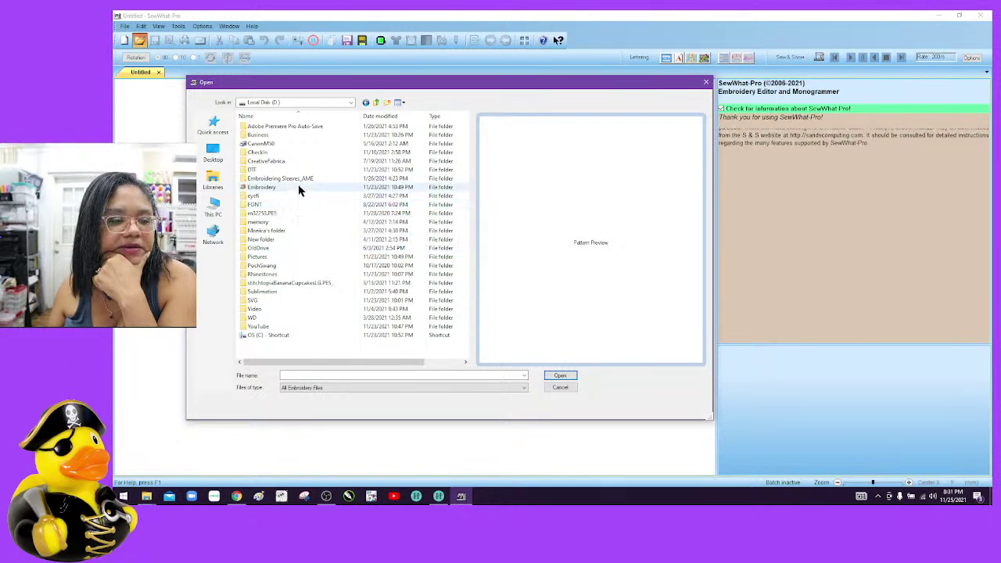
# Look through the 1Custom folder inside Embroidery on drive D, including its 1Wilcom subfolder, for the jacket design
pyautogui.doubleClick(298, 187)
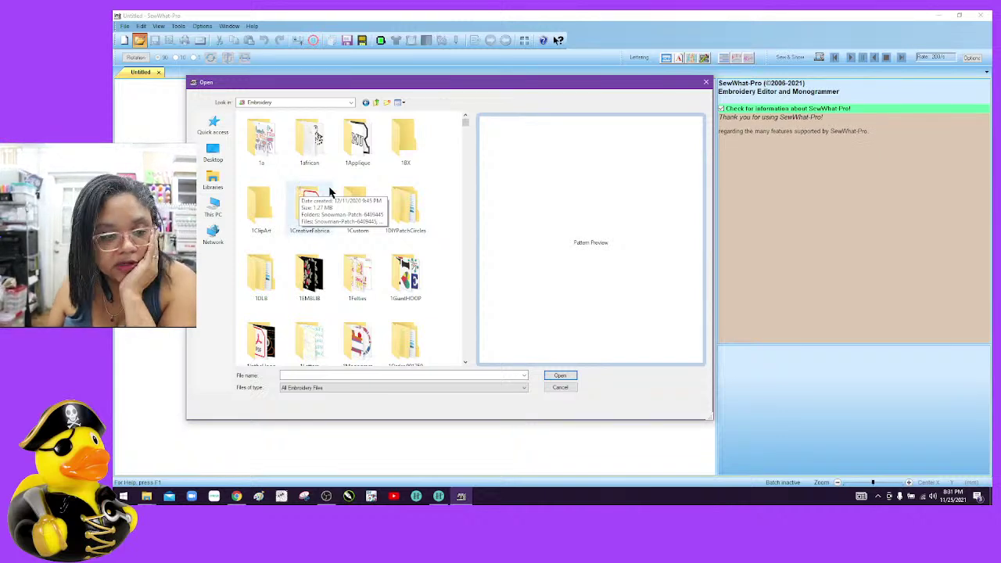
pyautogui.doubleClick(357, 205)
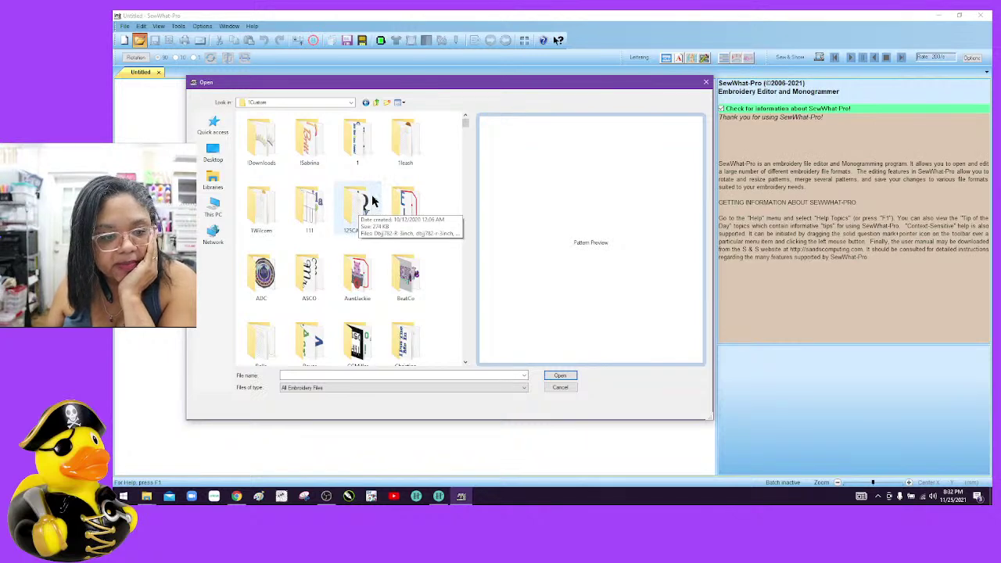
pyautogui.scroll(-1, 374, 201)
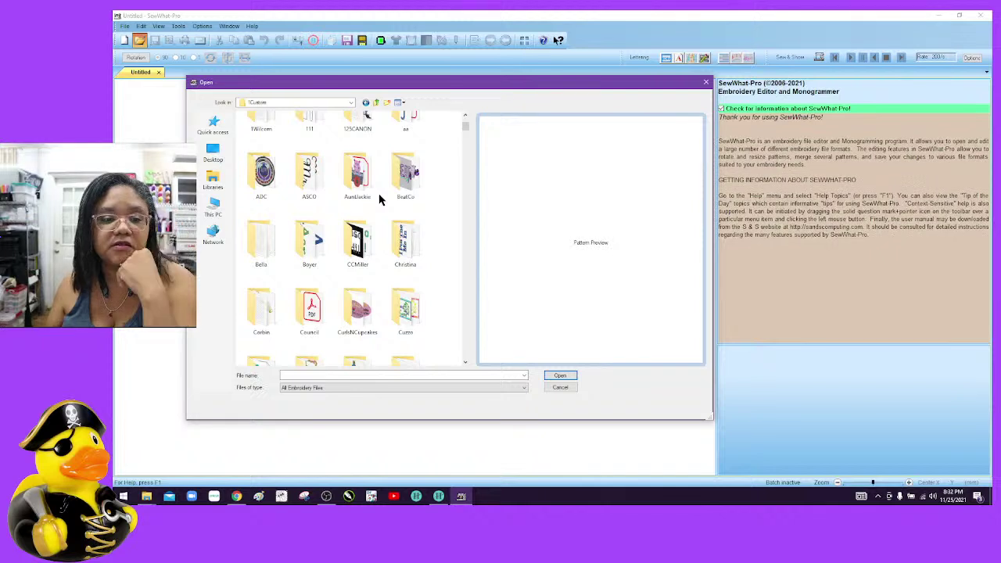
pyautogui.scroll(-1, 379, 196)
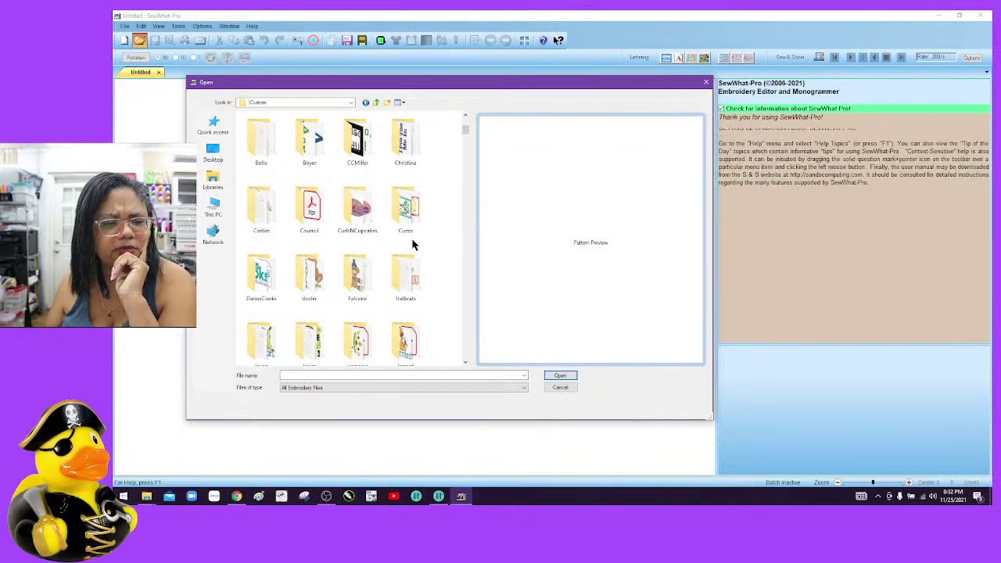
pyautogui.scroll(-6, 413, 245)
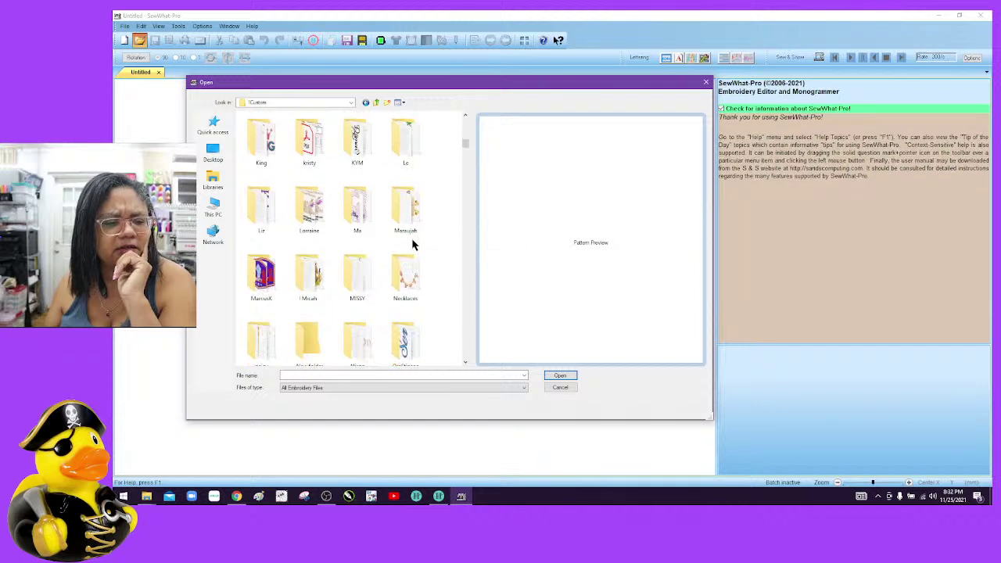
pyautogui.scroll(2, 413, 245)
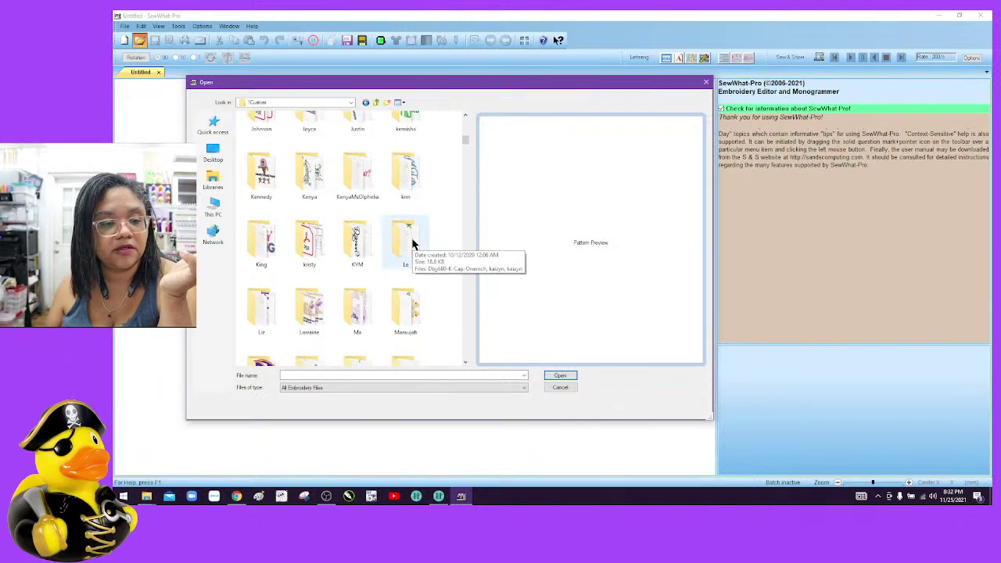
pyautogui.scroll(3, 413, 245)
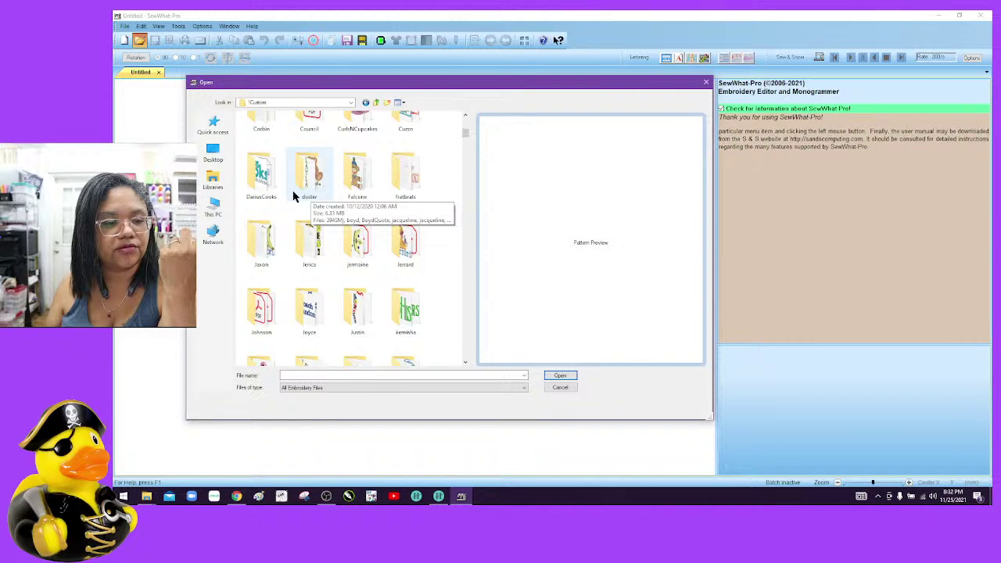
pyautogui.scroll(3, 294, 196)
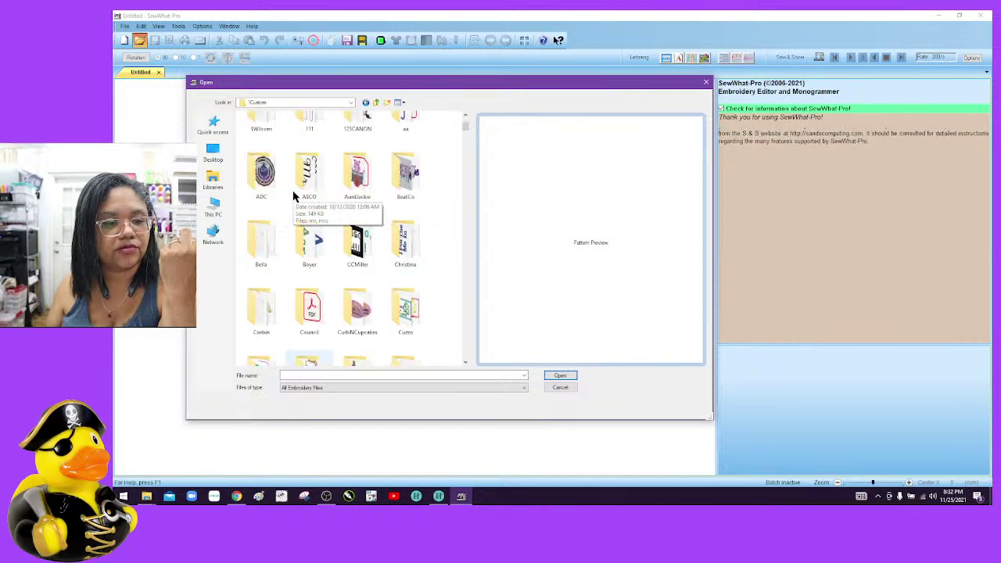
pyautogui.scroll(2, 294, 196)
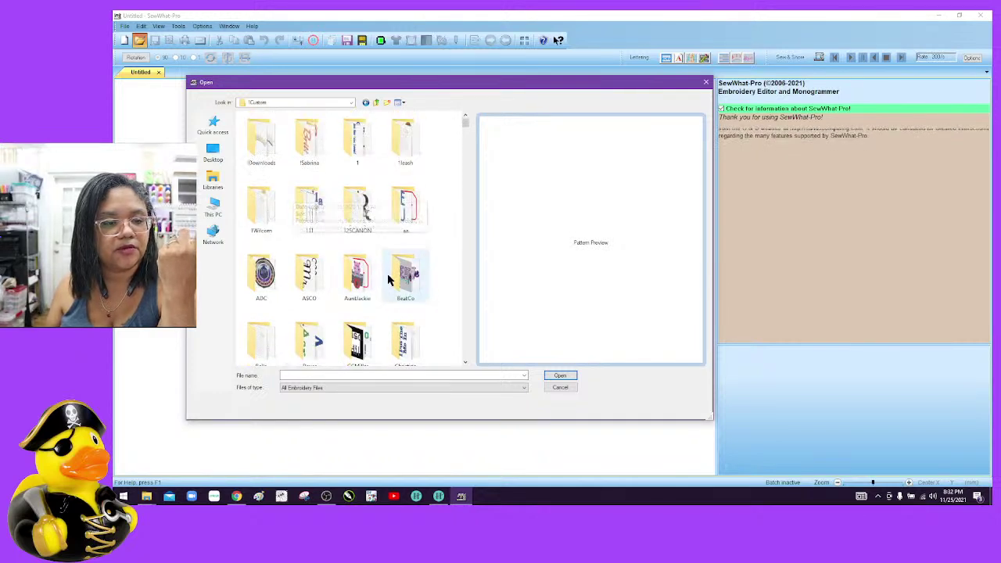
pyautogui.doubleClick(255, 200)
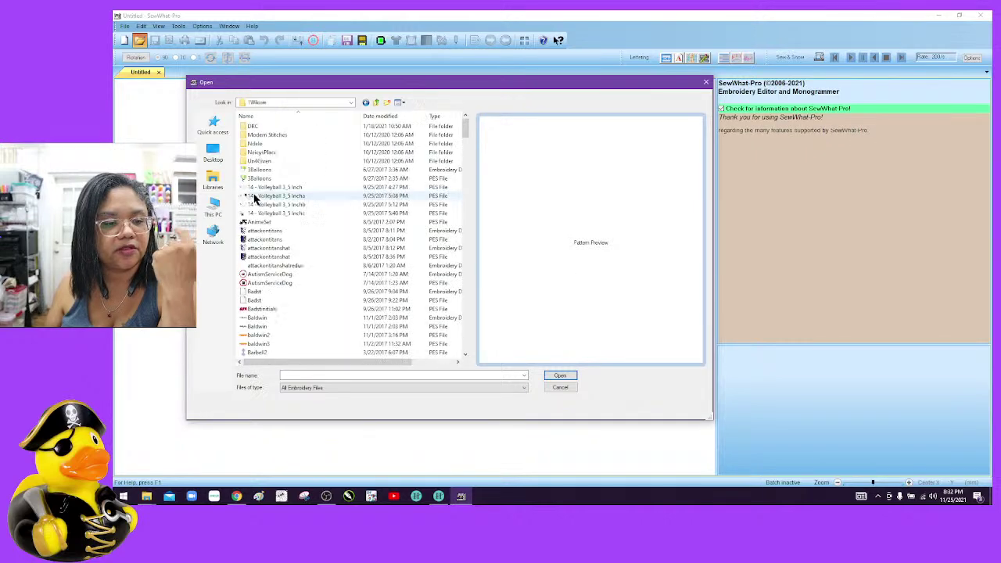
pyautogui.click(376, 103)
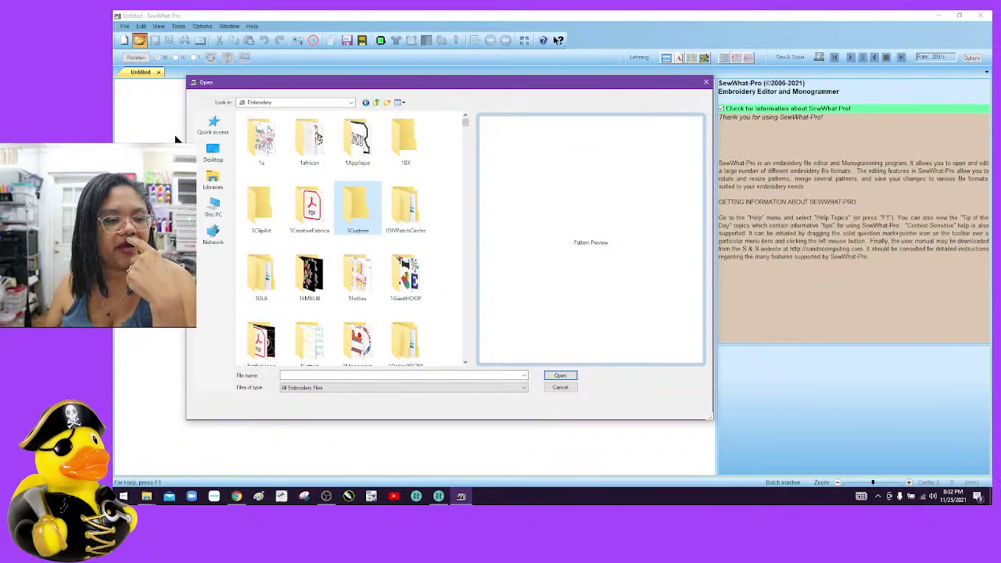
# Reopen the 1Custom folder from the frequent folders and look through its subfolders for the lawn-care design
pyautogui.click(216, 130)
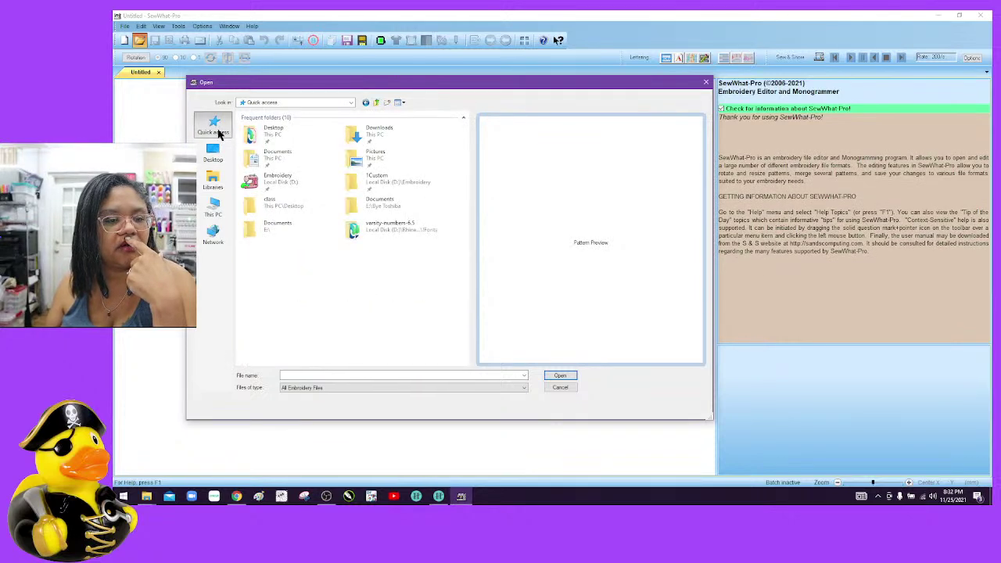
pyautogui.doubleClick(377, 188)
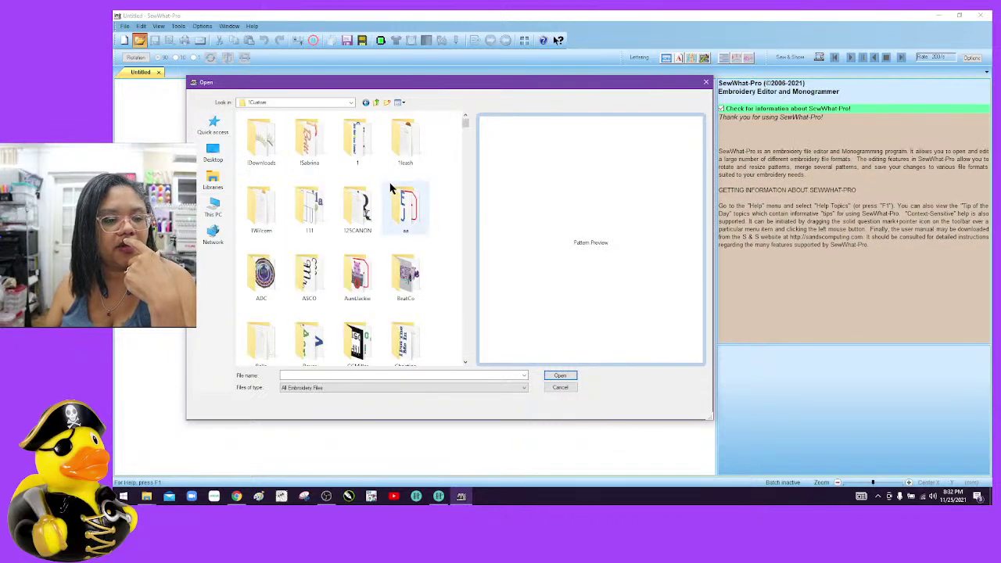
pyautogui.scroll(-10, 391, 188)
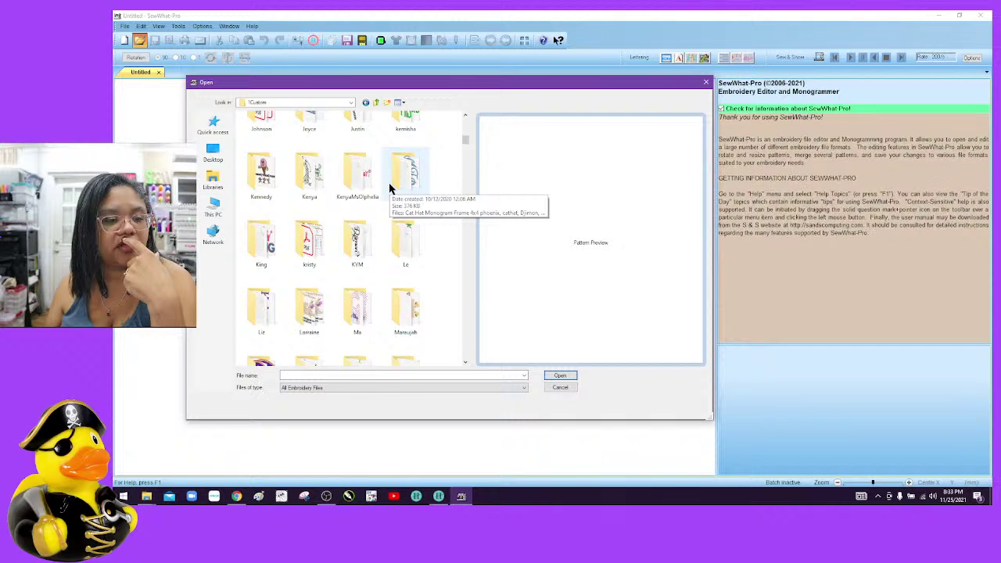
pyautogui.scroll(3, 389, 183)
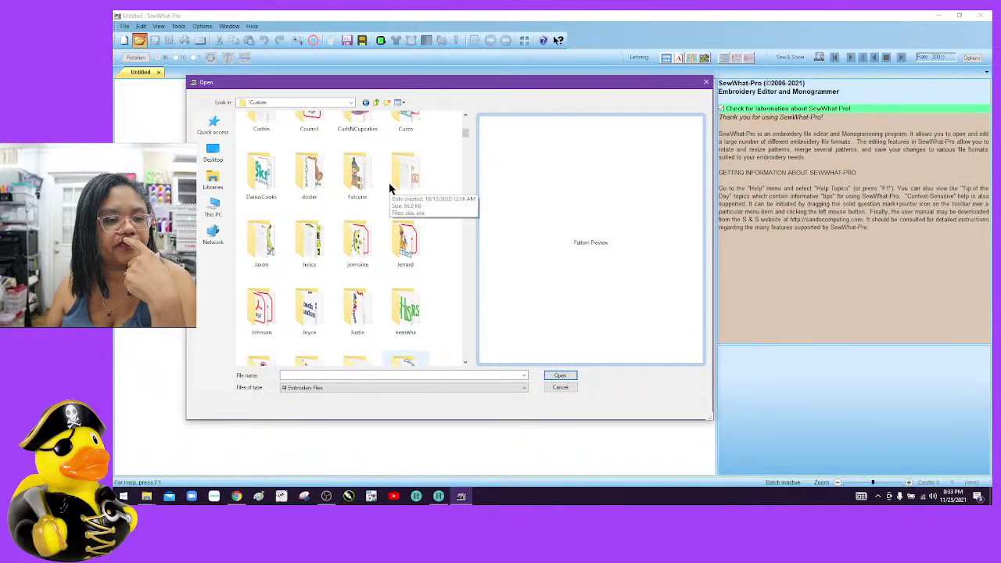
# Open the GrayJackets PES file from the Gray Lawn folder in the Desktop's 1Custom folder
pyautogui.click(225, 138)
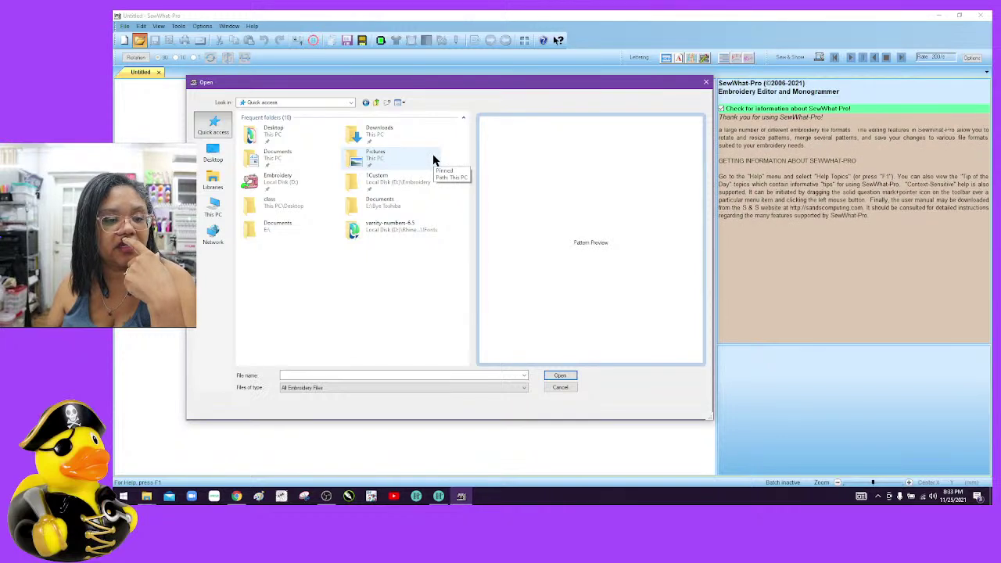
pyautogui.click(293, 181)
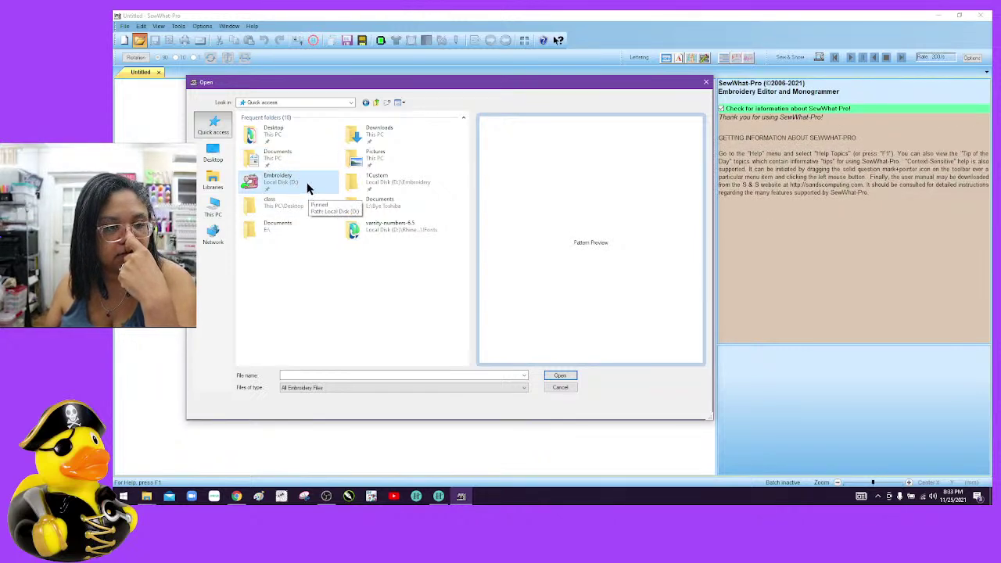
pyautogui.doubleClick(281, 132)
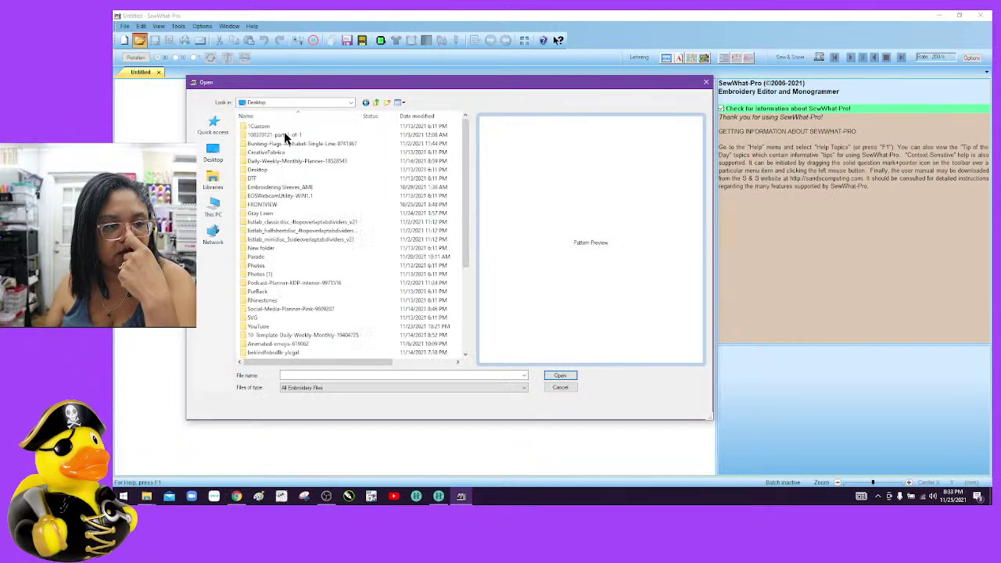
pyautogui.doubleClick(284, 129)
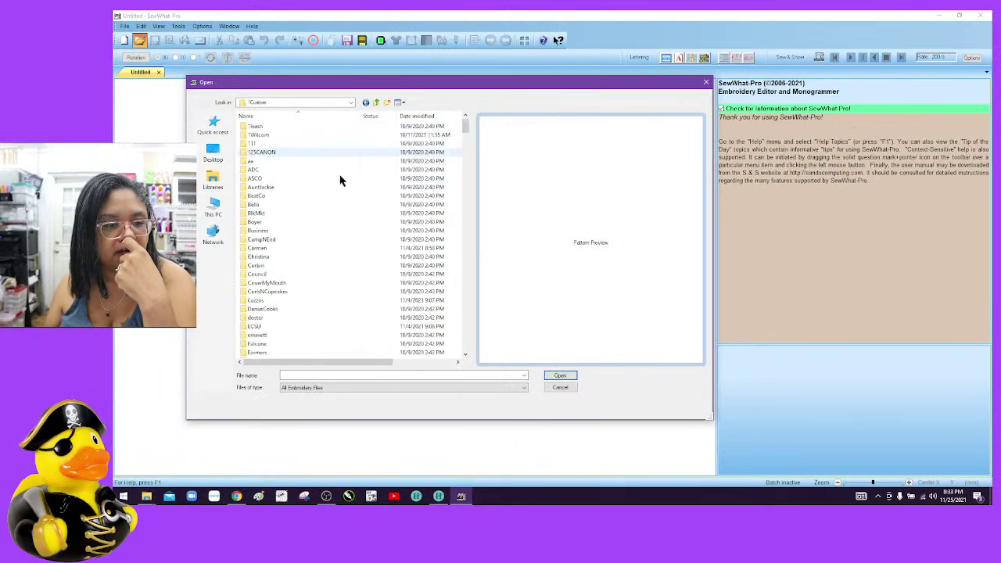
pyautogui.scroll(-8, 340, 181)
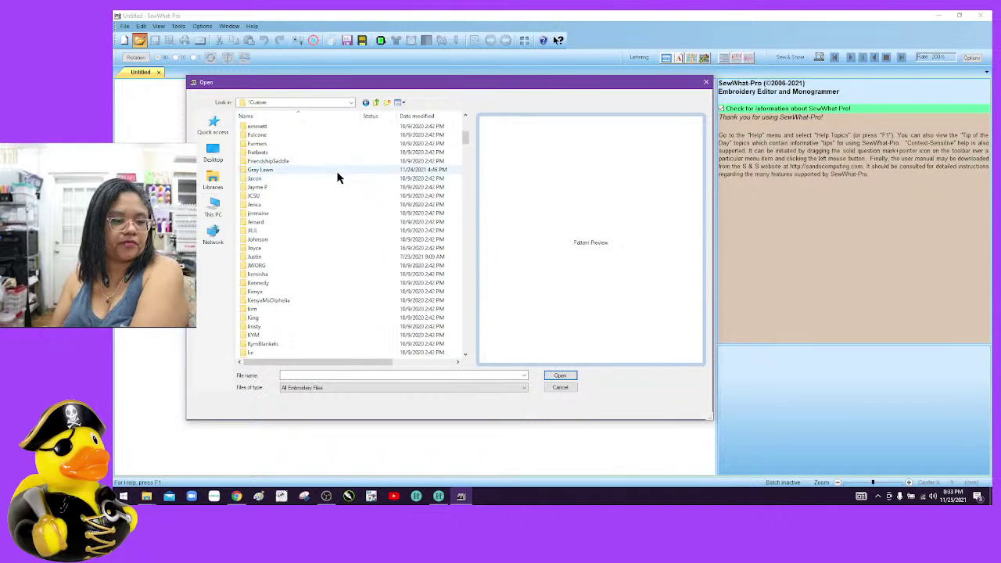
pyautogui.doubleClick(330, 171)
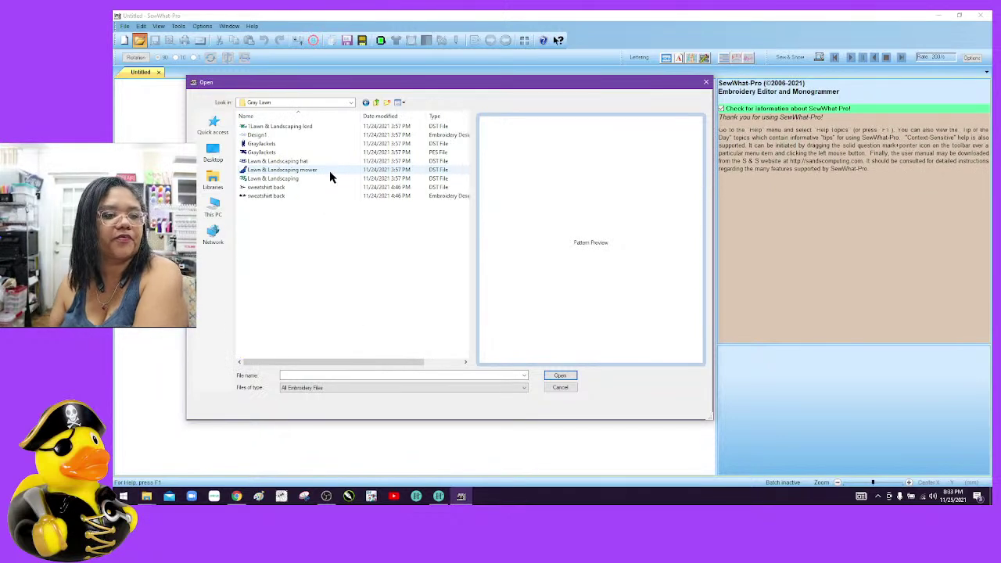
pyautogui.click(286, 153)
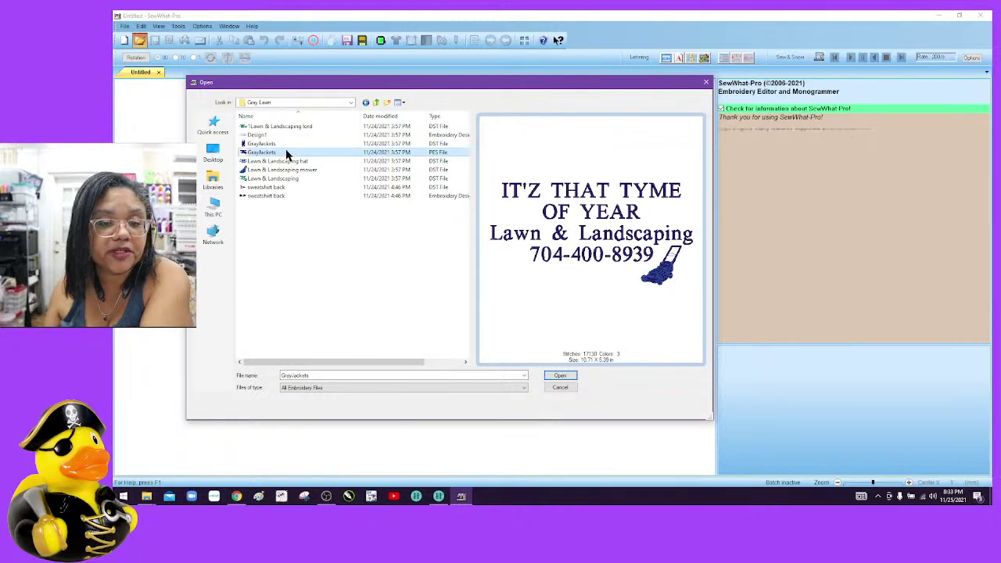
pyautogui.click(576, 375)
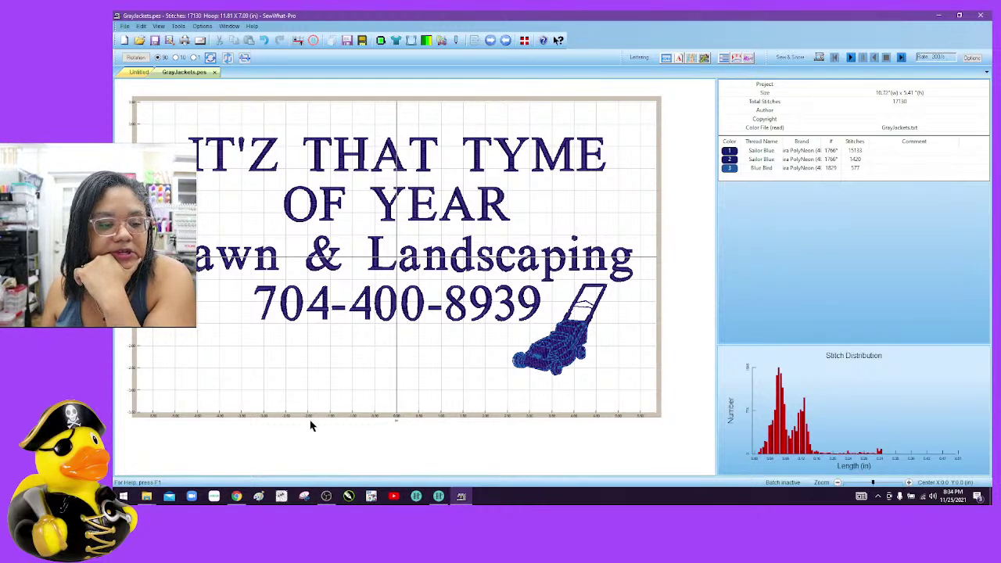
# Bring up the Candy3D folder window, then view the gray.PNG hoodie mockup as a reference and close it
pyautogui.moveTo(148, 498)
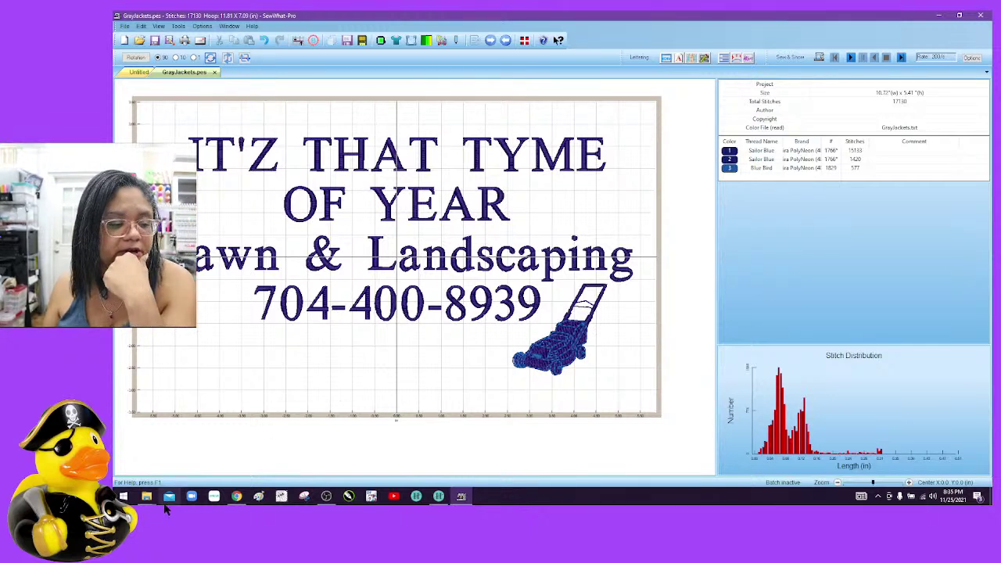
pyautogui.moveTo(153, 502)
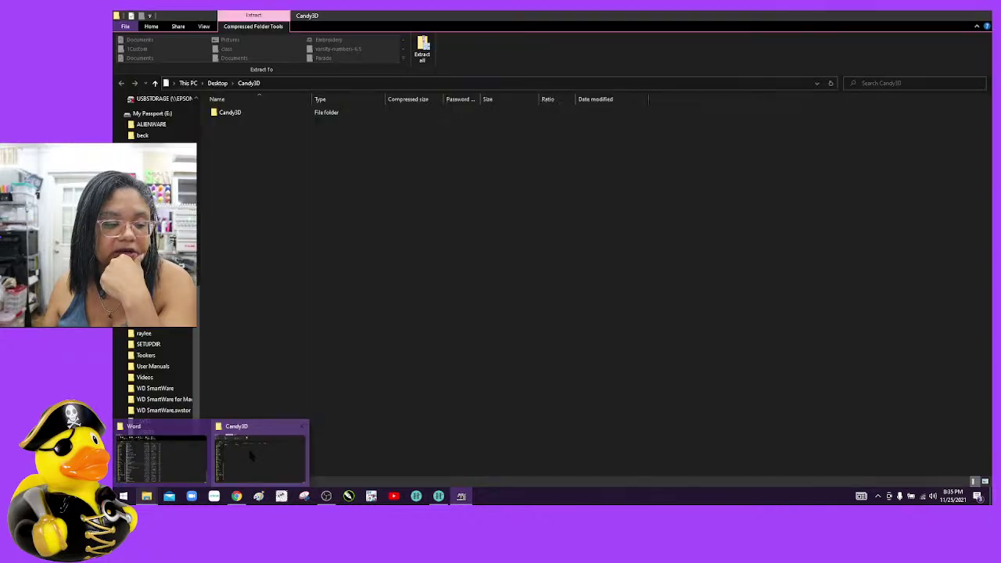
pyautogui.click(248, 454)
pyautogui.hotkey('alt', 'Tab')
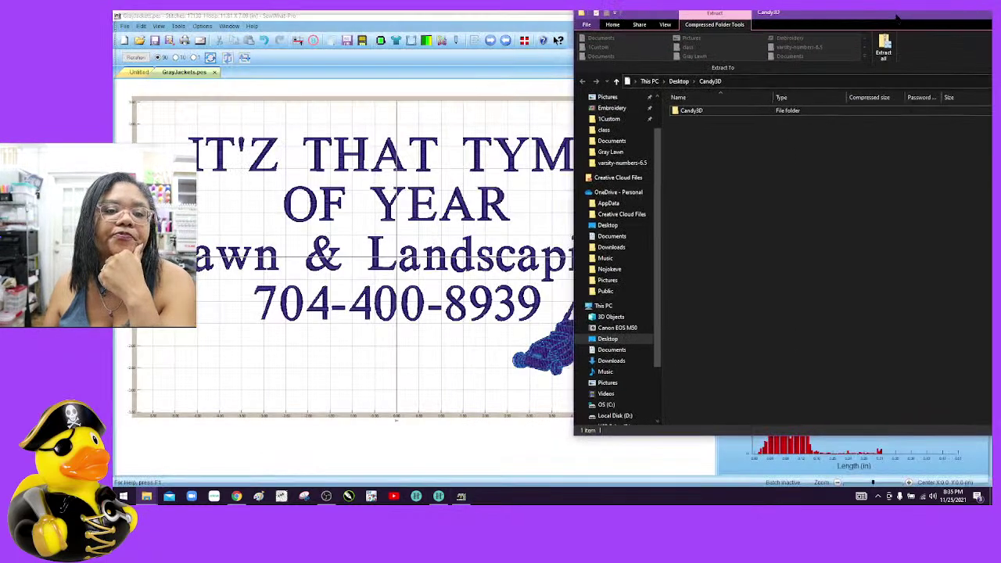
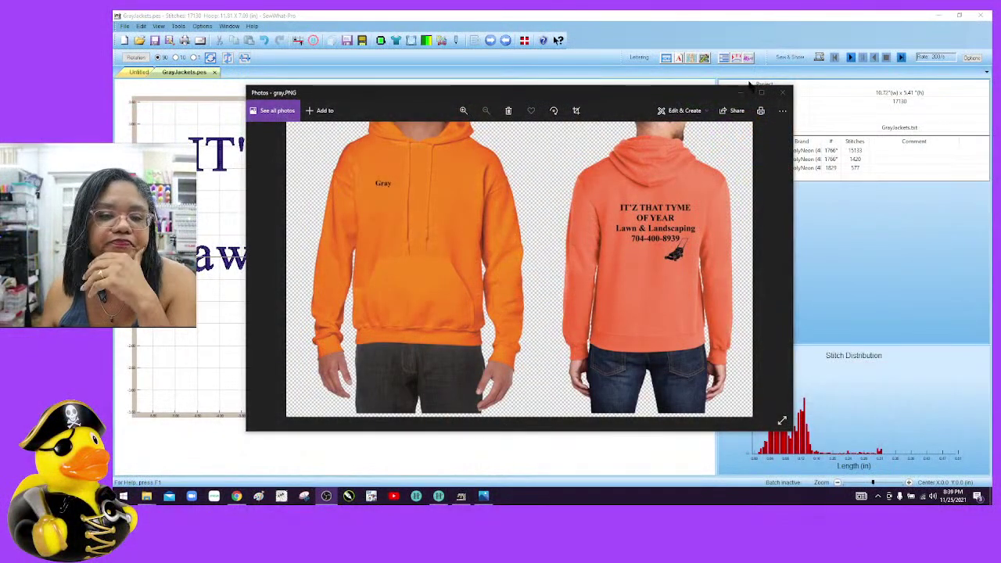
pyautogui.click(783, 92)
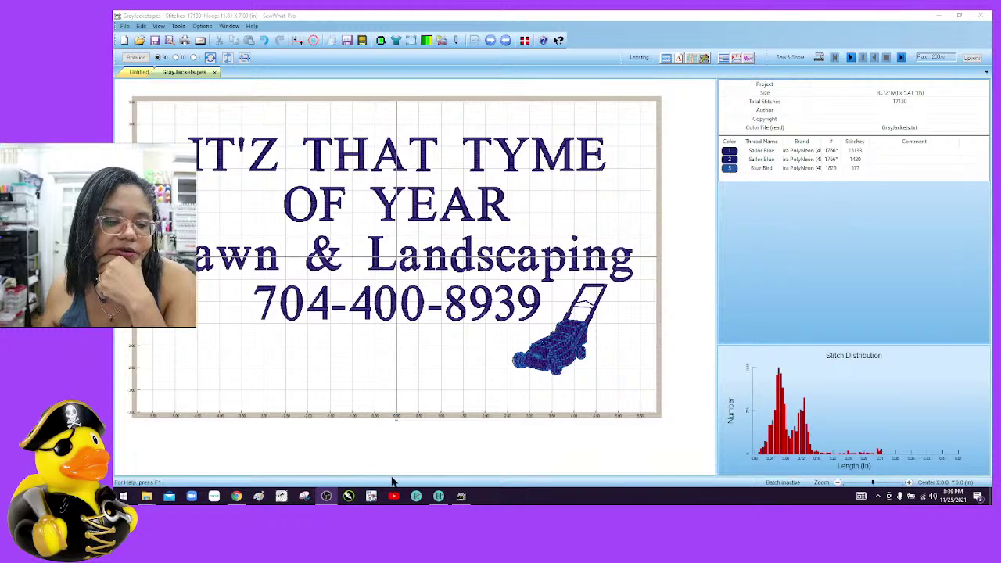
# Switch to Hatch Embroidery Digitizer, examine the services lettering in the sweatshirt back design, and return to the GrayJackets design in SewWhat-Pro
pyautogui.click(439, 496)
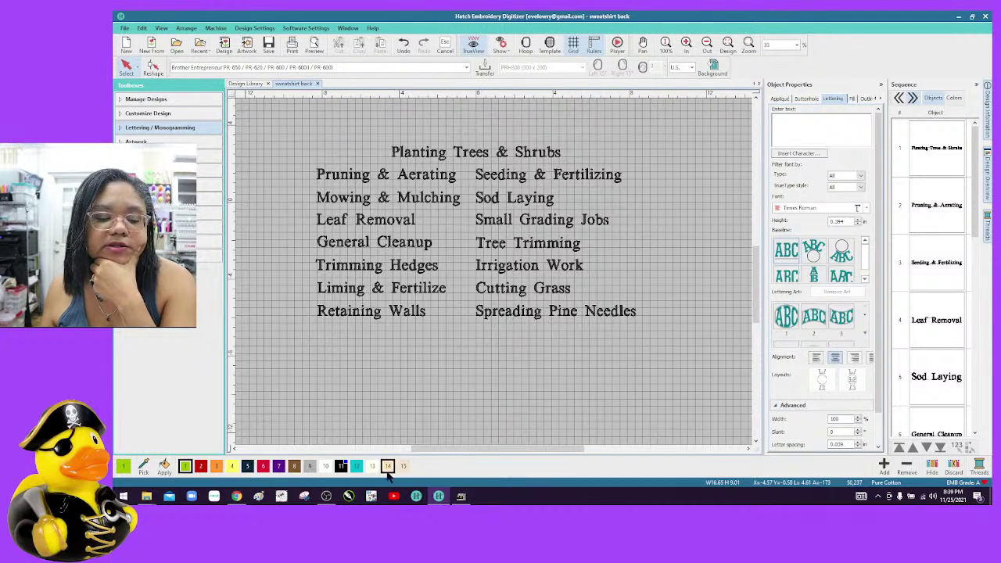
pyautogui.click(462, 499)
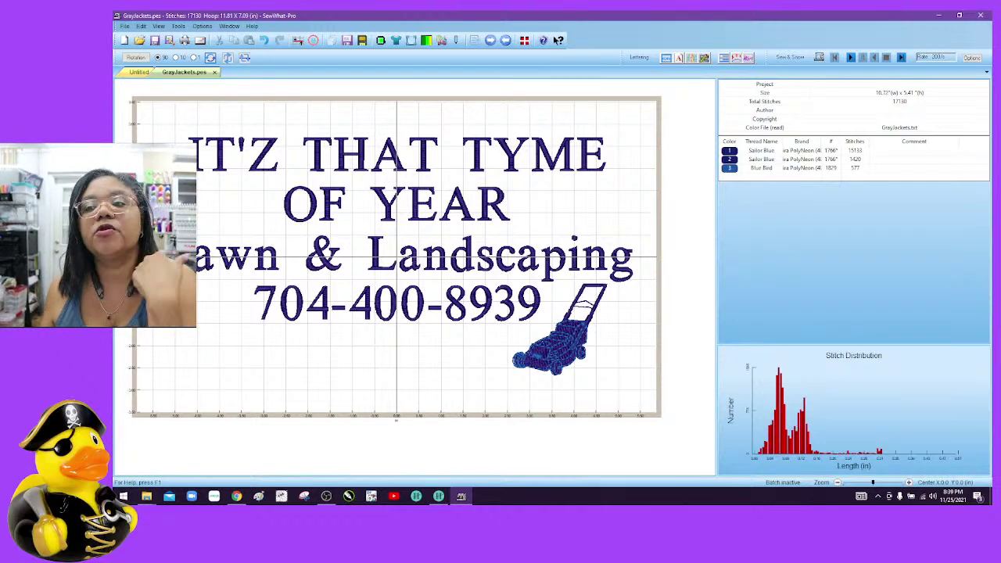
pyautogui.click(941, 16)
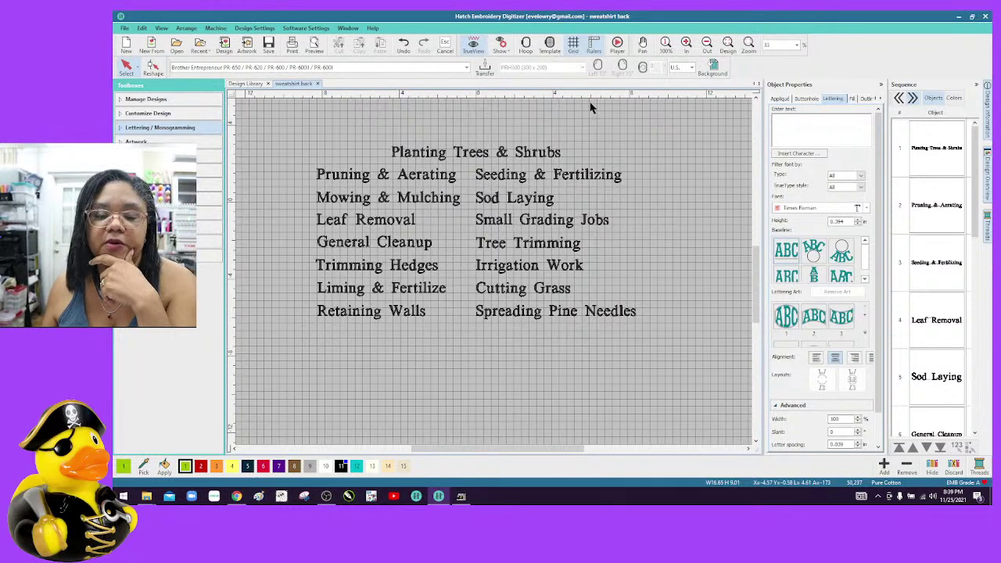
pyautogui.scroll(1, 474, 189)
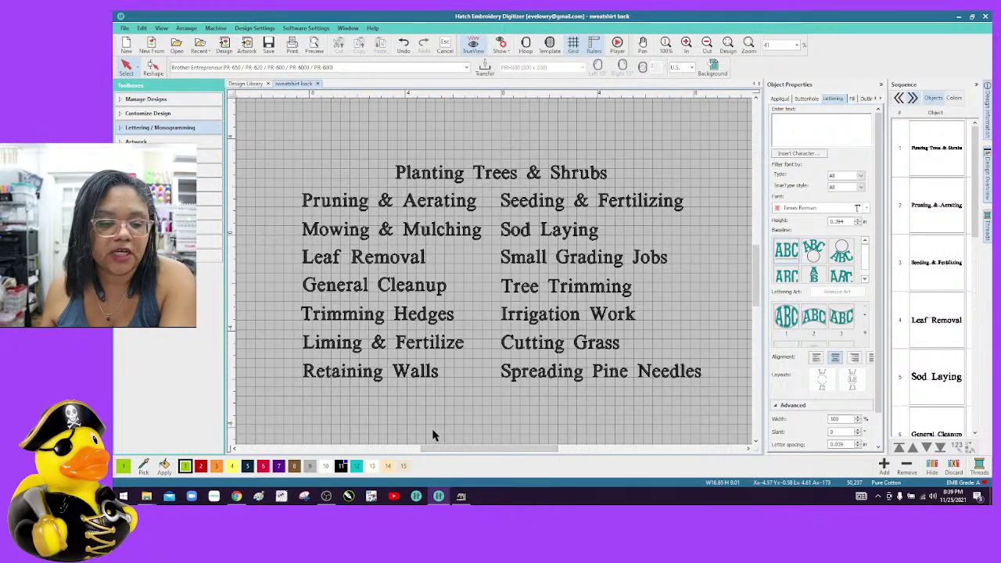
pyautogui.moveTo(443, 454); pyautogui.dragTo(450, 454)
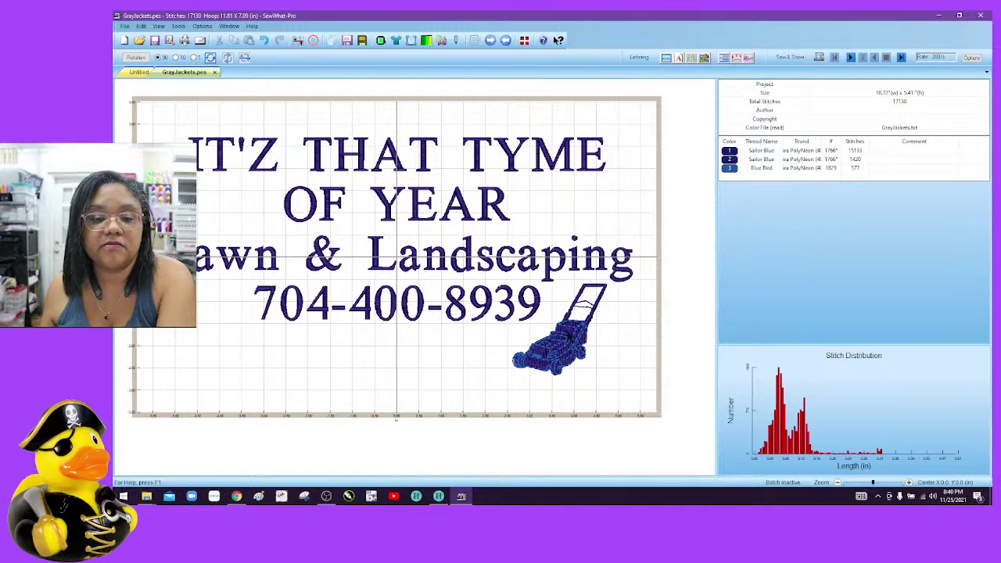
# Isolate the Blue Bird thread colour to inspect its stitches in the lawn mower, then clear the selection
pyautogui.click(729, 169)
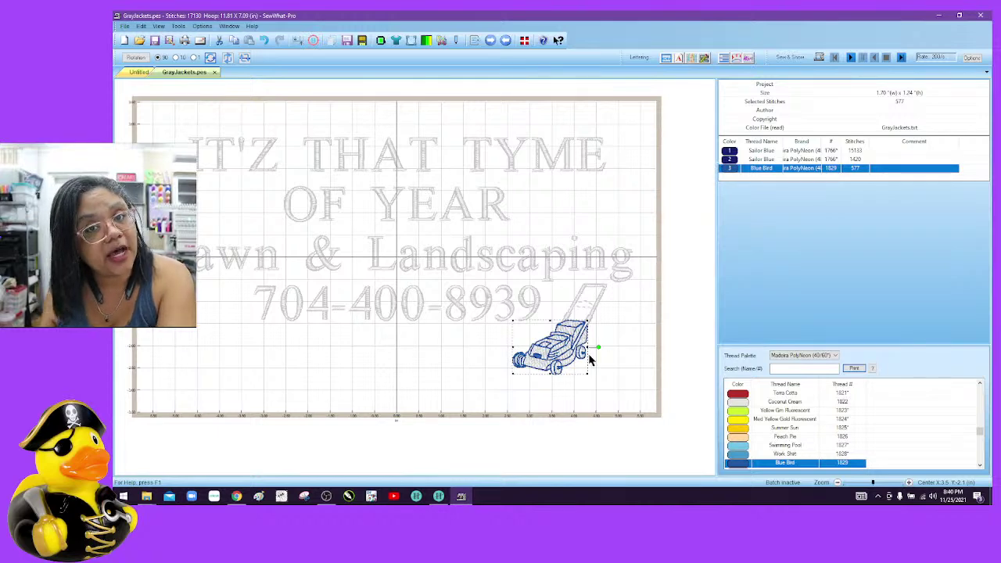
pyautogui.click(643, 196)
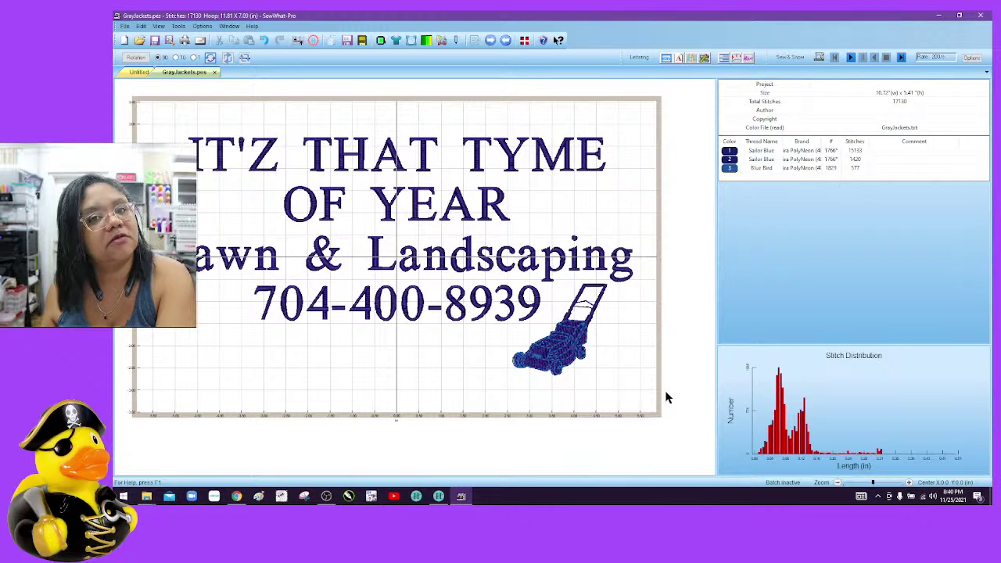
# Switch to Hatch Embroidery Digitizer and examine the lettering properties of the Pruning & Aerating line in the sweatshirt back design
pyautogui.click(438, 497)
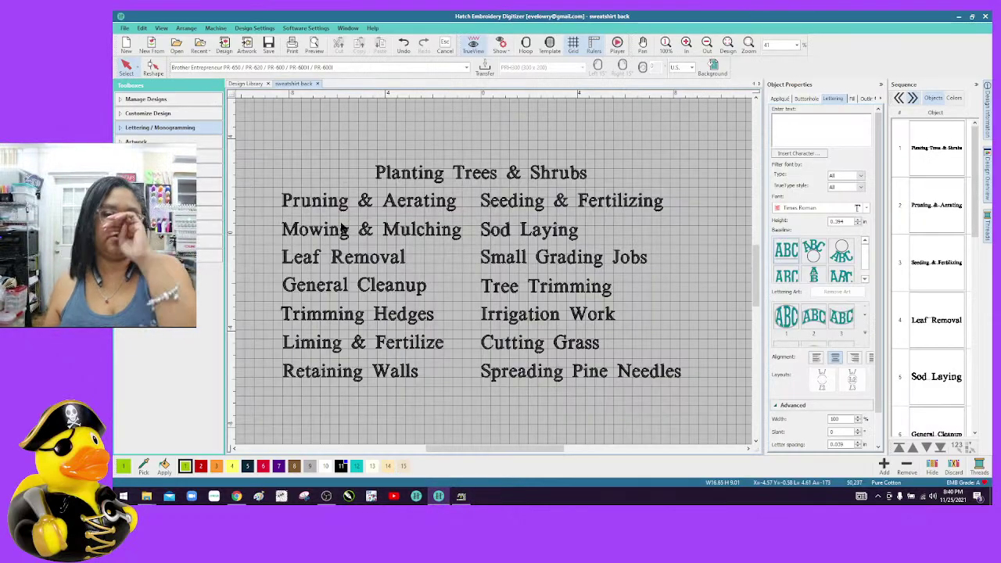
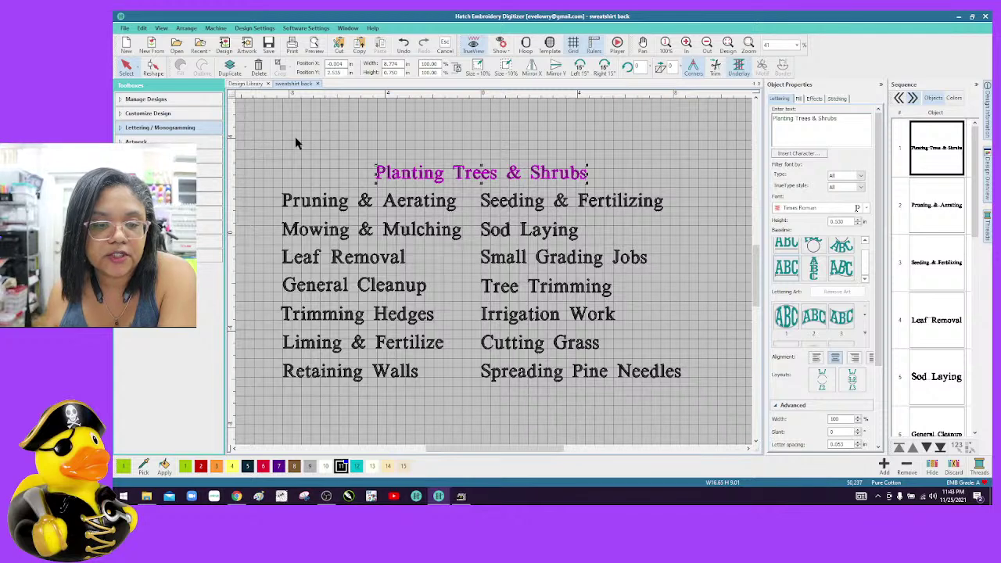
pyautogui.click(421, 205)
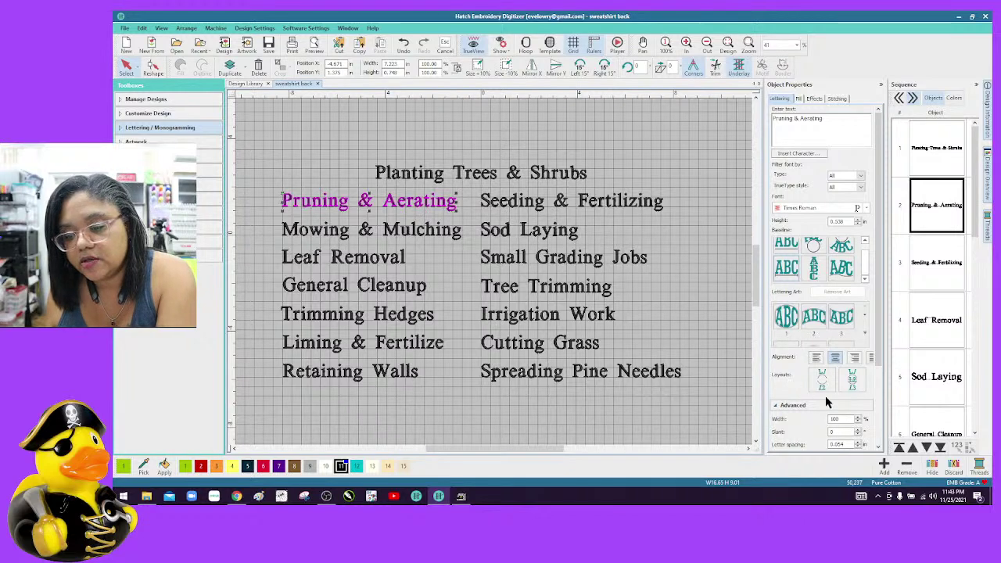
pyautogui.moveTo(881, 272); pyautogui.dragTo(876, 351)
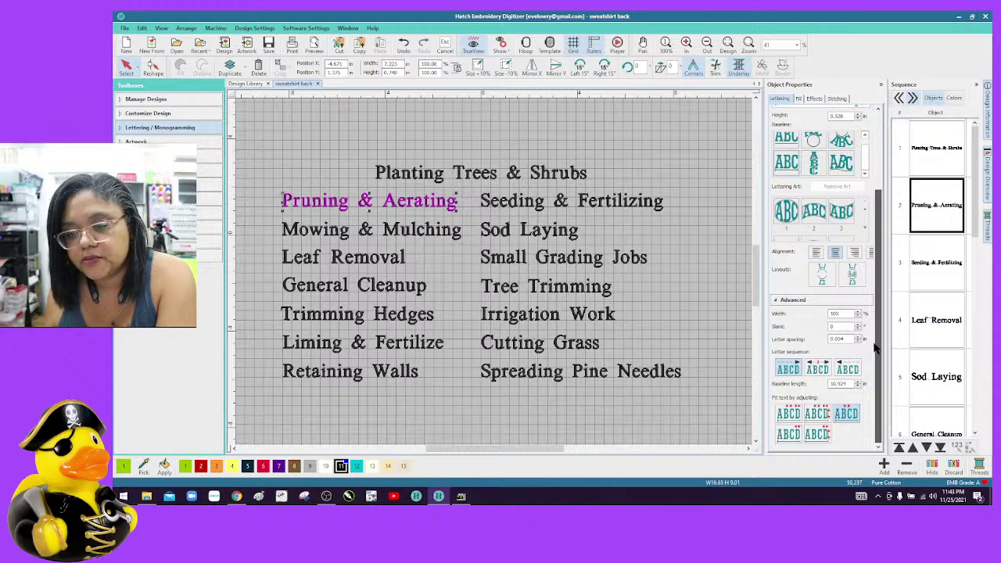
pyautogui.scroll(3, 812, 263)
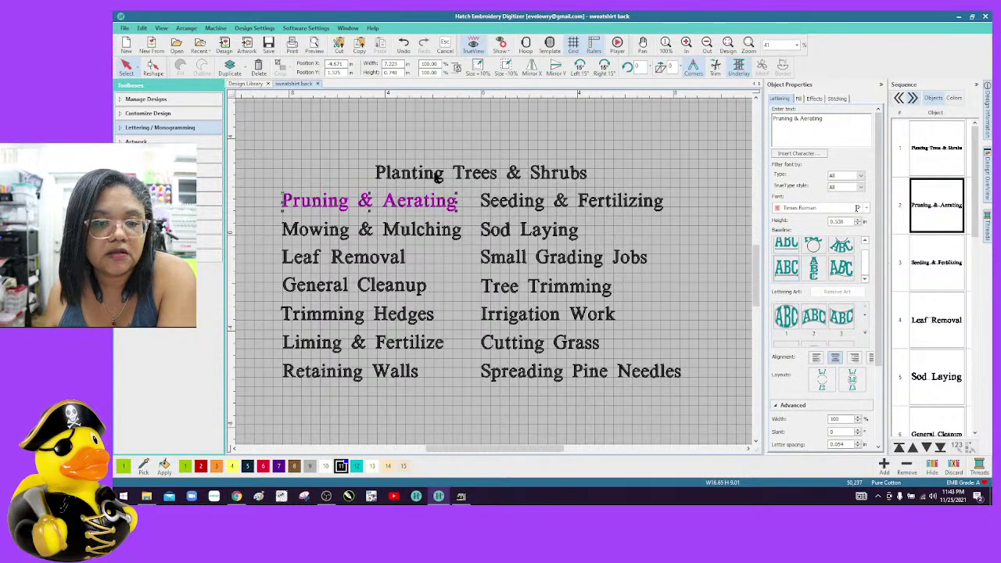
# Break apart the Planting Trees & Shrubs heading into separate words
pyautogui.click(438, 177)
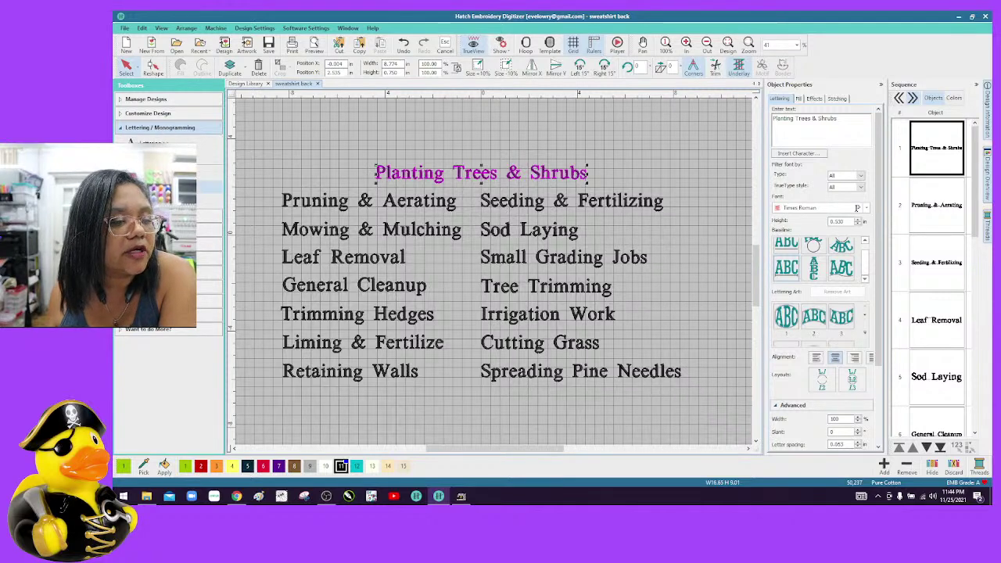
pyautogui.click(161, 128)
pyautogui.click(206, 195)
# Tighten the word spacing in the heading by moving Planting, Trees, & and Shrubs closer together
pyautogui.click(420, 174)
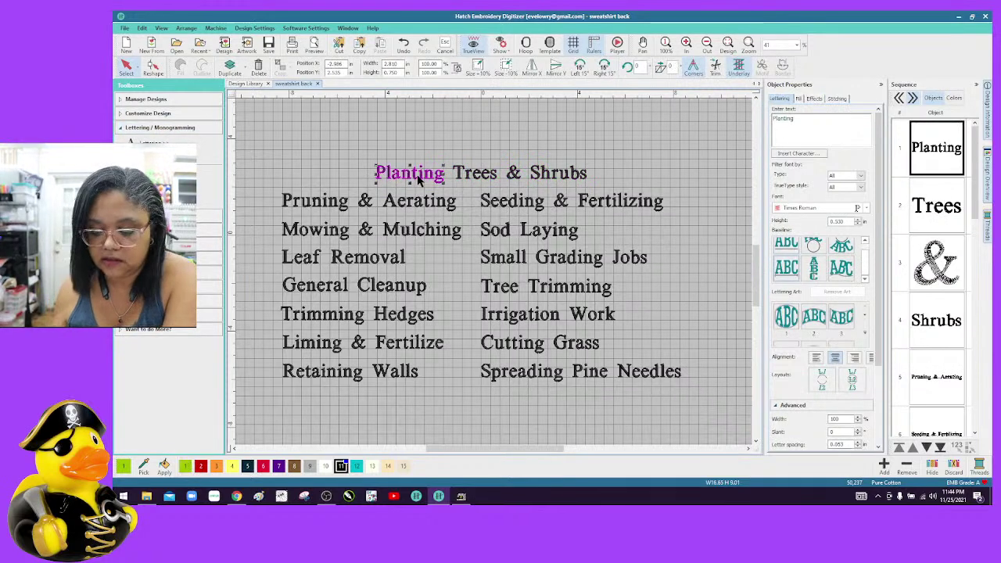
pyautogui.moveTo(420, 179)
pyautogui.mouseDown()
pyautogui.moveTo(413, 171)
pyautogui.moveTo(420, 180)
pyautogui.mouseUp()
pyautogui.moveTo(608, 179); pyautogui.dragTo(402, 227)
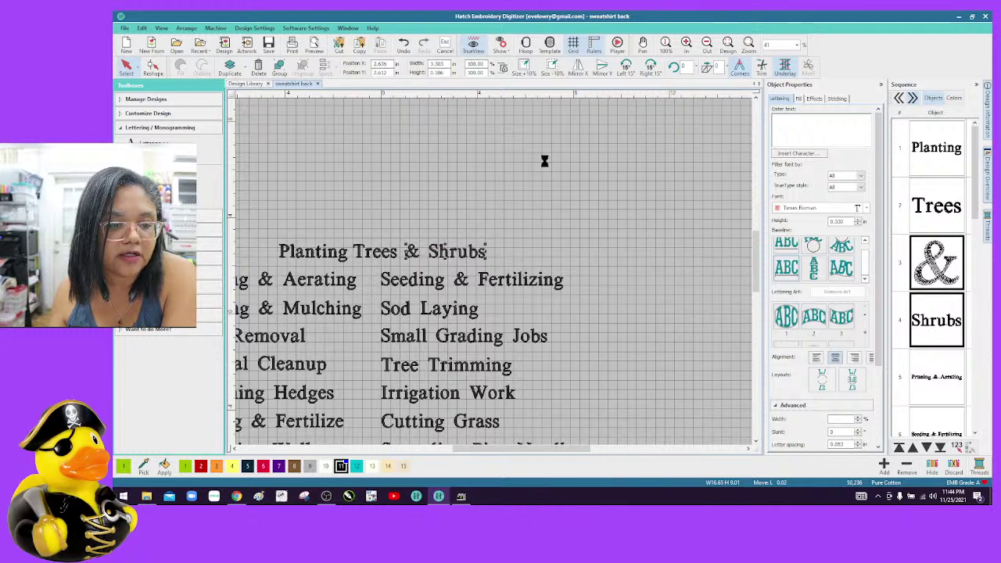
pyautogui.click(517, 262)
pyautogui.click(426, 233)
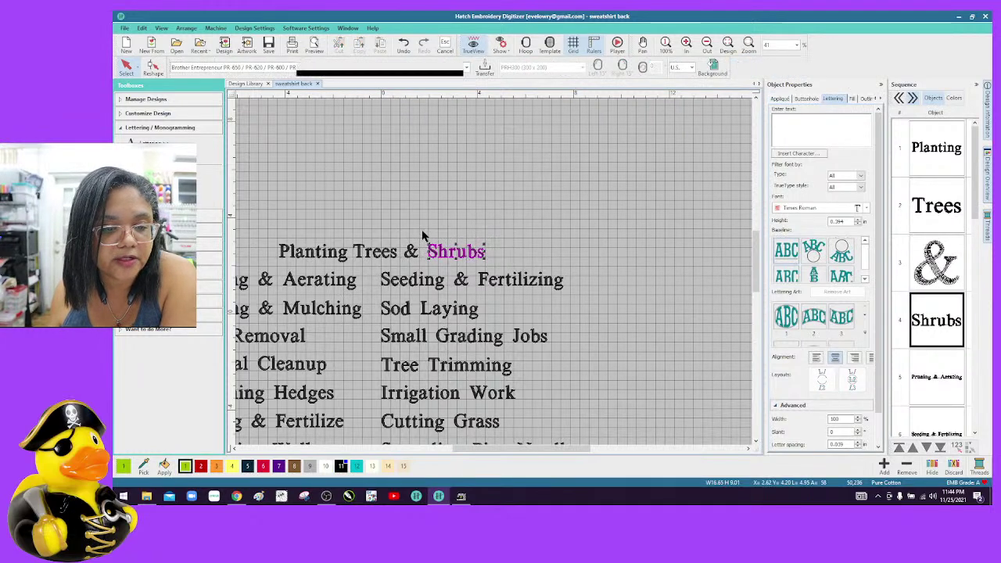
pyautogui.press('Left')
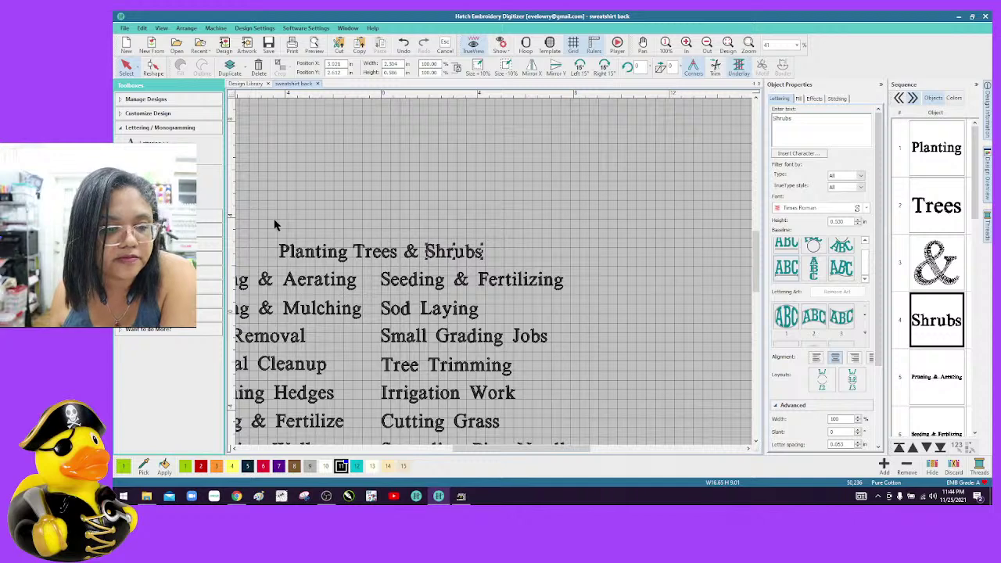
# Group the four heading words and centre them above the two columns at a horizontal position of about 0.005 in
pyautogui.click(325, 238)
pyautogui.moveTo(325, 238); pyautogui.dragTo(501, 262)
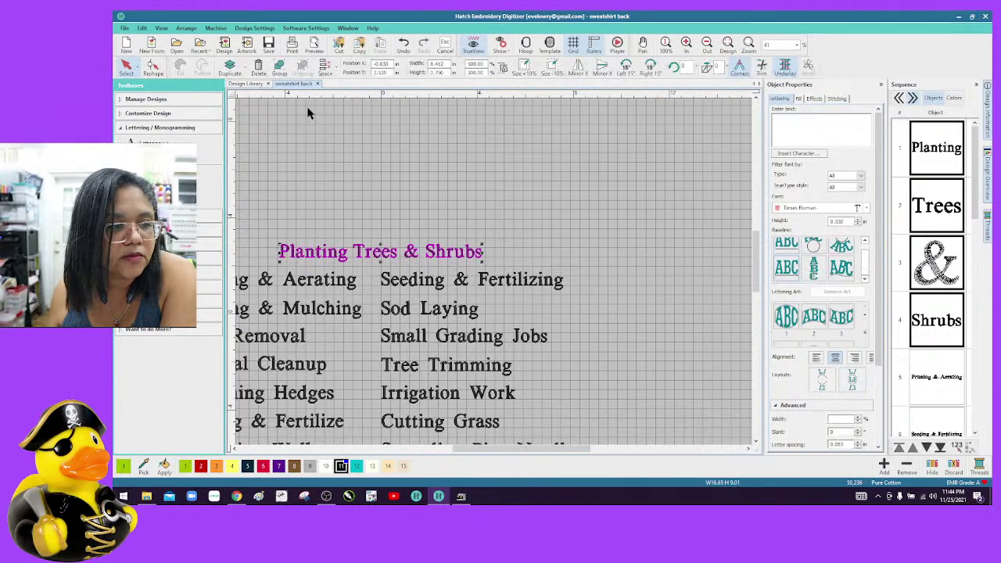
pyautogui.click(279, 67)
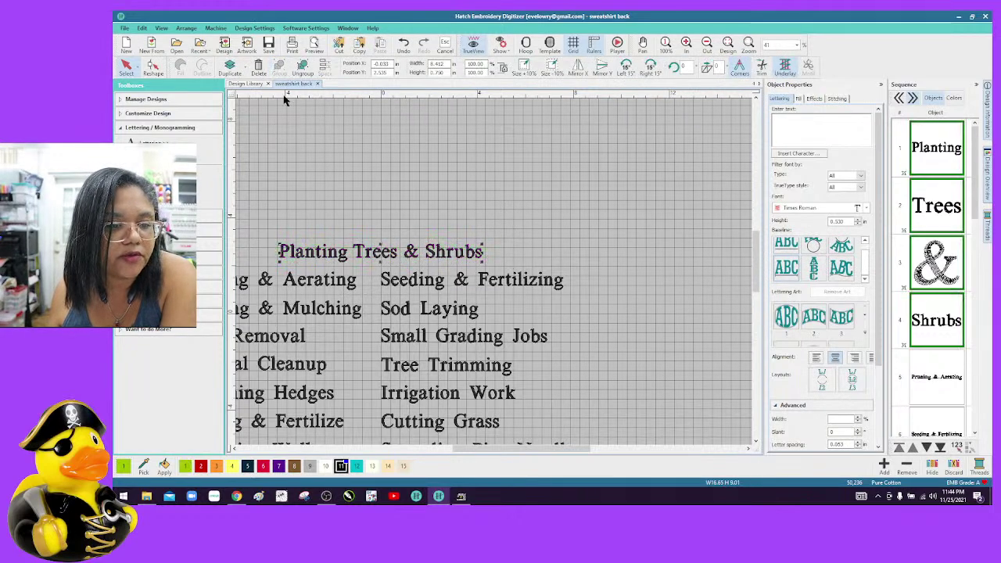
pyautogui.moveTo(495, 454); pyautogui.dragTo(458, 452)
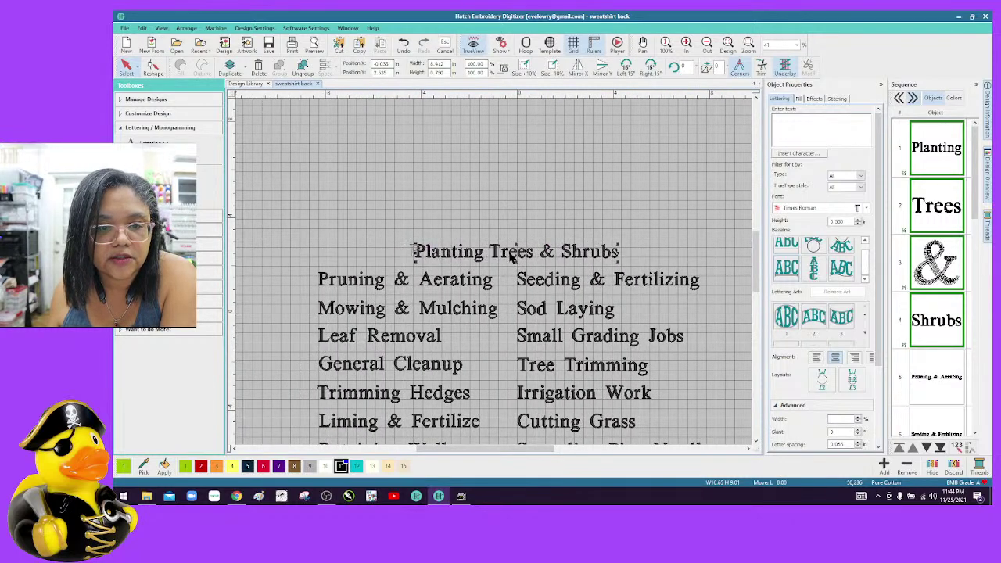
pyautogui.moveTo(517, 257); pyautogui.dragTo(515, 258)
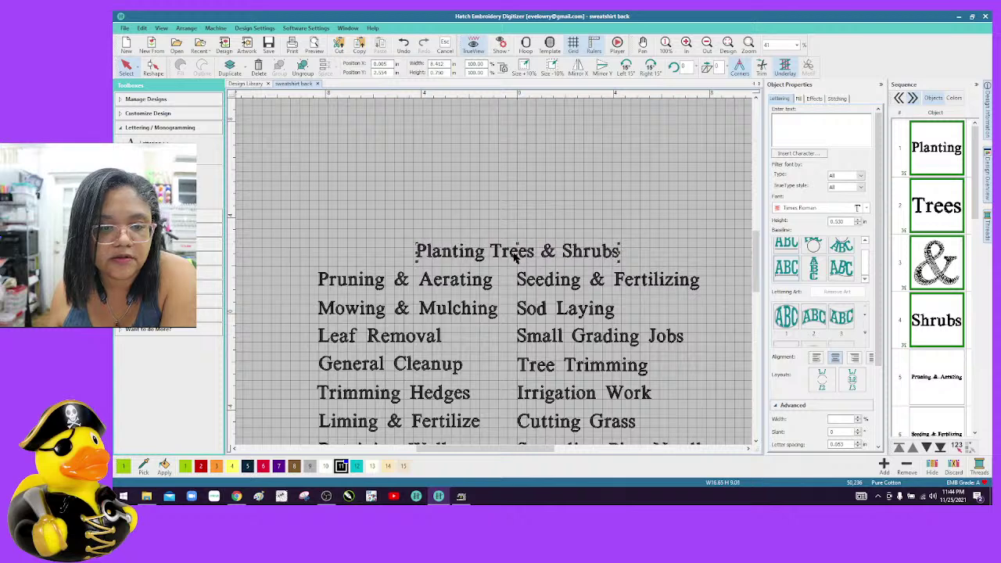
pyautogui.click(371, 197)
# Try breaking apart the Pruning & Aerating line into words and moving Pruning and Aerating closer to the ampersand
pyautogui.click(340, 285)
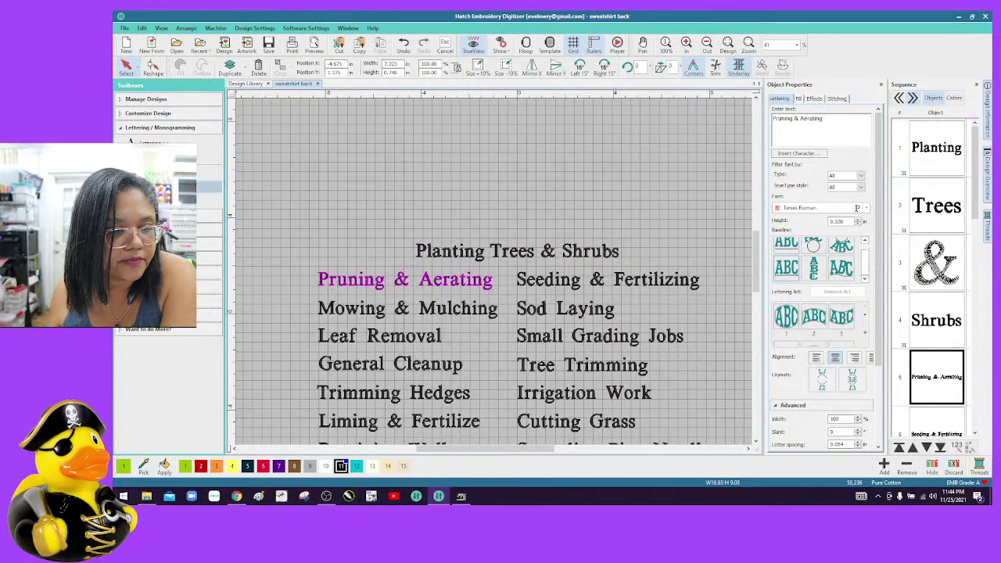
pyautogui.press('k')
pyautogui.click(365, 285)
pyautogui.moveTo(365, 284); pyautogui.dragTo(364, 287)
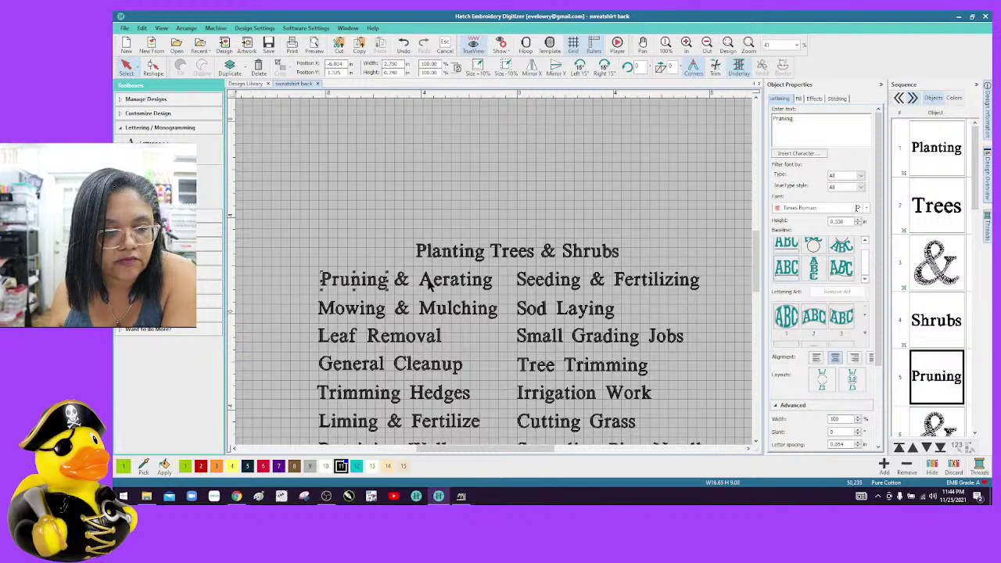
pyautogui.moveTo(428, 283); pyautogui.dragTo(425, 280)
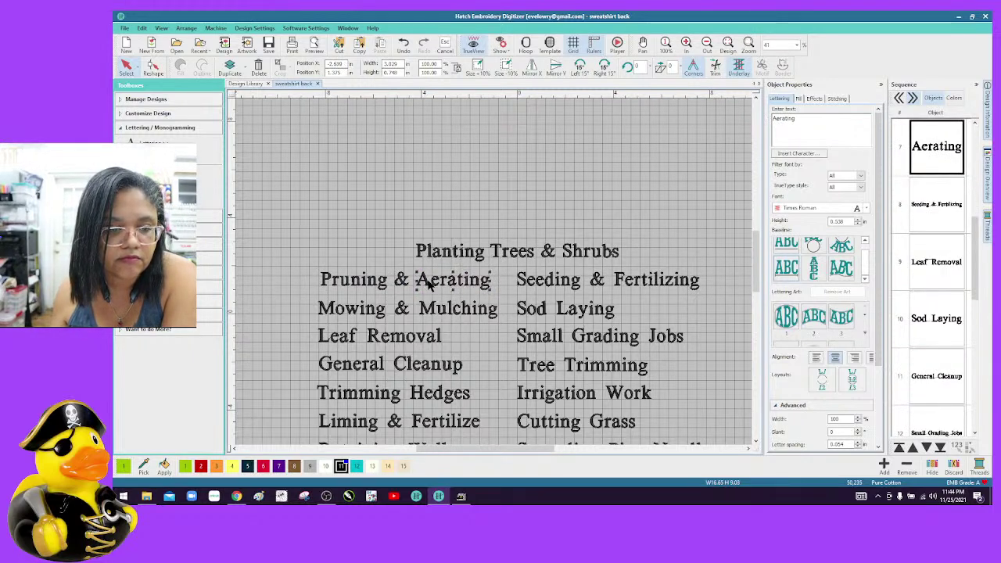
pyautogui.click(266, 237)
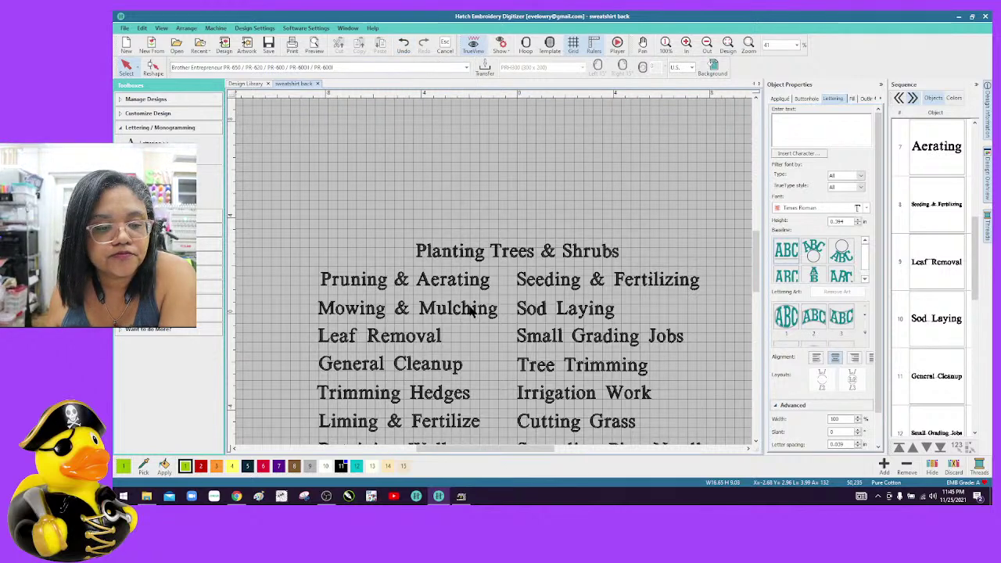
# Review the whole layout, and undo the spacing changes and word split in the Pruning & Aerating line
pyautogui.scroll(-2, 472, 310)
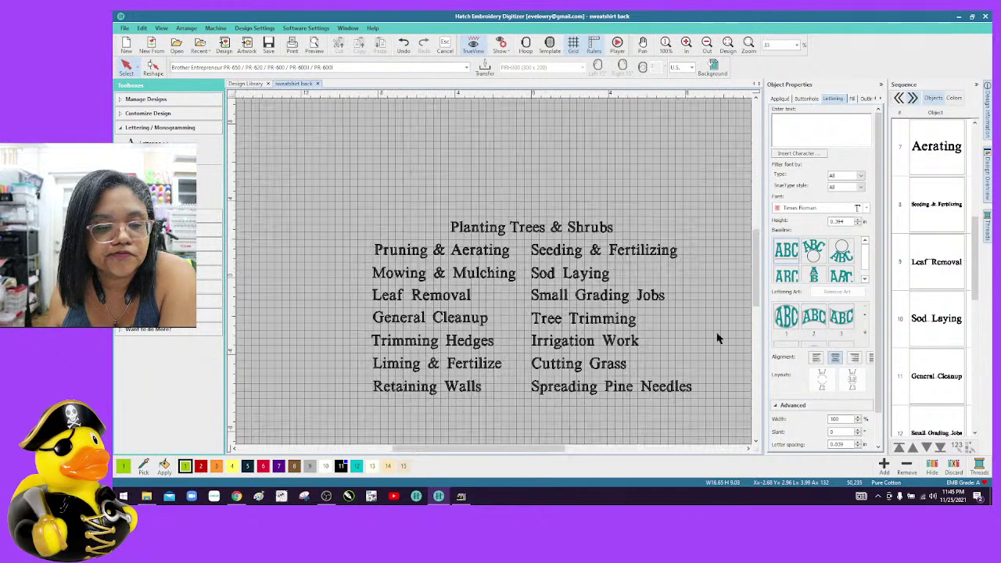
pyautogui.moveTo(755, 276); pyautogui.dragTo(755, 290)
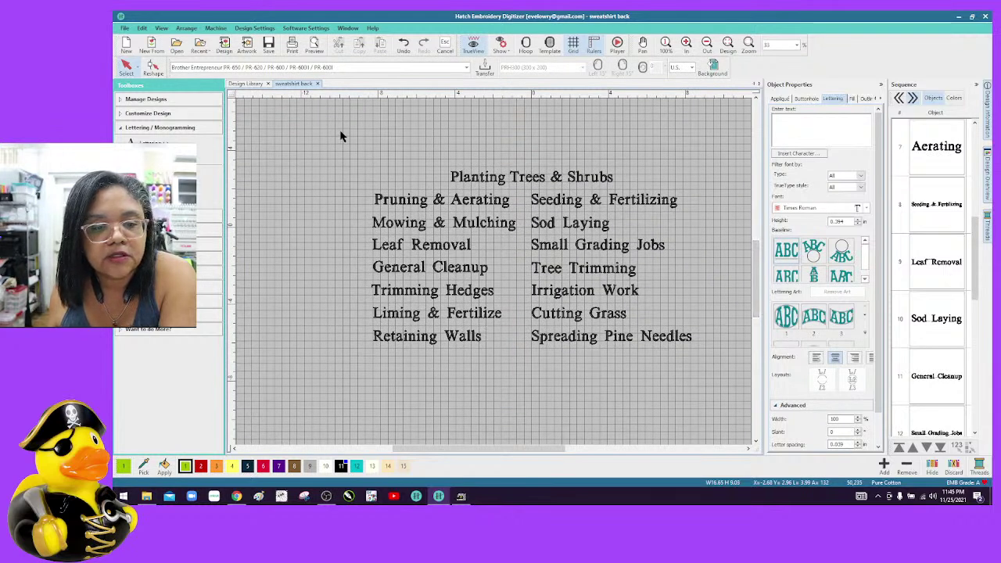
pyautogui.moveTo(341, 133); pyautogui.dragTo(354, 150)
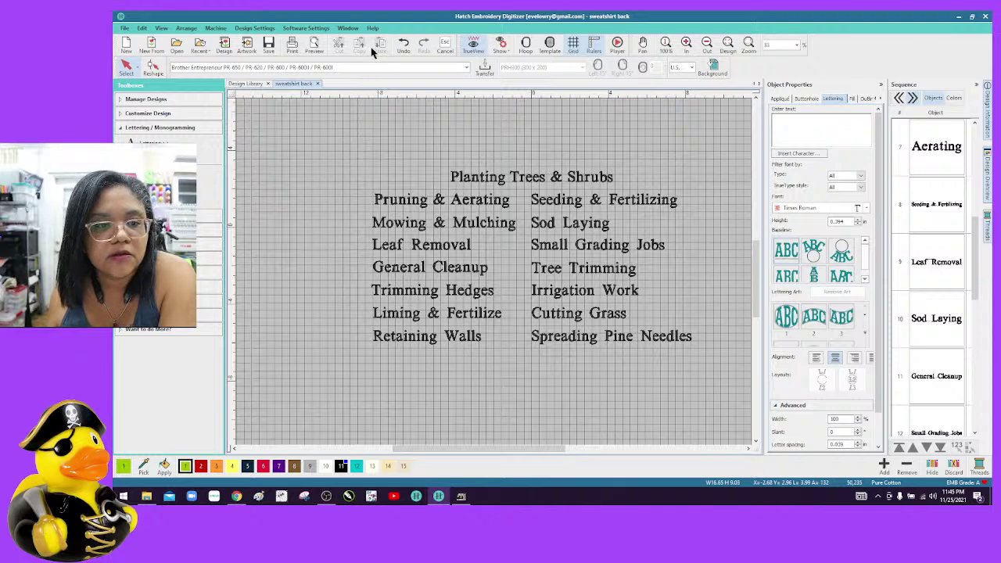
pyautogui.click(401, 45)
pyautogui.click(401, 45)
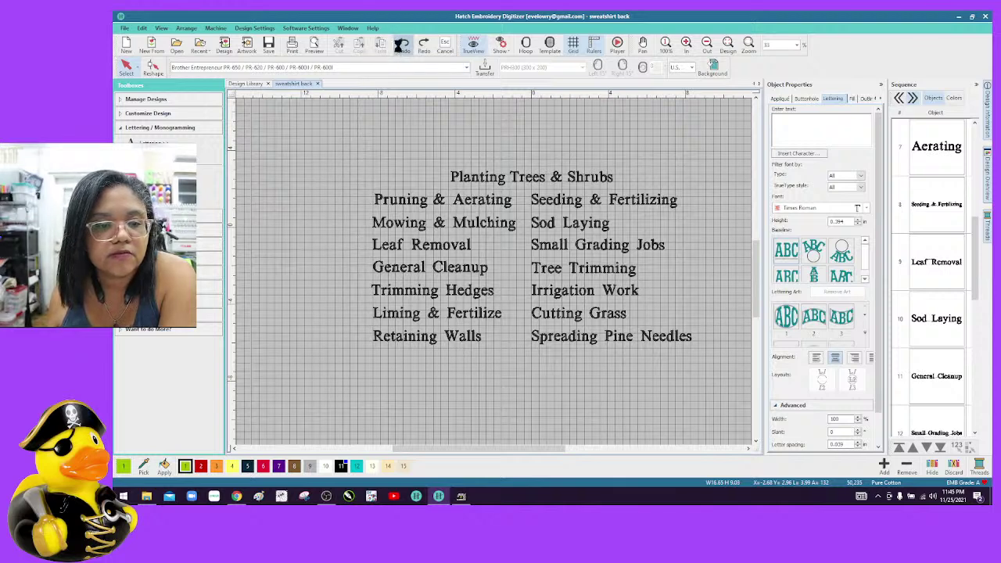
pyautogui.click(400, 46)
pyautogui.click(401, 45)
pyautogui.click(401, 45)
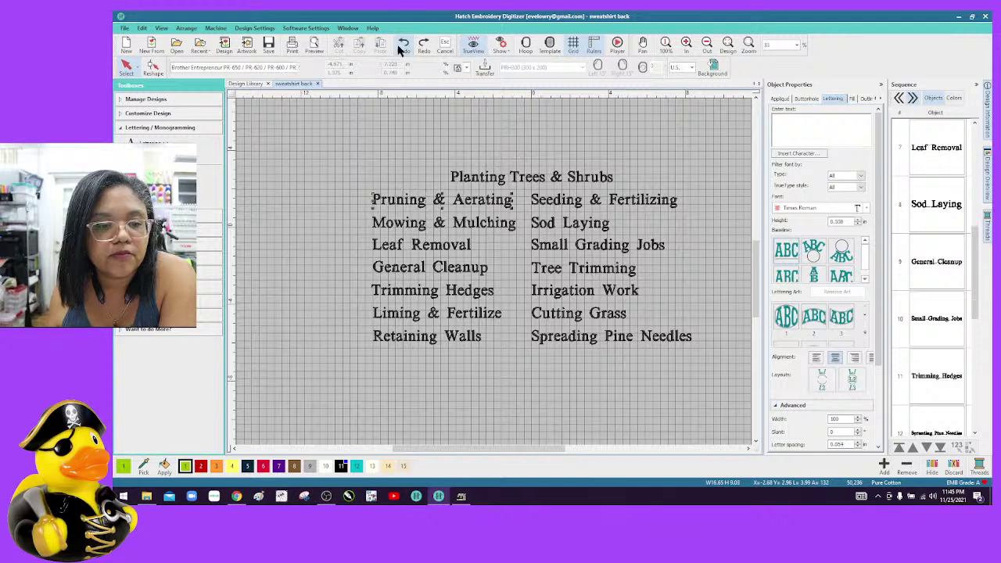
# Resize the entire services lettering proportionally to a width of 13 in
pyautogui.hotkey('ctrl', 'a')
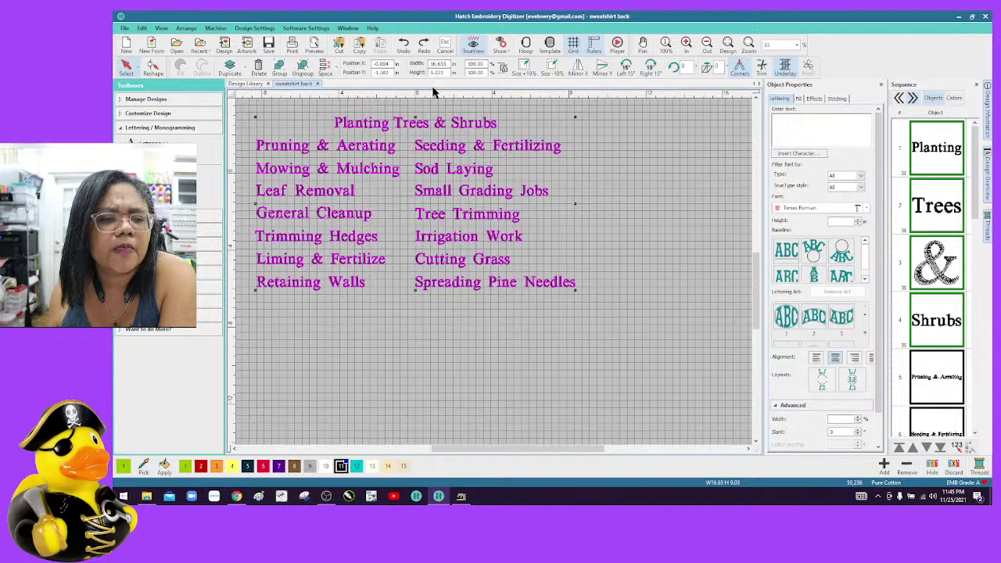
pyautogui.moveTo(445, 64); pyautogui.dragTo(419, 66)
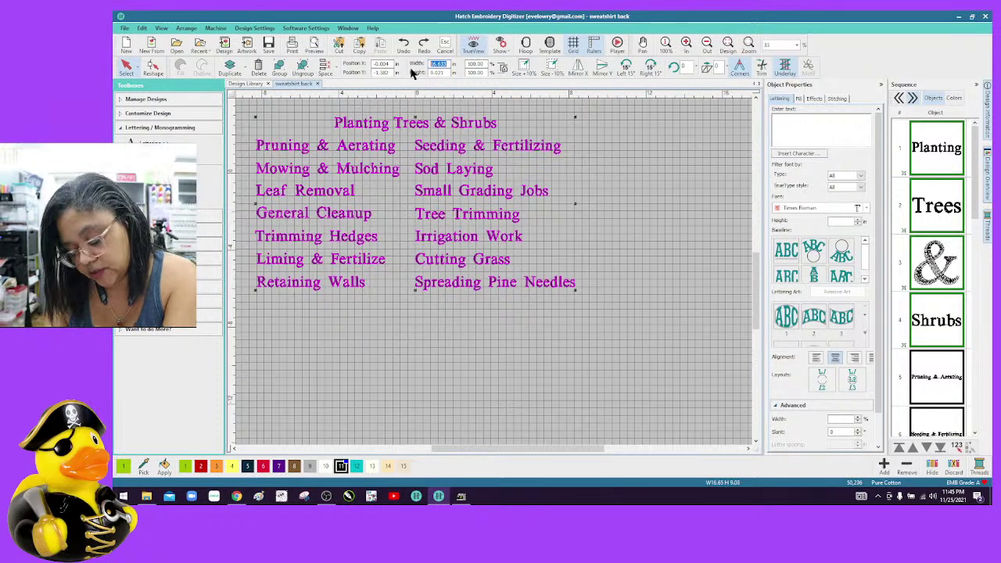
pyautogui.write('13')
pyautogui.press('Return')
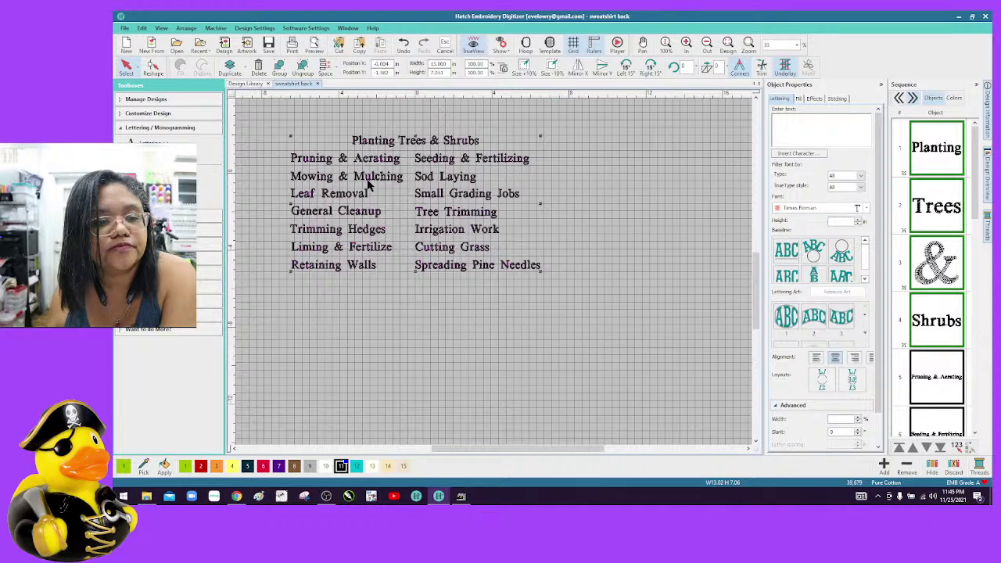
# Check the resized lettering heights of the heading and the Pruning & Aerating line
pyautogui.click(383, 143)
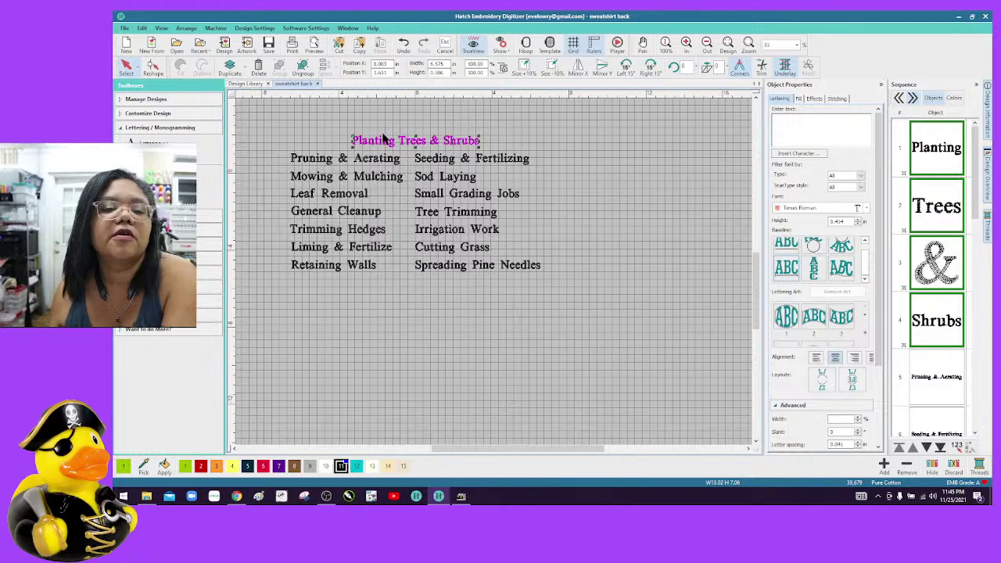
pyautogui.click(383, 162)
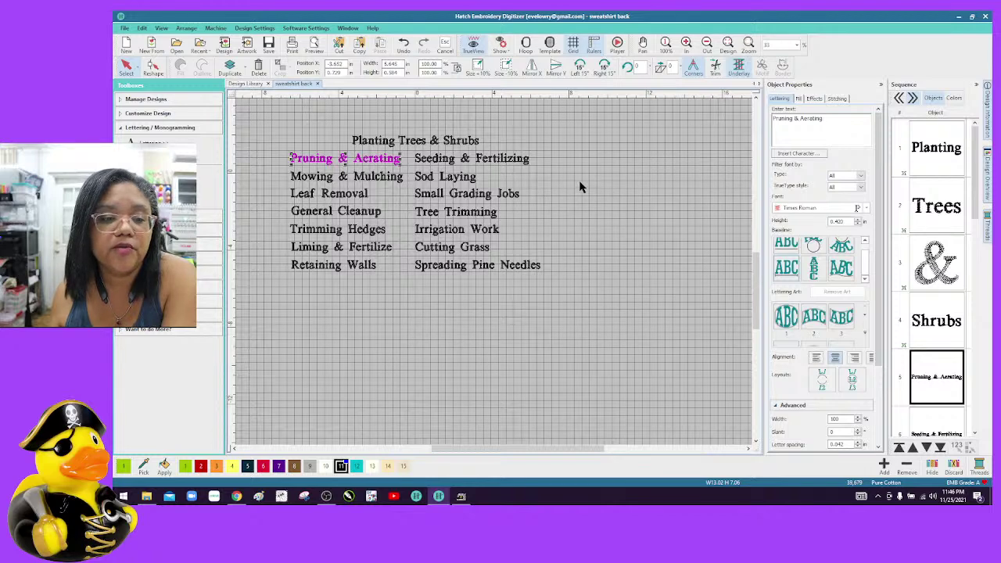
pyautogui.click(280, 118)
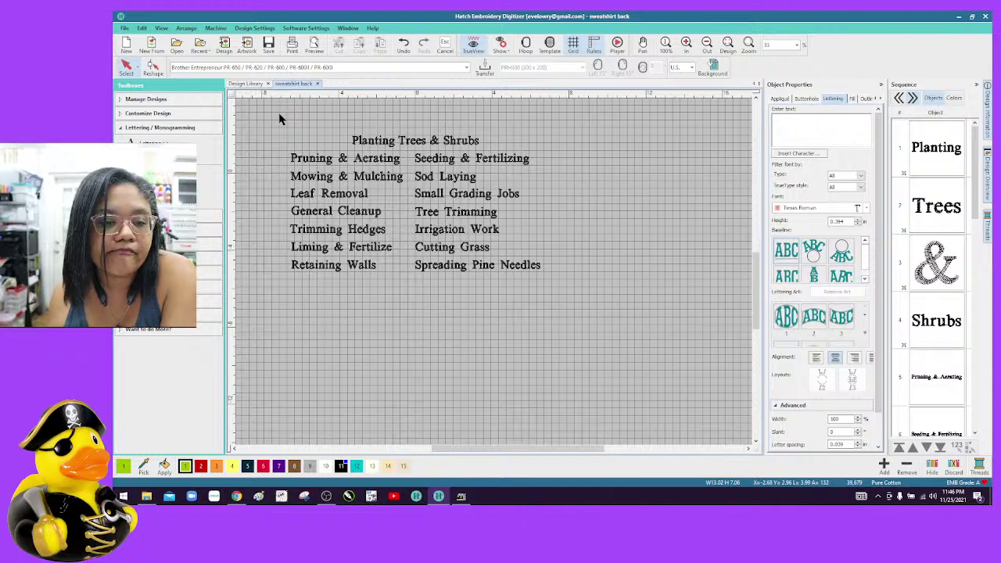
# Resize the entire services lettering proportionally to a width of 12.75 in
pyautogui.moveTo(280, 119); pyautogui.dragTo(656, 337)
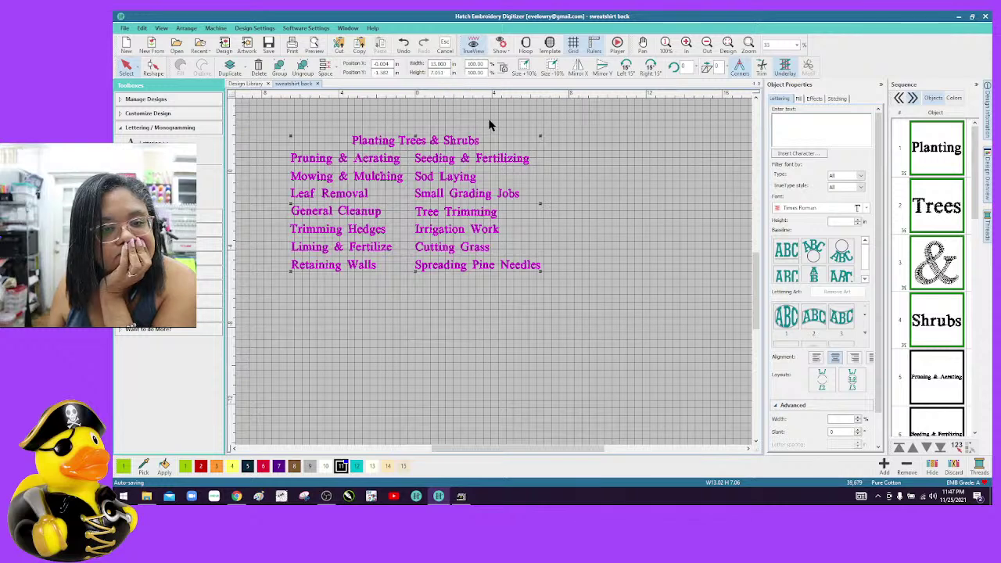
pyautogui.click(435, 63)
pyautogui.write('12')
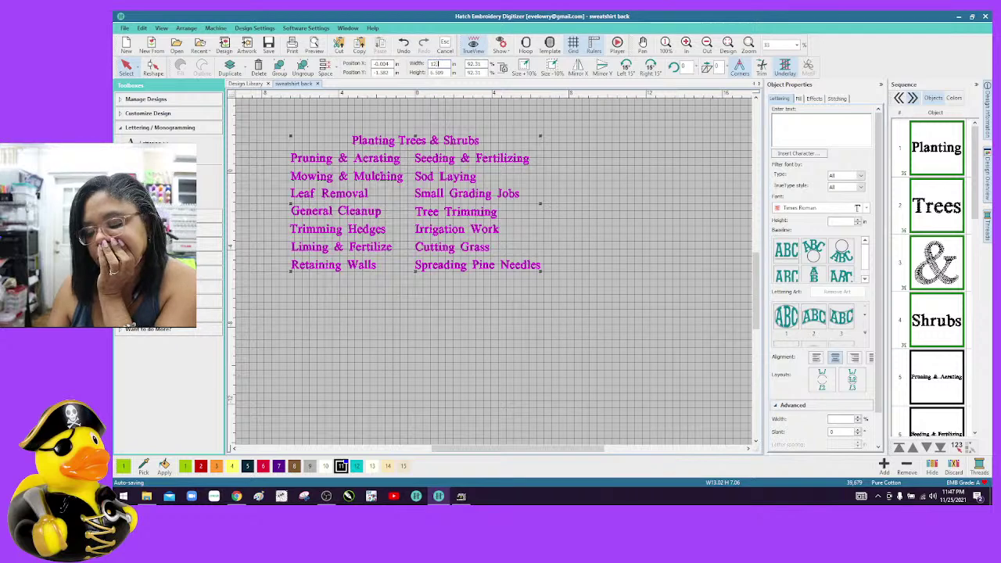
pyautogui.write('.75')
pyautogui.press('Return')
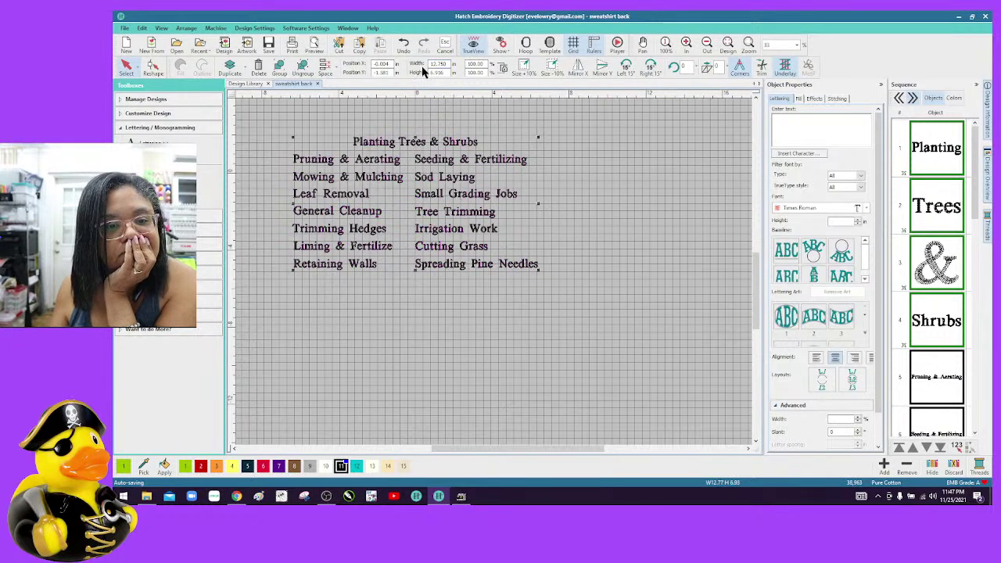
# Check the lettering height of the Planting Trees & Shrubs heading, and select the whole services lettering again
pyautogui.click(646, 178)
pyautogui.click(431, 136)
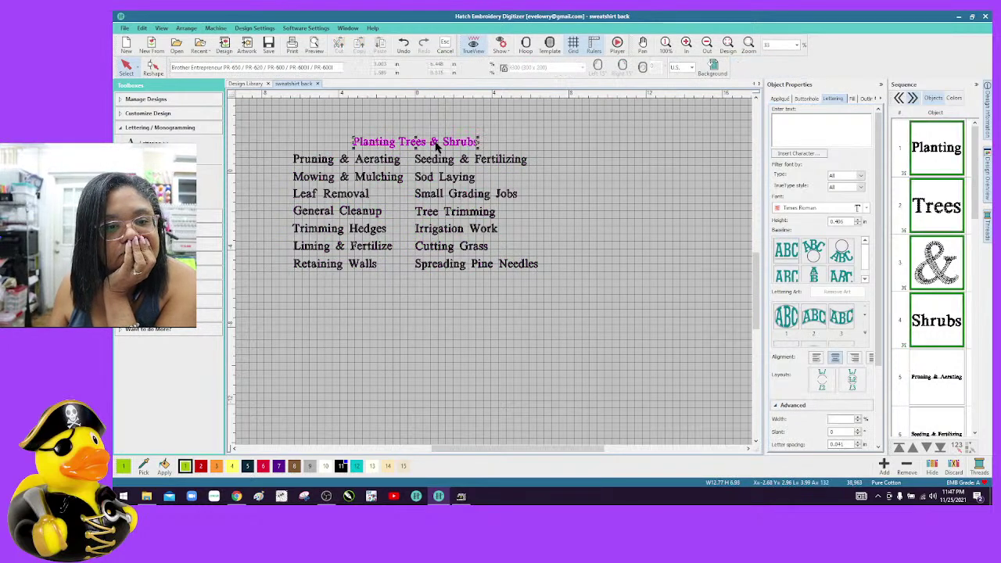
pyautogui.click(613, 144)
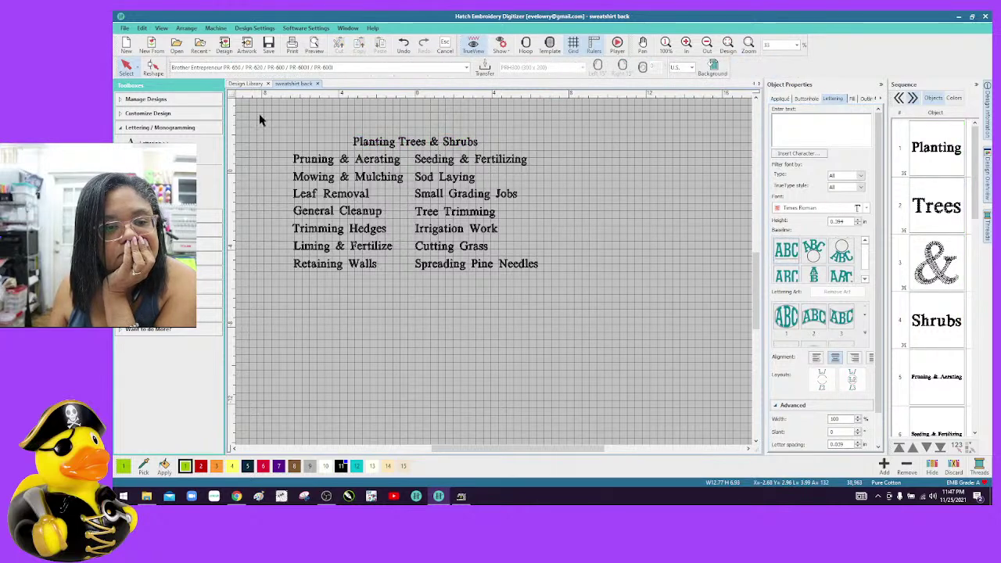
pyautogui.moveTo(261, 119); pyautogui.dragTo(666, 299)
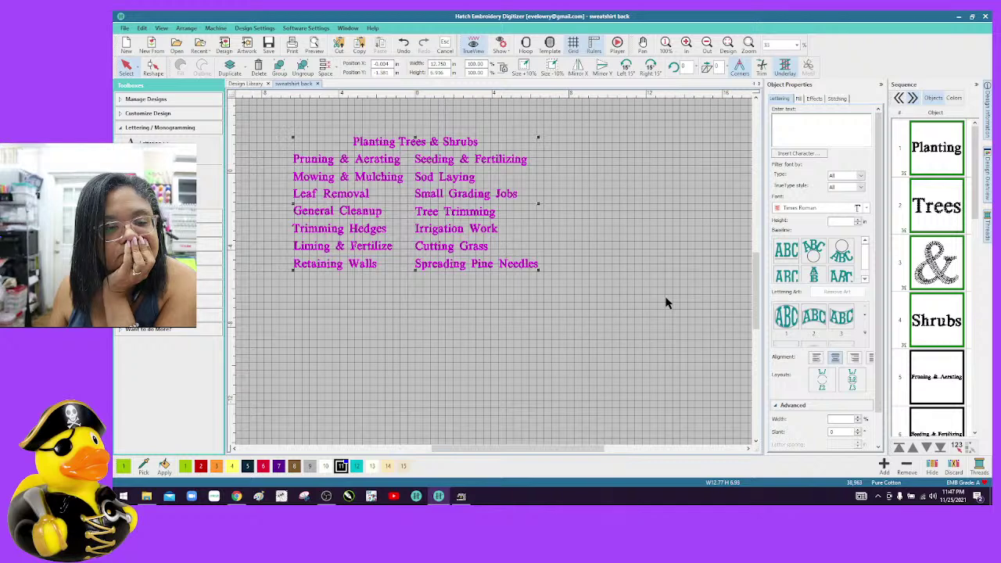
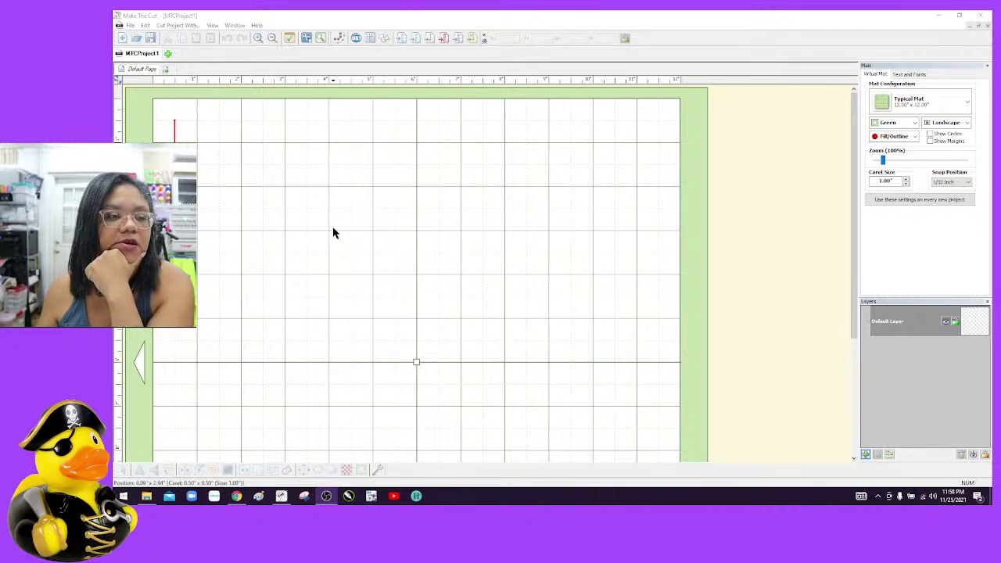
# In Make The Cut, import the SVG "1" from the varsity-numbers-6.5 folder and move it to about X 4.16, Y 1.06 in
pyautogui.click(400, 37)
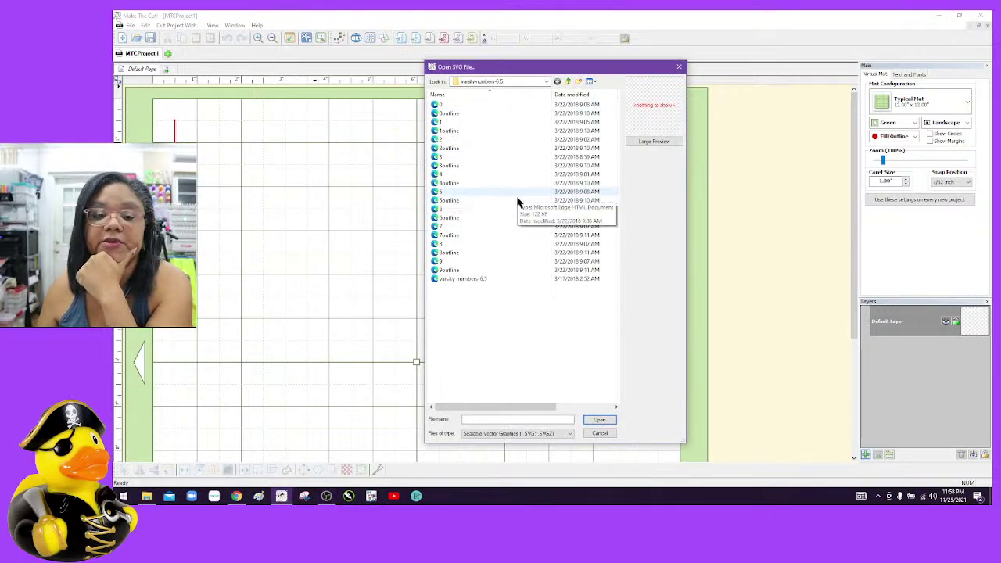
pyautogui.click(480, 123)
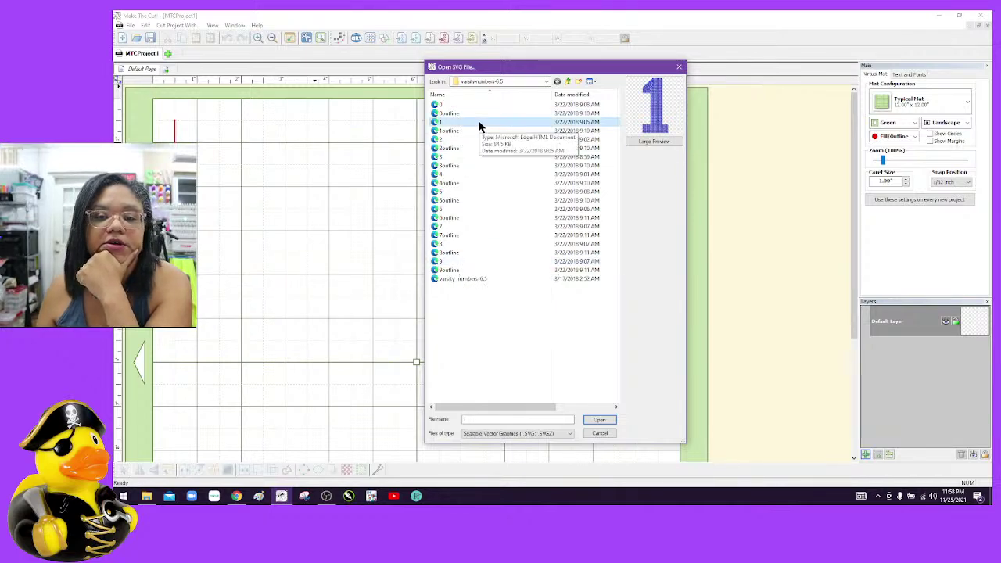
pyautogui.click(604, 420)
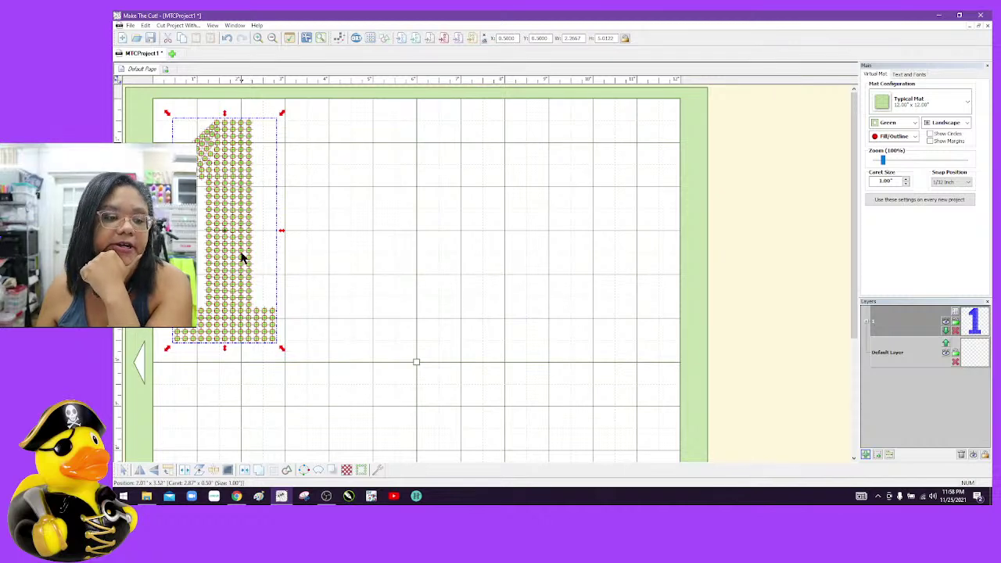
pyautogui.moveTo(242, 257); pyautogui.dragTo(402, 278)
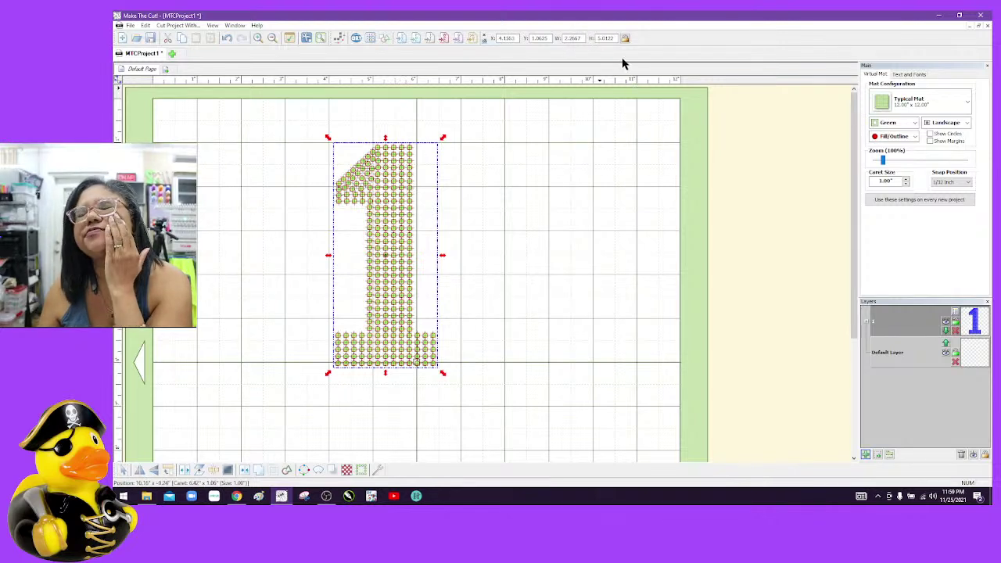
# Enlarge the whole dotted number 1 proportionally to about 2.66 × 5.88 in and check the size of a single dot
pyautogui.click(496, 148)
pyautogui.click(409, 150)
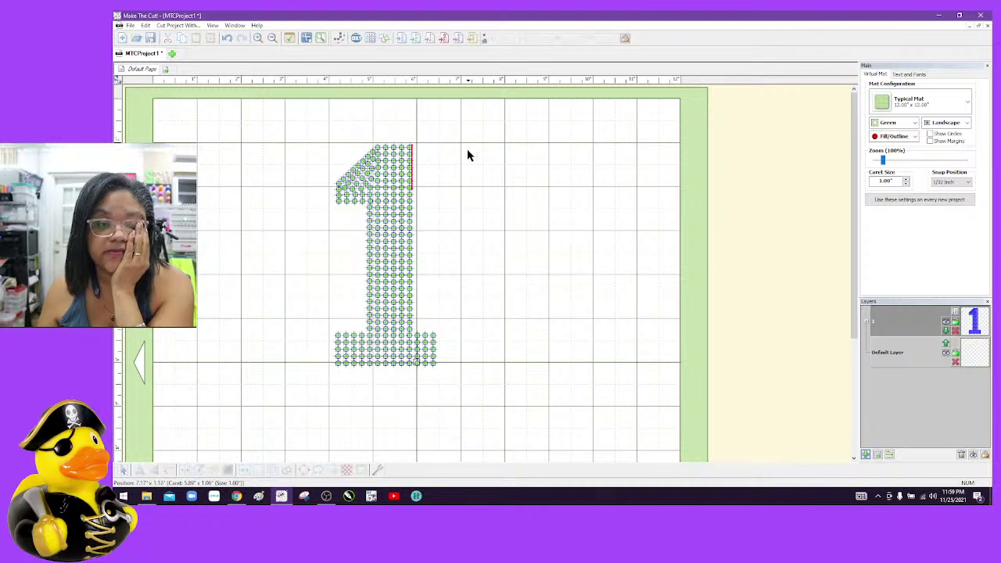
pyautogui.moveTo(285, 126); pyautogui.dragTo(524, 440)
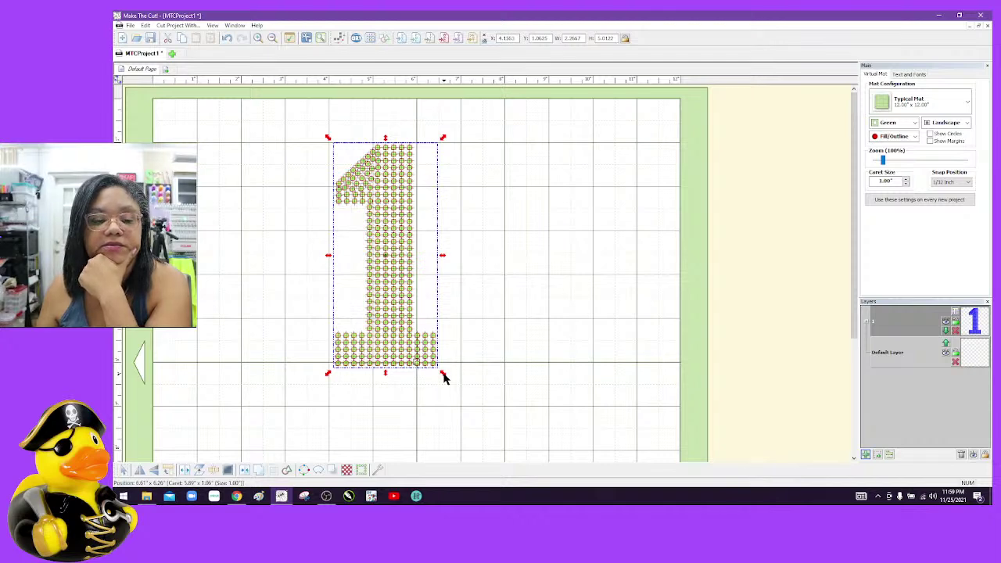
pyautogui.moveTo(443, 378); pyautogui.dragTo(460, 405)
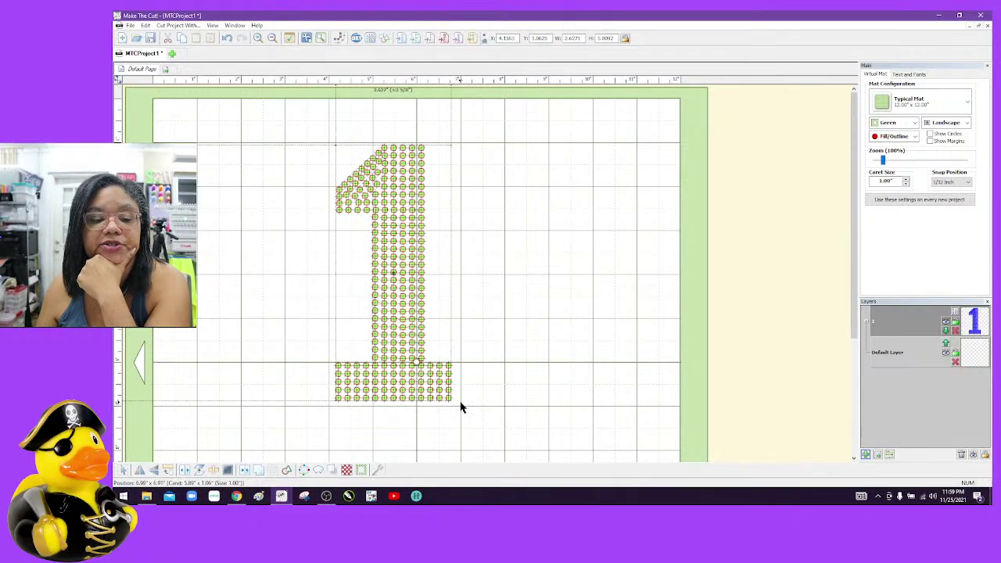
pyautogui.click(495, 286)
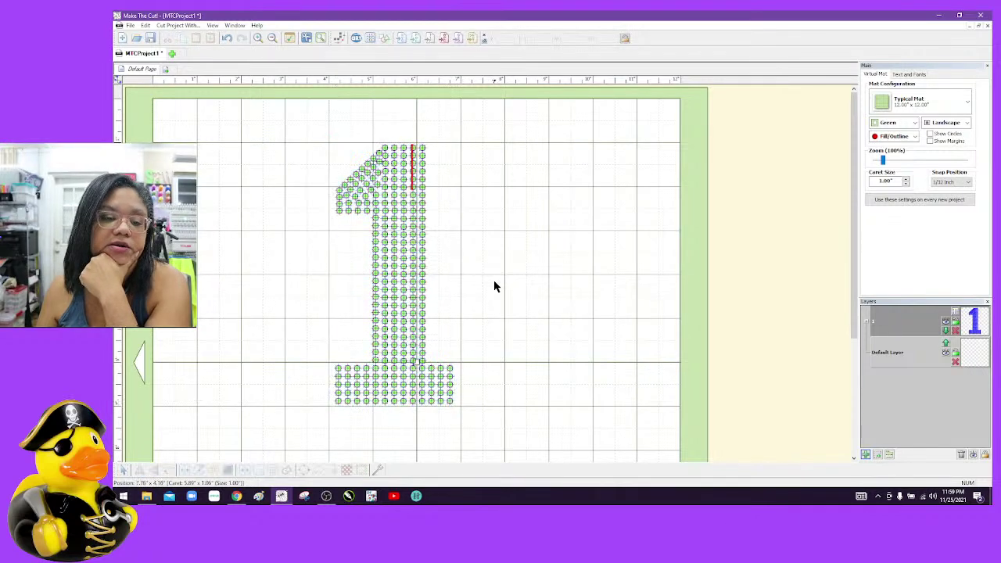
pyautogui.click(425, 212)
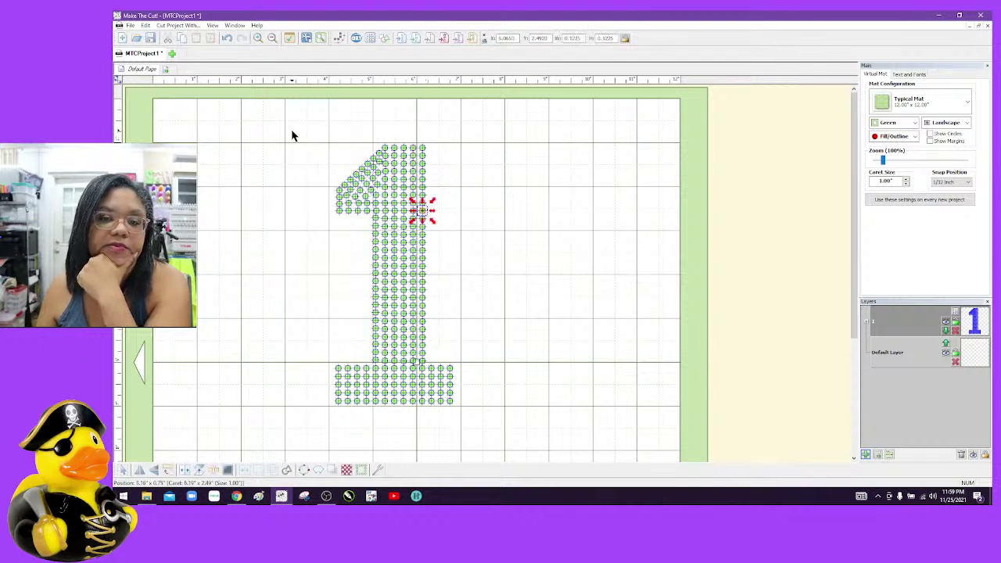
# Enlarge the number 1 proportionally in two stages to about 2.88 × 6.38 in, checking a single dot's size after each
pyautogui.moveTo(291, 135); pyautogui.dragTo(534, 463)
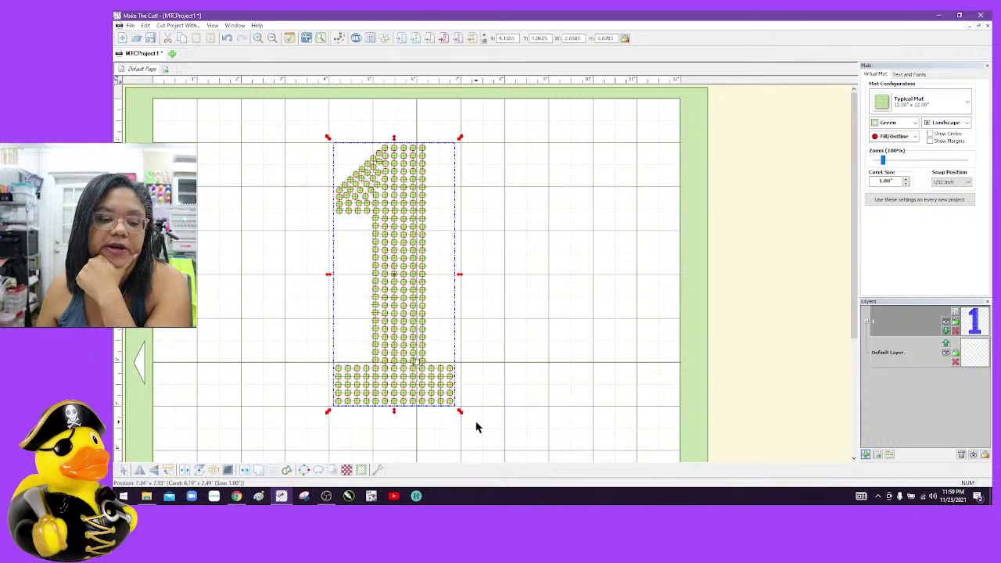
pyautogui.moveTo(462, 415); pyautogui.dragTo(467, 420)
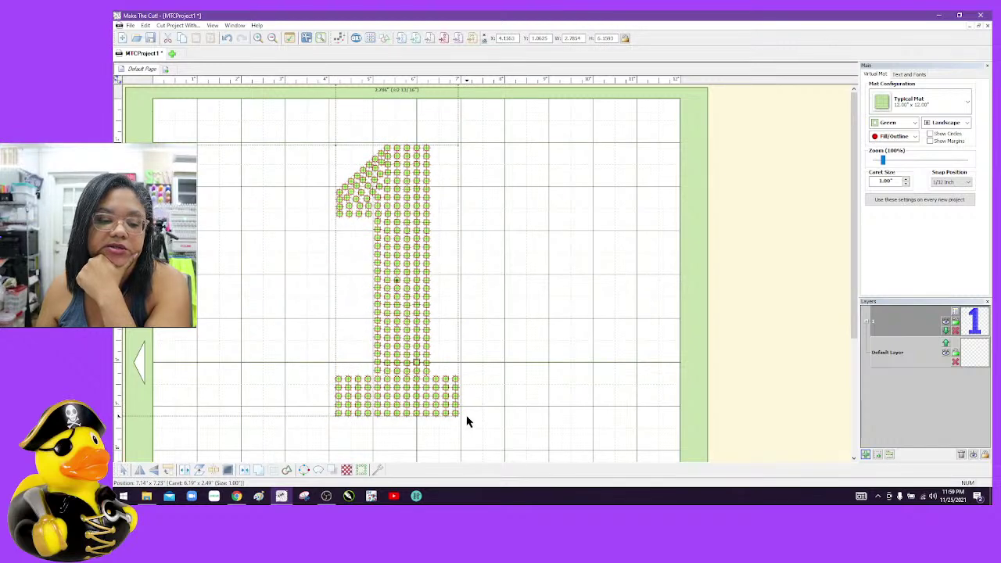
pyautogui.click(558, 301)
pyautogui.click(426, 149)
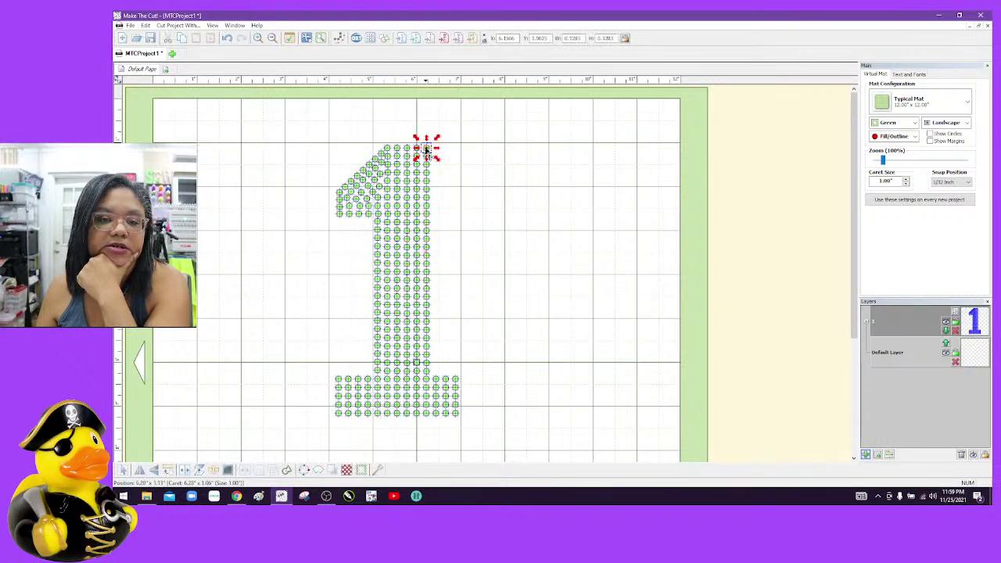
pyautogui.moveTo(295, 116); pyautogui.dragTo(541, 443)
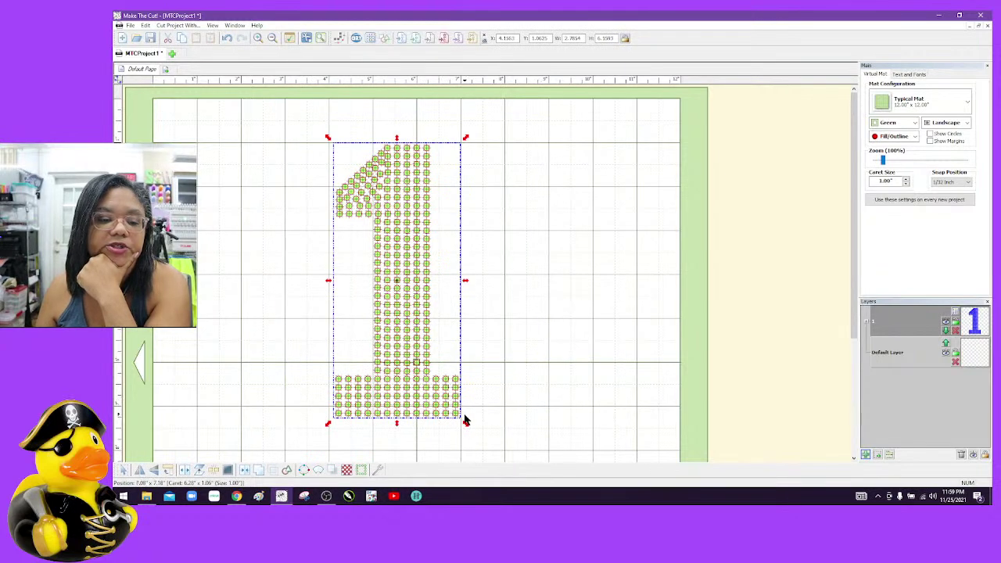
pyautogui.moveTo(465, 422); pyautogui.dragTo(470, 433)
pyautogui.click(489, 337)
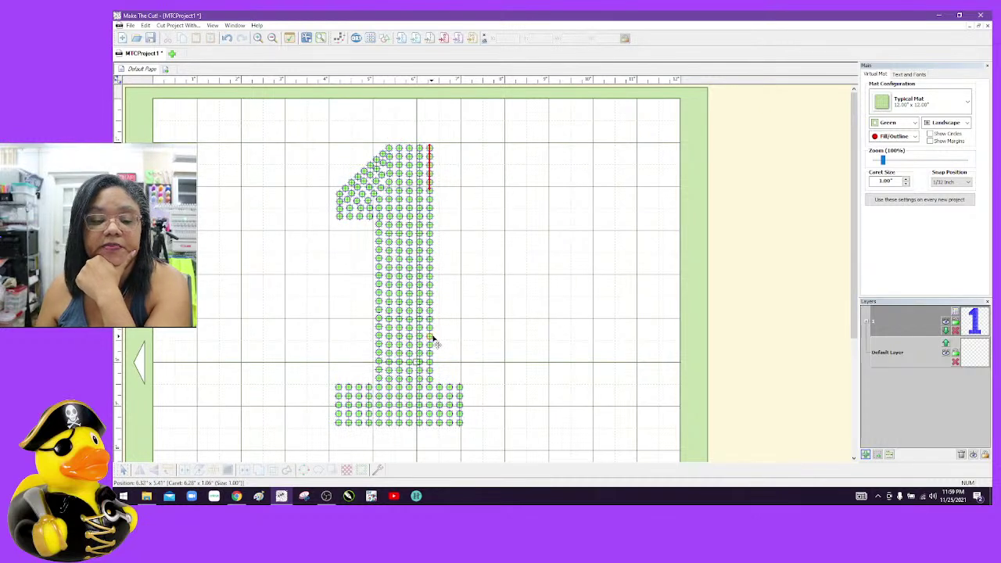
pyautogui.click(431, 278)
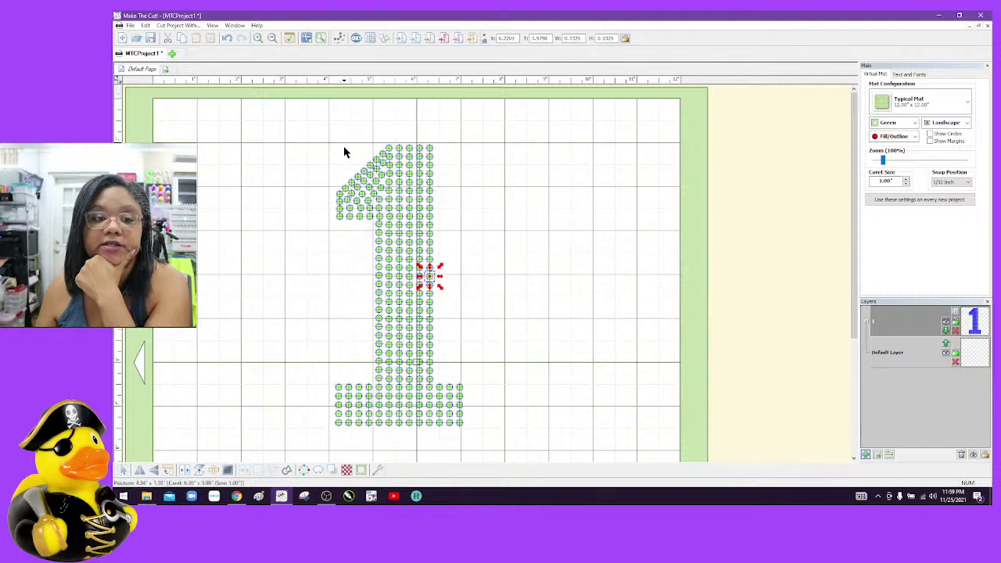
# Shrink the number 1 slightly in two stages to about 2.85 × 6.29 in, checking a single dot's size after each
pyautogui.moveTo(267, 143); pyautogui.dragTo(540, 453)
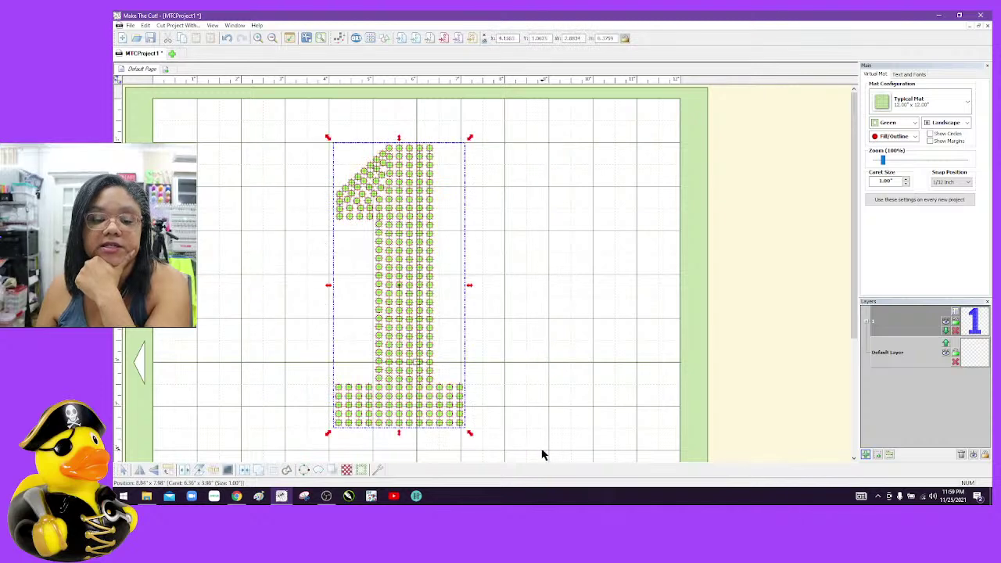
pyautogui.moveTo(472, 435); pyautogui.dragTo(472, 438)
pyautogui.click(548, 349)
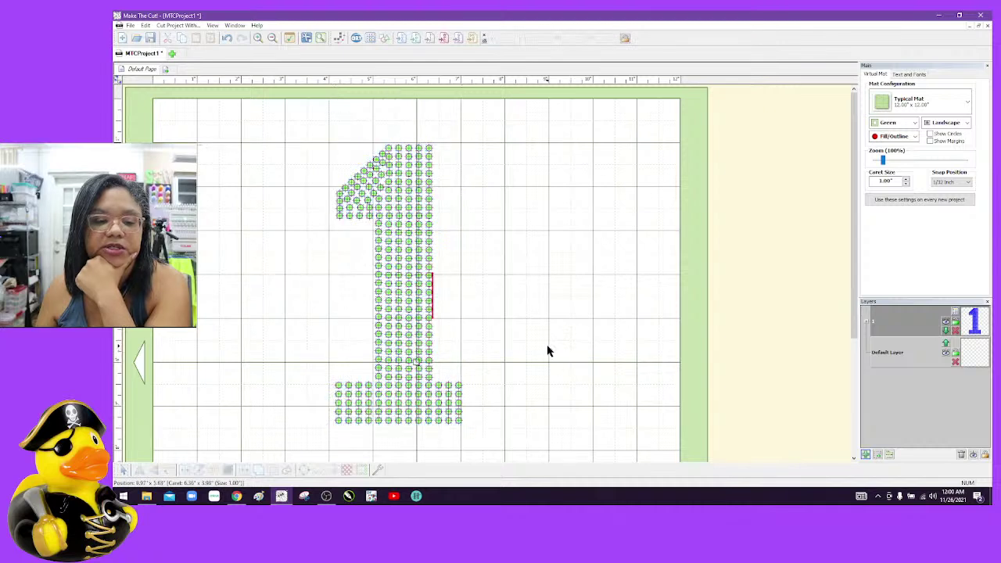
pyautogui.click(429, 260)
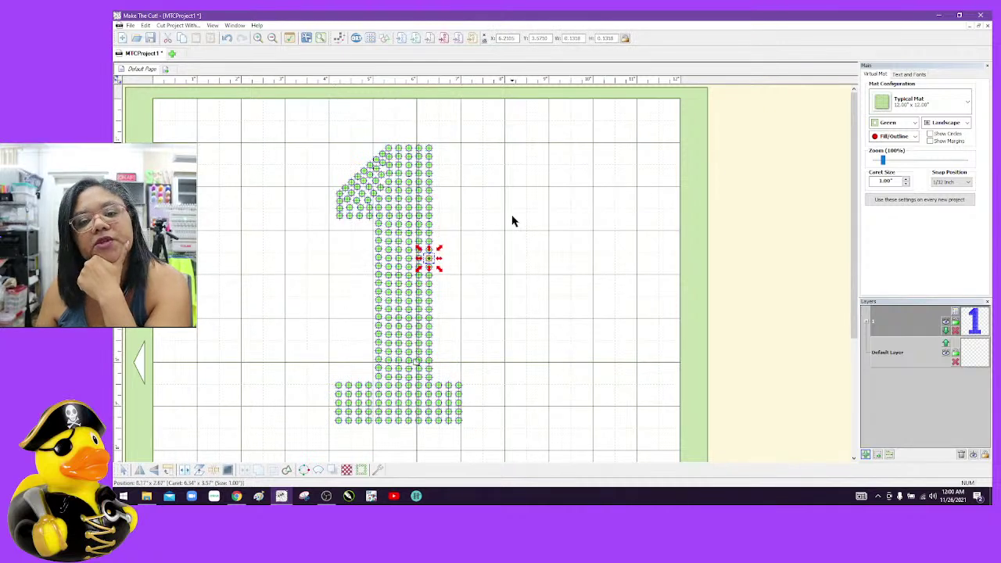
pyautogui.moveTo(277, 141); pyautogui.dragTo(553, 463)
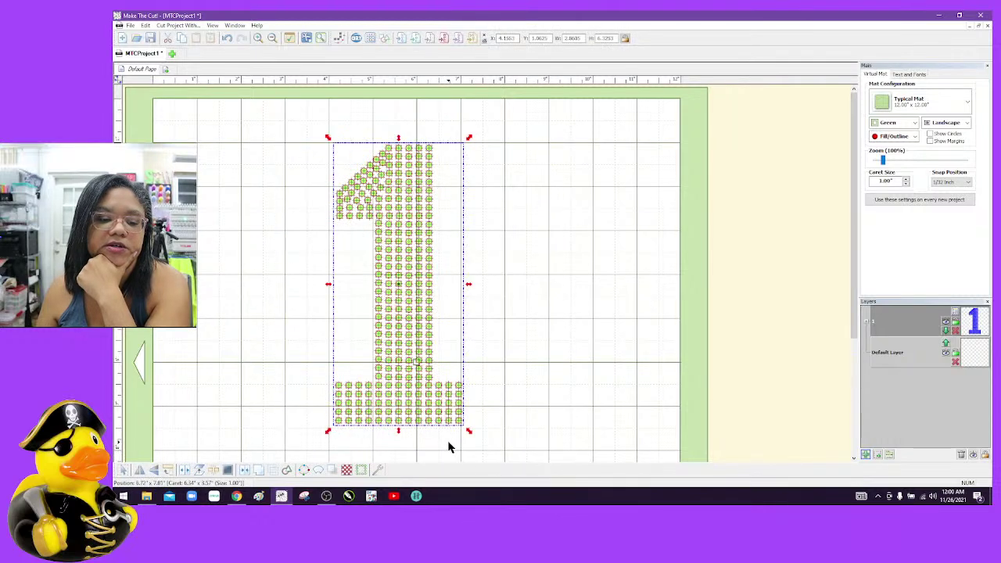
pyautogui.moveTo(470, 436); pyautogui.dragTo(470, 431)
pyautogui.click(584, 376)
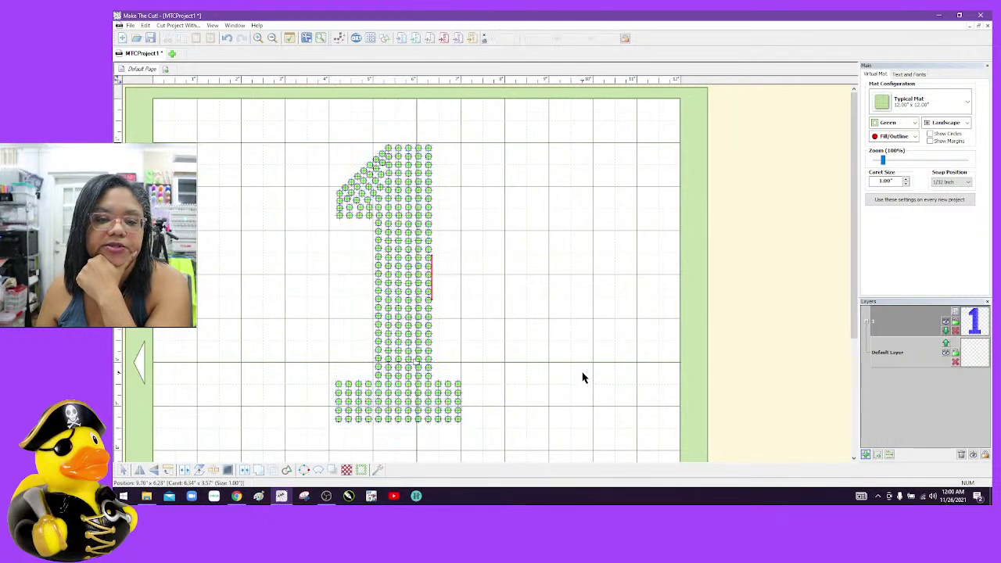
pyautogui.click(429, 309)
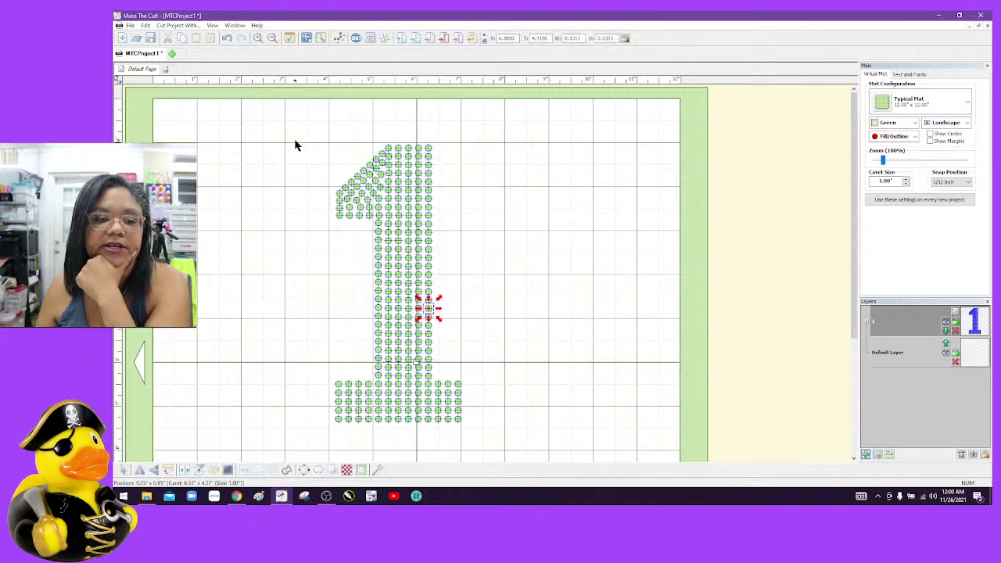
# Fine-tune the number 1's proportional size to about 2.82 × 6.24 in, checking a single stem dot's size
pyautogui.moveTo(295, 143); pyautogui.dragTo(543, 482)
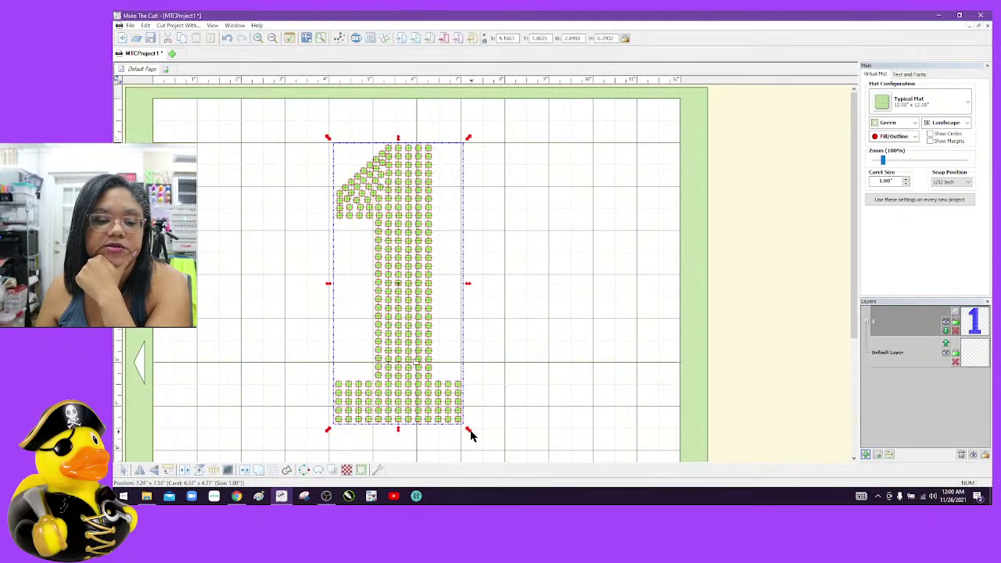
pyautogui.moveTo(468, 430); pyautogui.dragTo(469, 430)
pyautogui.click(428, 300)
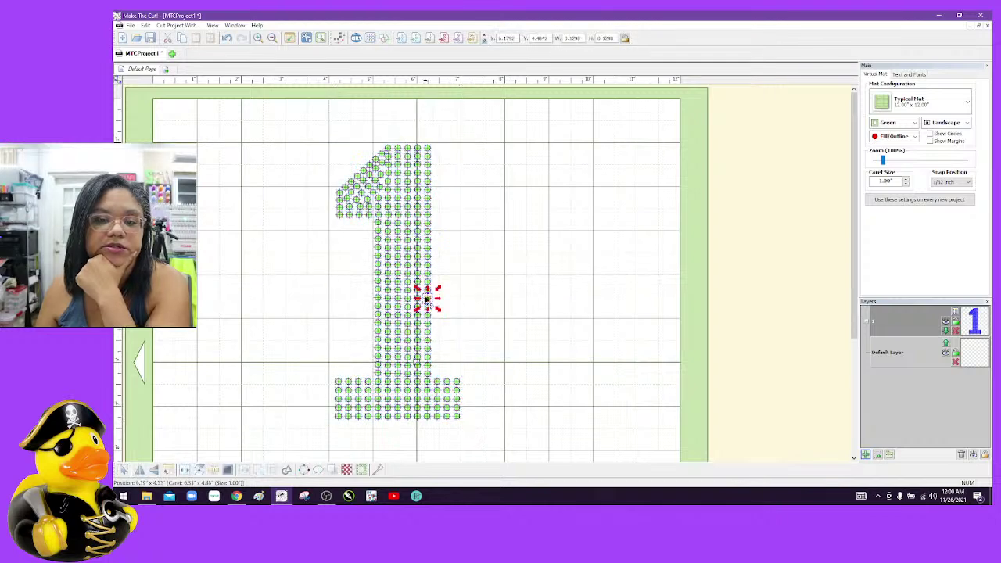
pyautogui.moveTo(304, 143); pyautogui.dragTo(528, 483)
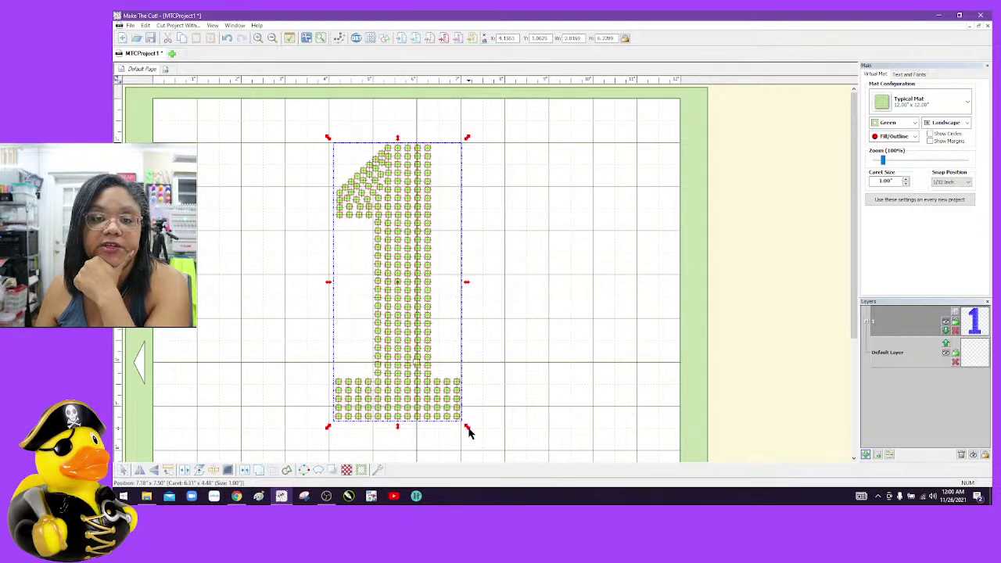
pyautogui.moveTo(468, 428); pyautogui.dragTo(470, 430)
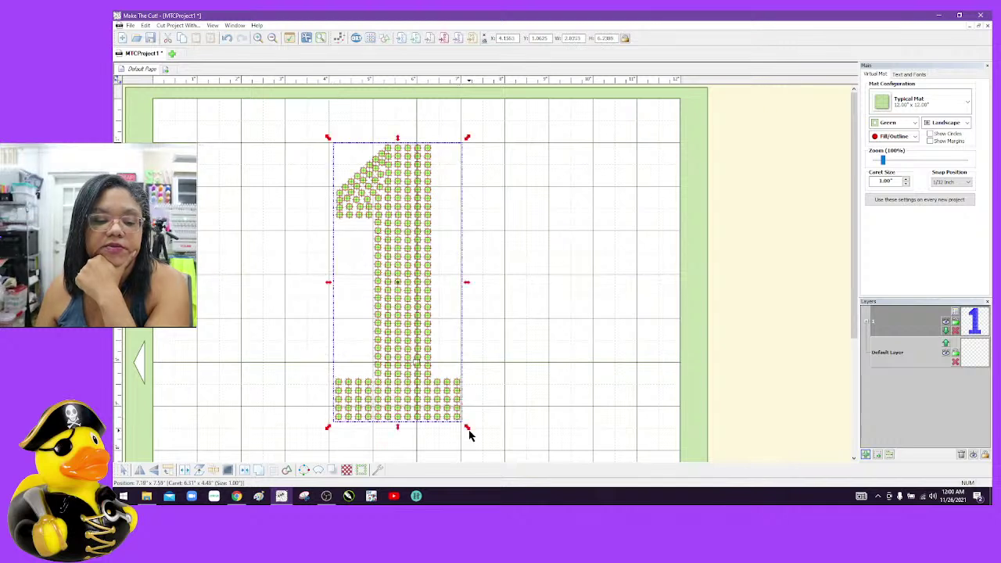
pyautogui.click(507, 357)
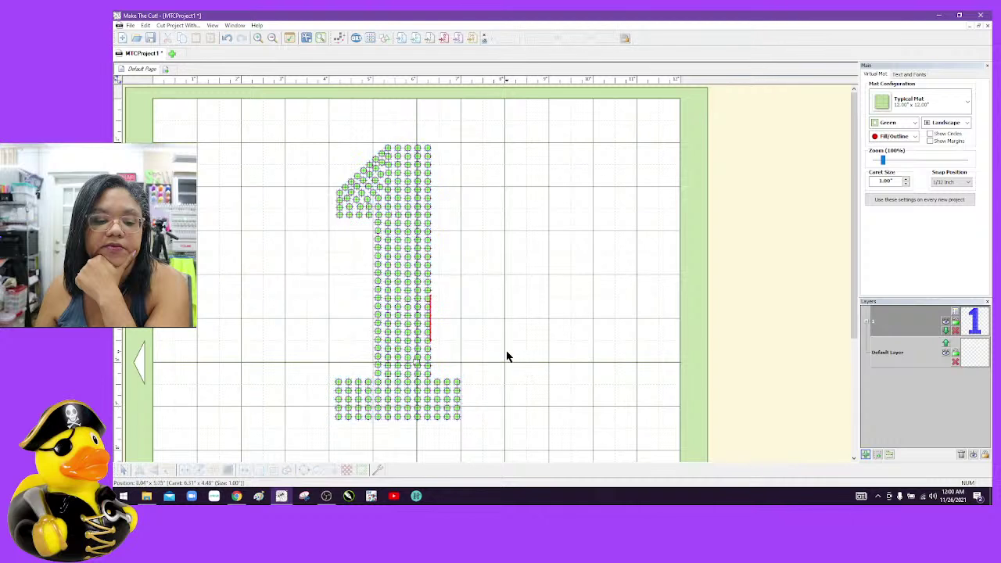
pyautogui.click(428, 276)
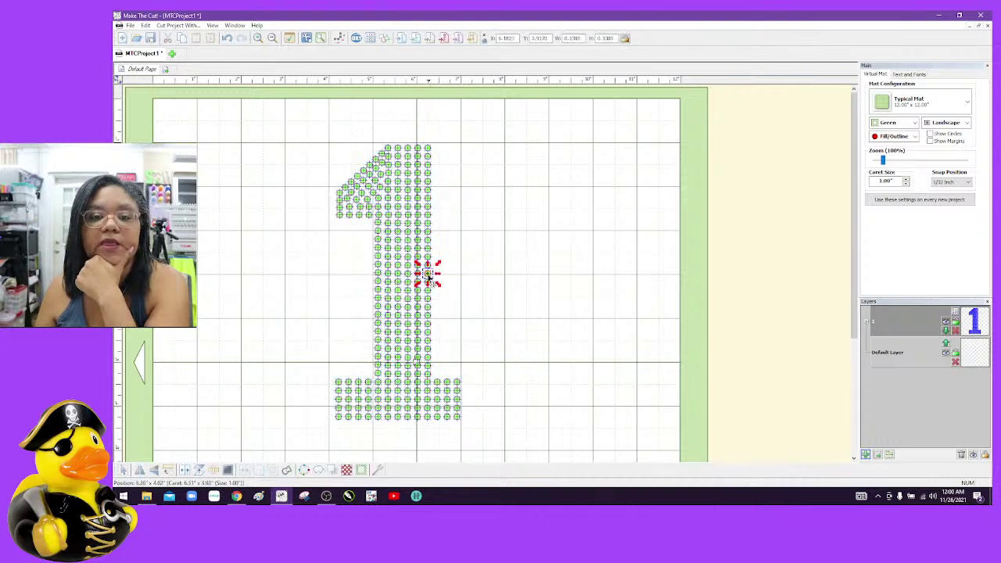
pyautogui.press('Delete')
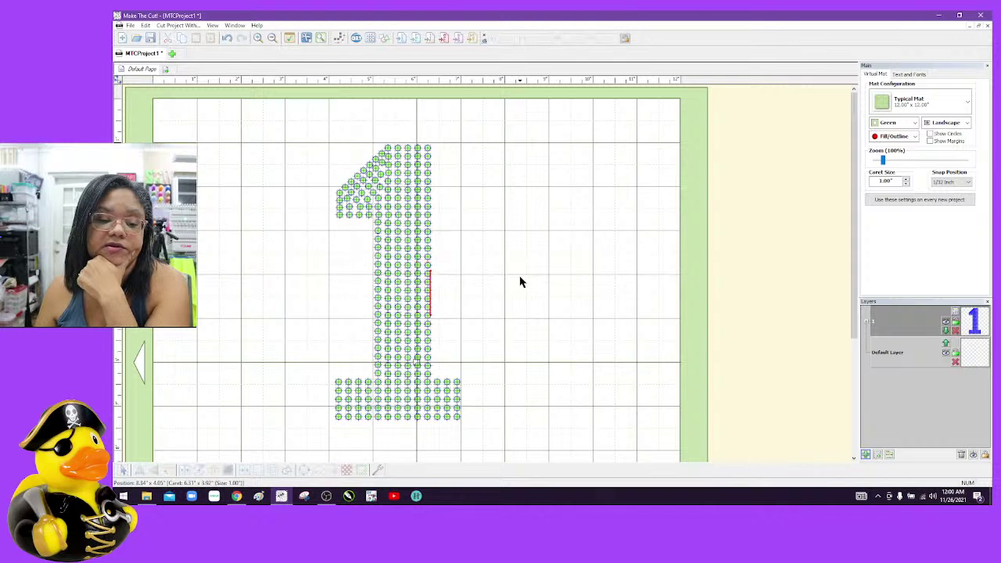
# Join all the dots of the number 1 into one shape and move it down to about X 4.19, Y 3.00 in
pyautogui.moveTo(240, 169); pyautogui.dragTo(570, 459)
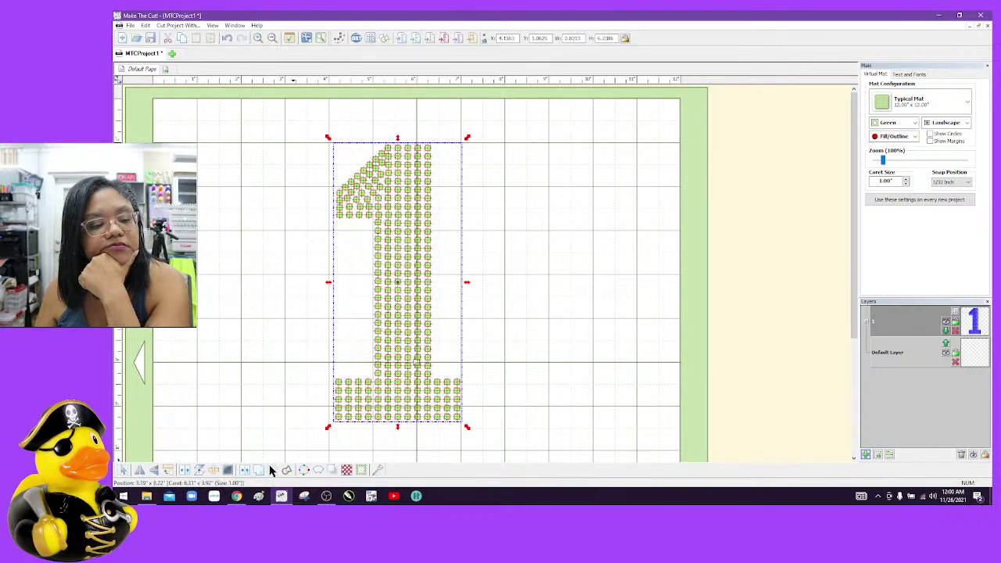
pyautogui.click(243, 471)
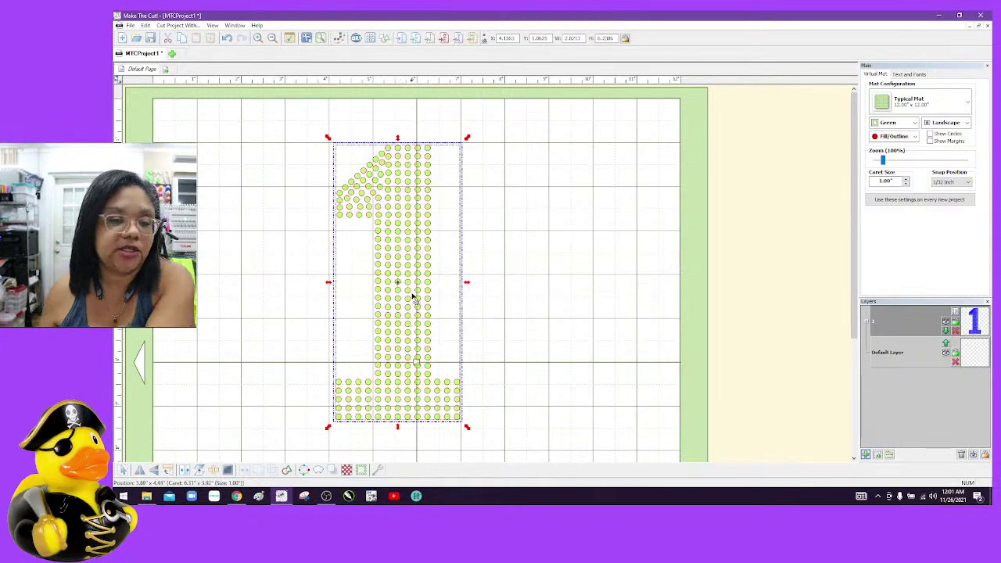
pyautogui.moveTo(415, 291); pyautogui.dragTo(409, 353)
pyautogui.moveTo(417, 356)
pyautogui.mouseDown()
pyautogui.moveTo(418, 377)
pyautogui.moveTo(415, 369)
pyautogui.mouseUp()
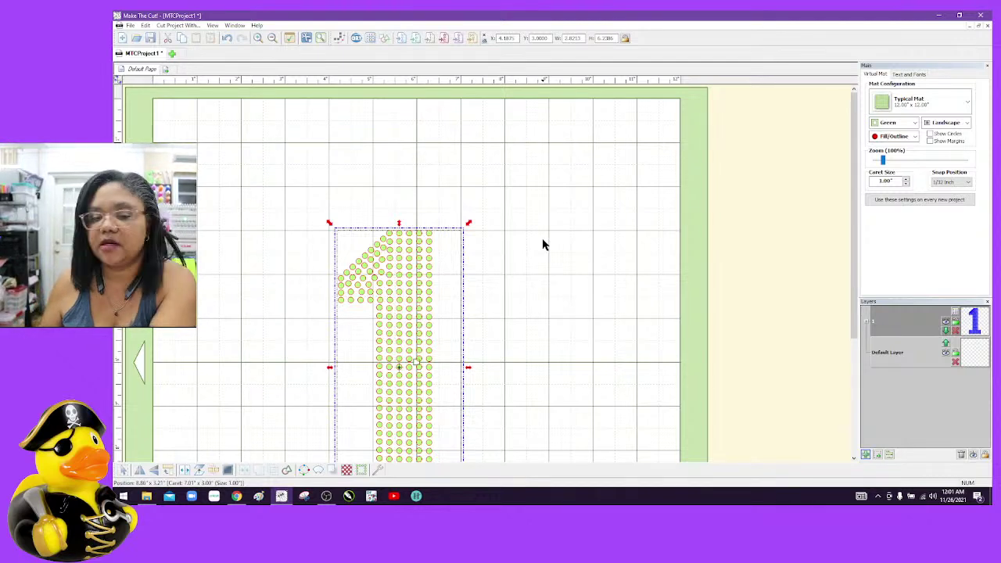
# Import the number 2 SVG from the varsity-numbers-6.5 folder and nudge it to about X 7.03, Y 3.00 in
pyautogui.click(401, 39)
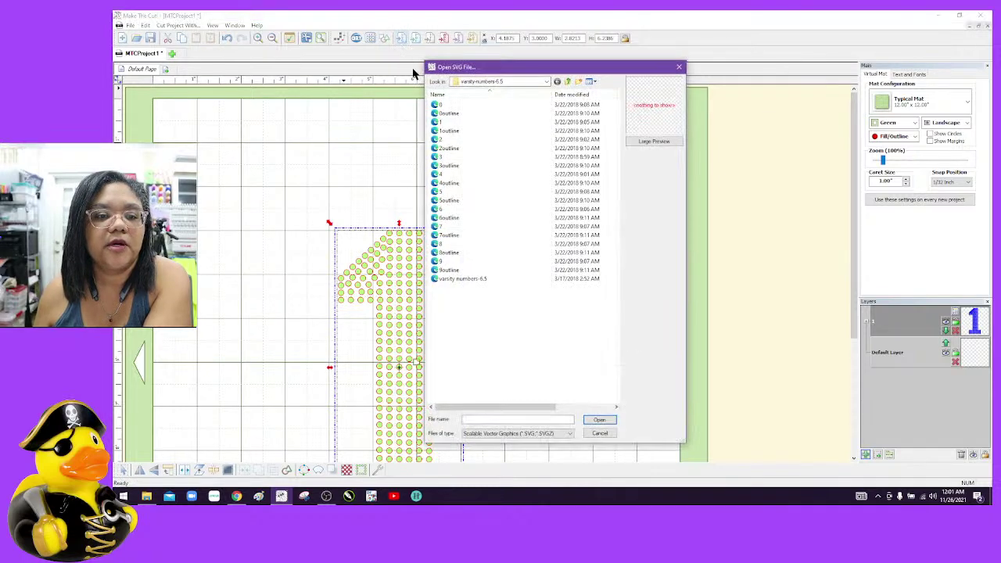
pyautogui.click(499, 140)
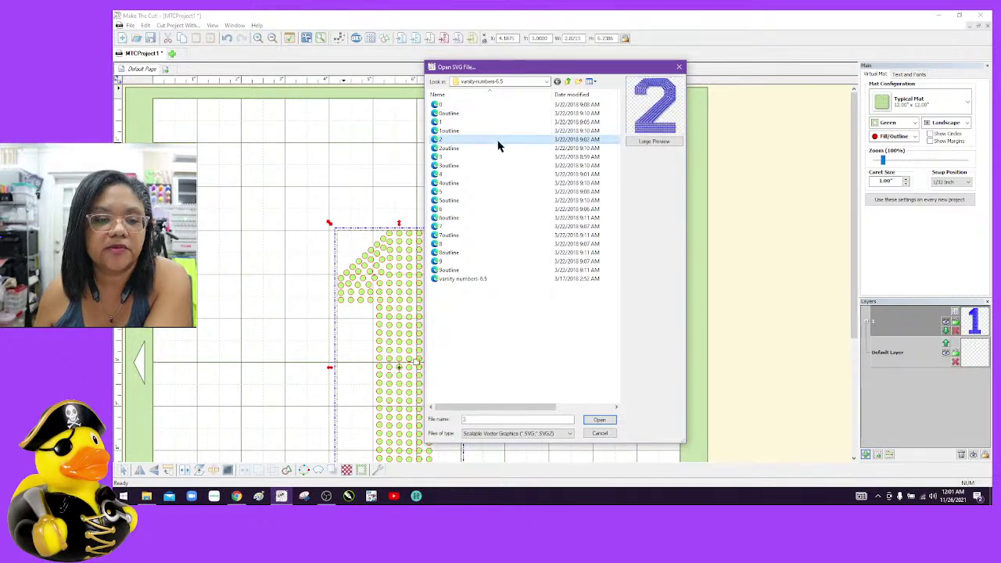
pyautogui.click(600, 420)
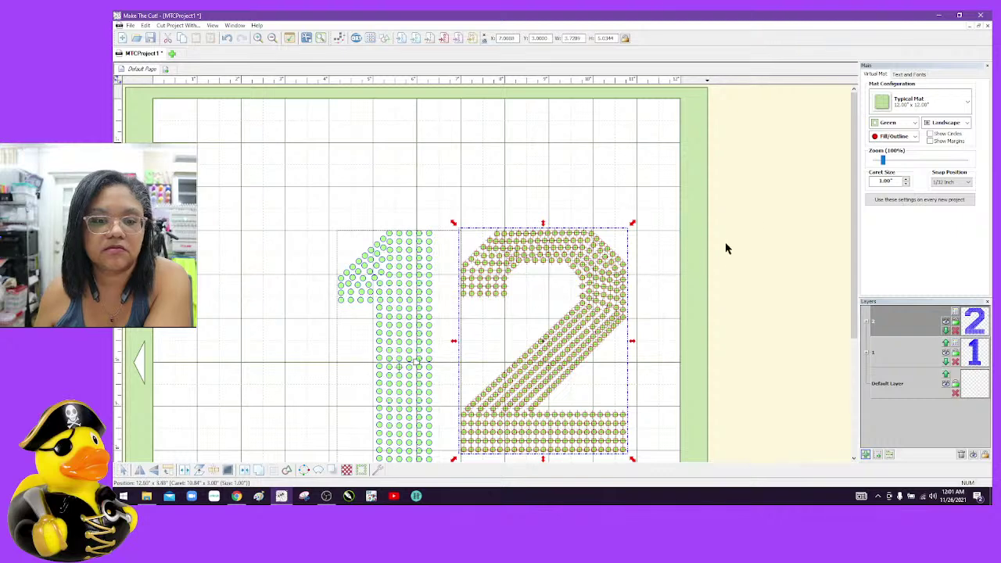
pyautogui.moveTo(856, 190); pyautogui.dragTo(850, 272)
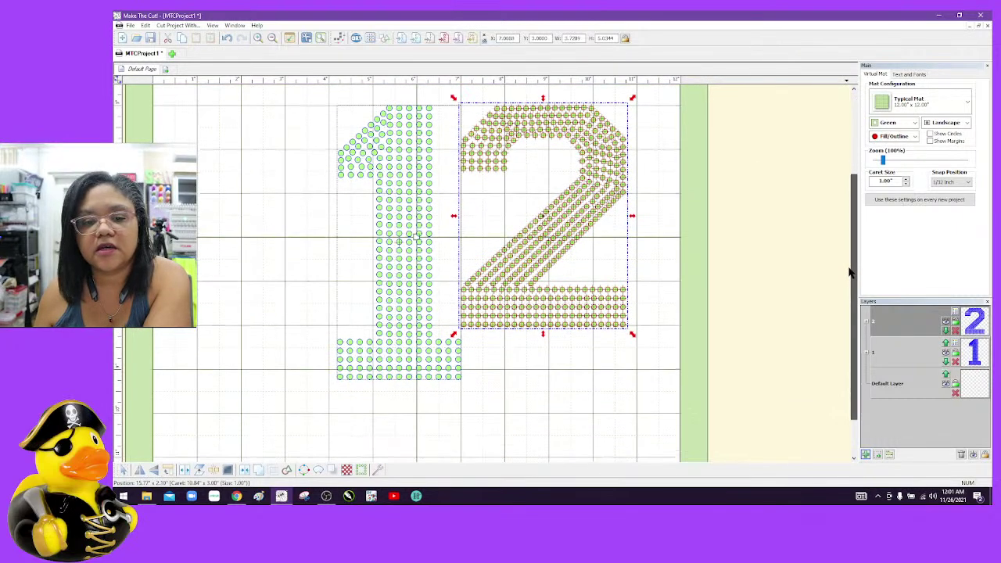
pyautogui.click(570, 215)
pyautogui.moveTo(570, 215); pyautogui.dragTo(572, 215)
pyautogui.click(571, 213)
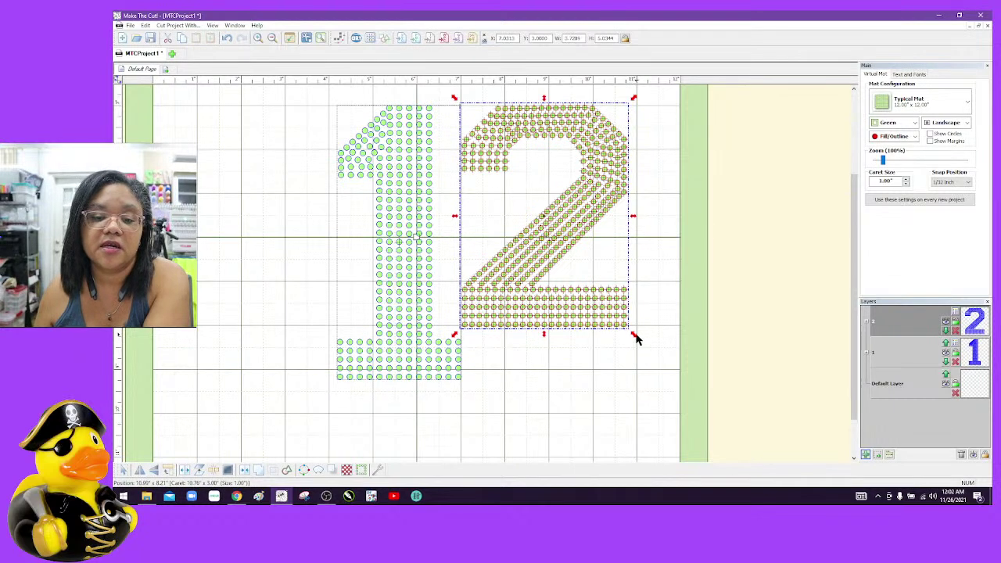
# Enlarge the number 2 proportionally to about 4.61 × 6.23 in and check the size of a single dot in its diagonal
pyautogui.moveTo(637, 338); pyautogui.dragTo(676, 408)
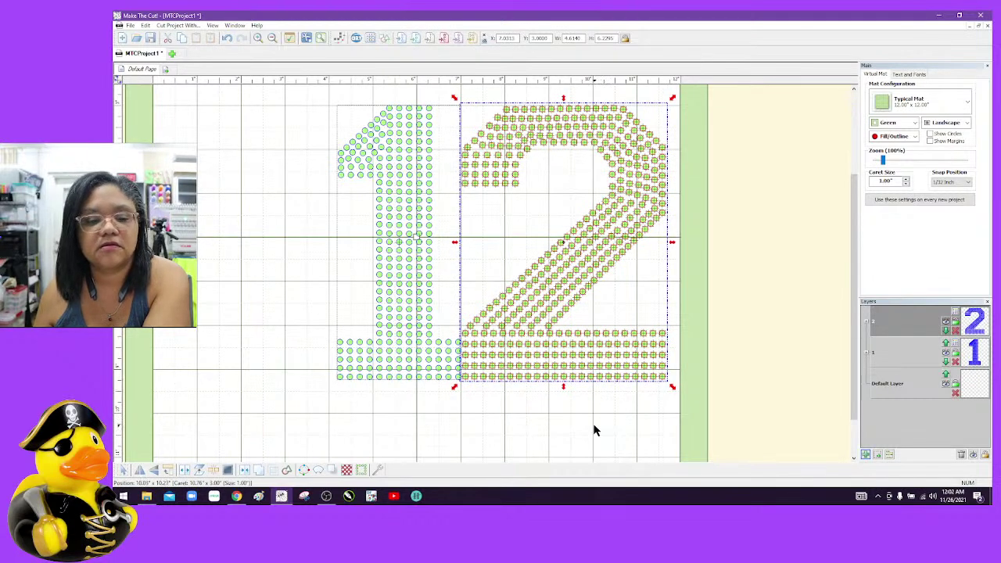
pyautogui.click(595, 430)
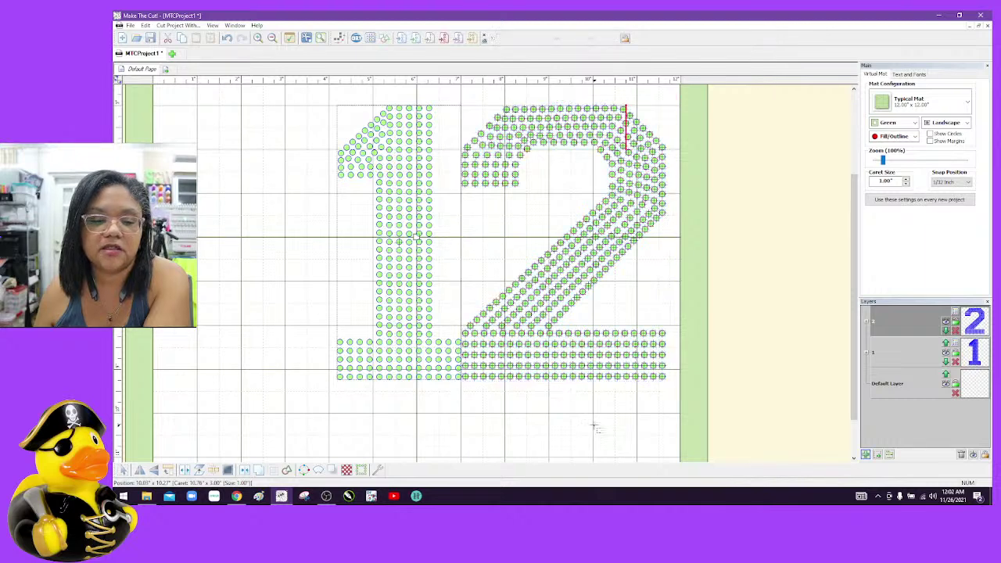
pyautogui.click(591, 262)
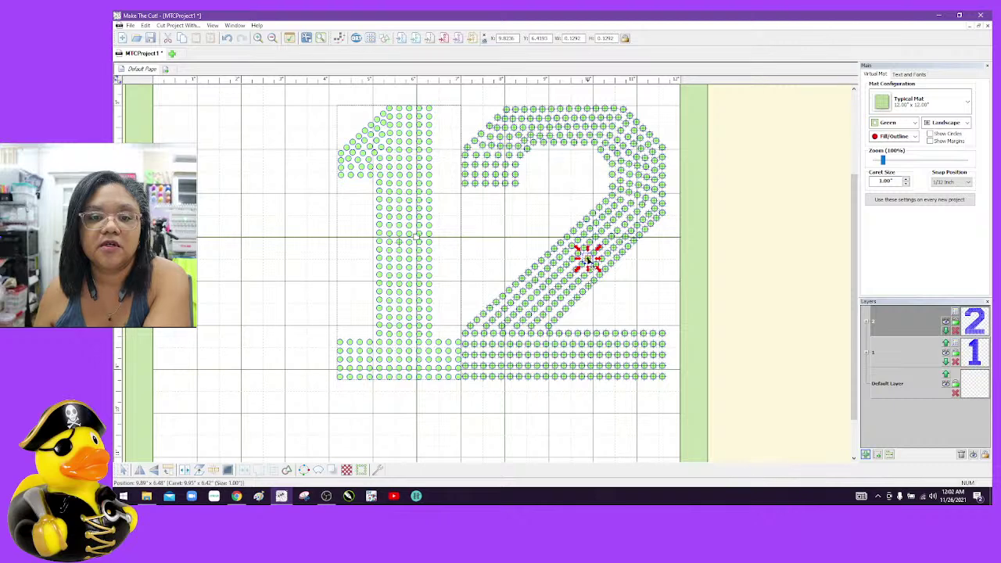
# Check the number 1's height, set the number 2's height proportionally to the same 6.2386 in, and check one of its dots
pyautogui.moveTo(709, 408); pyautogui.dragTo(646, 86)
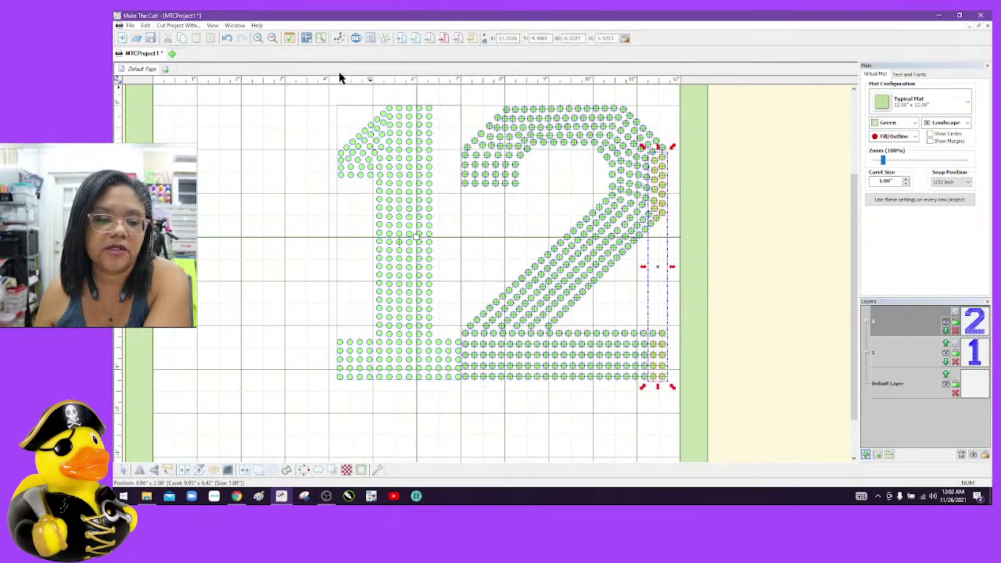
pyautogui.click(389, 130)
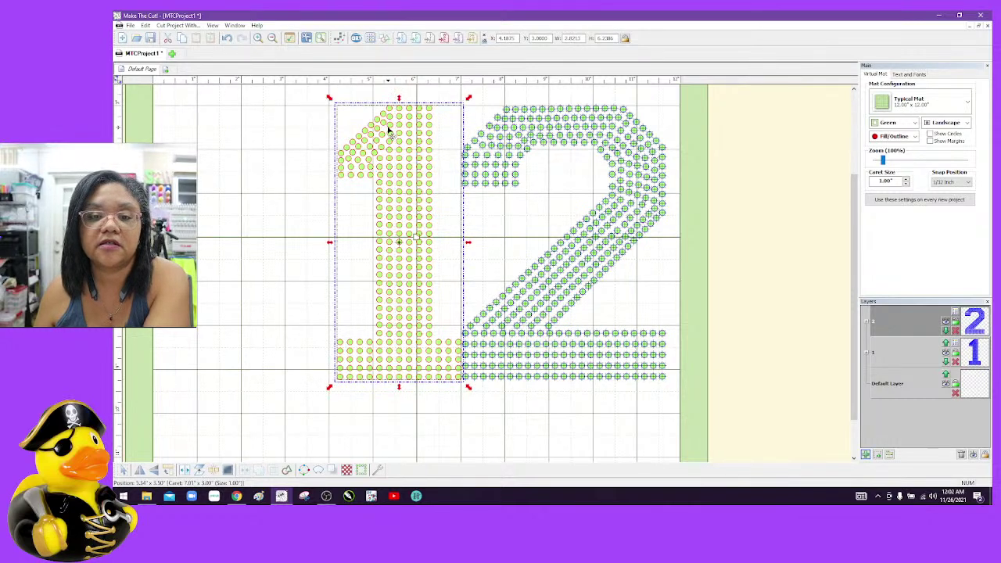
pyautogui.moveTo(707, 403); pyautogui.dragTo(452, 74)
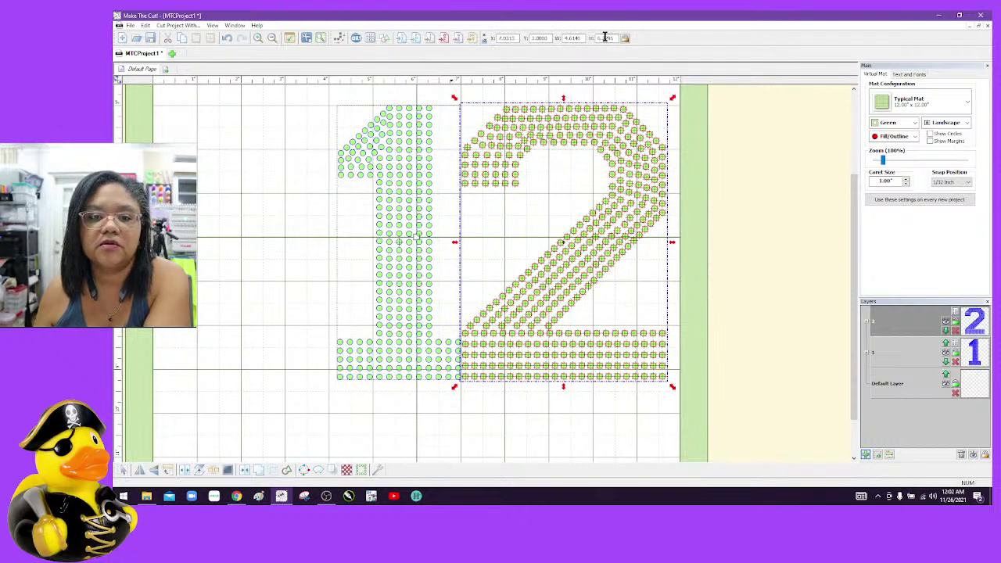
pyautogui.moveTo(605, 37); pyautogui.dragTo(634, 40)
pyautogui.press('Return')
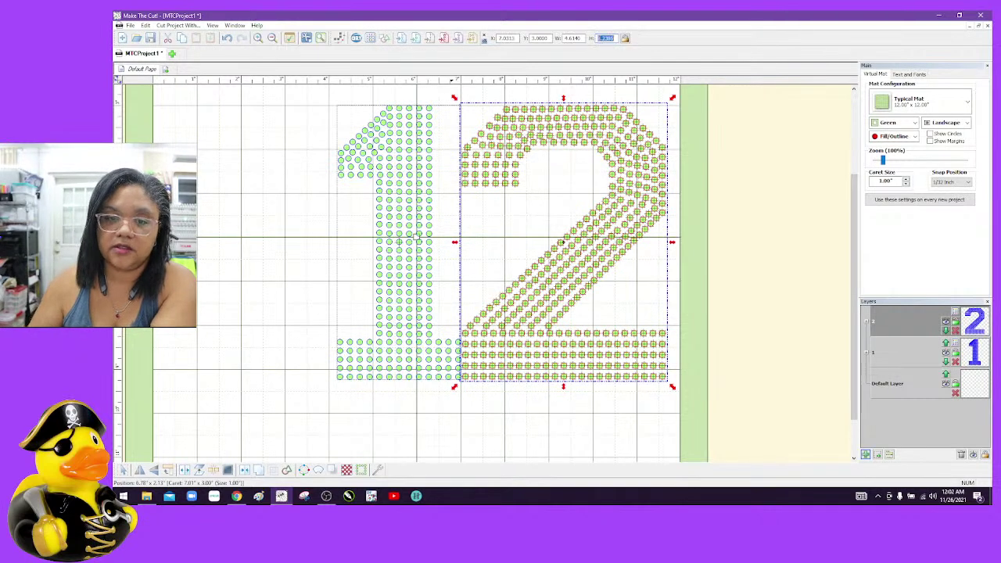
pyautogui.click(731, 190)
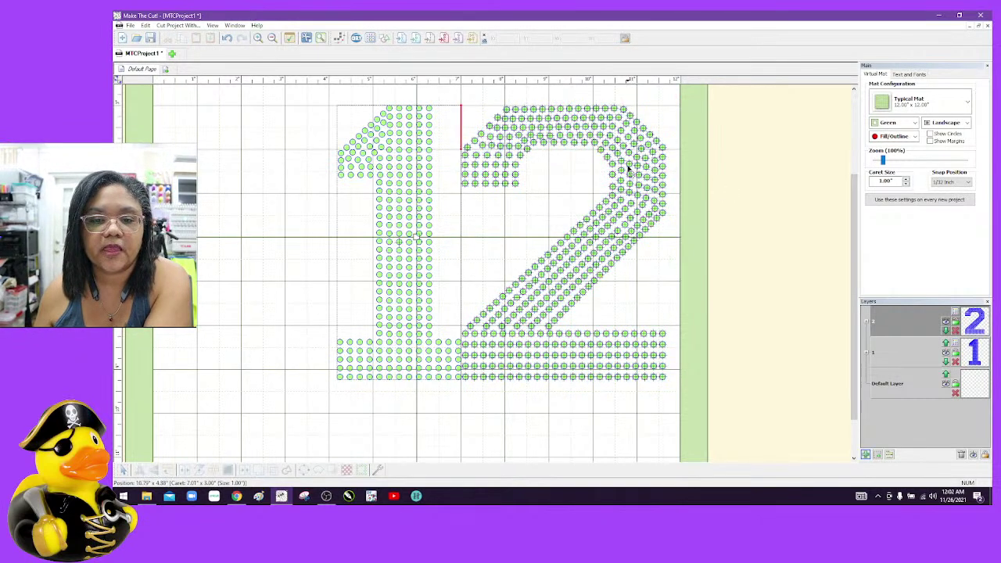
pyautogui.click(629, 166)
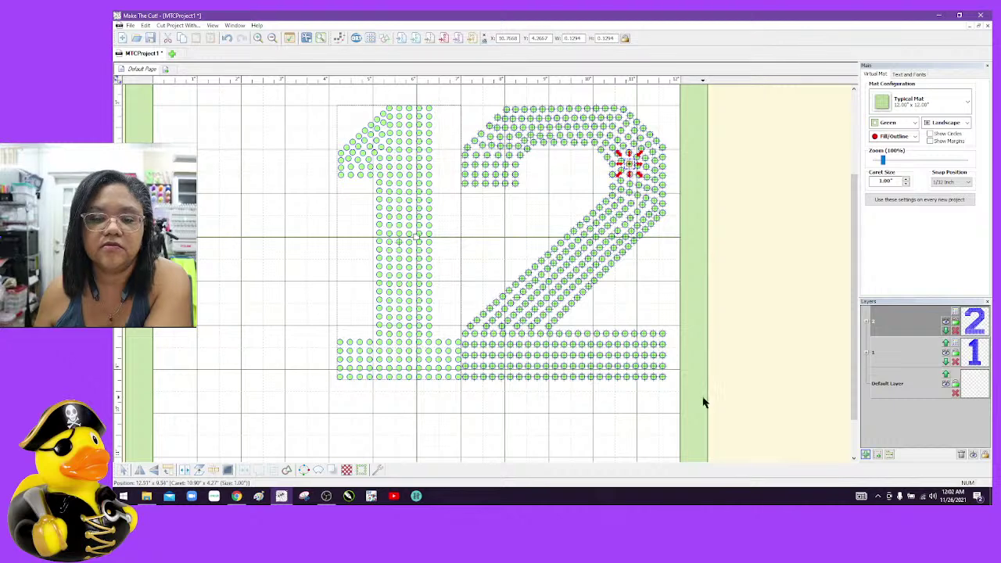
# Enlarge the number 2 slightly to about 4.65 × 6.28 in and check a single dot's size
pyautogui.moveTo(693, 410); pyautogui.dragTo(470, 95)
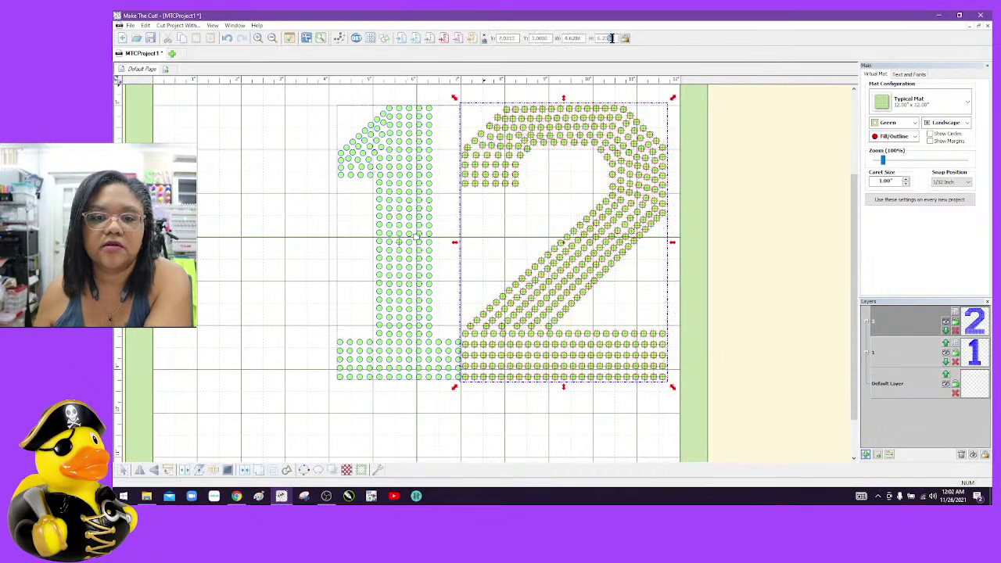
pyautogui.doubleClick(606, 38)
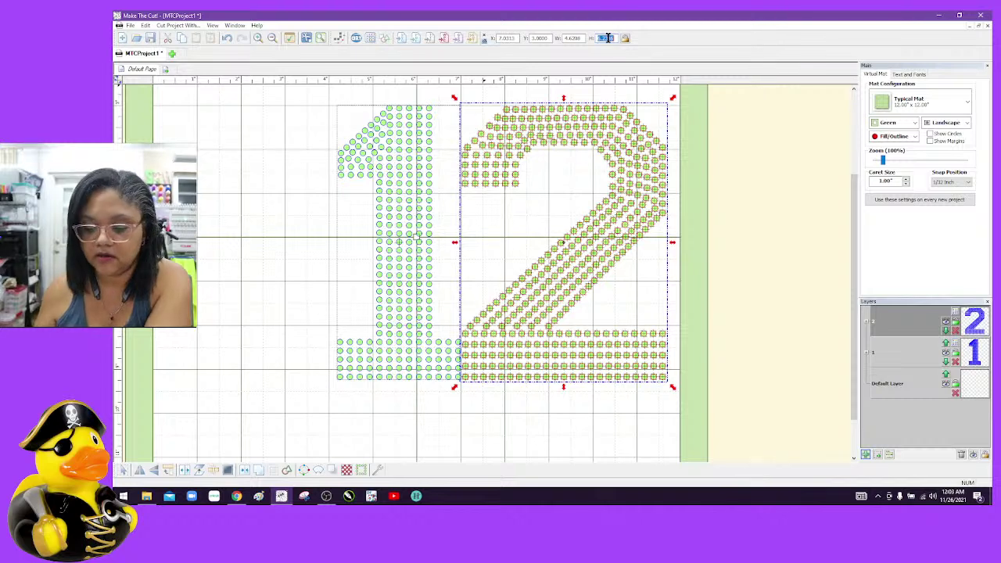
pyautogui.click(607, 37)
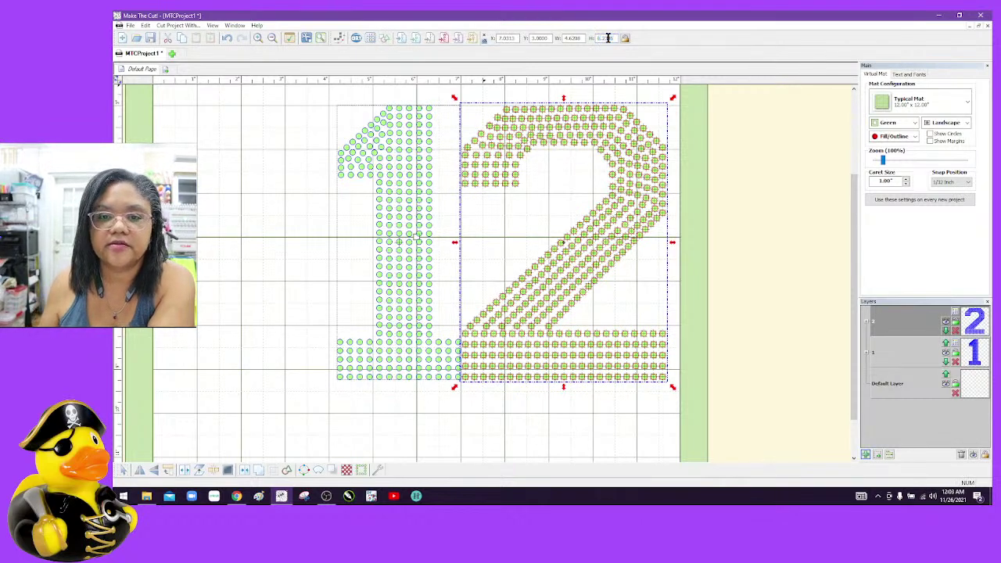
pyautogui.doubleClick(608, 37)
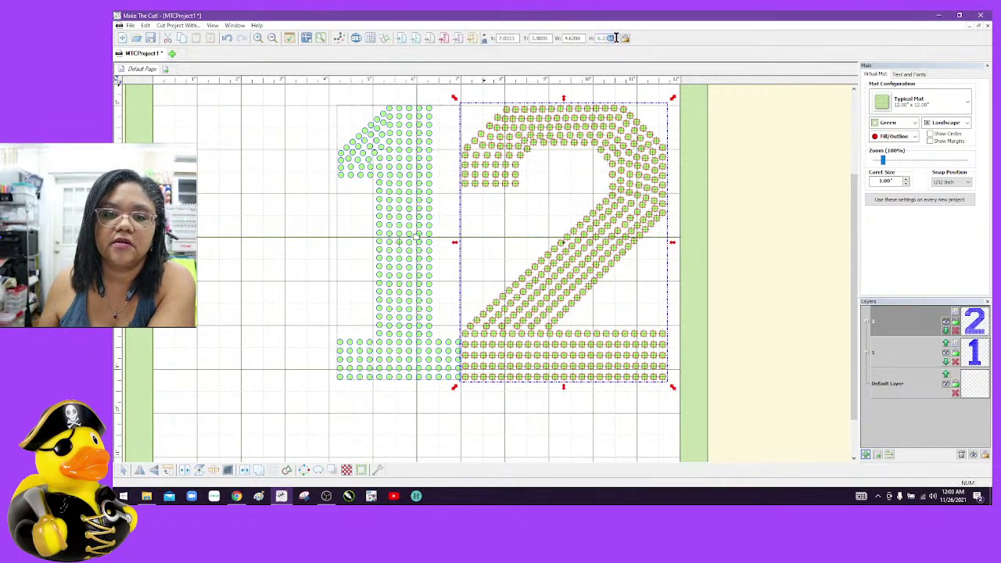
pyautogui.moveTo(674, 389); pyautogui.dragTo(677, 393)
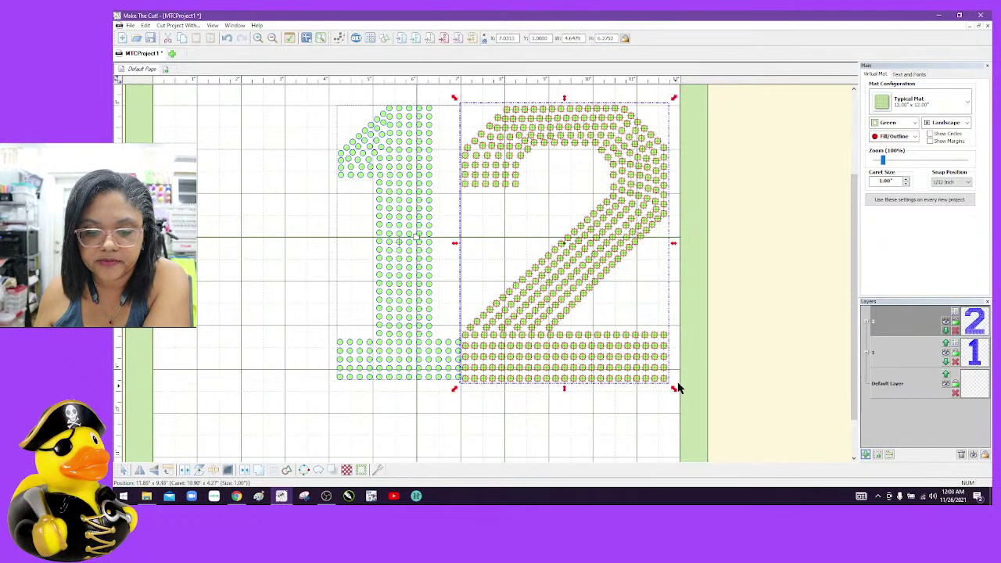
pyautogui.click(693, 335)
pyautogui.click(627, 209)
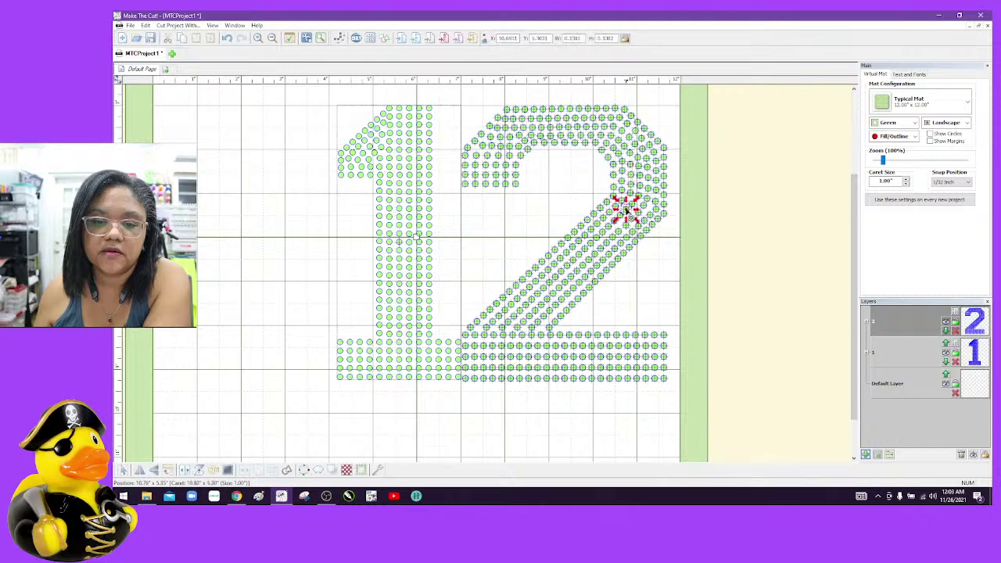
# Move the whole number 2 off the mat to about X 13.84, Y 5.09 in and import the number 3 SVG
pyautogui.moveTo(701, 408); pyautogui.dragTo(460, 89)
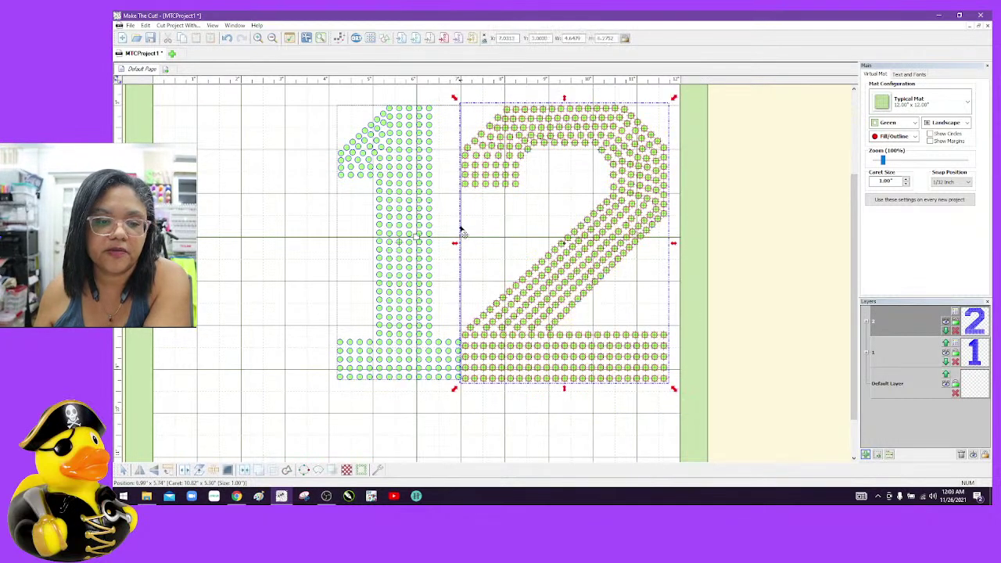
pyautogui.moveTo(584, 277); pyautogui.dragTo(883, 368)
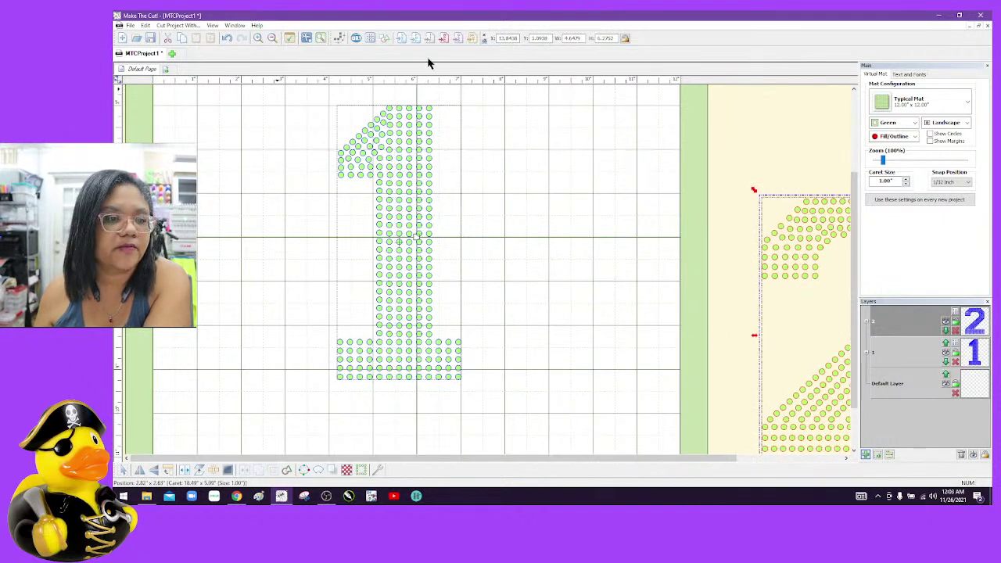
pyautogui.click(404, 39)
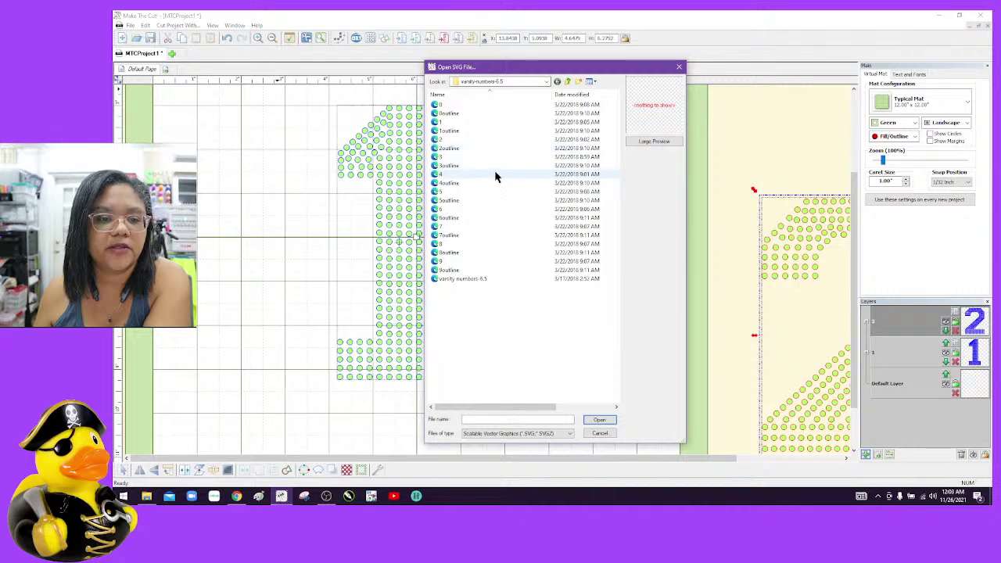
pyautogui.click(494, 159)
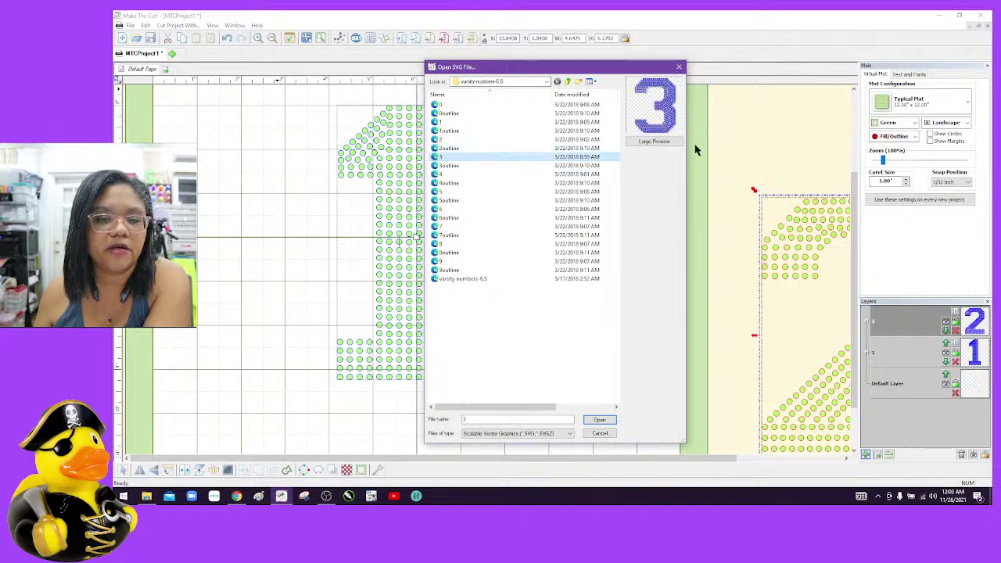
pyautogui.click(614, 421)
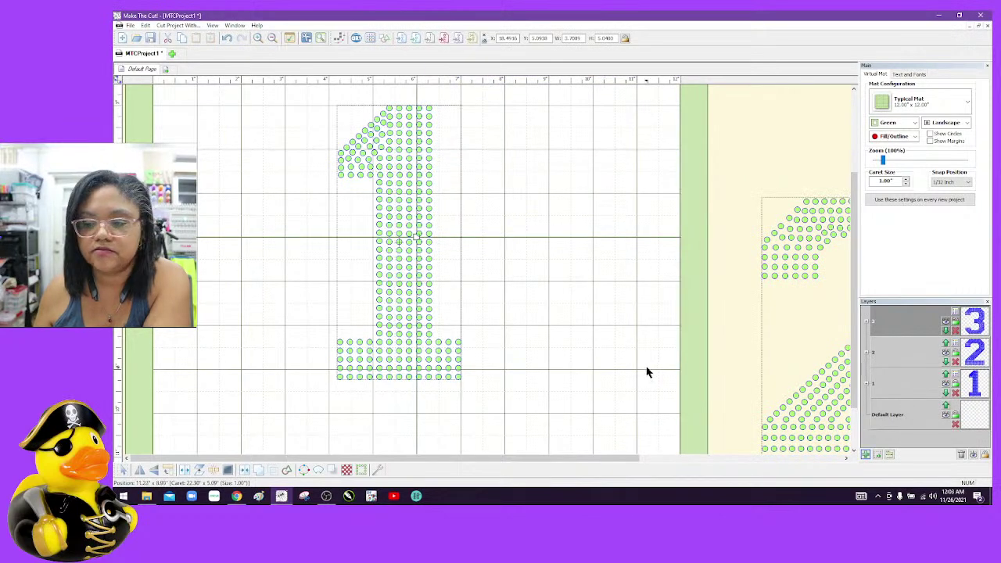
# Move the number 3 beside the number 1 at about X 7.56, Y 3.00 in, set its height to 6.2386 in, and check a dot's size
pyautogui.moveTo(608, 464); pyautogui.dragTo(780, 470)
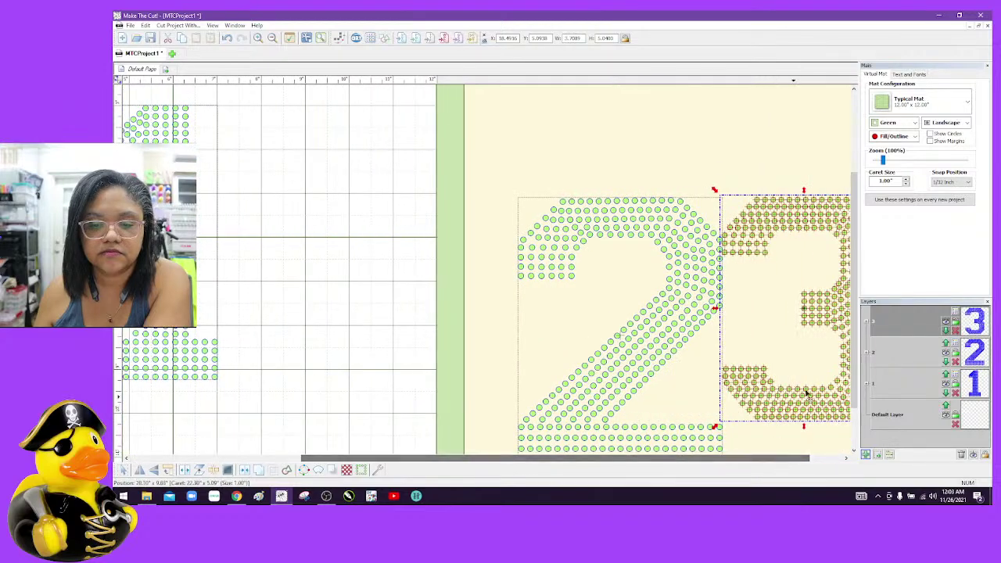
pyautogui.moveTo(796, 381); pyautogui.dragTo(445, 277)
pyautogui.doubleClick(607, 38)
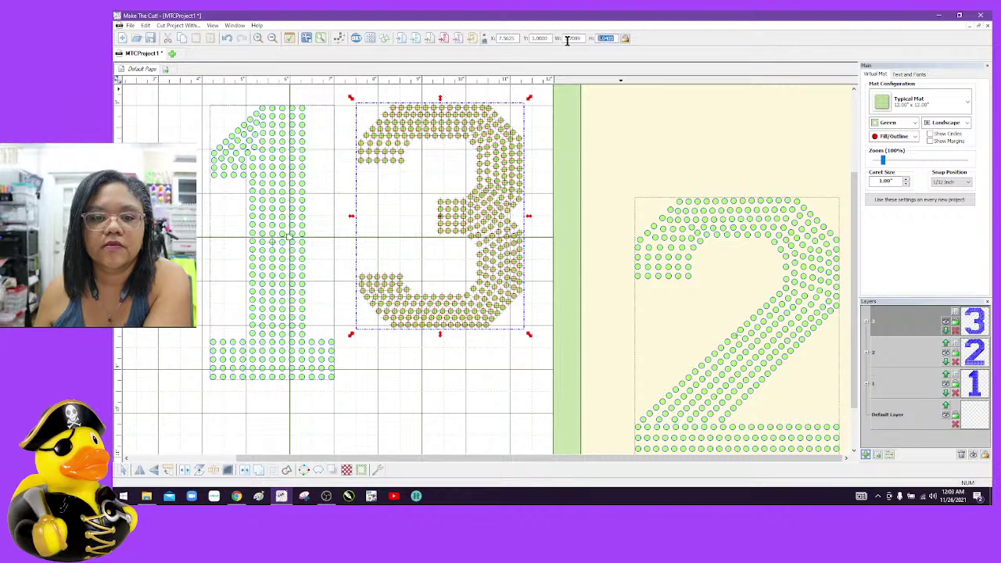
pyautogui.write('6.25')
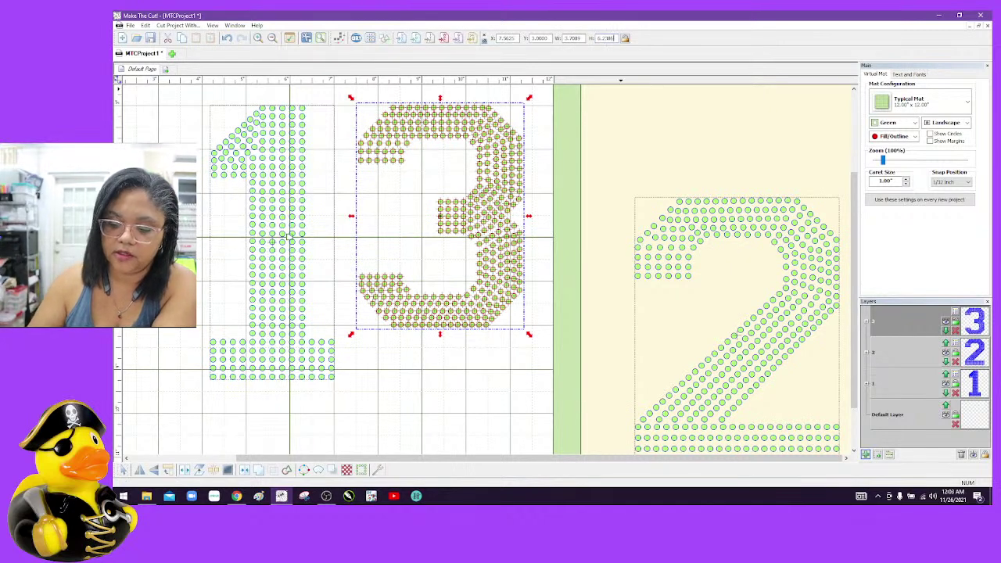
pyautogui.press('Return')
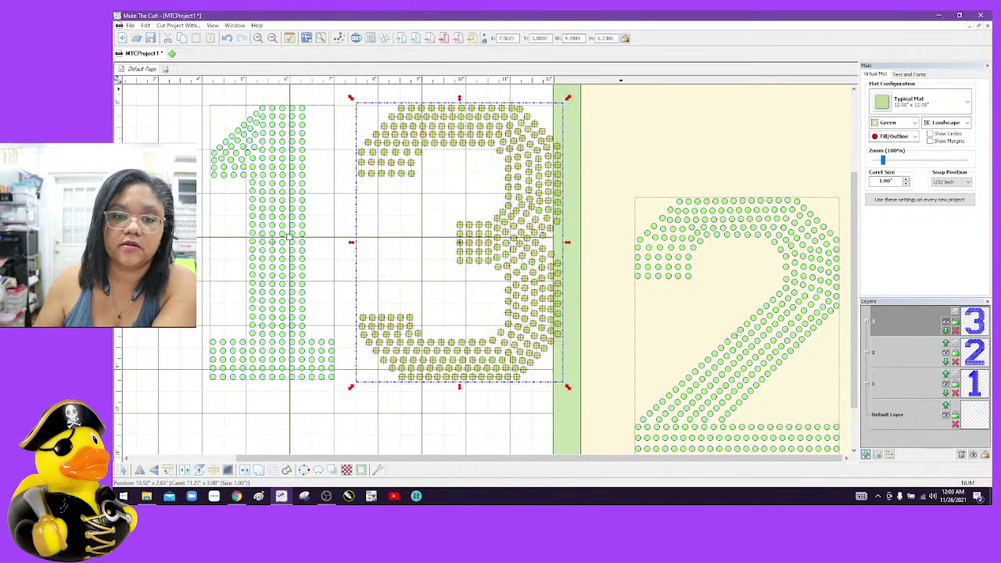
pyautogui.click(616, 125)
pyautogui.click(502, 108)
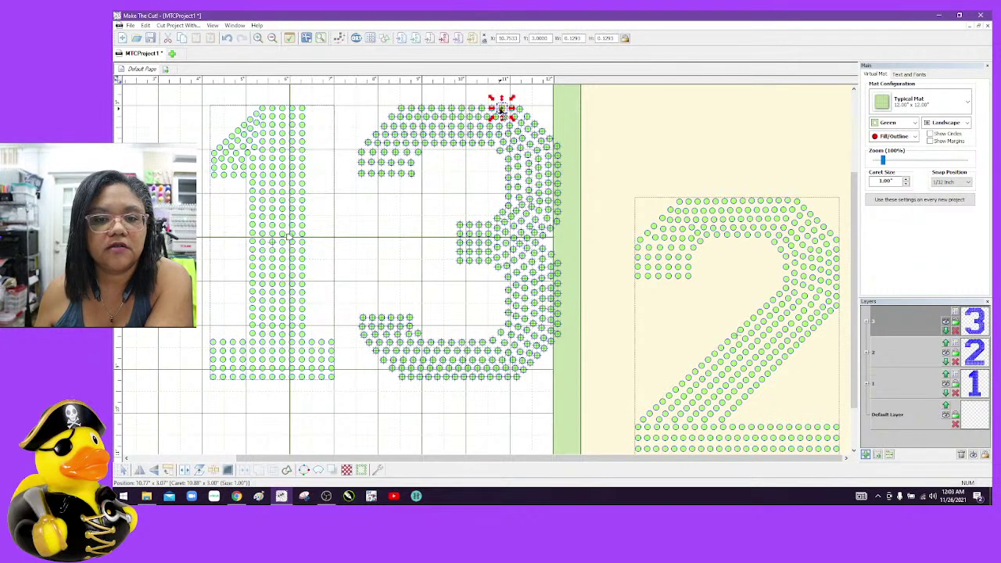
# Enlarge the number 3 slightly to about 4.62 × 6.28 in and check the size of a single dot near its upper curve
pyautogui.moveTo(339, 94); pyautogui.dragTo(579, 411)
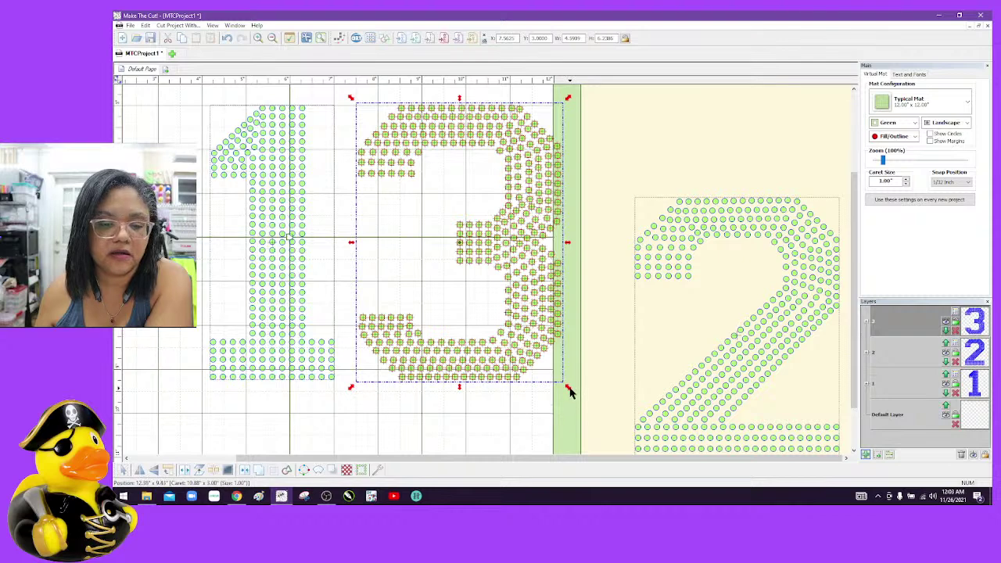
pyautogui.click(571, 394)
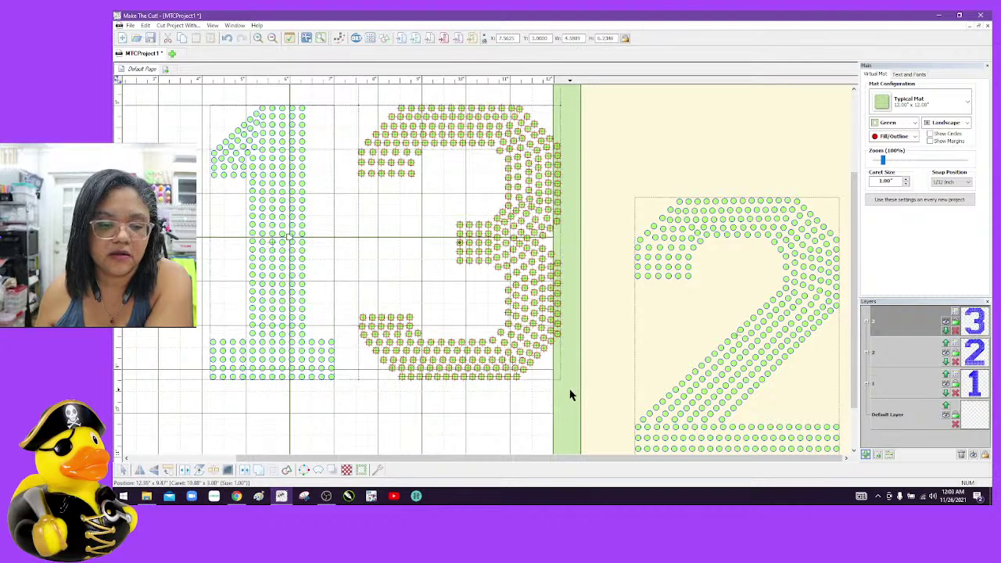
pyautogui.click(570, 396)
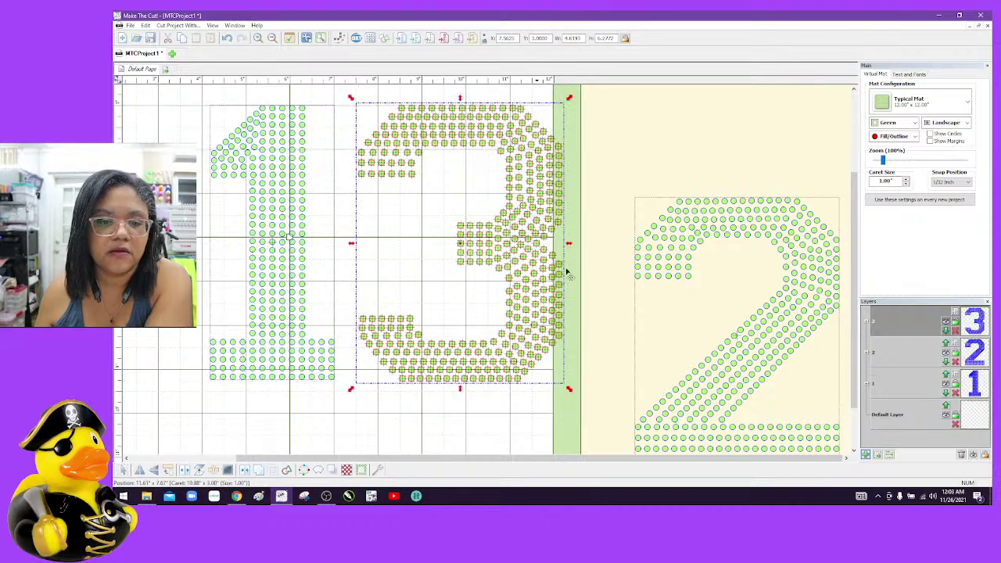
pyautogui.click(604, 205)
pyautogui.click(523, 125)
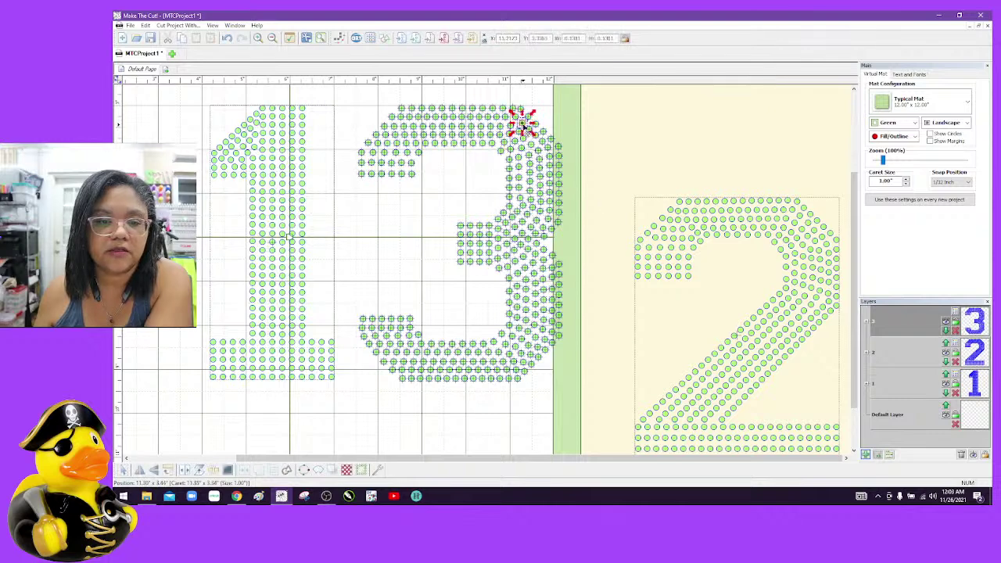
# Move the whole number 3 off the mat to about X 13.81, Y 5.13 in and import the number 4 SVG
pyautogui.moveTo(339, 94); pyautogui.dragTo(582, 425)
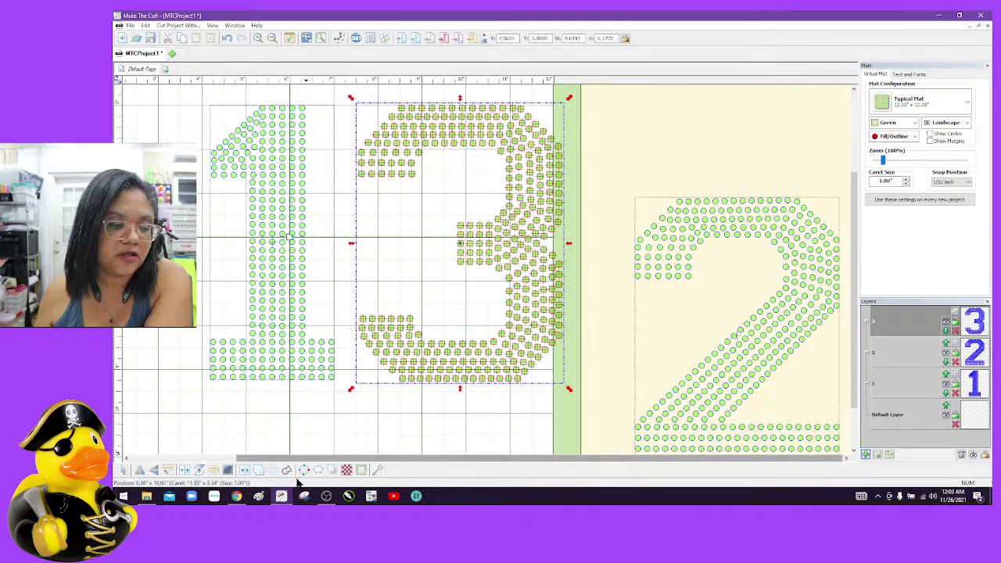
pyautogui.moveTo(425, 380); pyautogui.dragTo(696, 473)
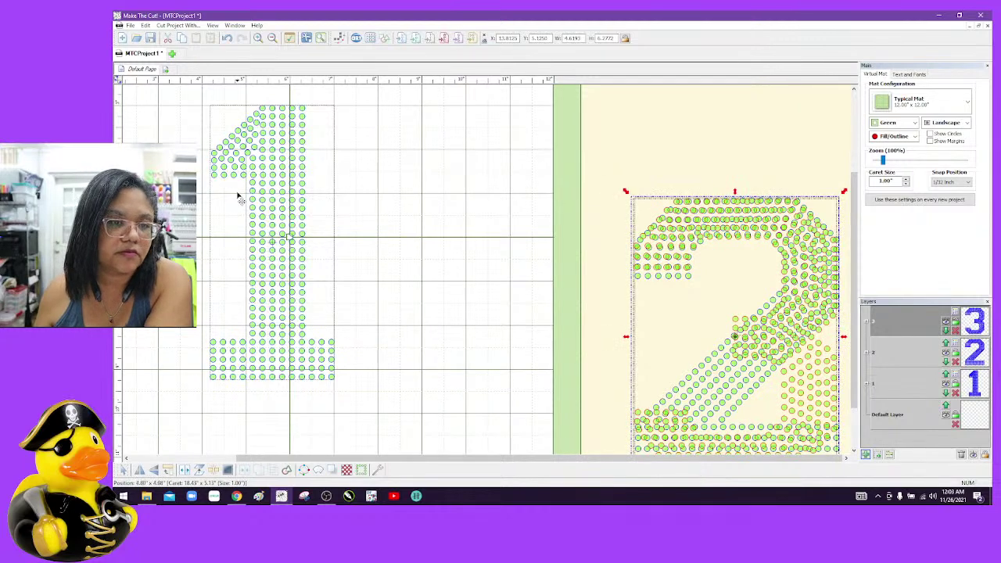
pyautogui.click(402, 38)
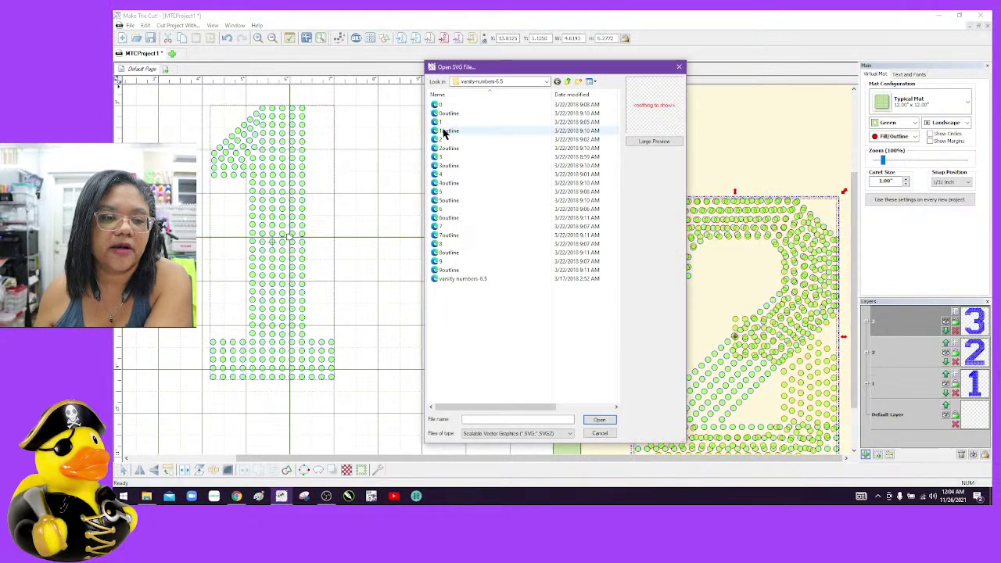
pyautogui.click(448, 174)
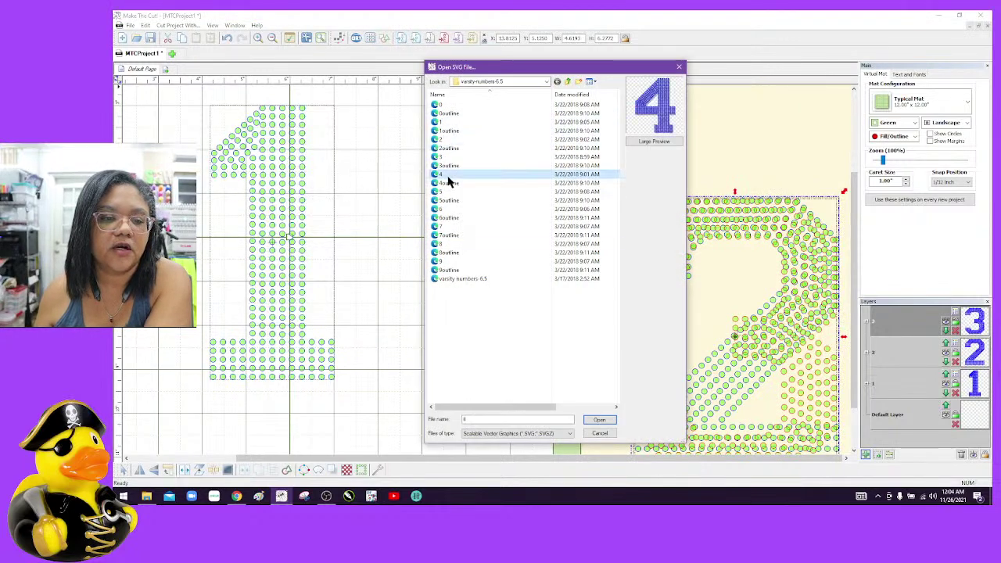
pyautogui.click(600, 421)
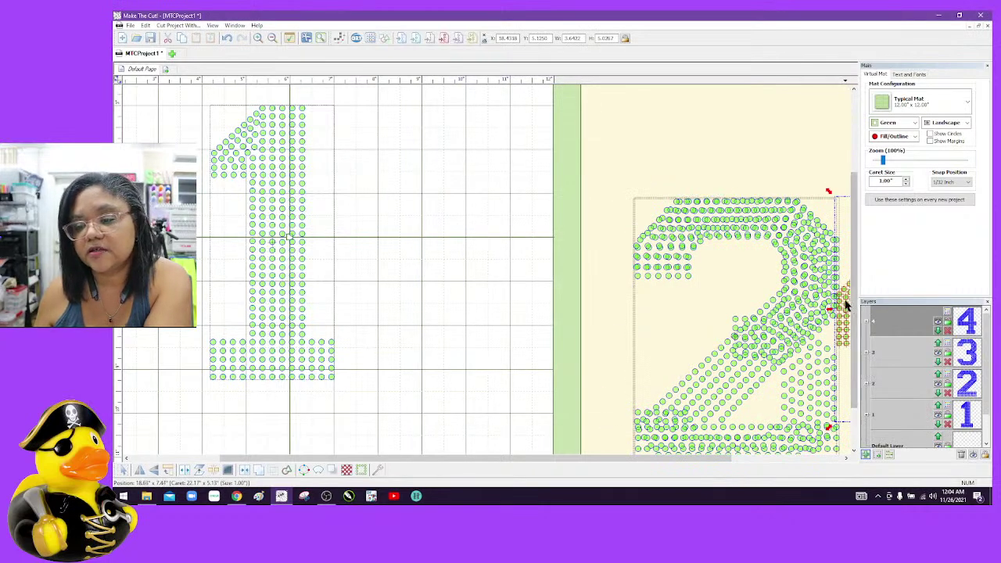
# Move the number 4 beside the number 1 at about X 6.34, Y 3.00 in and set its height to 6.2386 in
pyautogui.moveTo(845, 305); pyautogui.dragTo(313, 208)
pyautogui.doubleClick(616, 37)
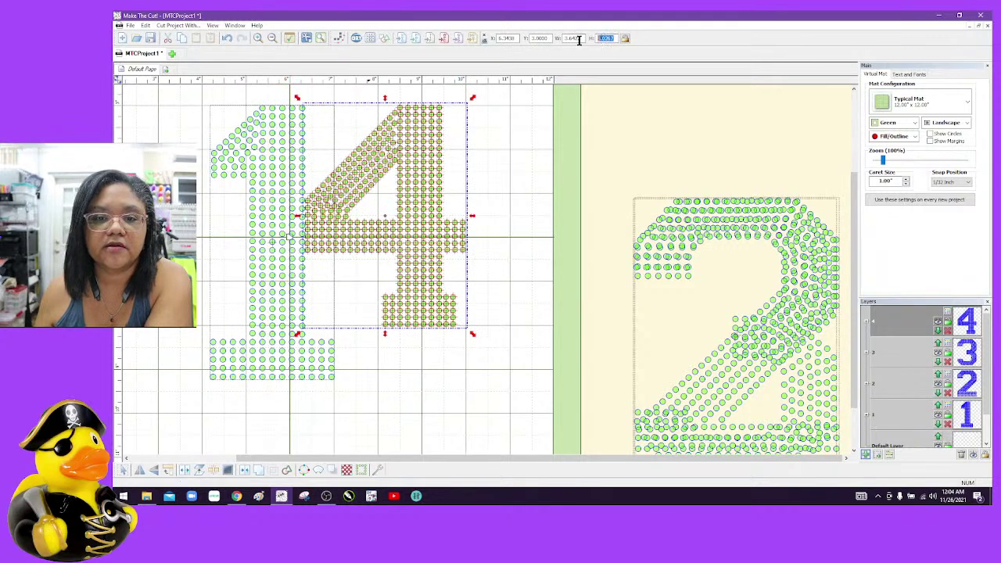
pyautogui.write('6.25')
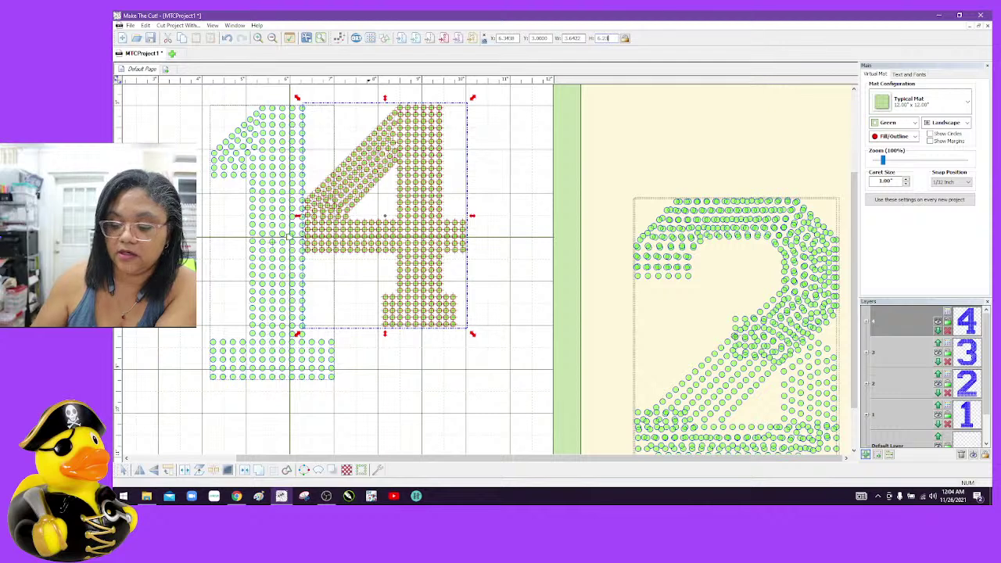
pyautogui.write('2386')
pyautogui.press('Return')
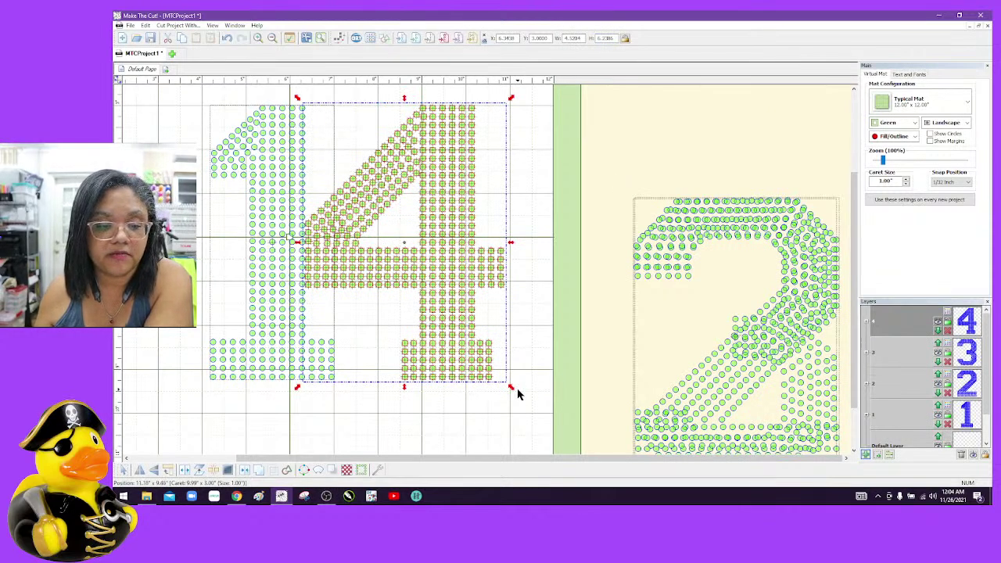
# Enlarge the number 4 slightly to about 4.55 × 6.27 in and check the size of a single dot in its stem
pyautogui.moveTo(511, 389); pyautogui.dragTo(514, 395)
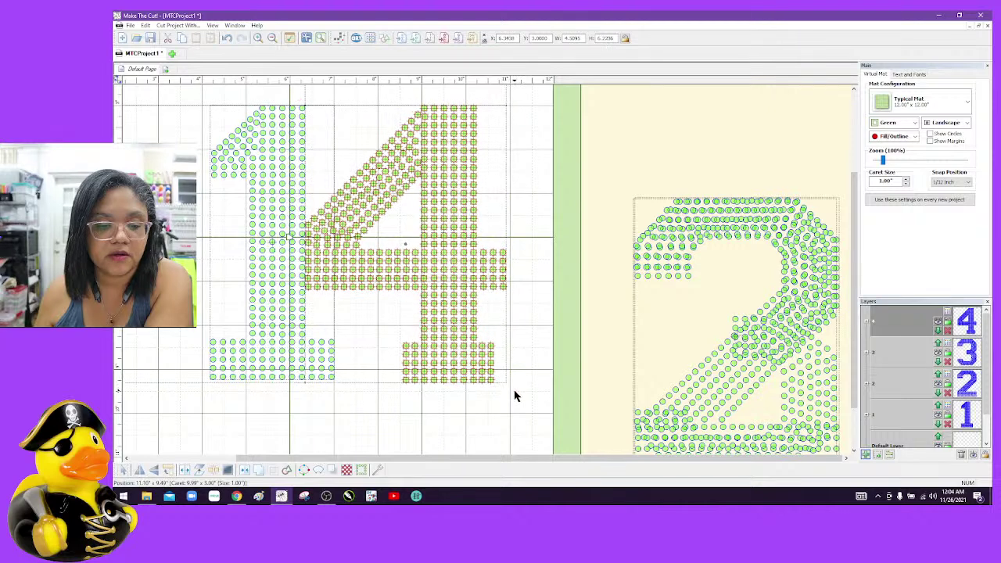
pyautogui.click(539, 362)
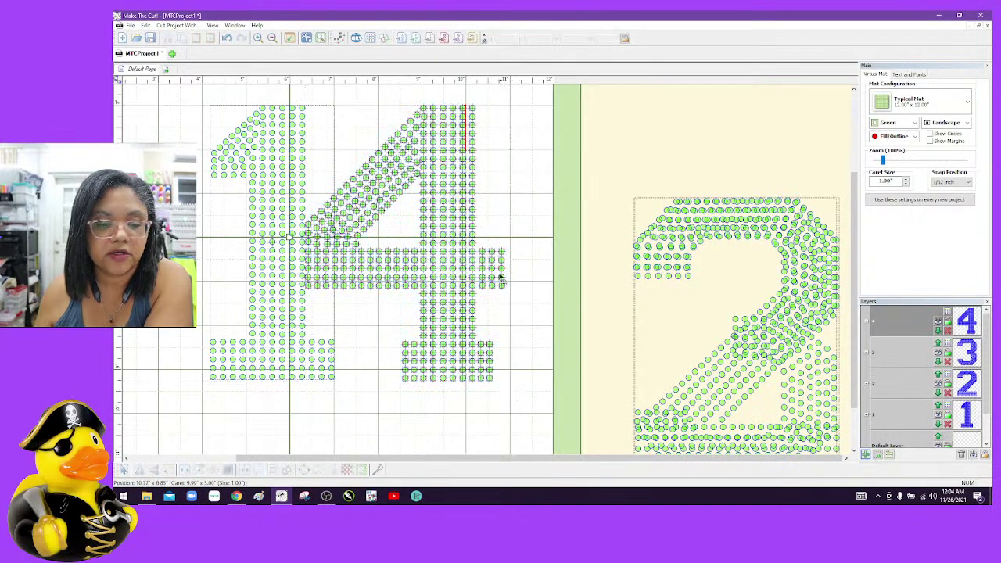
pyautogui.click(473, 253)
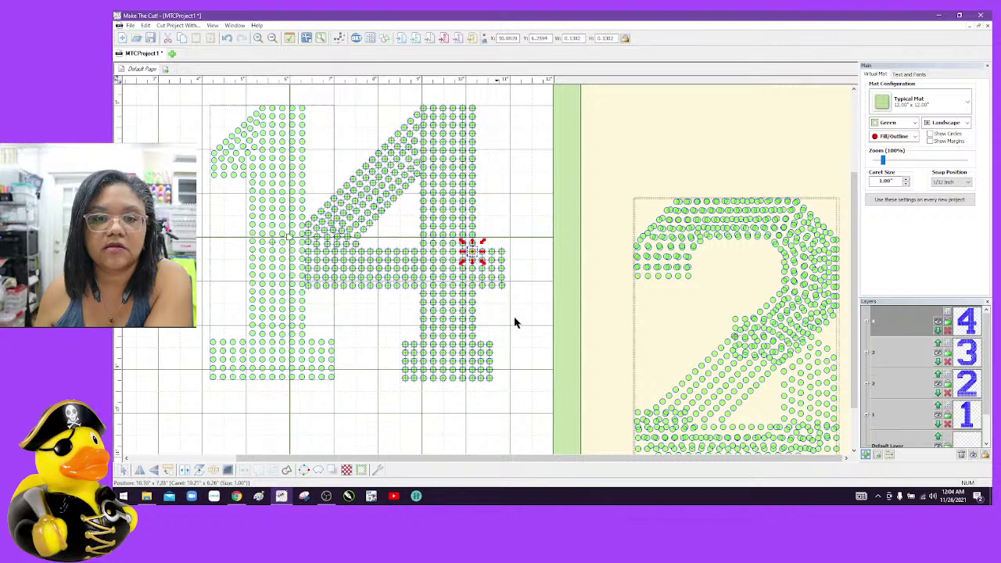
# Move the whole number 4 off the mat to about X 13.91, Y 5.13 in and import the number 5 SVG
pyautogui.moveTo(539, 385)
pyautogui.mouseDown()
pyautogui.moveTo(399, 116)
pyautogui.moveTo(302, 84)
pyautogui.mouseUp()
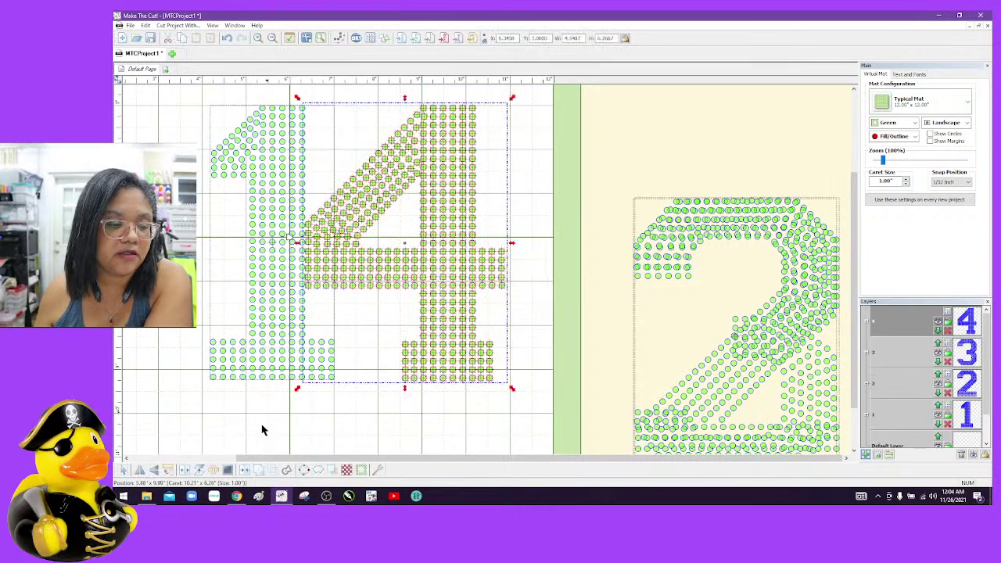
pyautogui.moveTo(382, 242); pyautogui.dragTo(702, 291)
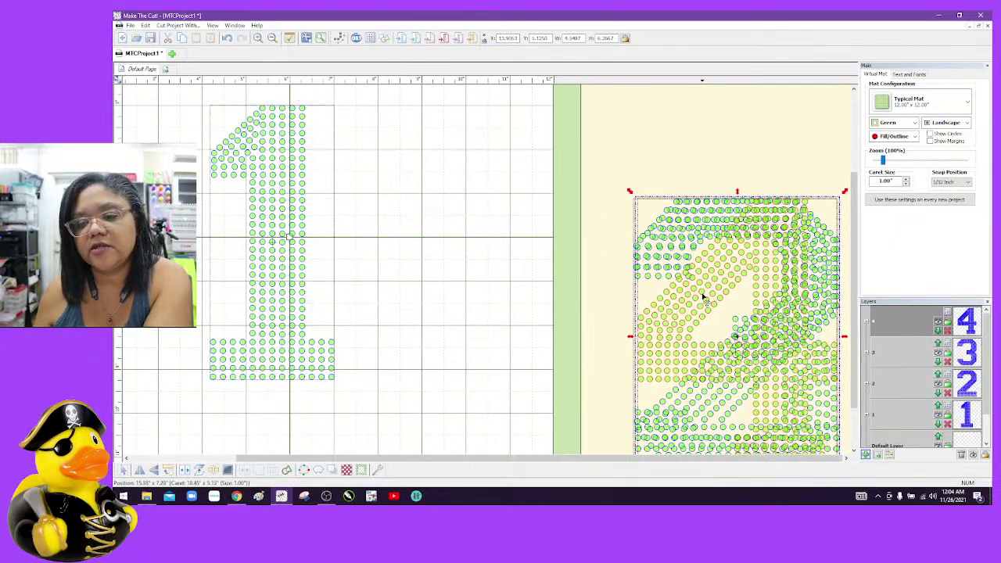
pyautogui.click(403, 38)
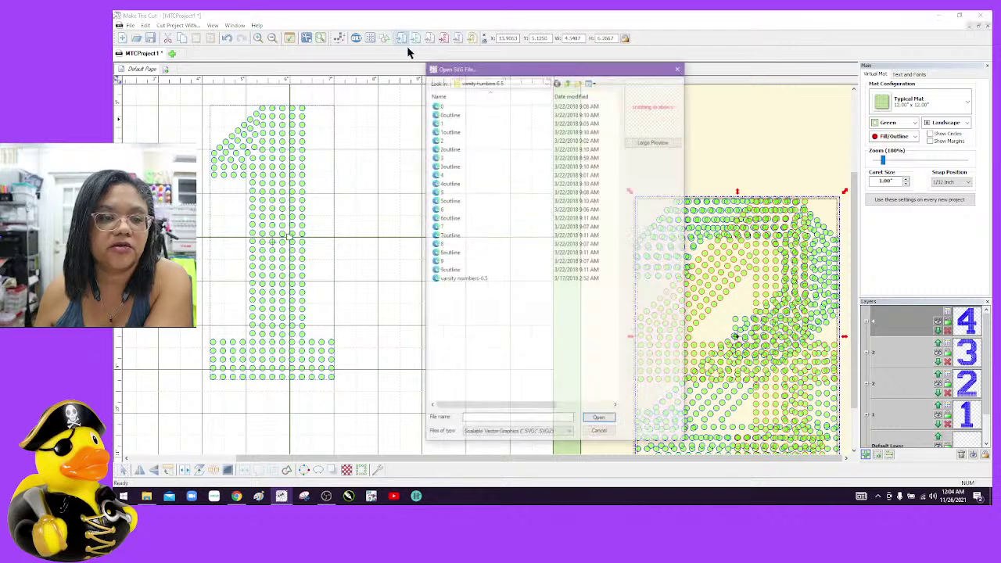
pyautogui.click(499, 193)
pyautogui.click(600, 421)
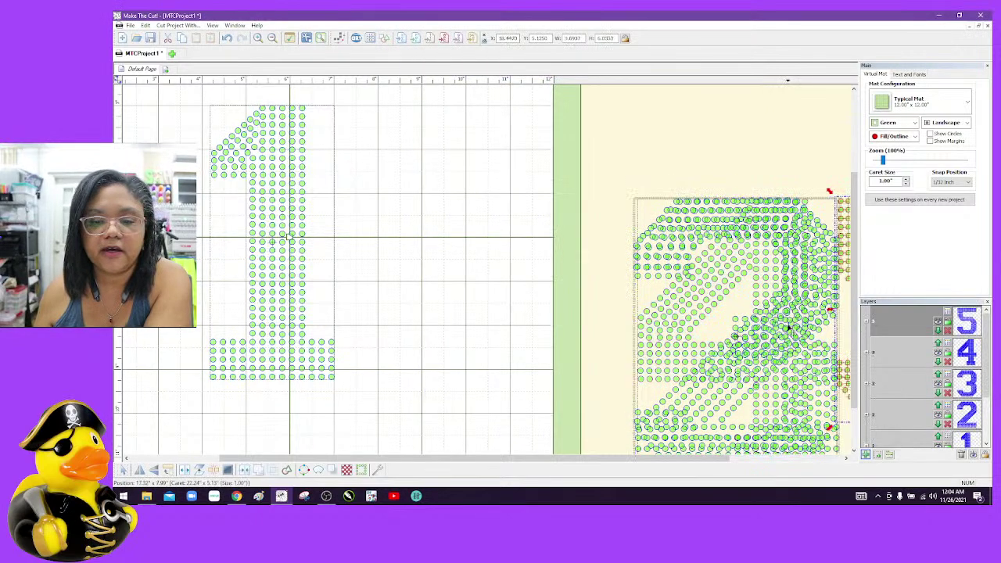
# Move the number 5 beside the number 1 at about X 7.38, Y 3.00 in and set its height to 6.2386 in
pyautogui.moveTo(853, 233); pyautogui.dragTo(364, 145)
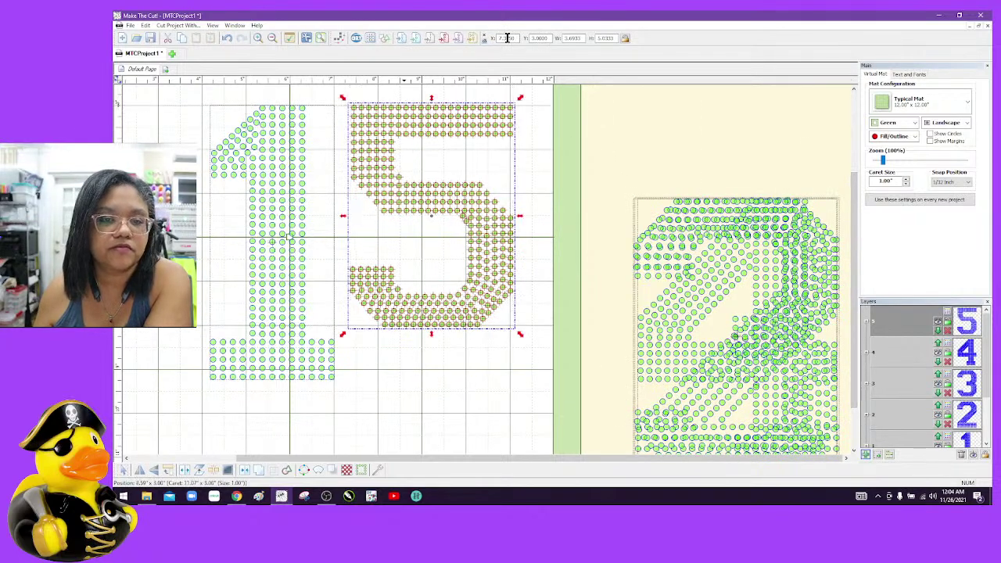
pyautogui.write('6.25')
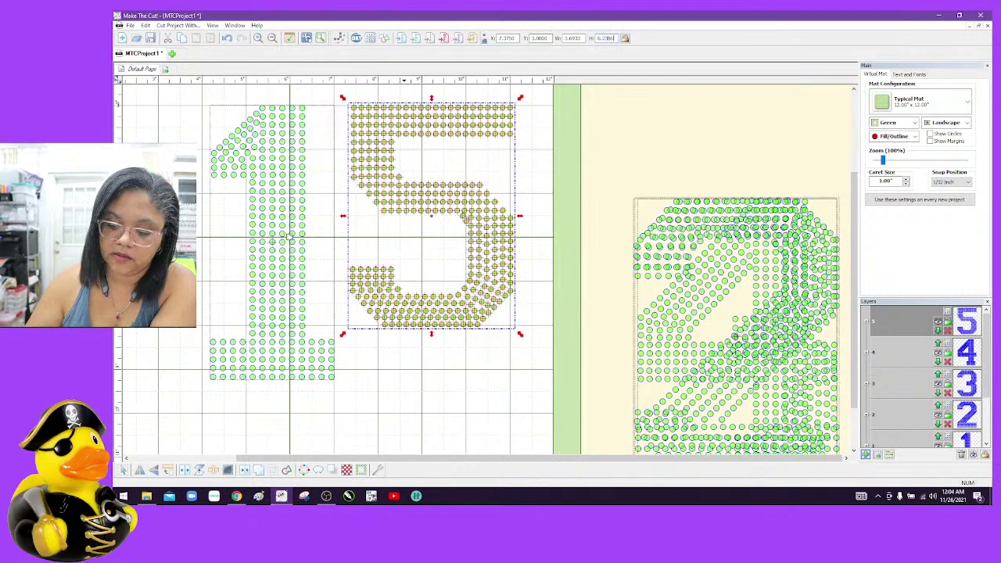
pyautogui.press('Return')
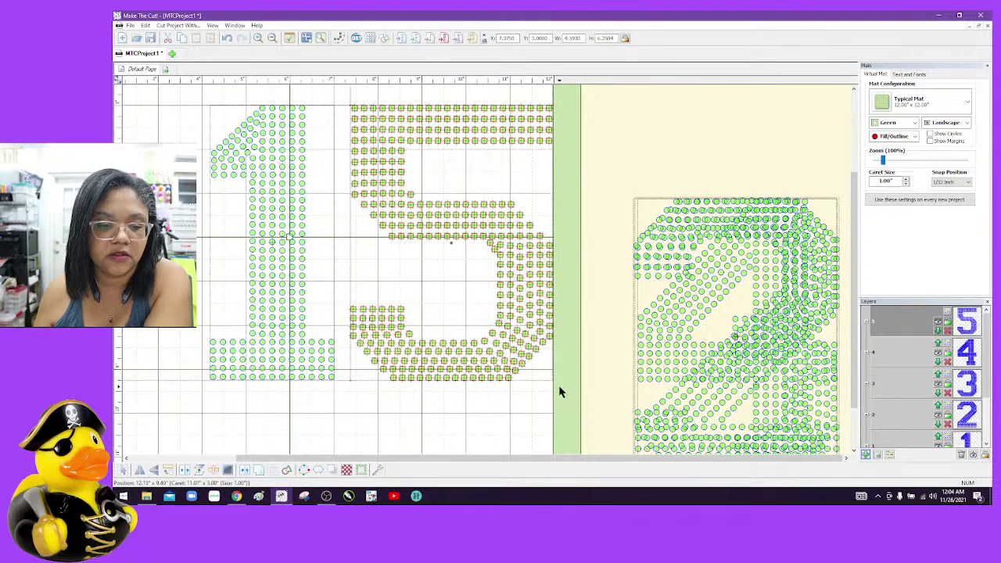
# Enlarge the number 5 in small increments to about 4.62 × 6.30 in, checking the size of a single dot after each change
pyautogui.click(519, 413)
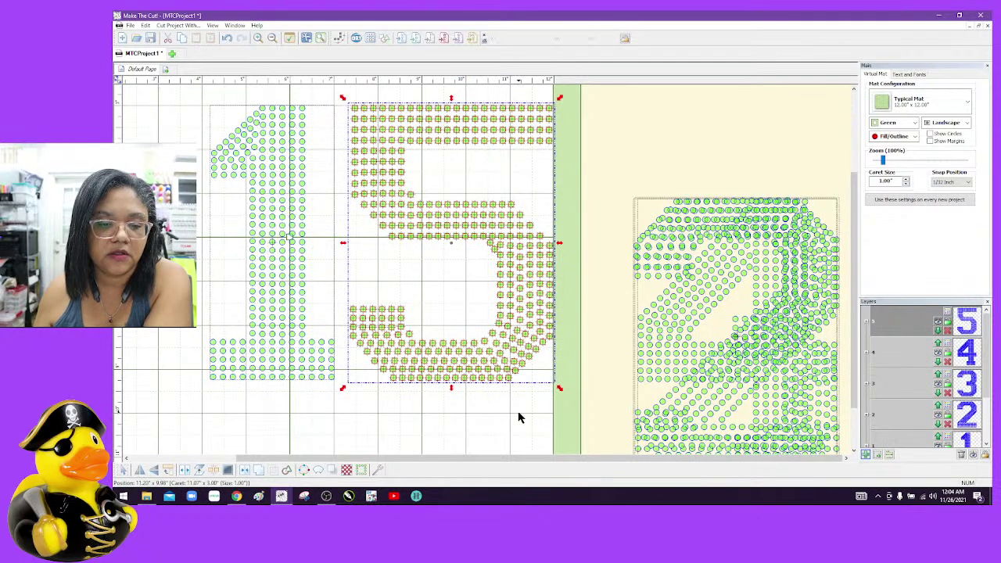
pyautogui.click(514, 288)
pyautogui.moveTo(597, 410); pyautogui.dragTo(329, 75)
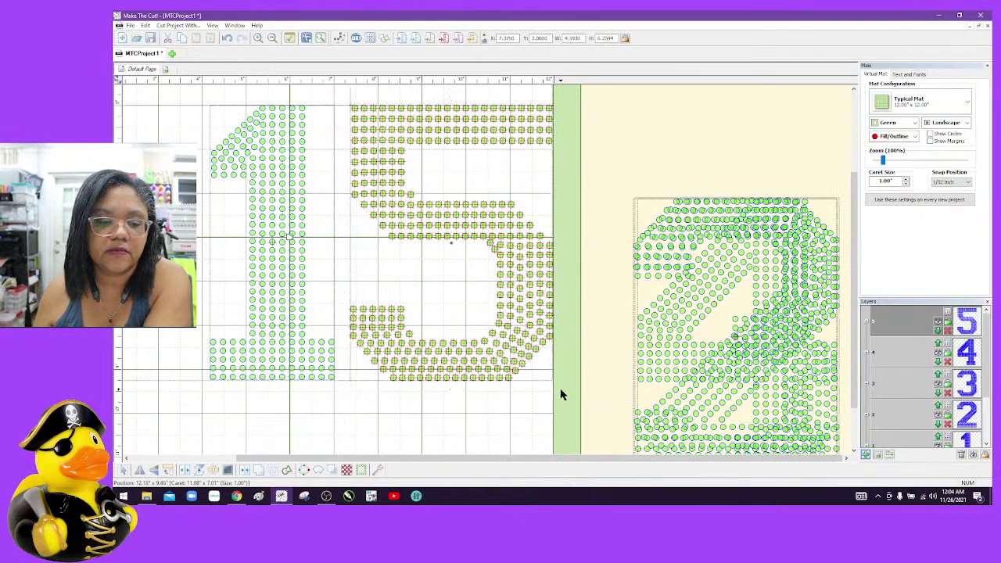
pyautogui.click(560, 391)
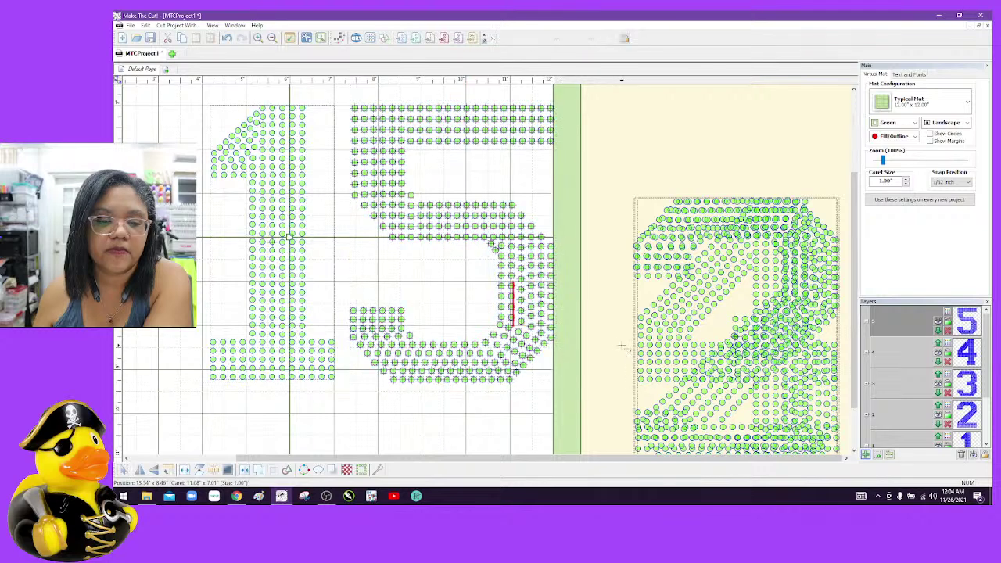
pyautogui.click(530, 226)
# Join all the dots of the number 5 into one object and move it off the mat to about X 13.84, Y 5.16 in
pyautogui.moveTo(590, 398); pyautogui.dragTo(340, 97)
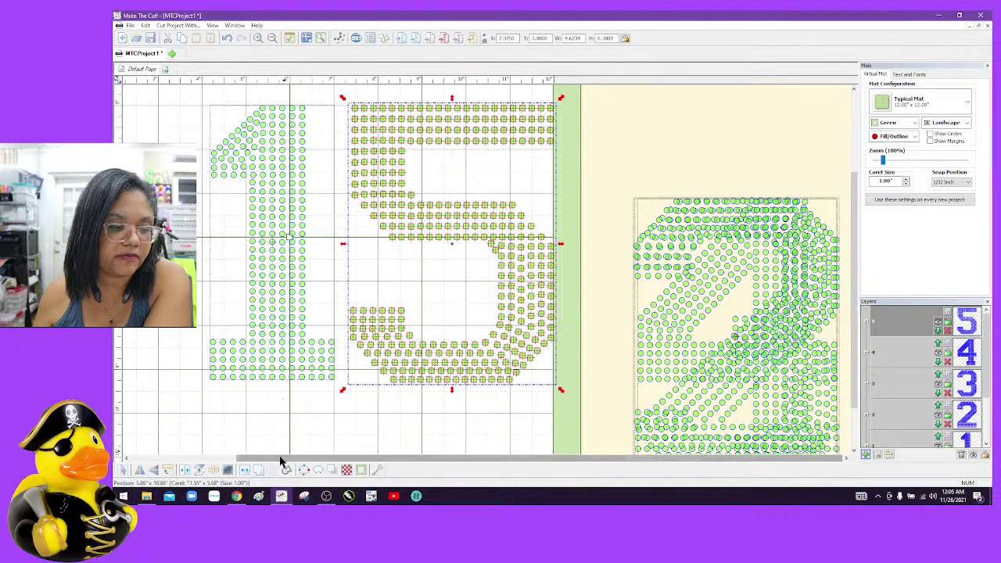
pyautogui.click(245, 470)
pyautogui.moveTo(425, 205); pyautogui.dragTo(704, 311)
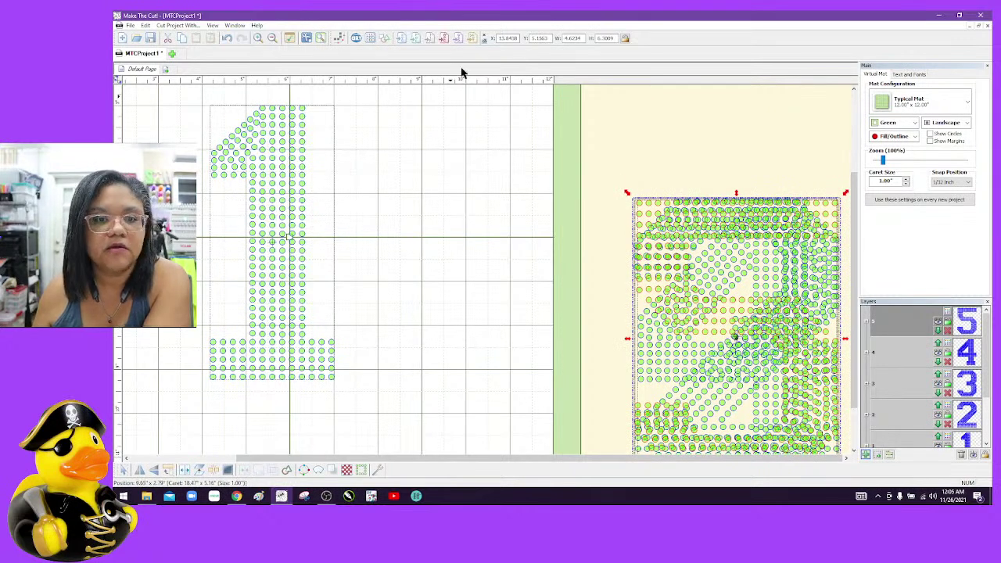
# Import the number 6 SVG and place it beside the number 1 at about X 7.28, Y 3.09 in
pyautogui.click(400, 40)
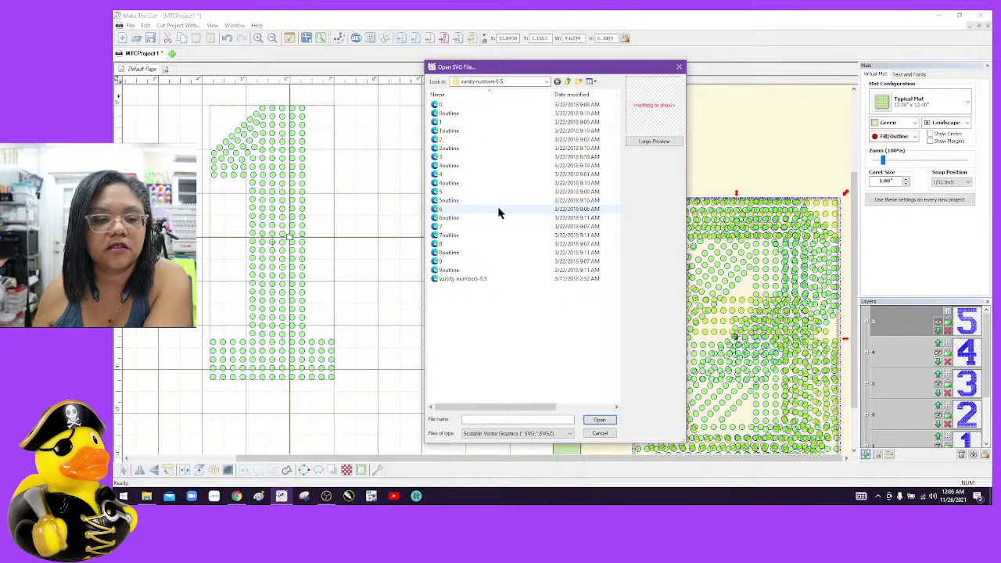
pyautogui.click(499, 210)
pyautogui.click(613, 422)
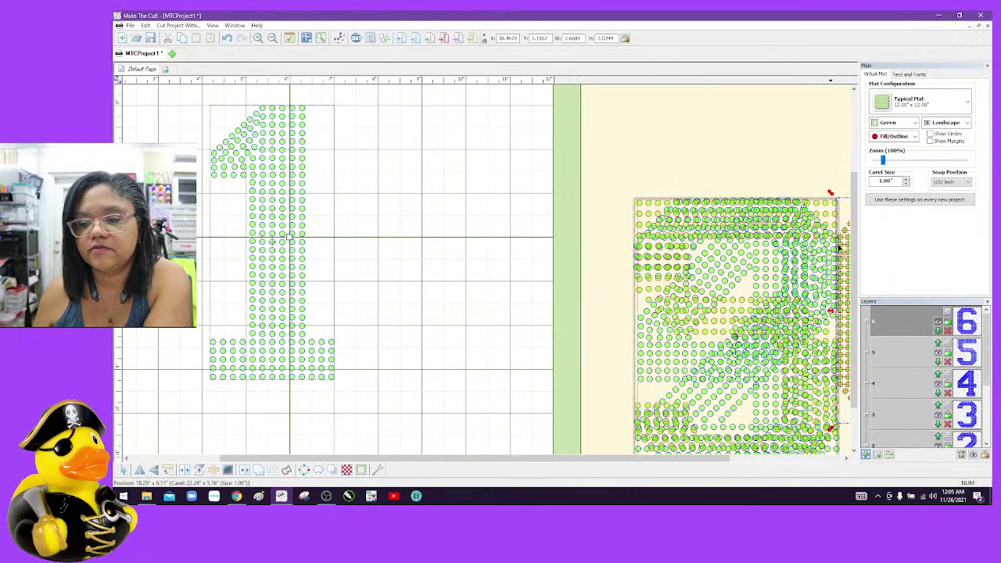
pyautogui.moveTo(844, 249); pyautogui.dragTo(351, 157)
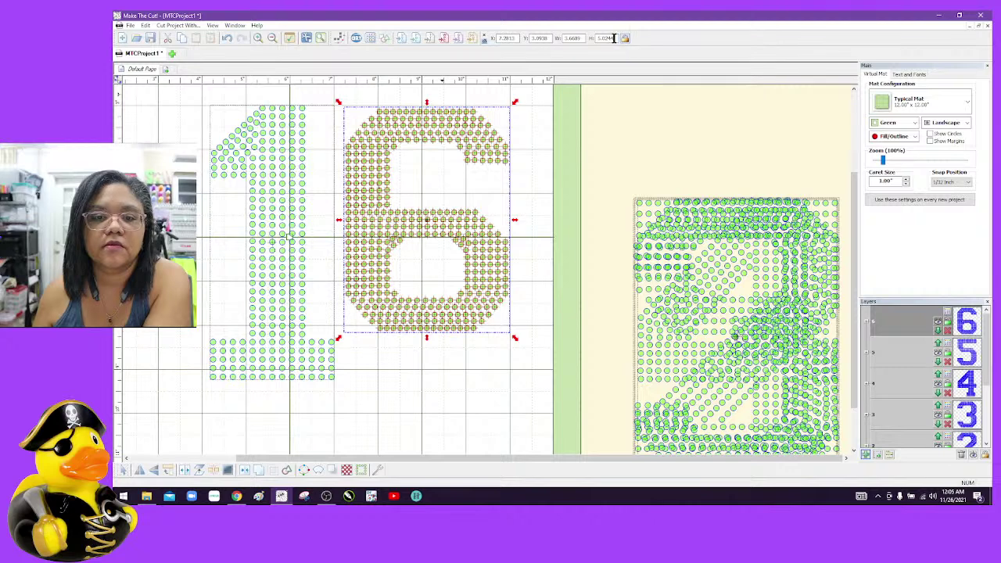
# Set the number 6's height to 6.2386 in, enlarge it slightly to about 4.58 × 6.27 in, and check a single dot's size
pyautogui.tripleClick(610, 38)
pyautogui.write('6.2381')
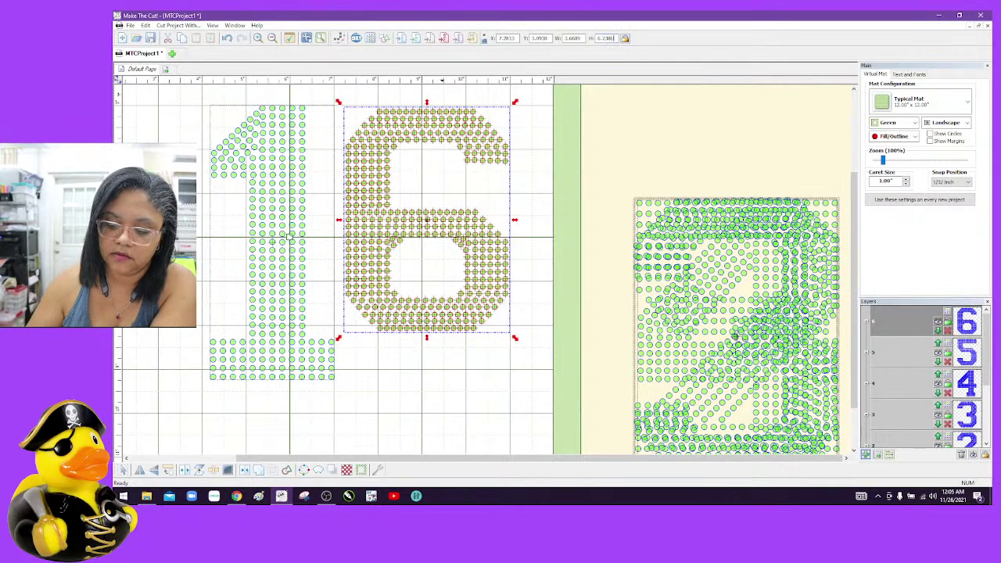
pyautogui.press('Return')
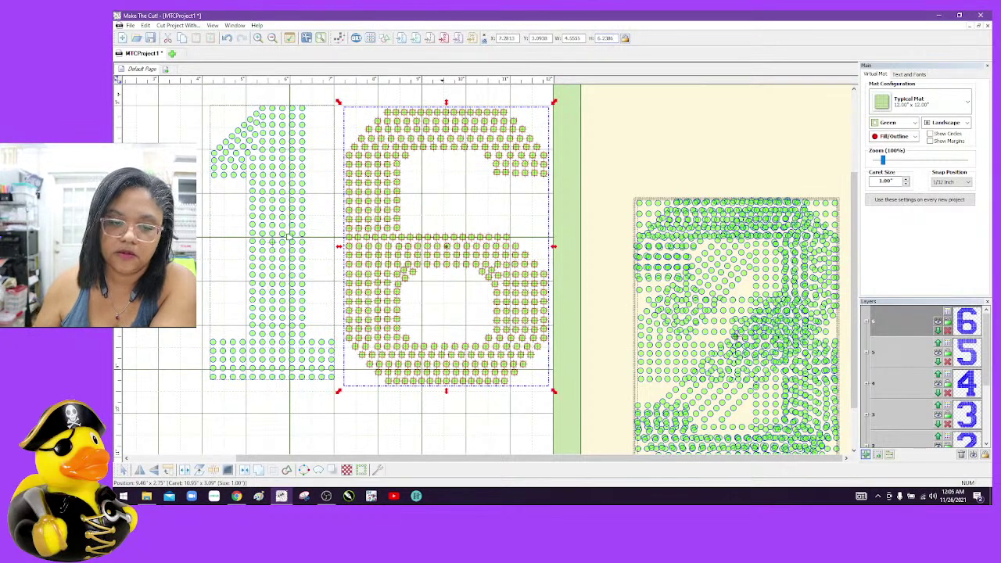
pyautogui.click(551, 395)
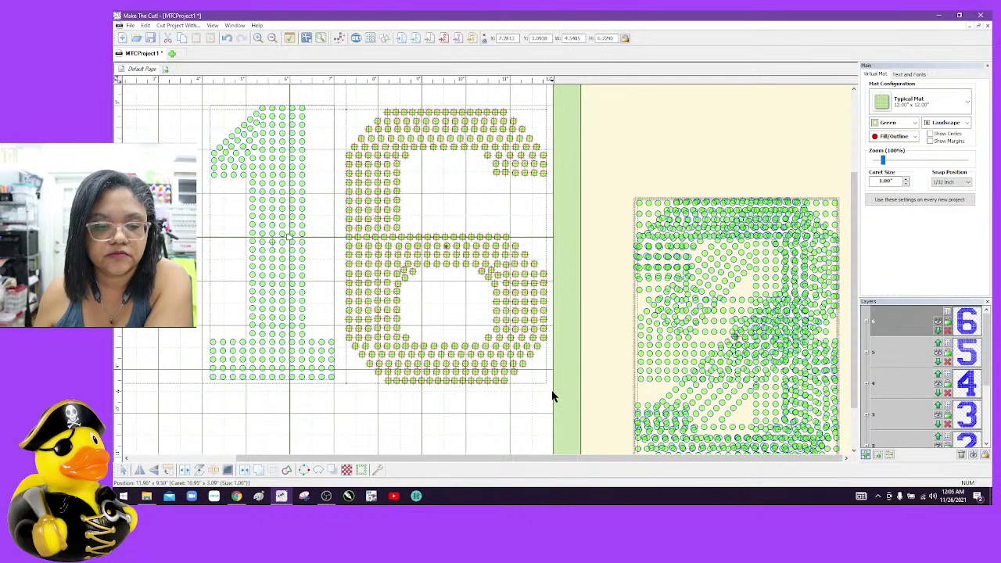
pyautogui.click(552, 393)
pyautogui.click(521, 436)
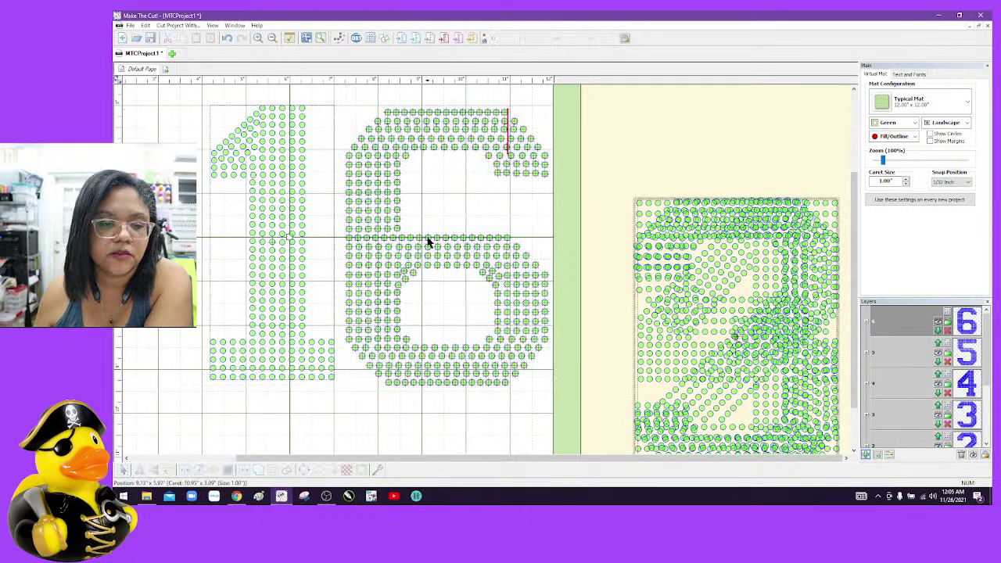
# Join all the dots of the number 6 into one object and move it off the mat to about X 13.88, Y 5.19 in
pyautogui.moveTo(582, 384); pyautogui.dragTo(369, 81)
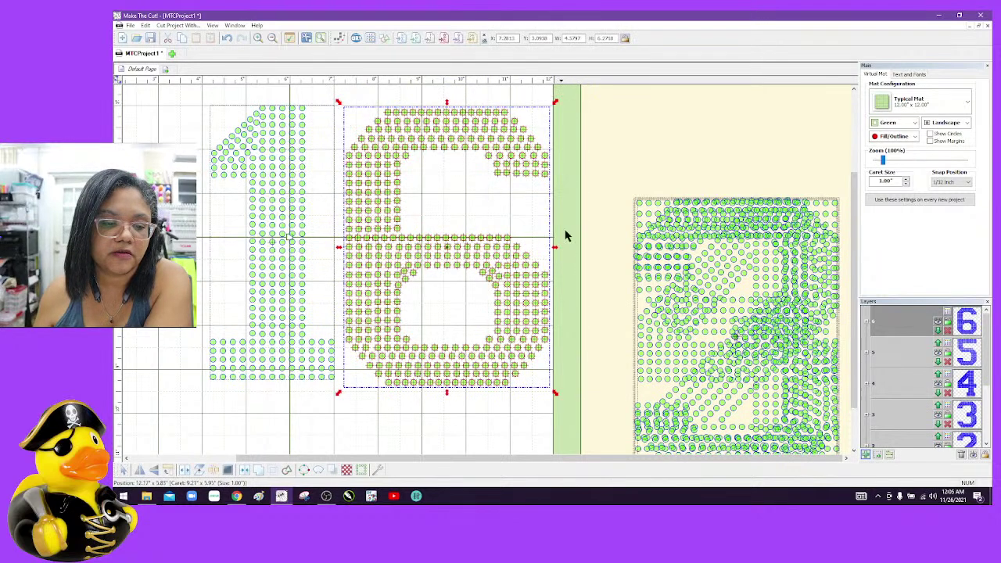
pyautogui.click(250, 469)
pyautogui.moveTo(403, 275); pyautogui.dragTo(688, 364)
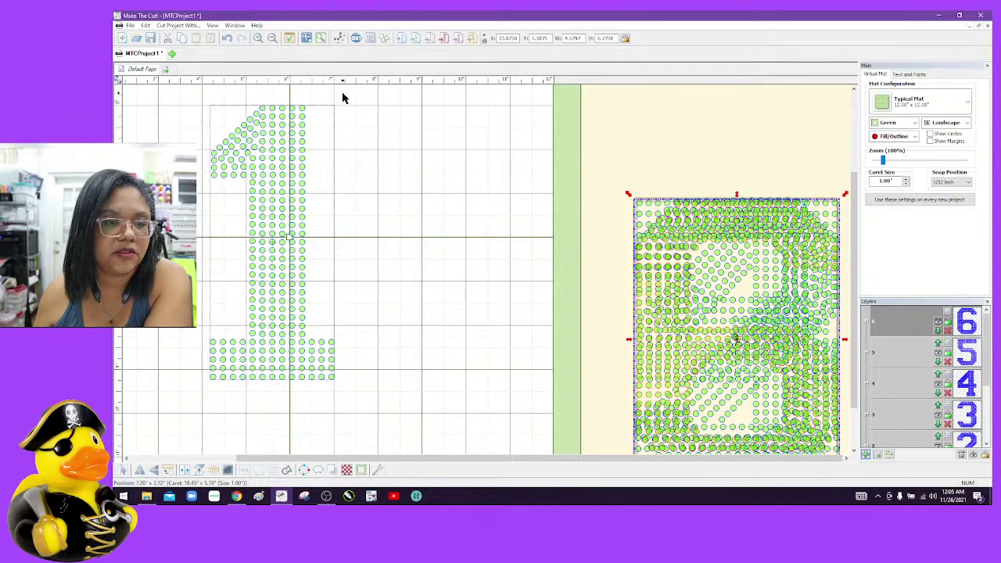
# Import the number 7 SVG and place it beside the number 1 at about X 6.72, Y 3.03 in
pyautogui.click(406, 39)
pyautogui.click(492, 227)
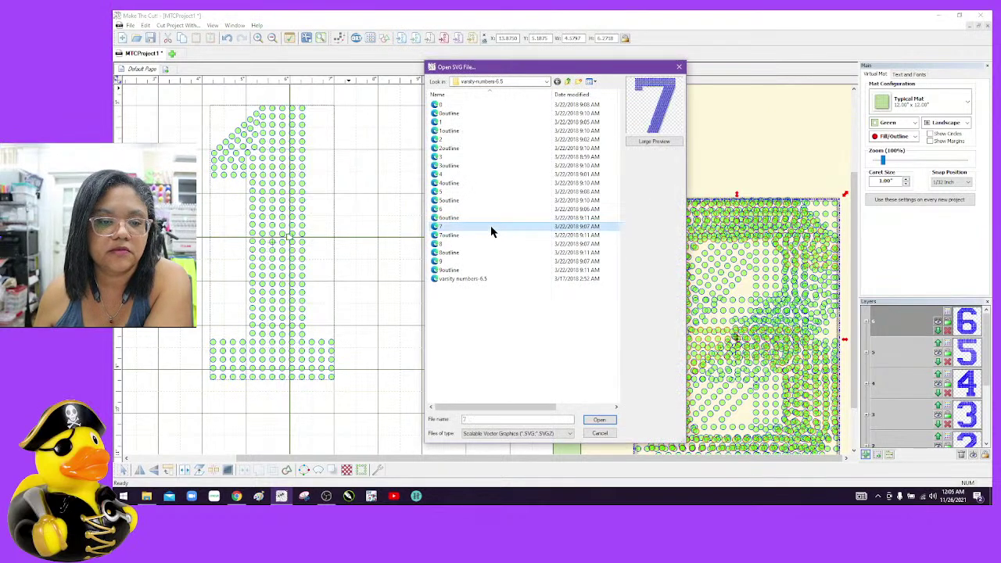
pyautogui.click(601, 421)
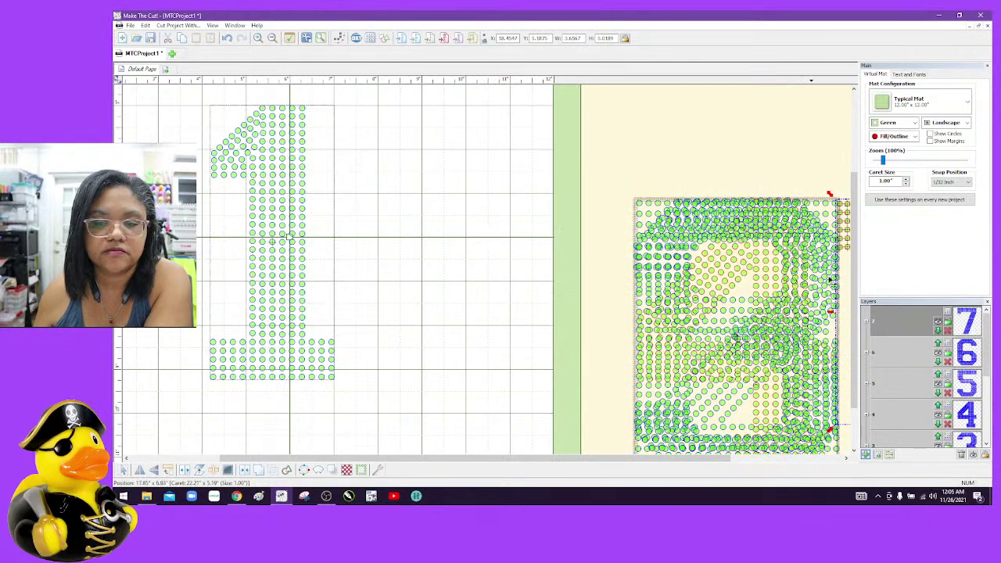
pyautogui.moveTo(638, 235); pyautogui.dragTo(336, 138)
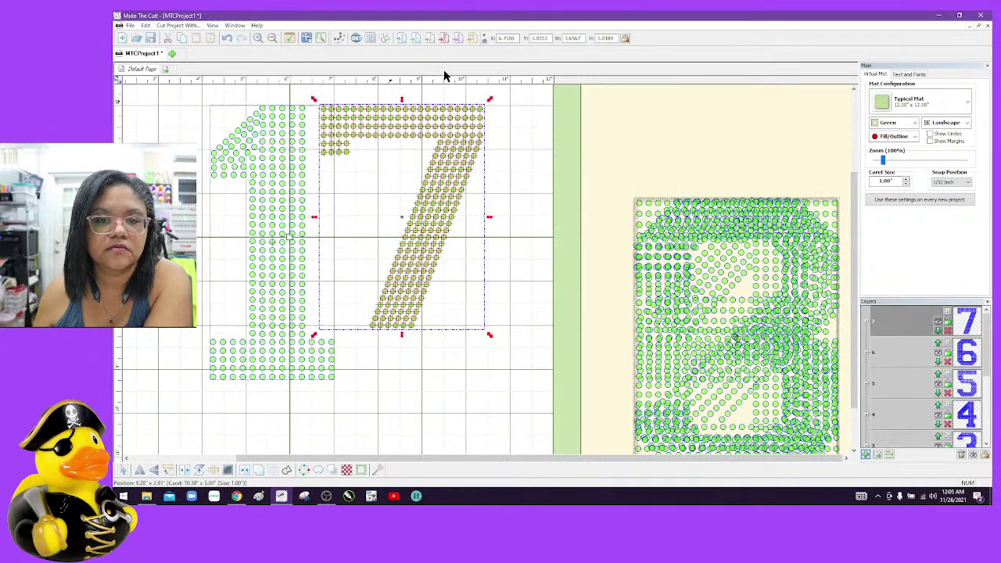
# Set the number 7's height to 6.2386 in, enlarge it slightly to about 4.59 × 6.30 in, and check a single dot's size
pyautogui.click(615, 38)
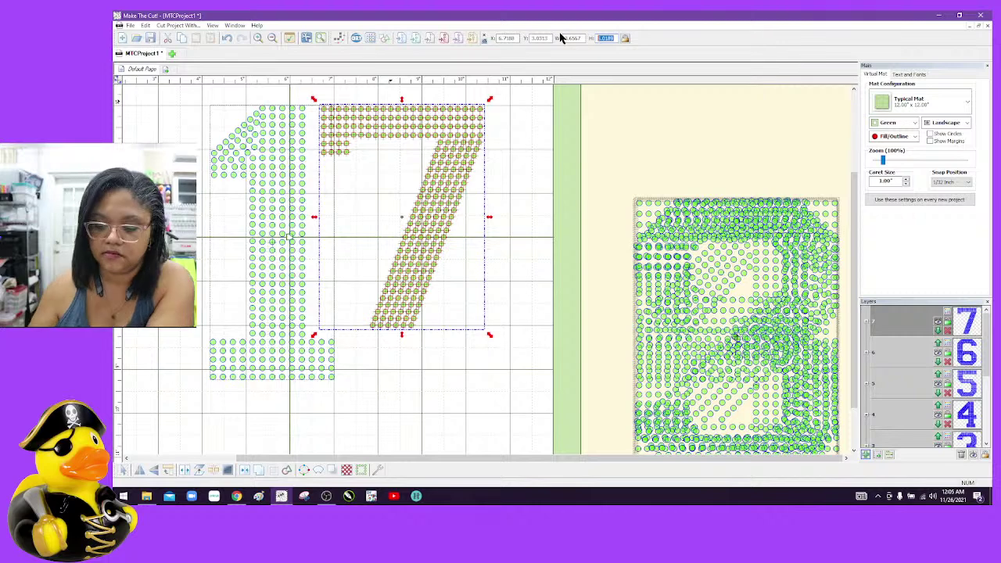
pyautogui.write('6.2386')
pyautogui.press('Return')
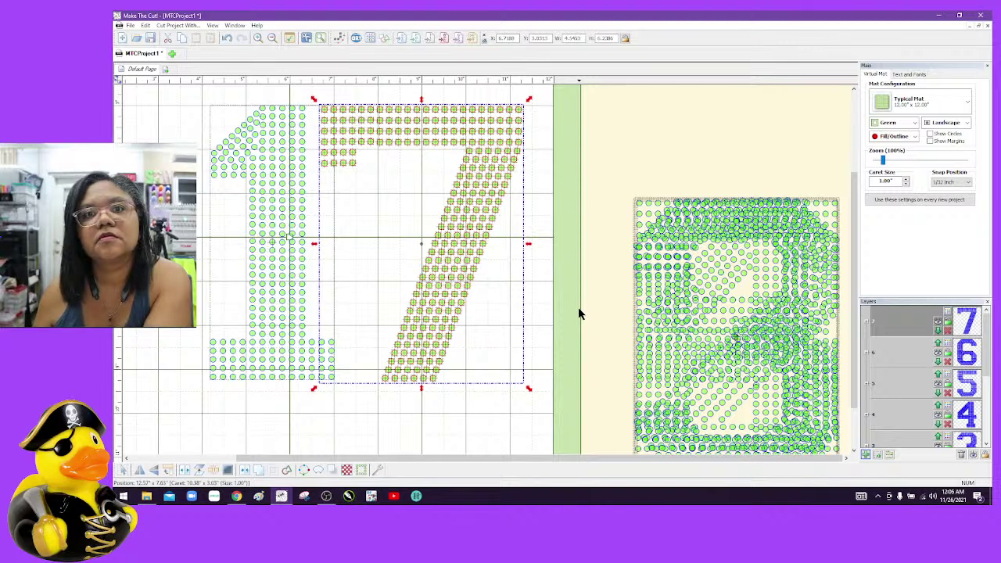
pyautogui.click(529, 388)
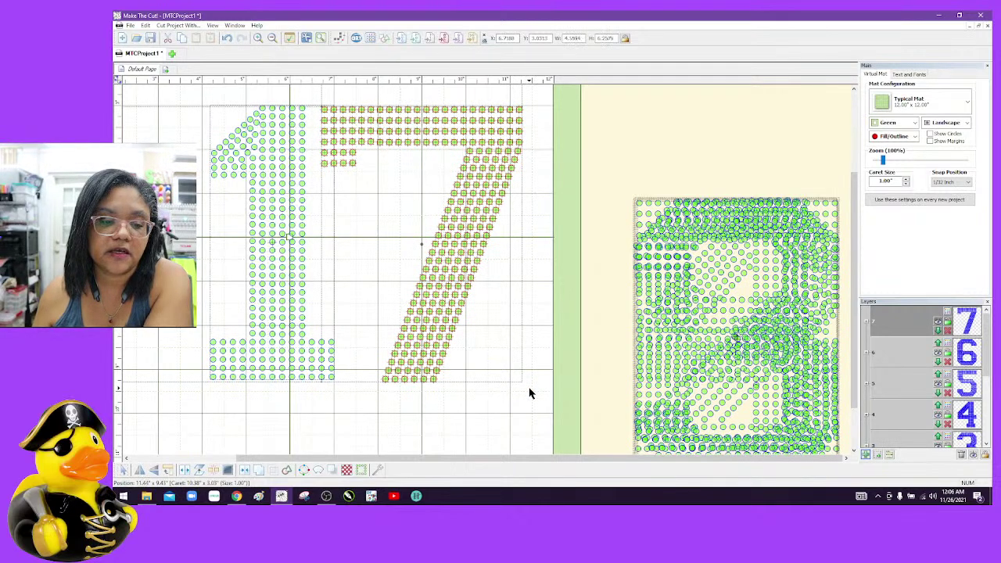
pyautogui.click(530, 395)
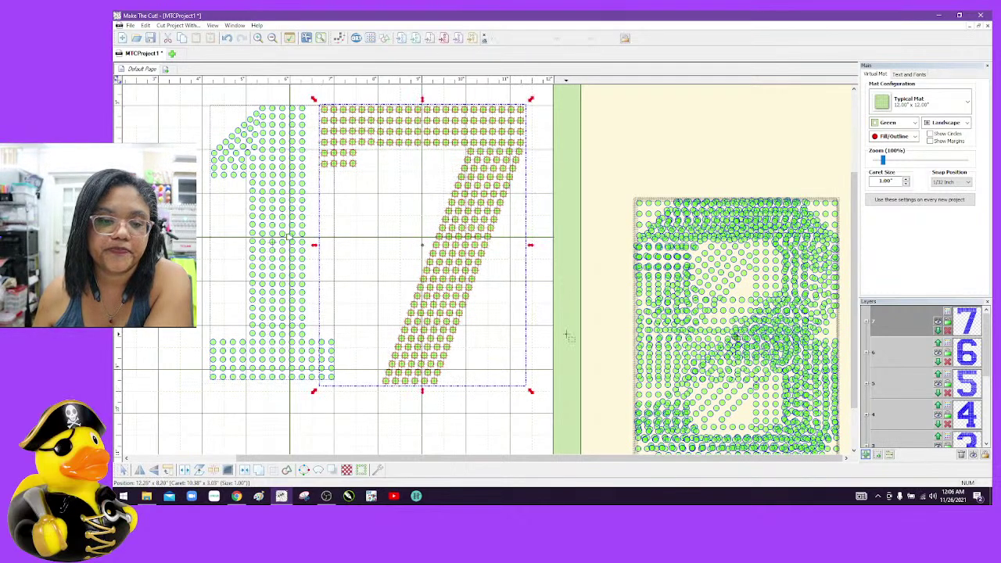
pyautogui.doubleClick(517, 208)
pyautogui.click(499, 203)
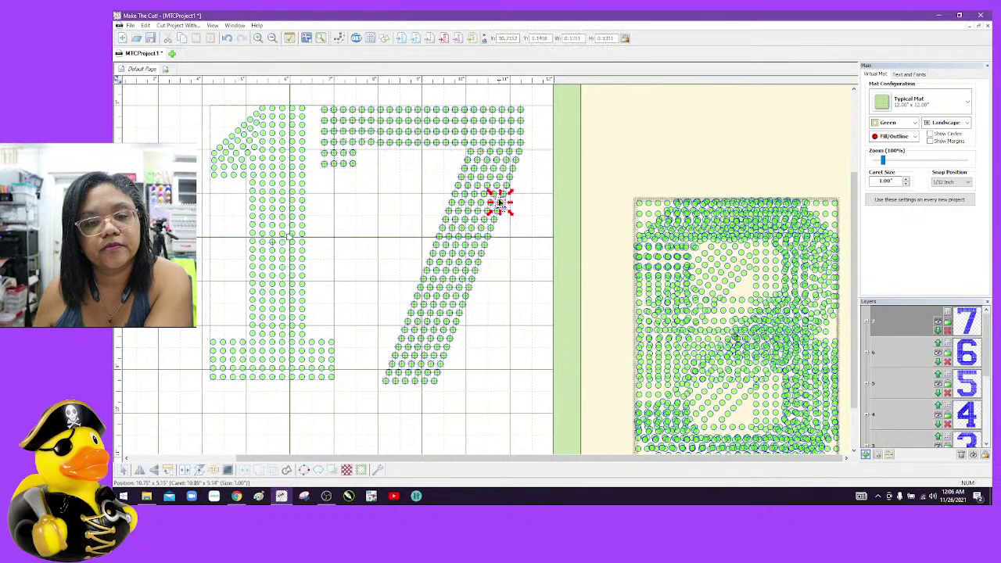
# Shrink the whole number 7 slightly to about 4.56 × 6.25 in and check a single dot's size again
pyautogui.moveTo(571, 400); pyautogui.dragTo(317, 104)
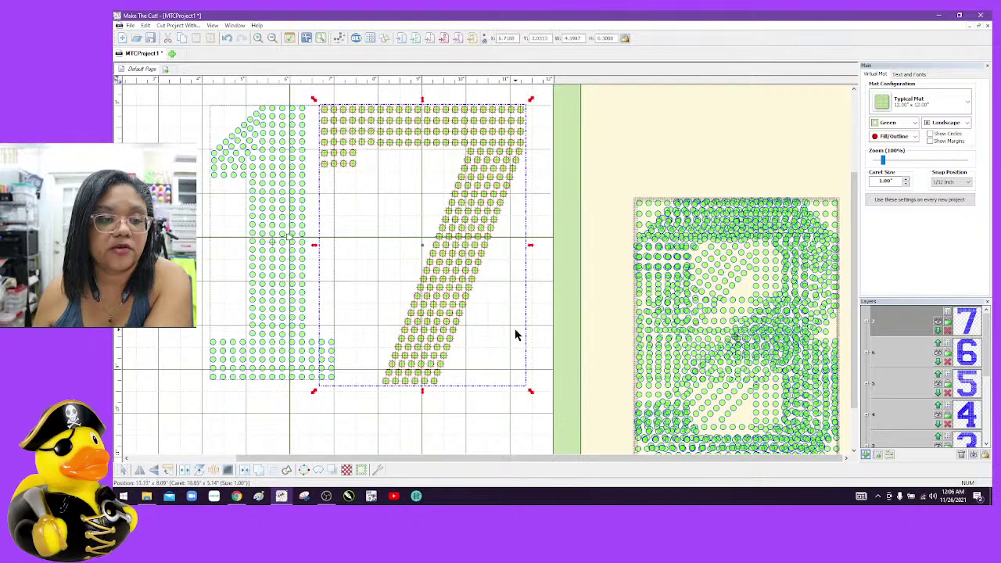
pyautogui.click(531, 399)
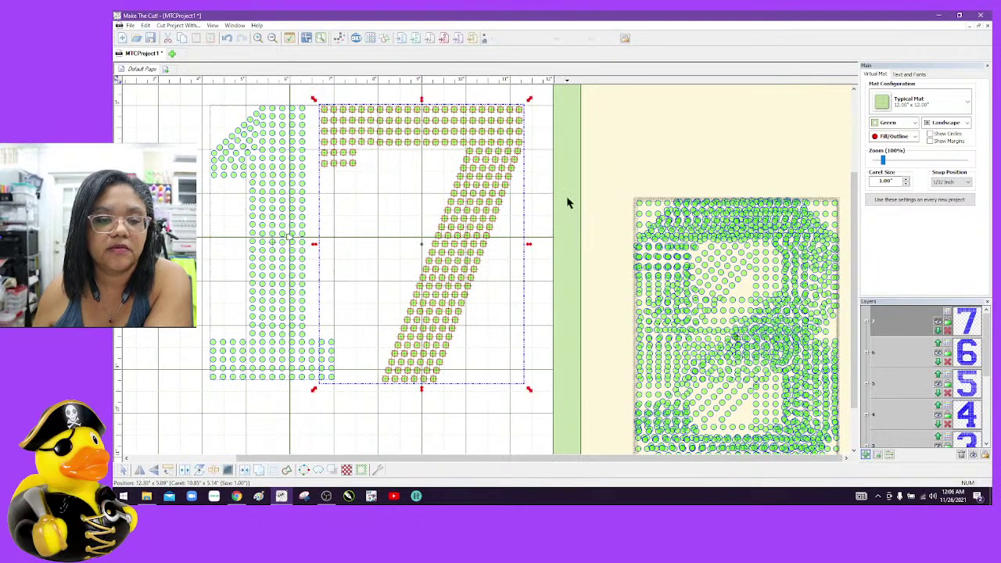
pyautogui.click(513, 156)
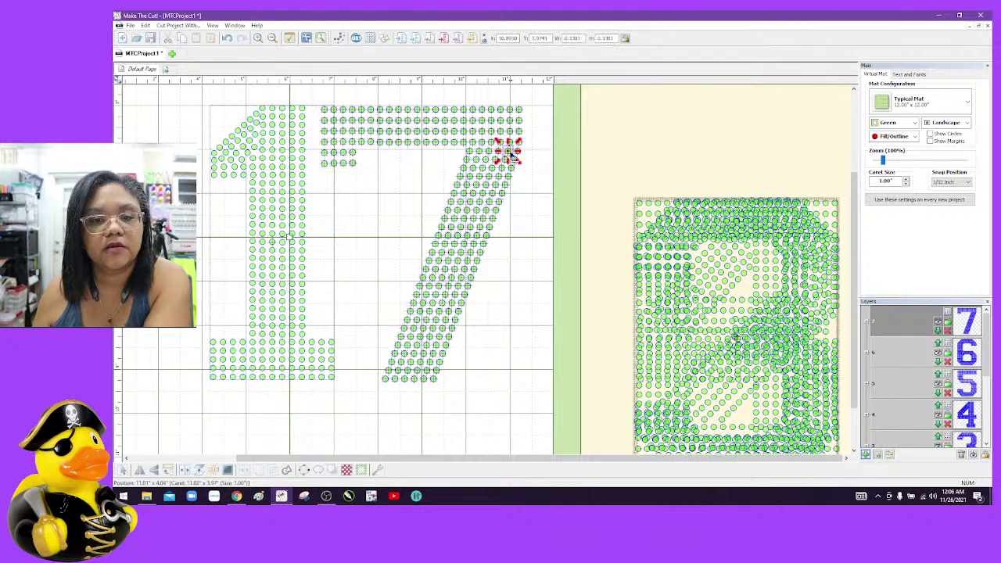
# Join all the dots of the number 7 into one object and move it off the mat to about X 13.91, Y 5.16 in
pyautogui.moveTo(566, 395); pyautogui.dragTo(316, 90)
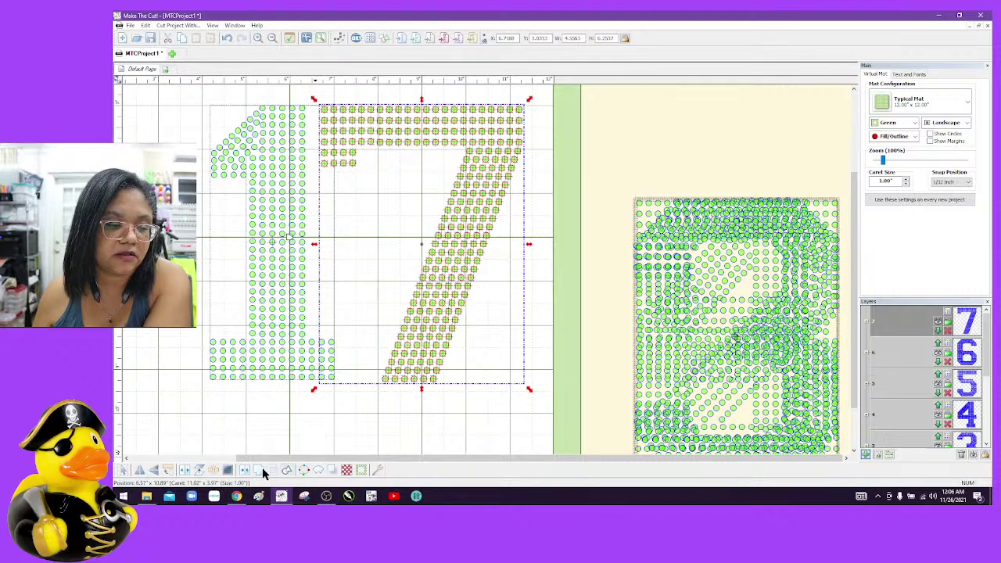
pyautogui.moveTo(427, 224); pyautogui.dragTo(771, 330)
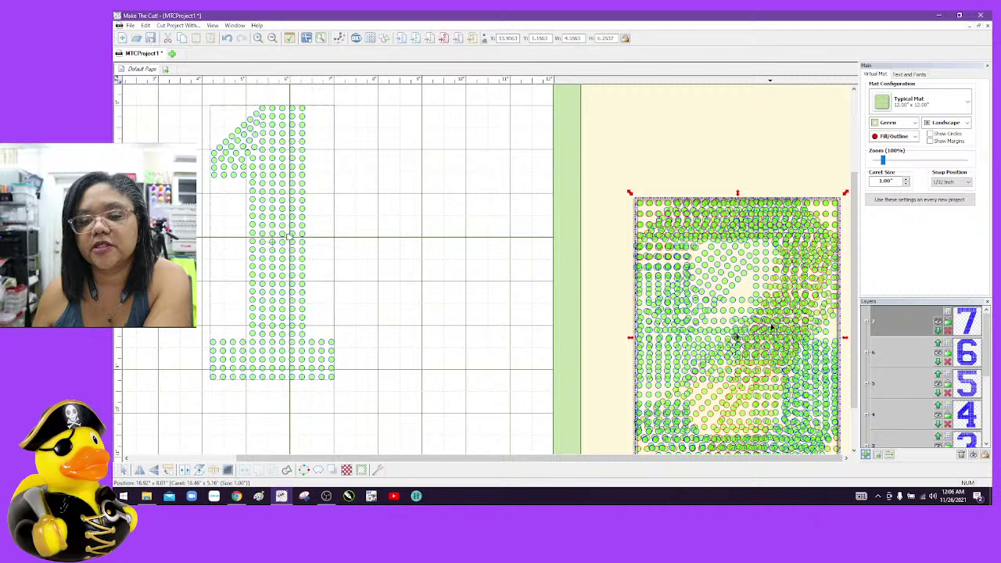
# Import the number 8 SVG and place it beside the number 1 at about X 7.22, Y 3.00 in
pyautogui.click(909, 75)
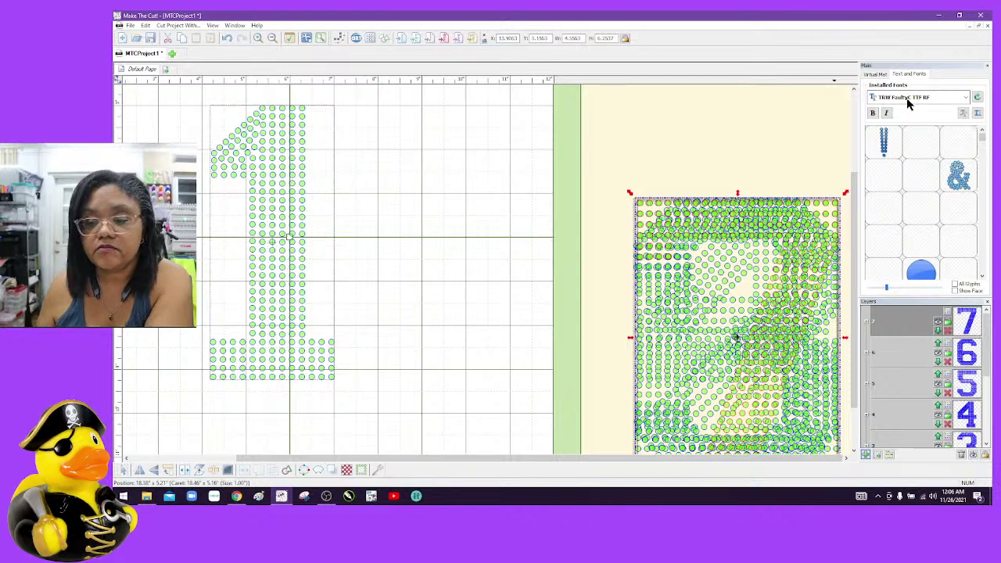
pyautogui.click(400, 38)
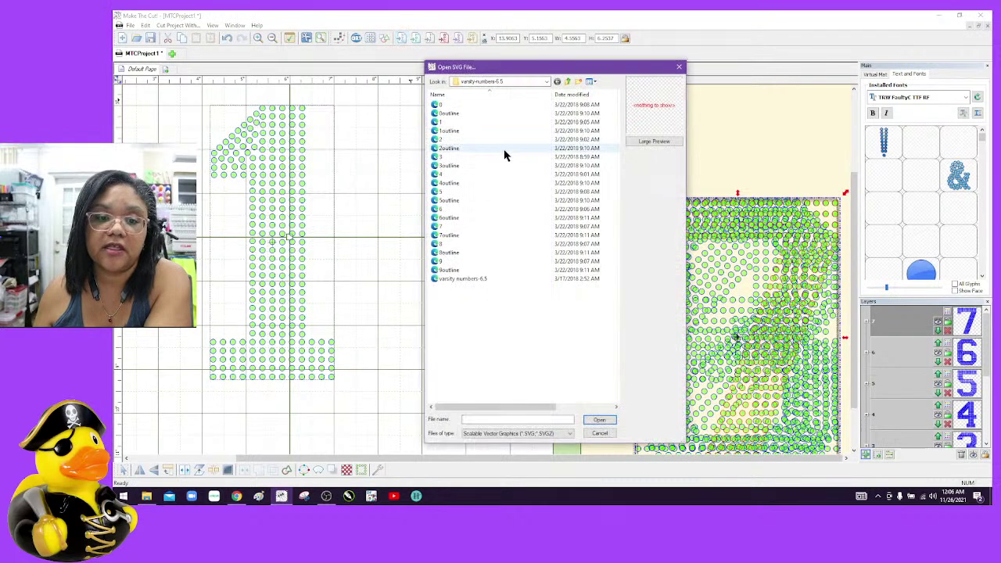
pyautogui.click(496, 244)
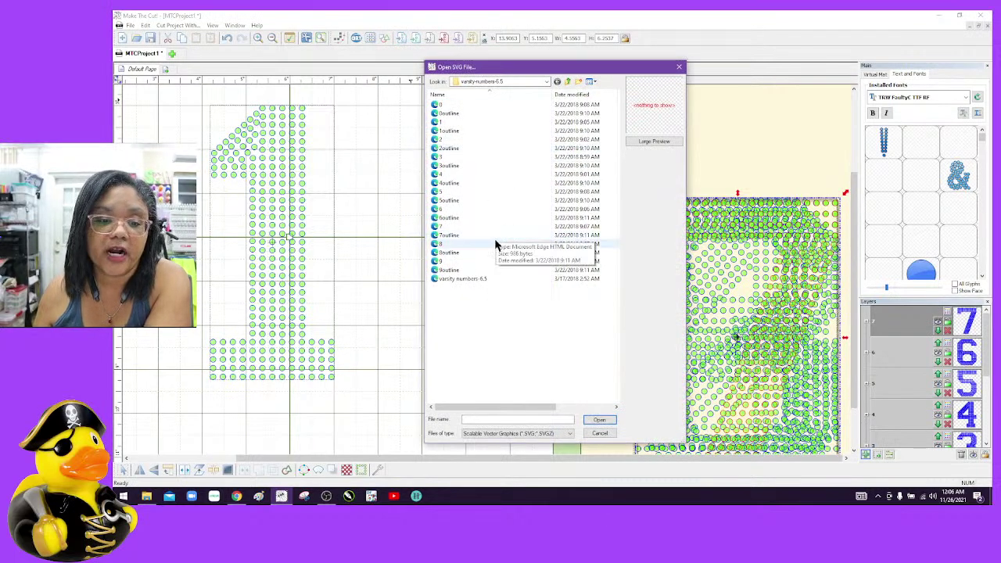
pyautogui.click(596, 420)
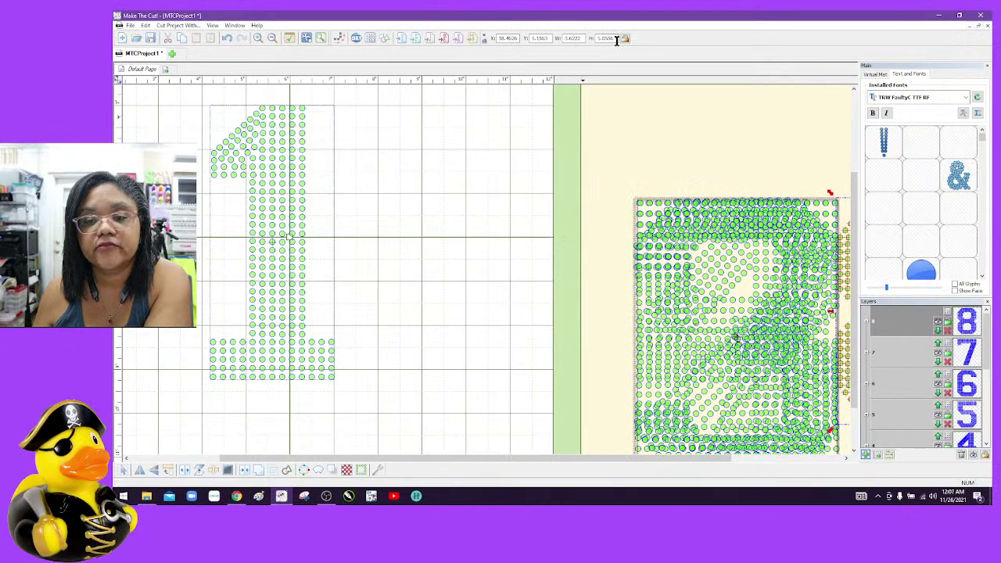
pyautogui.moveTo(845, 232); pyautogui.dragTo(358, 138)
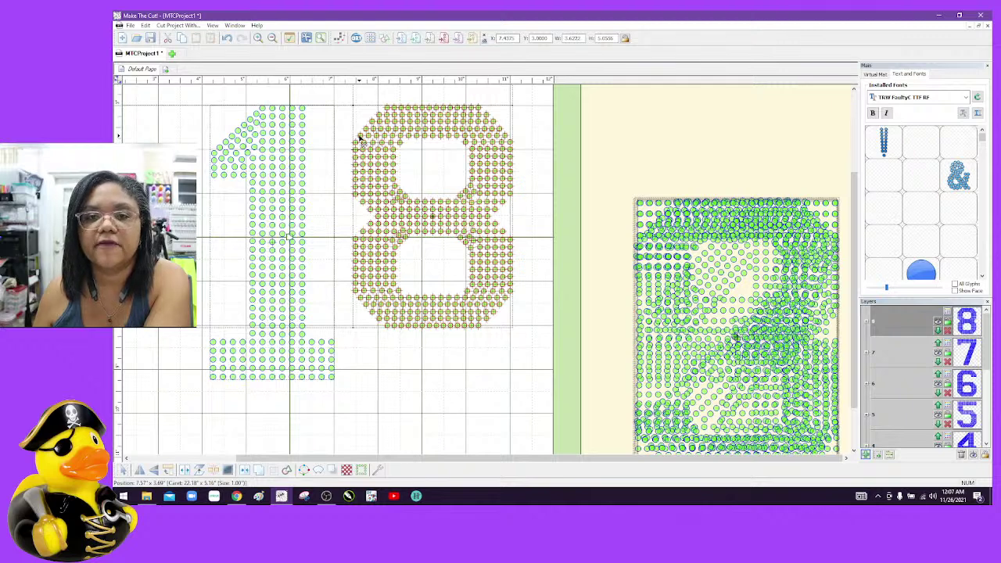
pyautogui.moveTo(356, 138); pyautogui.dragTo(345, 138)
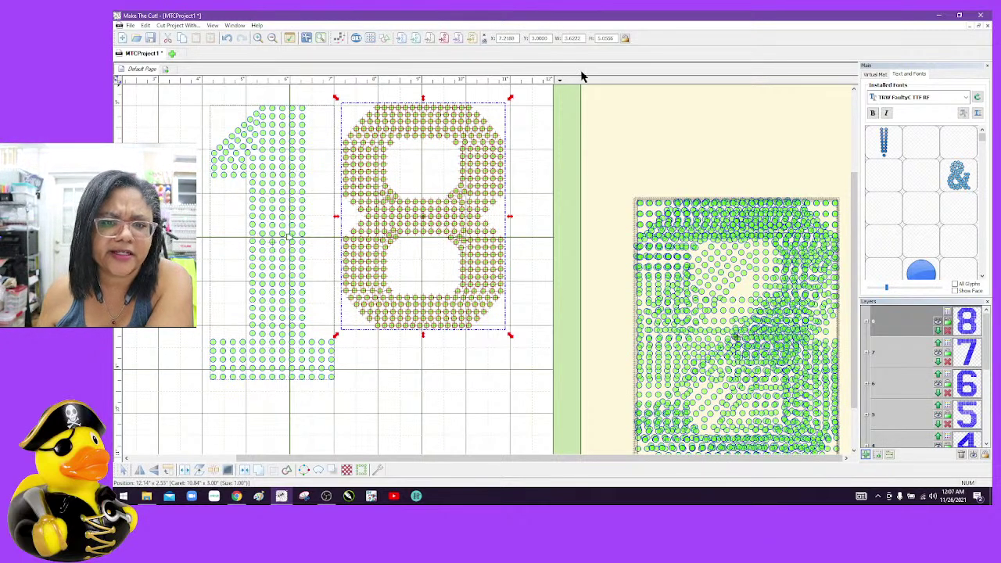
# Check the number 1's height and set the whole number 8's height to 6.2386 in to match
pyautogui.doubleClick(608, 38)
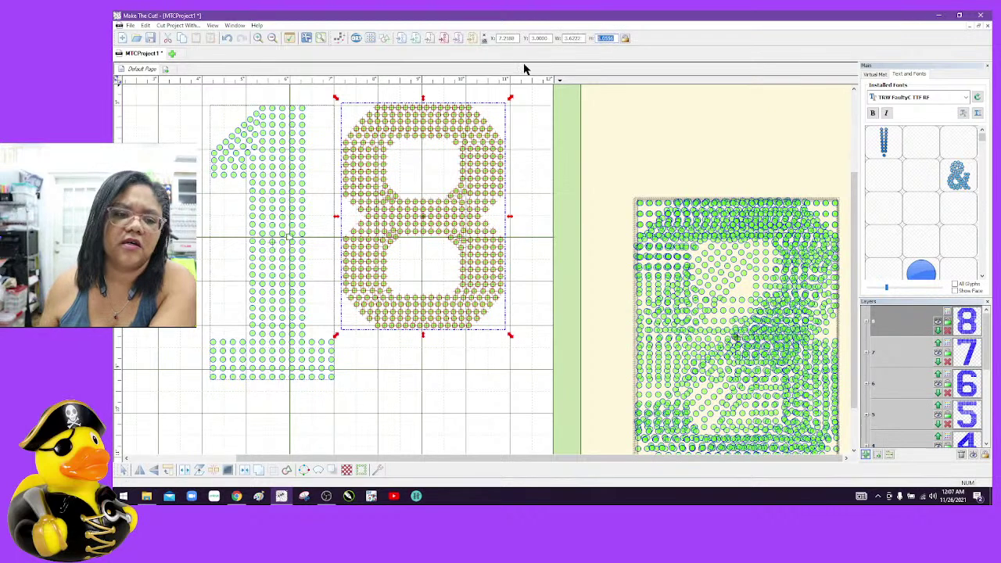
pyautogui.click(298, 141)
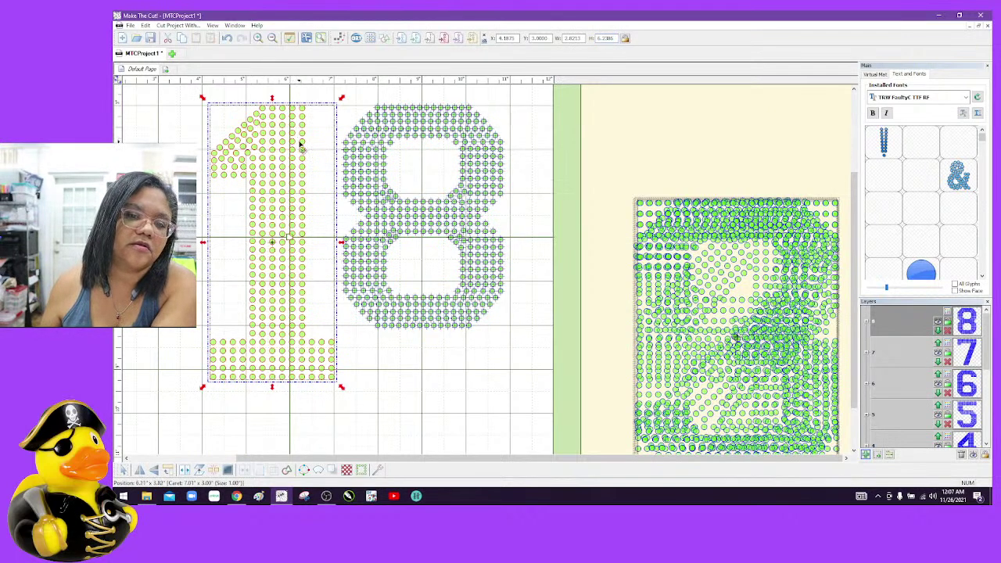
pyautogui.click(543, 374)
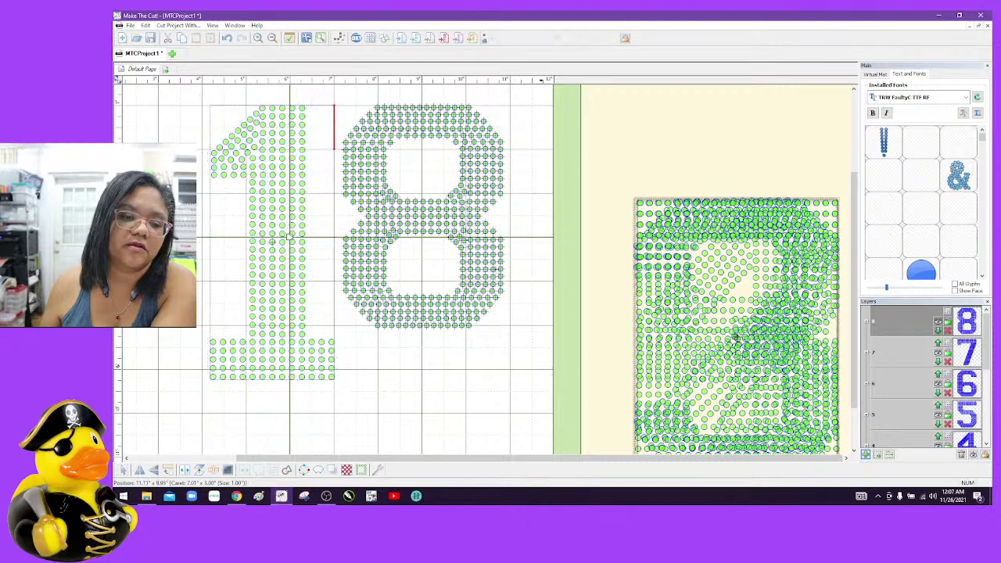
pyautogui.moveTo(542, 374); pyautogui.dragTo(313, 76)
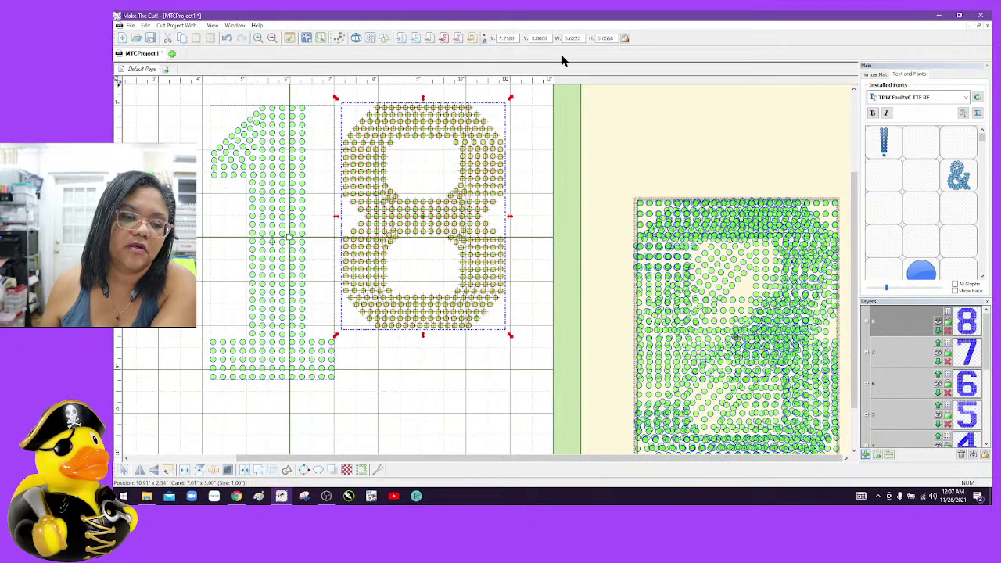
pyautogui.doubleClick(608, 38)
pyautogui.write('6.2')
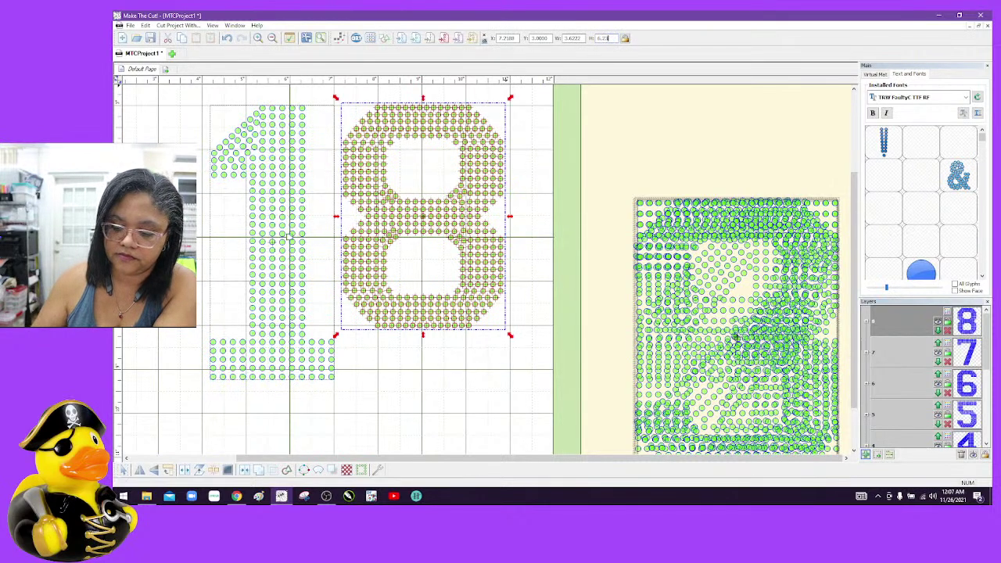
pyautogui.write('5')
pyautogui.press('Return')
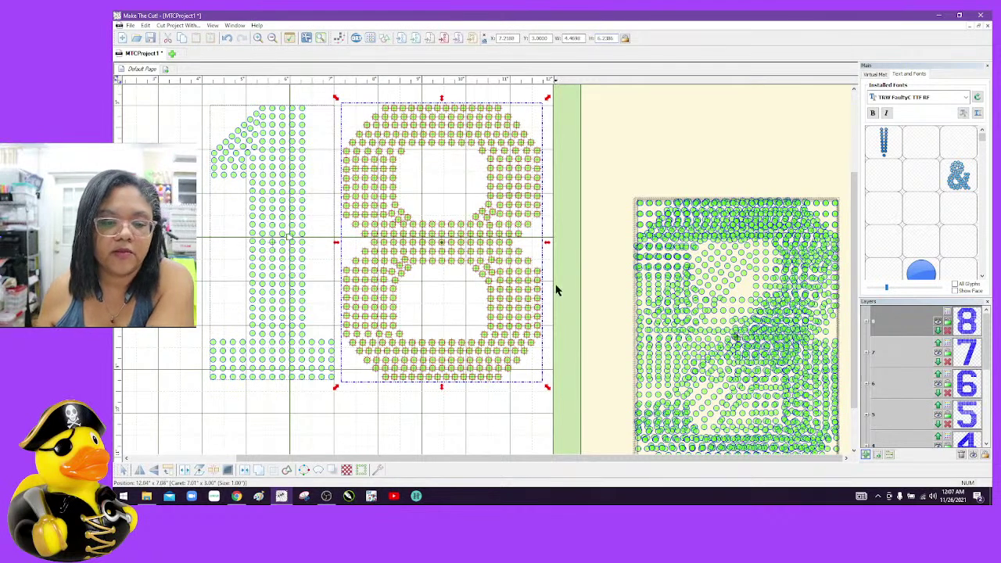
# Enlarge the number 8 in two small passes to about 4.54 × 6.33 in, checking a single dot's size after each pass
pyautogui.click(548, 389)
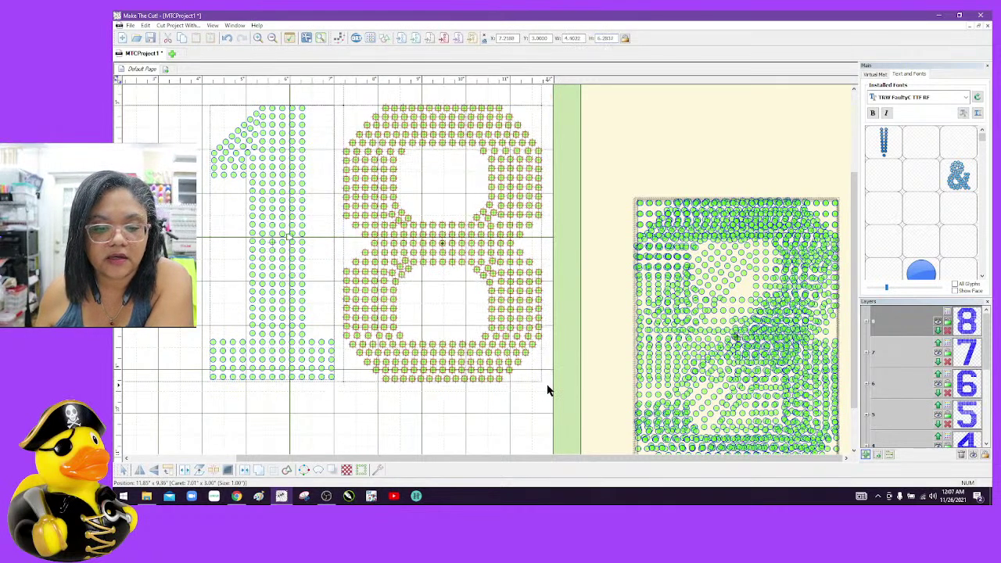
pyautogui.click(521, 234)
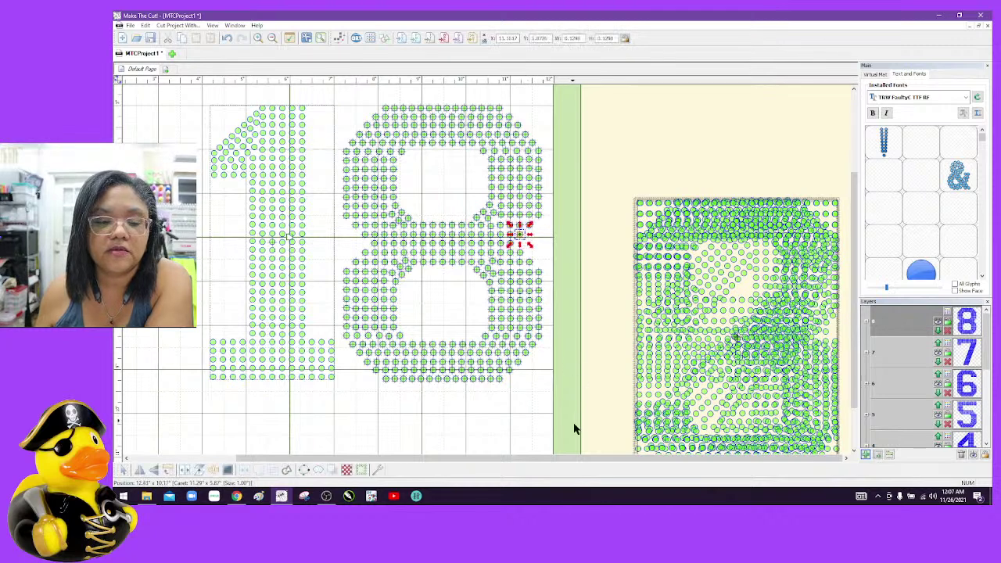
pyautogui.moveTo(581, 421); pyautogui.dragTo(335, 99)
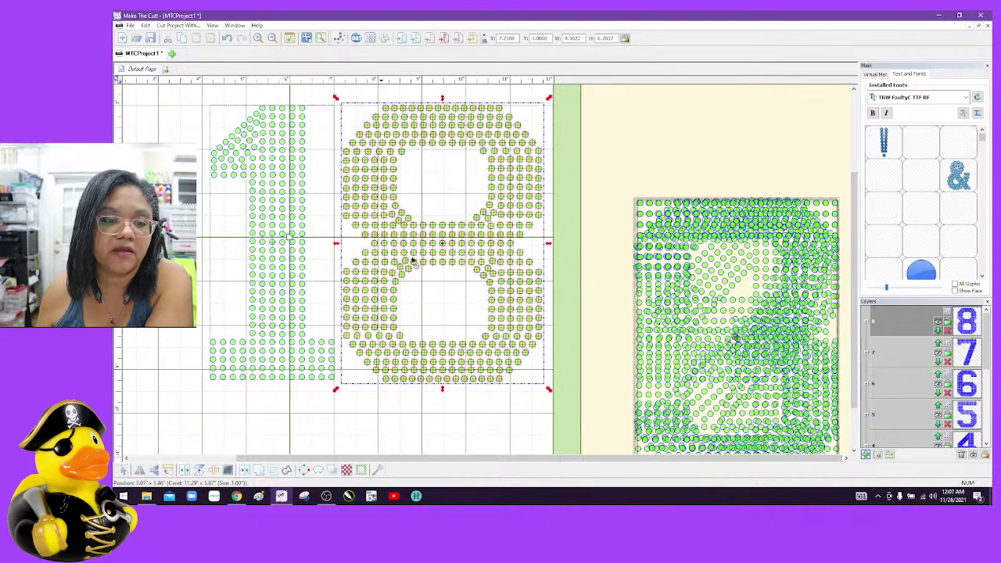
pyautogui.click(549, 394)
pyautogui.hotkey('ctrl', 'z')
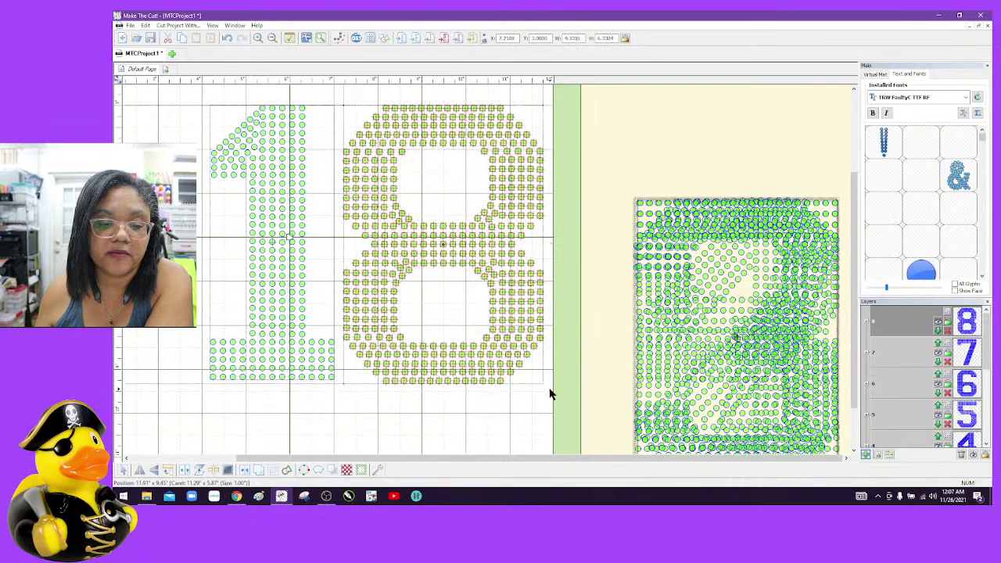
pyautogui.click(575, 238)
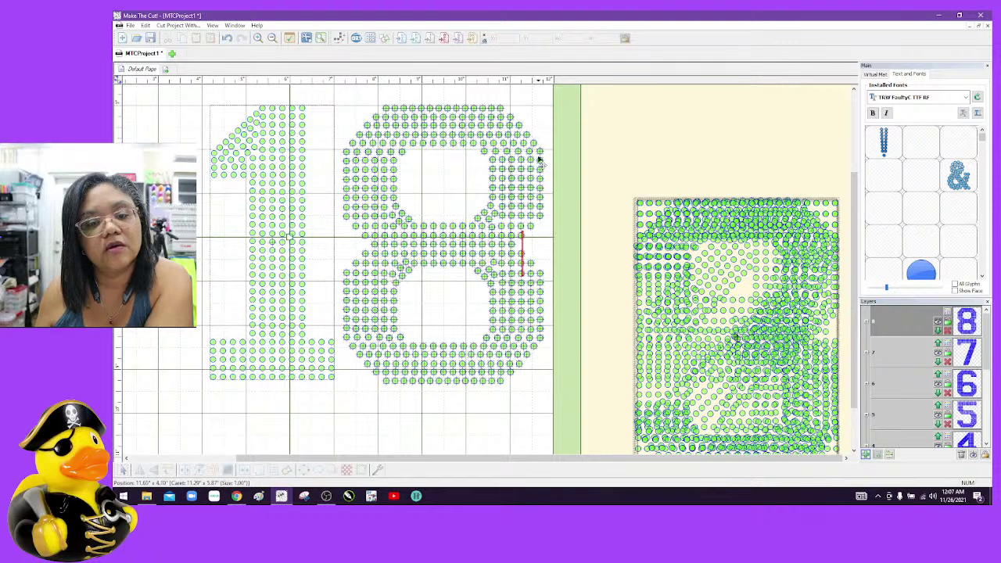
pyautogui.click(539, 152)
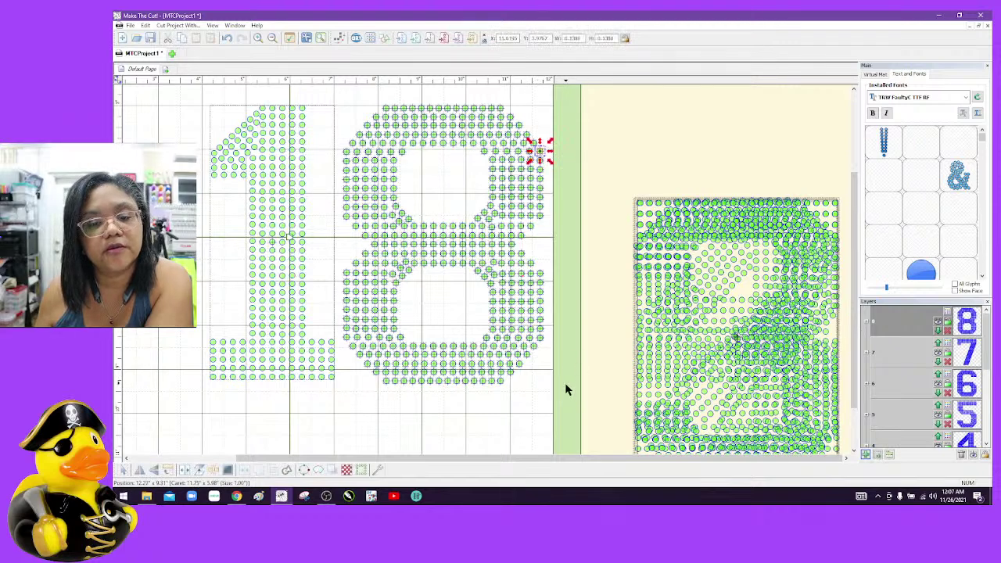
# Join all the dots of the number 8 into one object and move it off the mat to about X 13.91, Y 5.19 in
pyautogui.moveTo(566, 389); pyautogui.dragTo(334, 96)
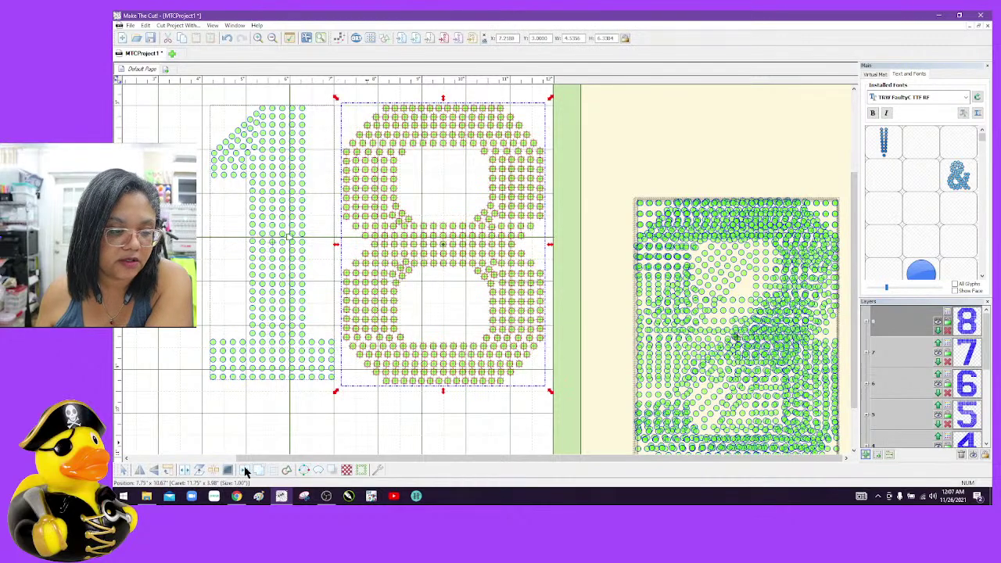
pyautogui.moveTo(407, 263); pyautogui.dragTo(712, 363)
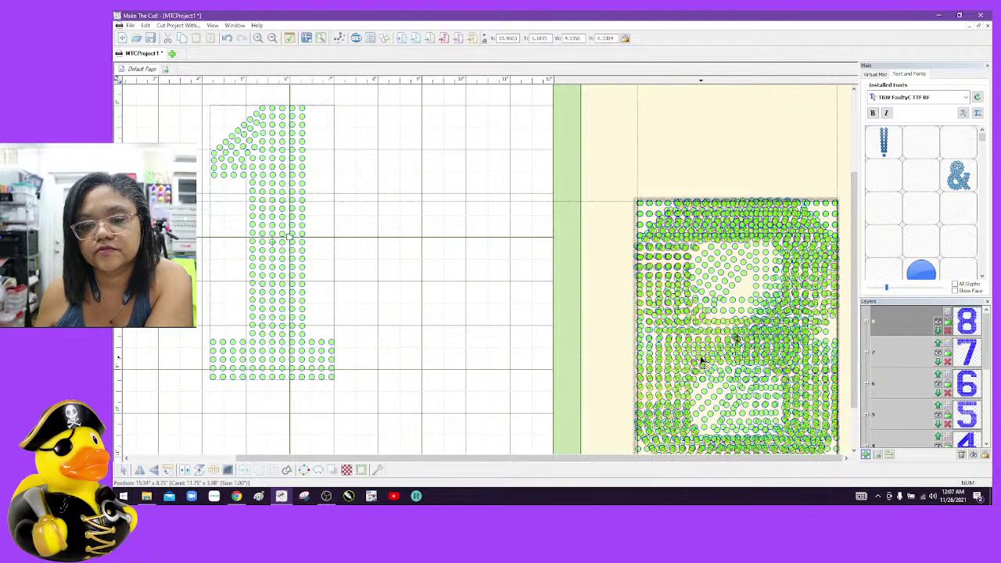
pyautogui.click(701, 358)
# Import the number 9 SVG and place it beside the number 1 at about X 7.09, Y 3.06 in
pyautogui.click(398, 39)
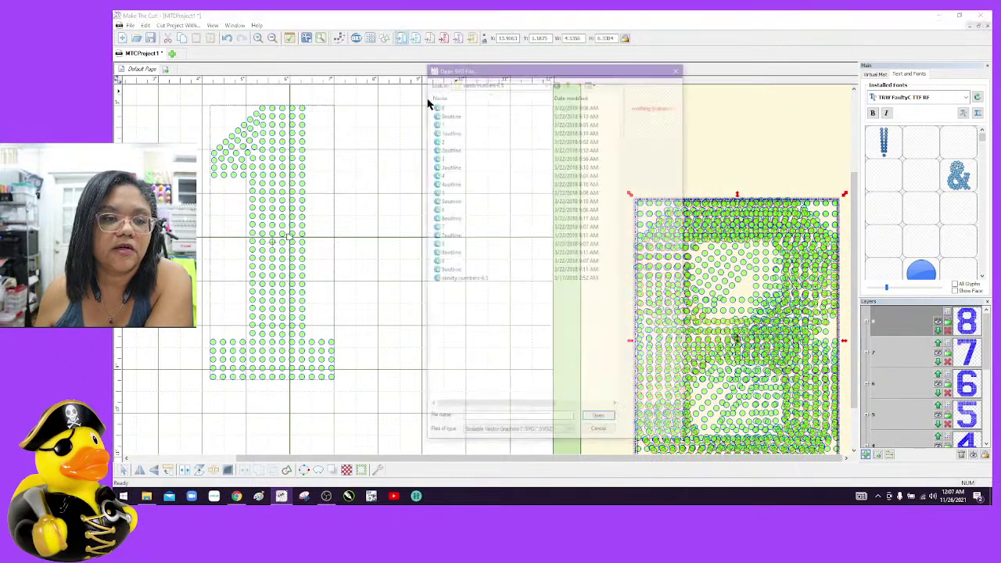
pyautogui.click(454, 262)
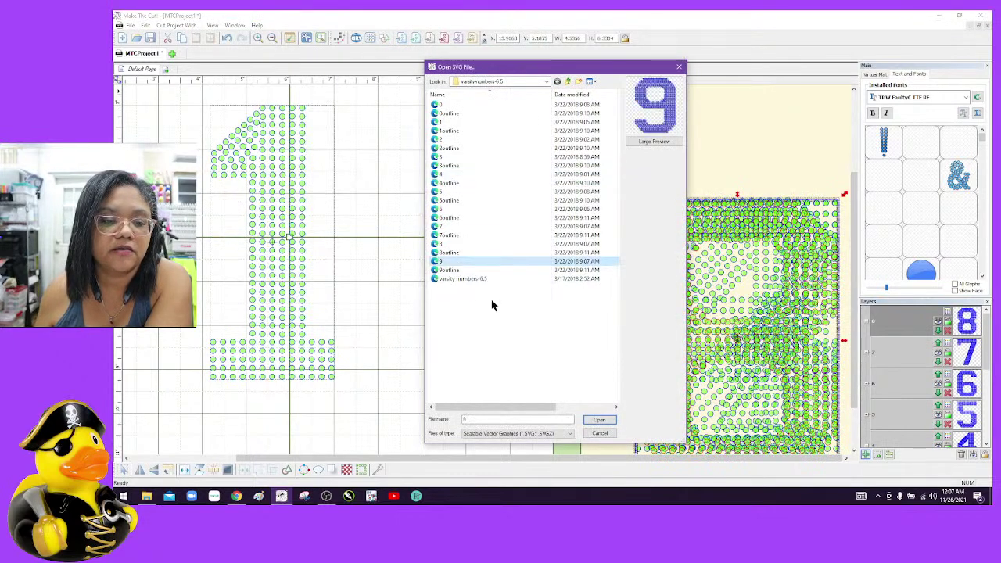
pyautogui.click(595, 421)
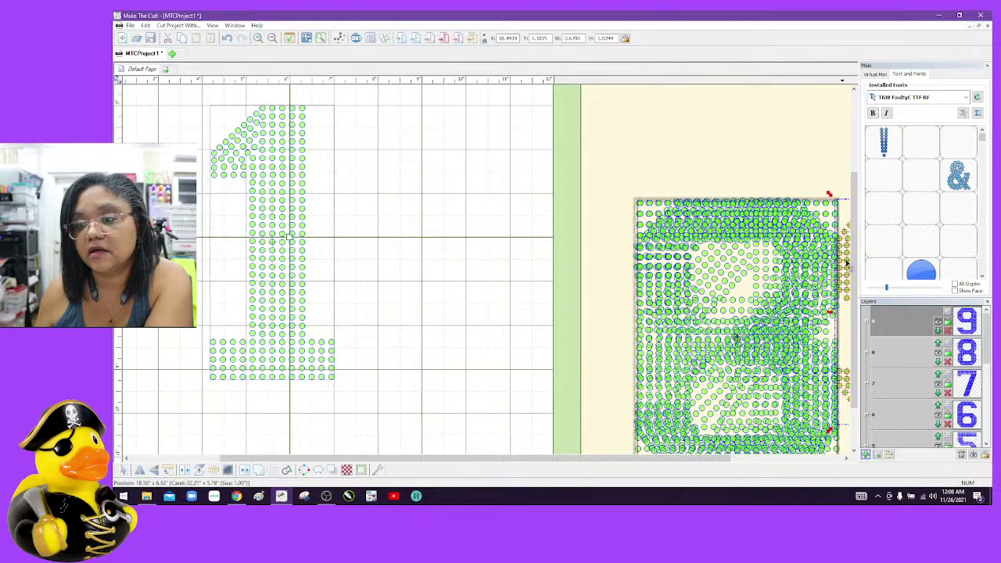
pyautogui.moveTo(829, 194); pyautogui.dragTo(358, 165)
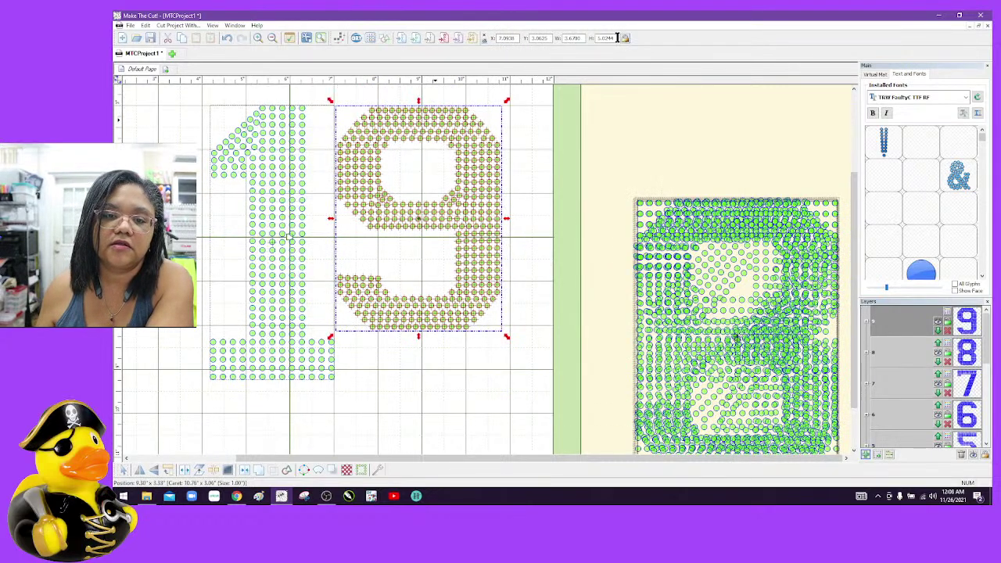
# Set the number 9's height to 6.25 in and check the size of one of its dots
pyautogui.moveTo(618, 37); pyautogui.dragTo(581, 38)
pyautogui.write('6.25')
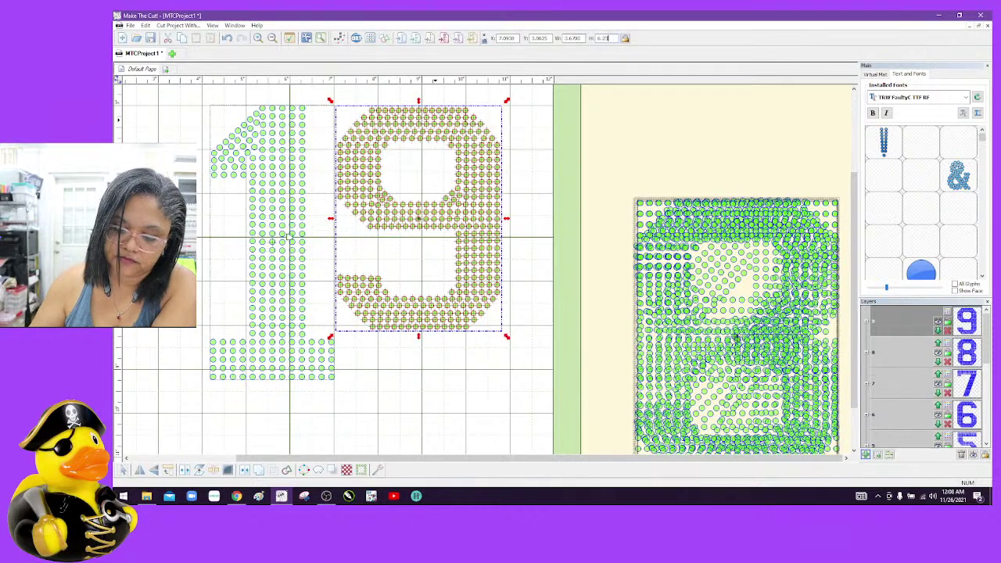
pyautogui.press('Return')
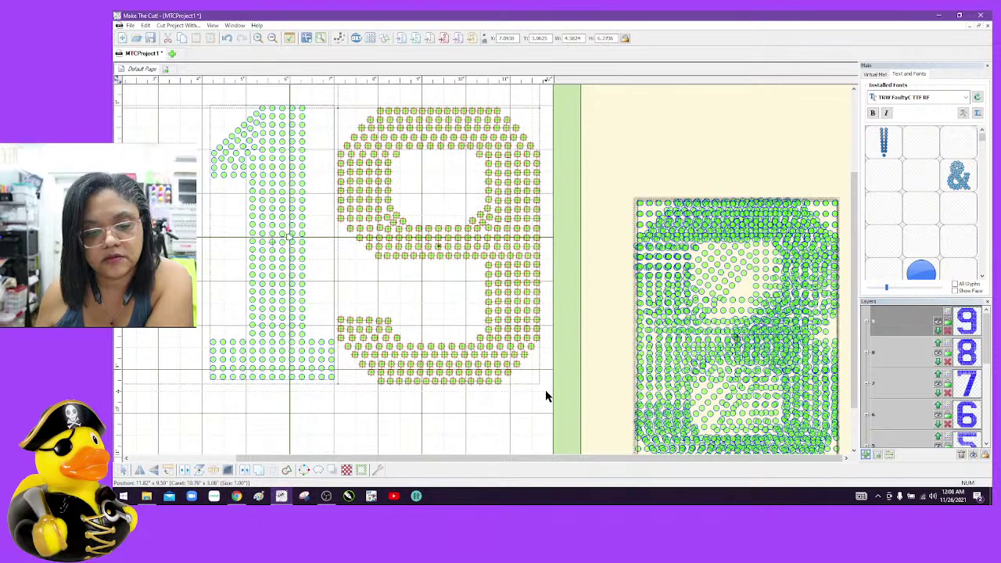
pyautogui.click(481, 217)
pyautogui.click(481, 215)
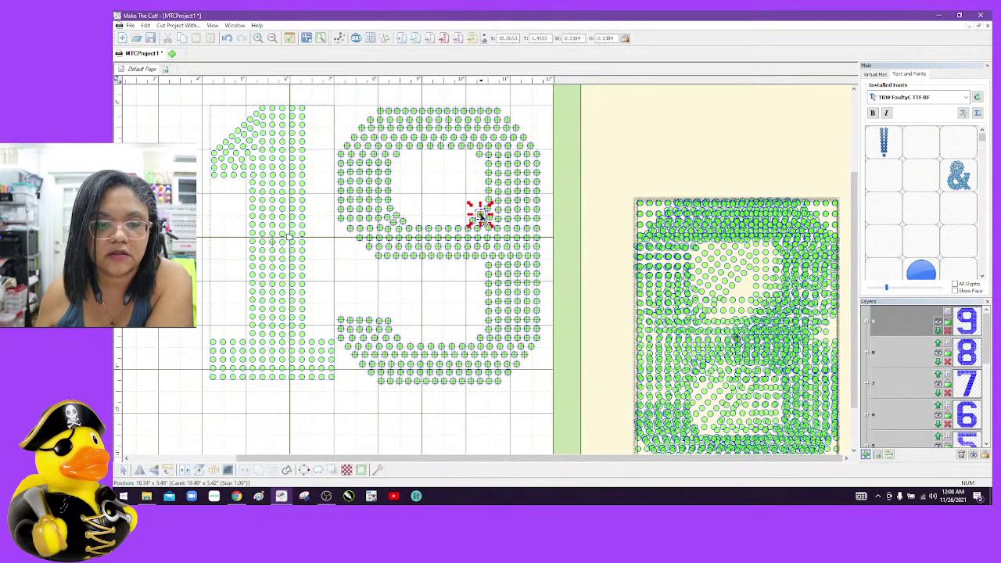
# Join all the dots of the number 9 into one object and move it off the mat to about X 13.88, Y 5.13 in
pyautogui.moveTo(583, 383)
pyautogui.mouseDown()
pyautogui.moveTo(327, 106)
pyautogui.moveTo(460, 125)
pyautogui.moveTo(510, 244)
pyautogui.mouseUp()
pyautogui.click(483, 233)
pyautogui.moveTo(559, 400); pyautogui.dragTo(330, 96)
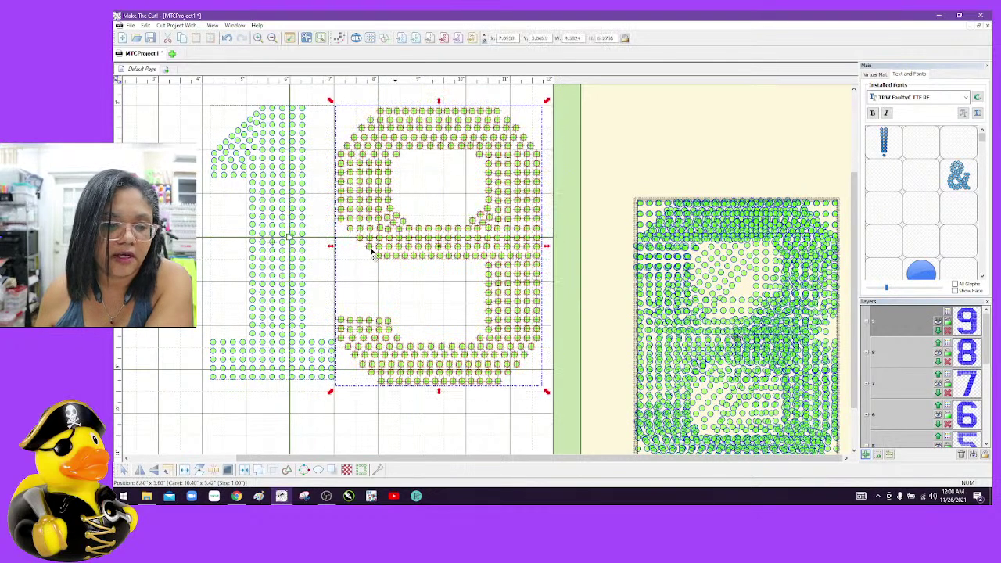
pyautogui.click(245, 474)
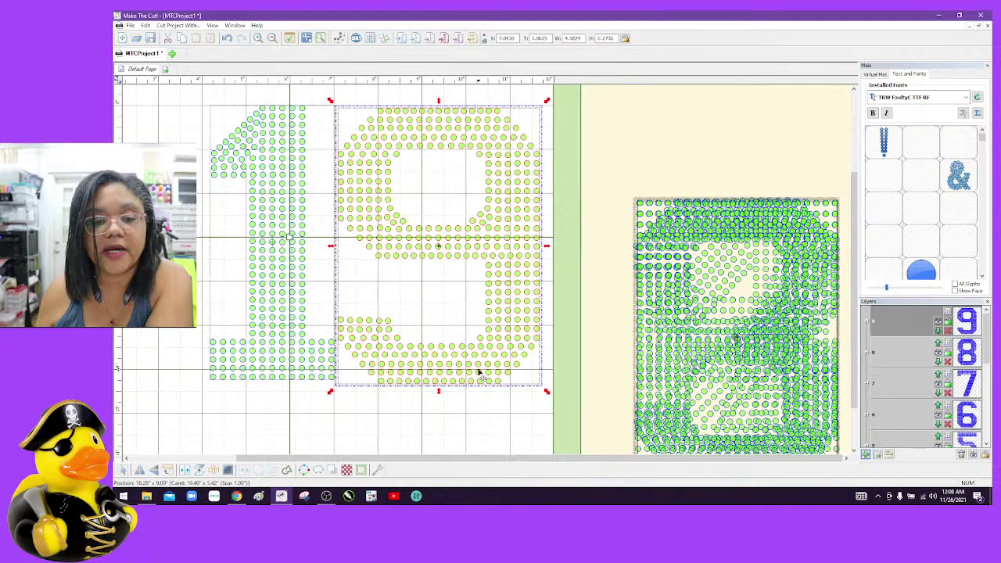
pyautogui.click(489, 384)
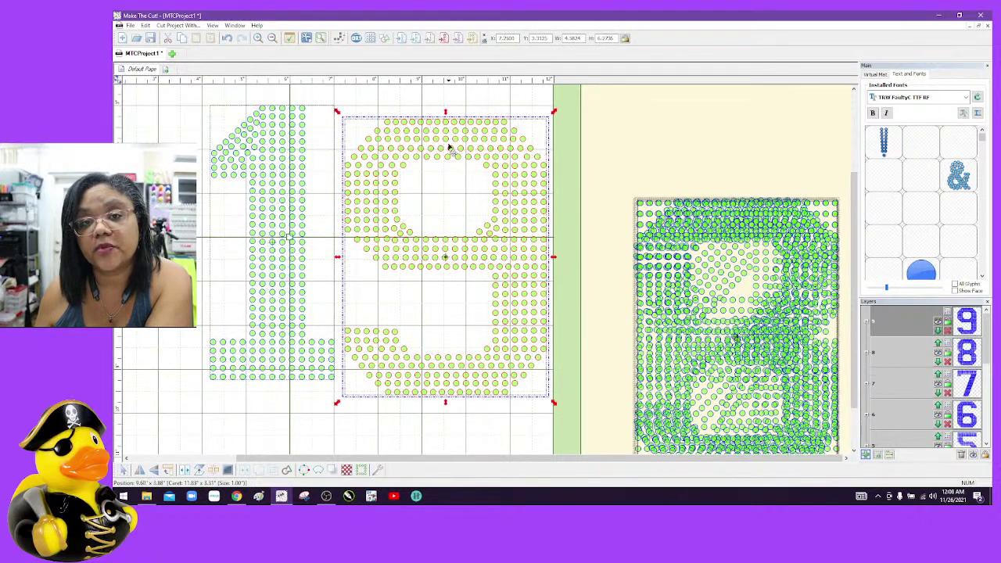
pyautogui.moveTo(450, 149); pyautogui.dragTo(739, 225)
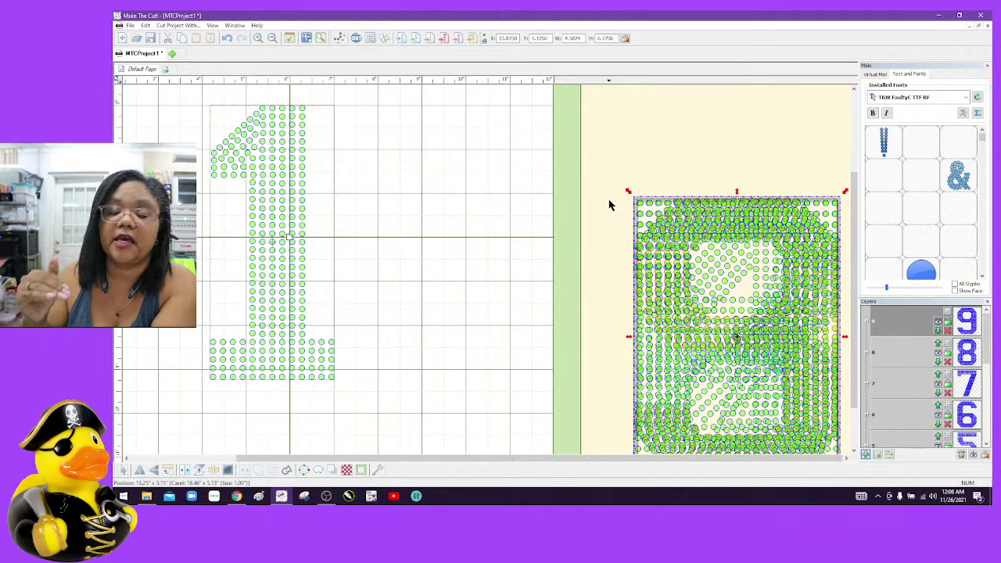
pyautogui.click(280, 365)
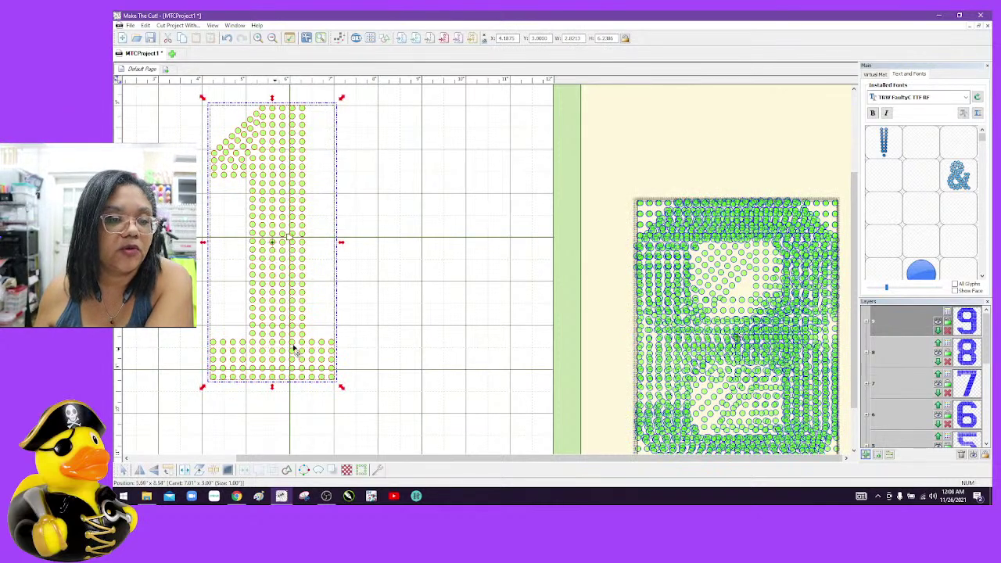
# Browse the Font for Team Names folder for an SVG import and preview its letters B, C, D and E
pyautogui.moveTo(859, 321); pyautogui.dragTo(858, 192)
pyautogui.moveTo(415, 454); pyautogui.dragTo(347, 462)
pyautogui.click(400, 39)
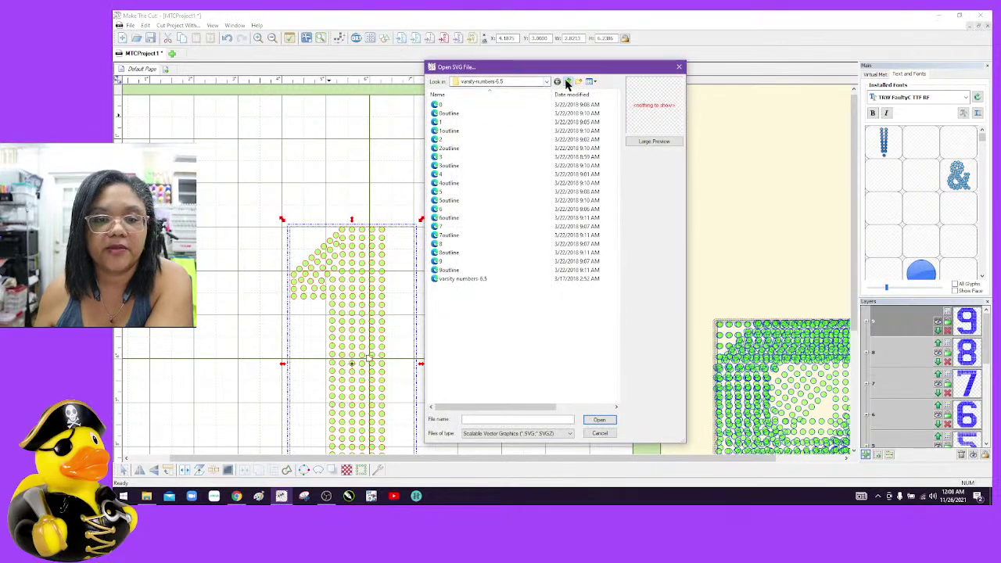
pyautogui.click(567, 83)
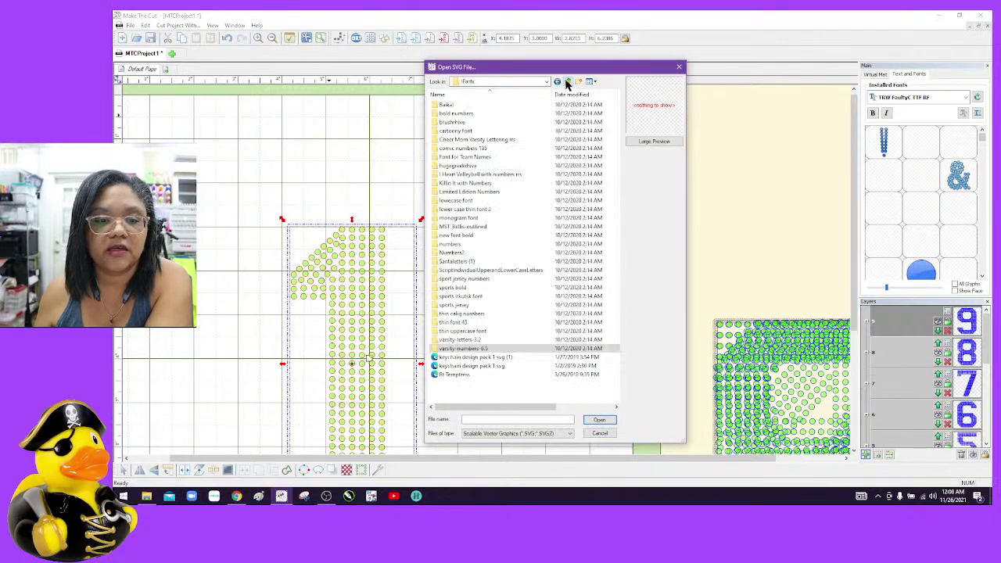
pyautogui.doubleClick(502, 163)
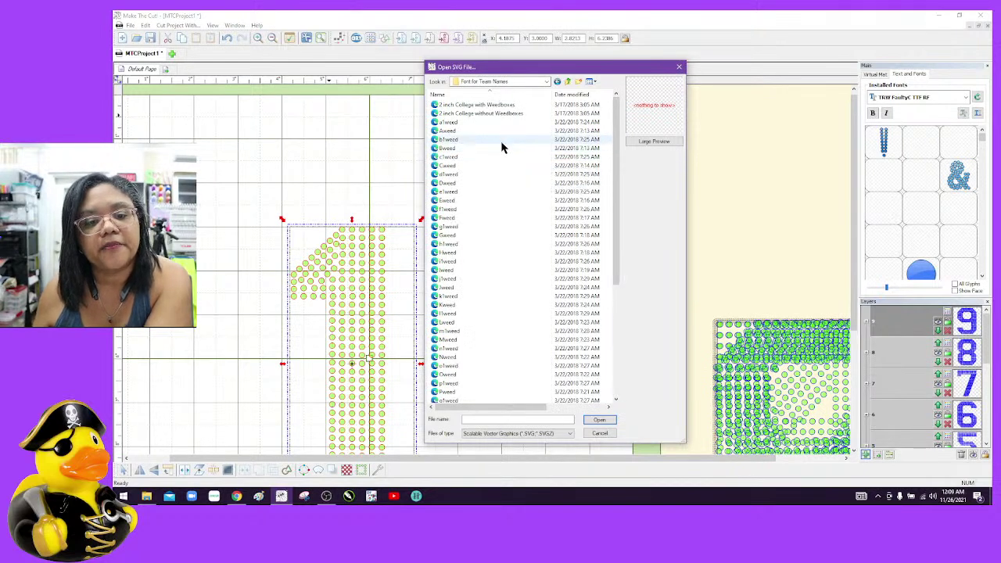
pyautogui.click(502, 148)
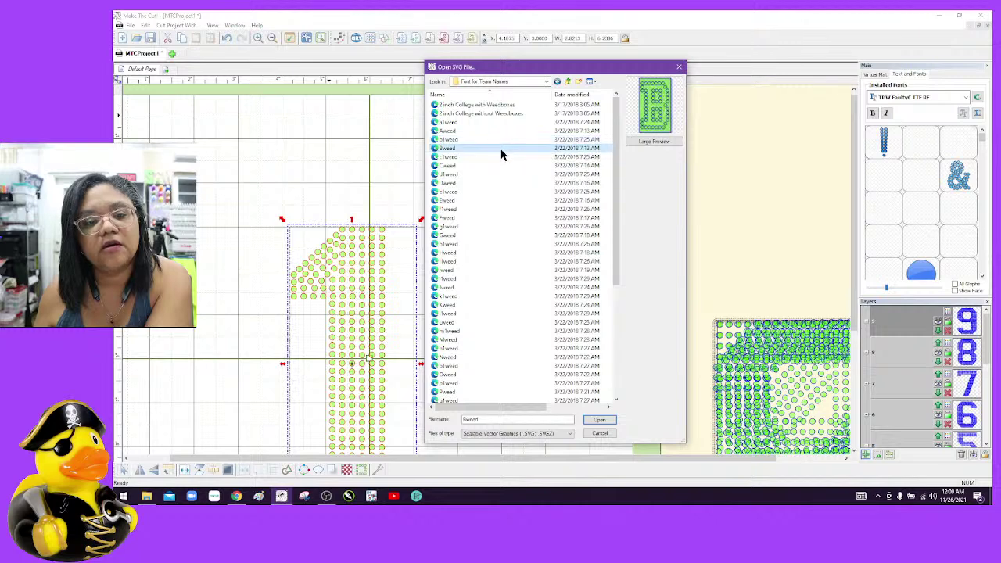
pyautogui.click(501, 166)
pyautogui.click(497, 182)
pyautogui.click(497, 191)
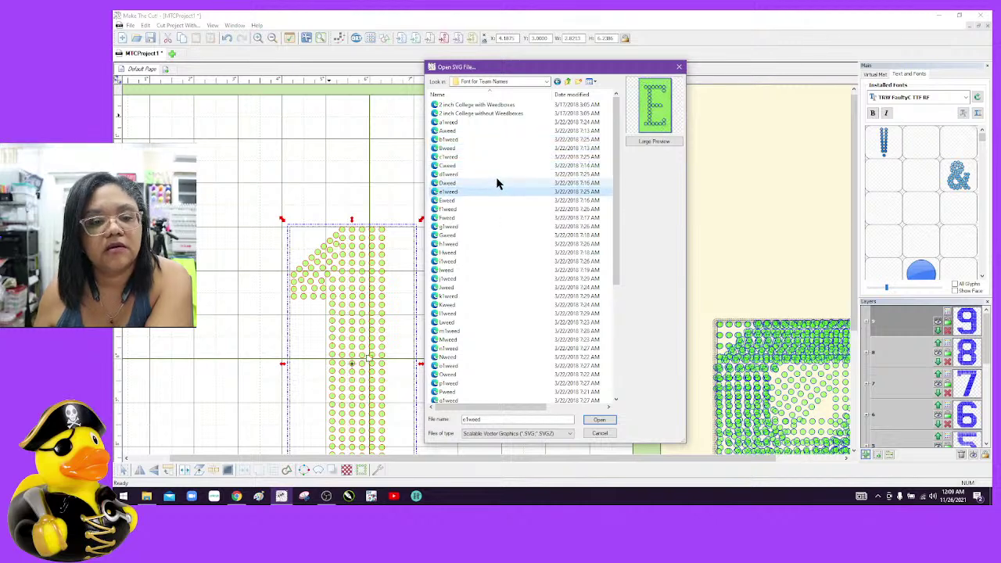
pyautogui.click(496, 181)
pyautogui.click(498, 165)
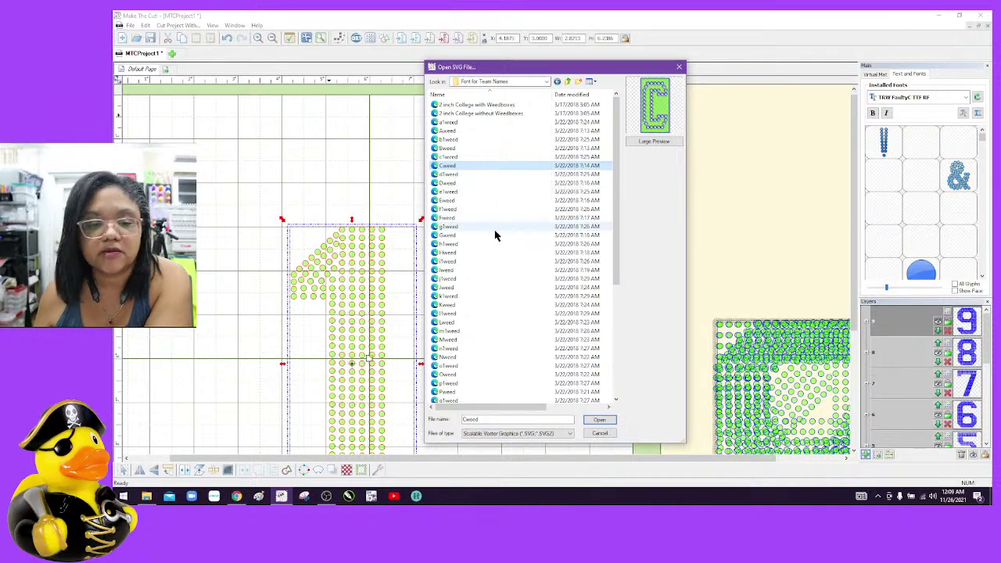
# Import the Lweed SVG and place it above the number 1 at about X 2.72, Y 0.47 in
pyautogui.click(470, 322)
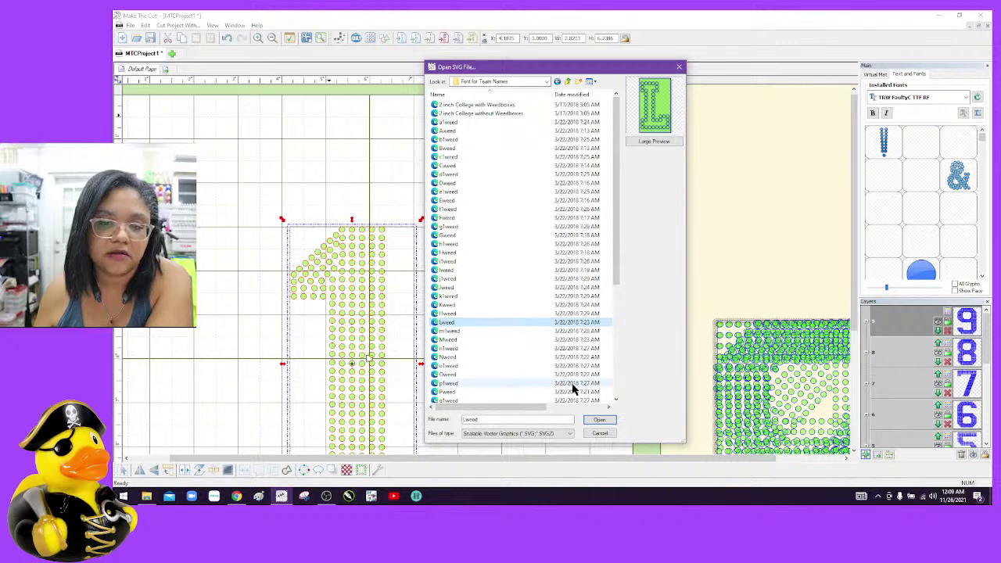
pyautogui.click(599, 420)
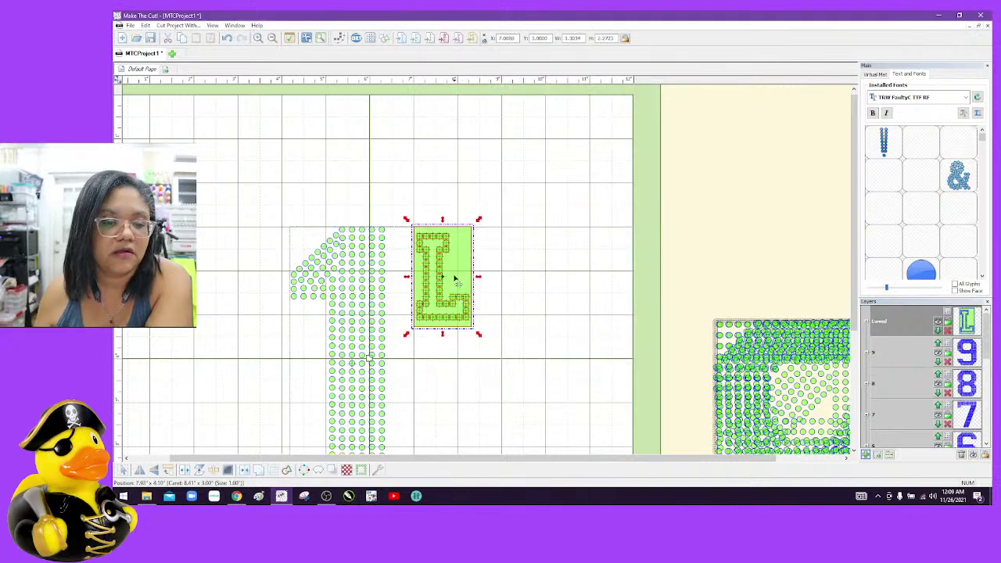
pyautogui.moveTo(454, 277); pyautogui.dragTo(267, 170)
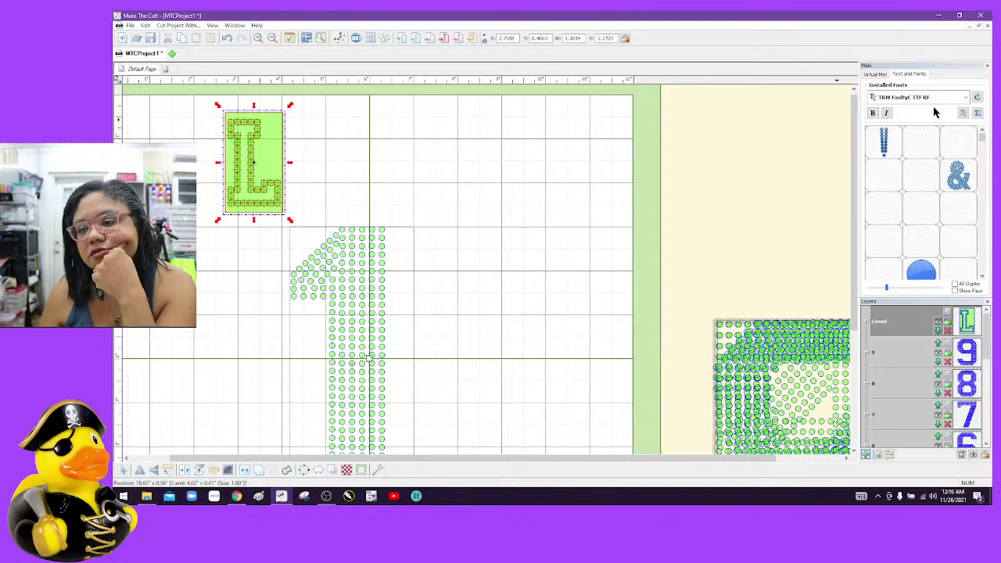
# Look through the installed TRW fonts and preview the characters of TRW CollegeEnterA TTF RF
pyautogui.moveTo(982, 136)
pyautogui.mouseDown()
pyautogui.moveTo(979, 148)
pyautogui.moveTo(984, 137)
pyautogui.mouseUp()
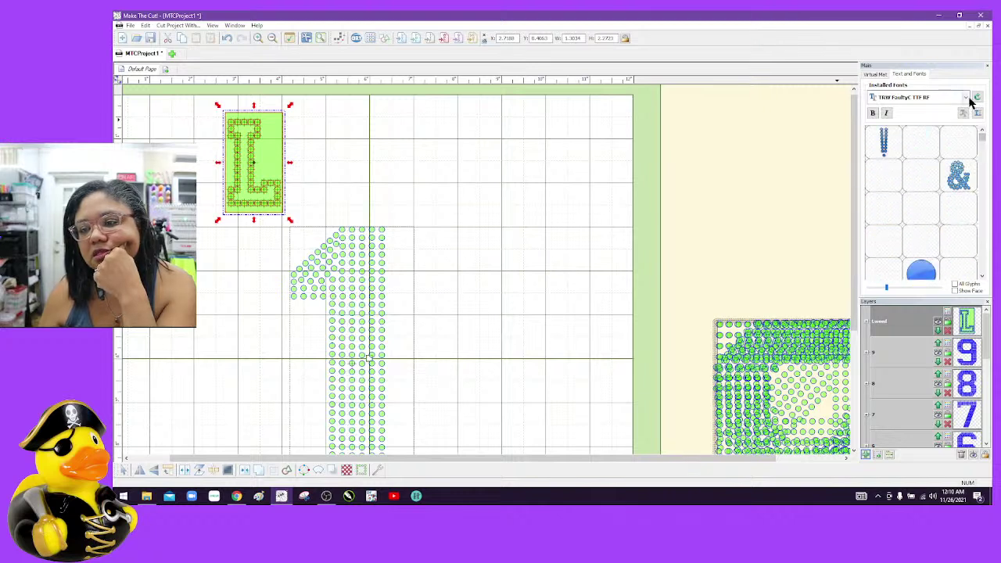
pyautogui.click(967, 98)
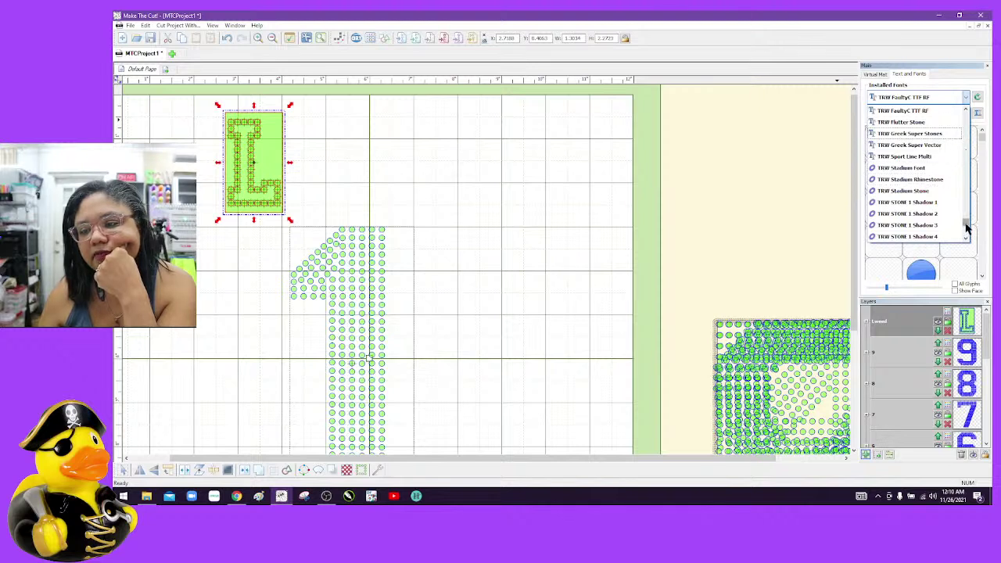
pyautogui.moveTo(968, 227); pyautogui.dragTo(968, 228)
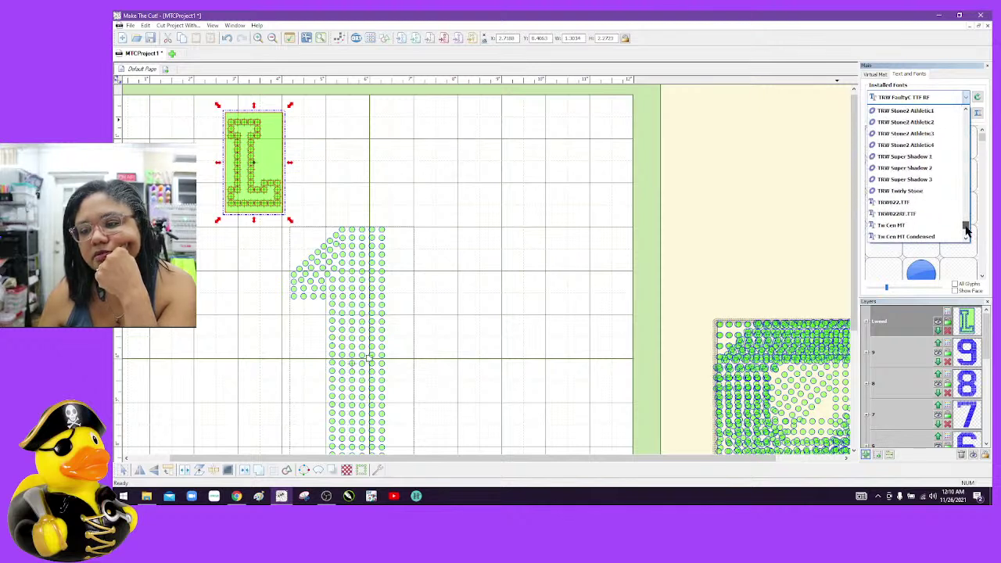
pyautogui.scroll(5, 968, 226)
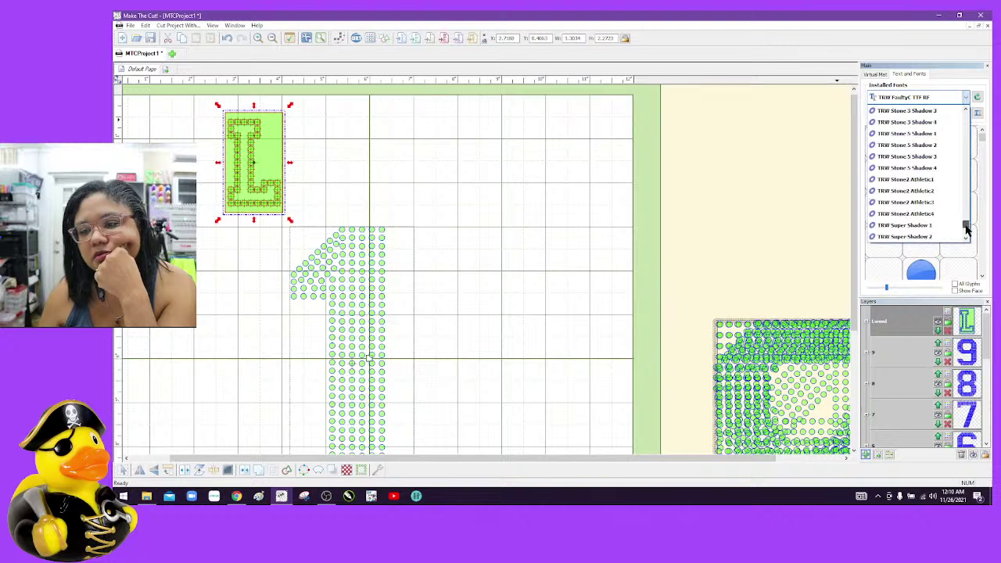
pyautogui.scroll(2, 967, 226)
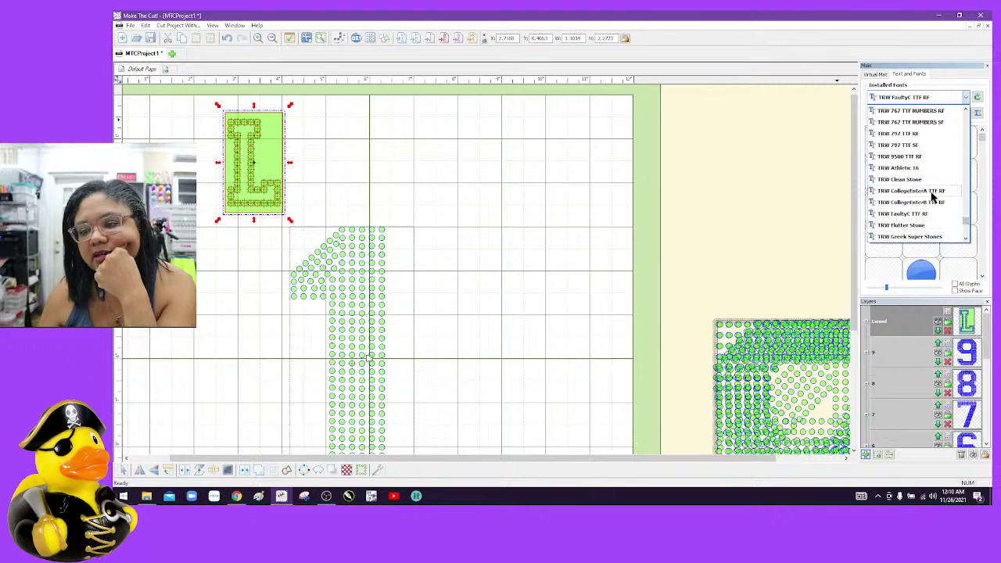
pyautogui.click(933, 195)
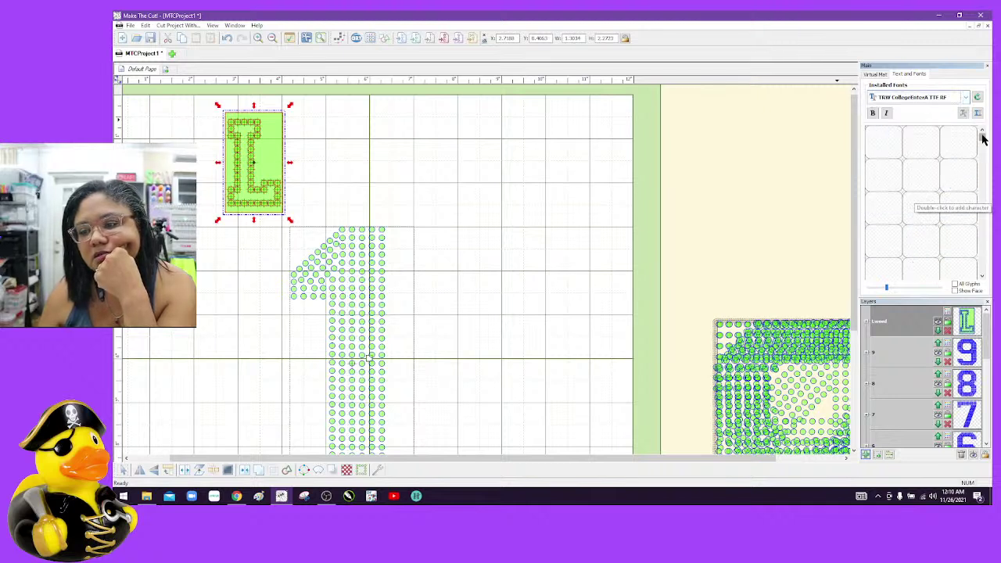
pyautogui.moveTo(982, 160); pyautogui.dragTo(981, 130)
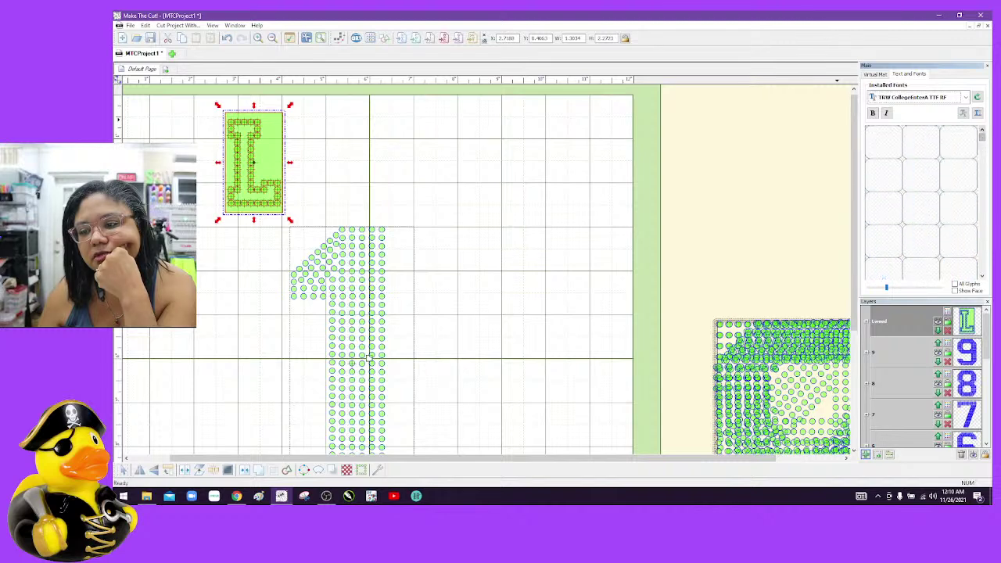
# Preview the TRW Athletic 16 font and look through the other TRW fonts in the list
pyautogui.click(970, 97)
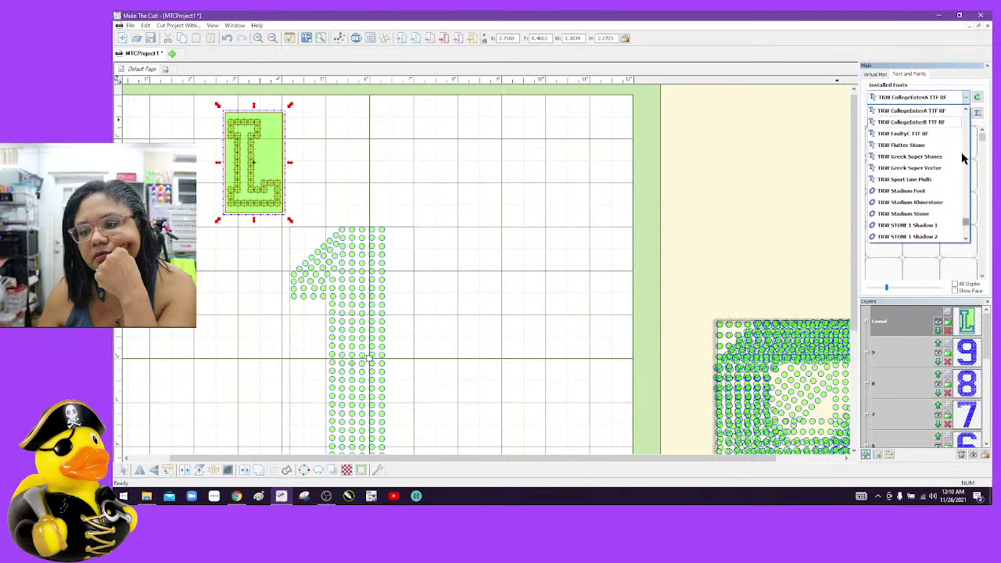
pyautogui.scroll(5, 969, 111)
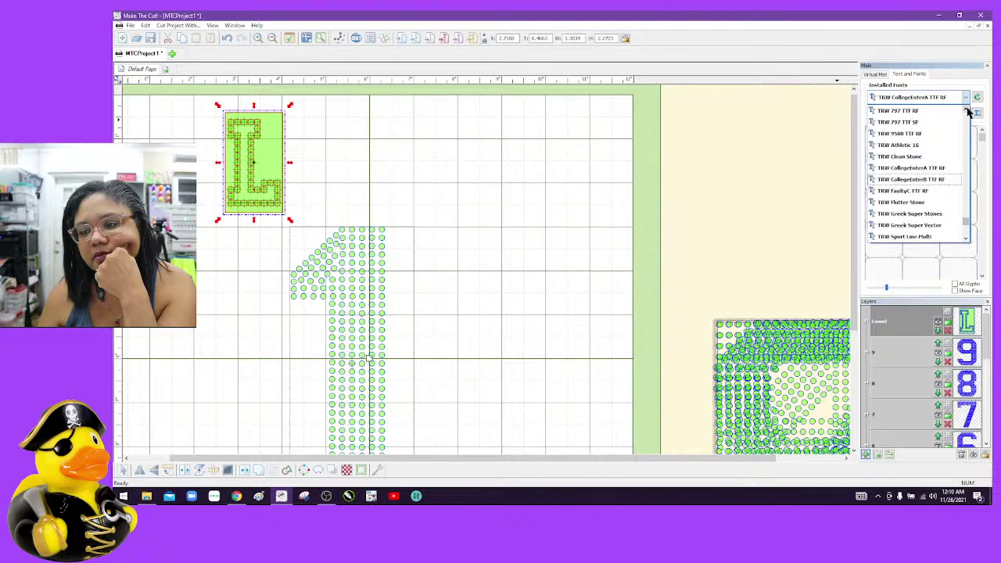
pyautogui.click(944, 146)
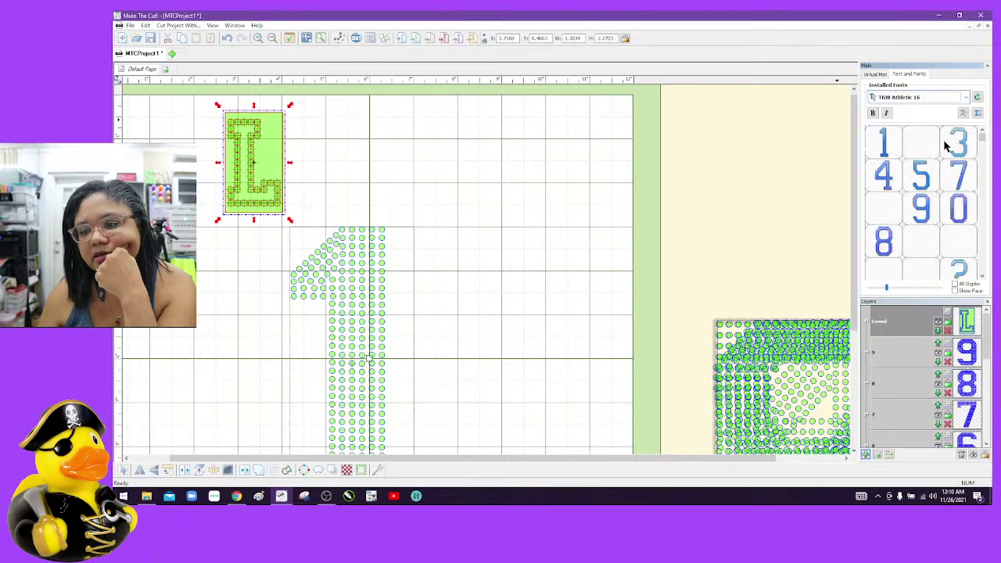
pyautogui.click(967, 98)
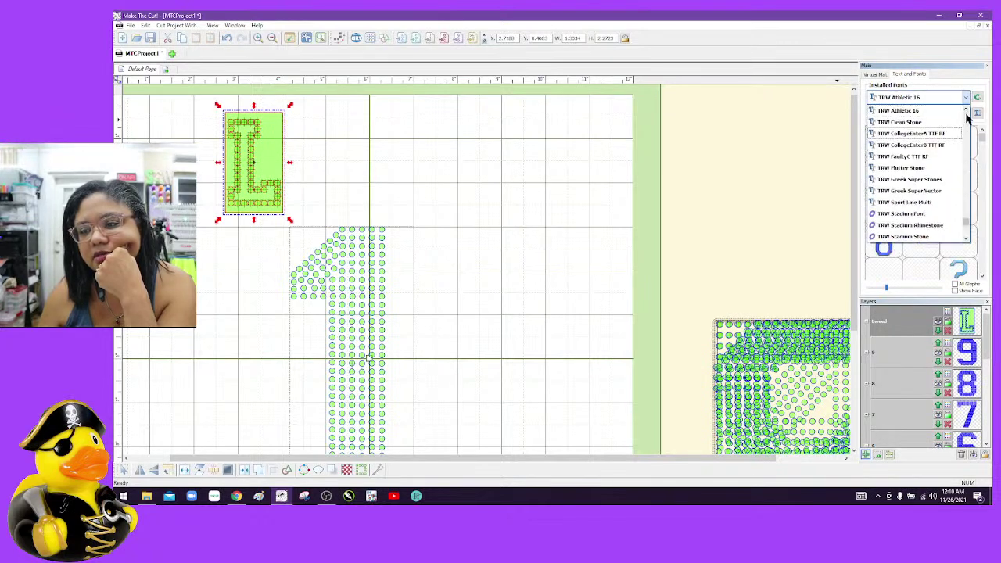
pyautogui.scroll(6, 967, 114)
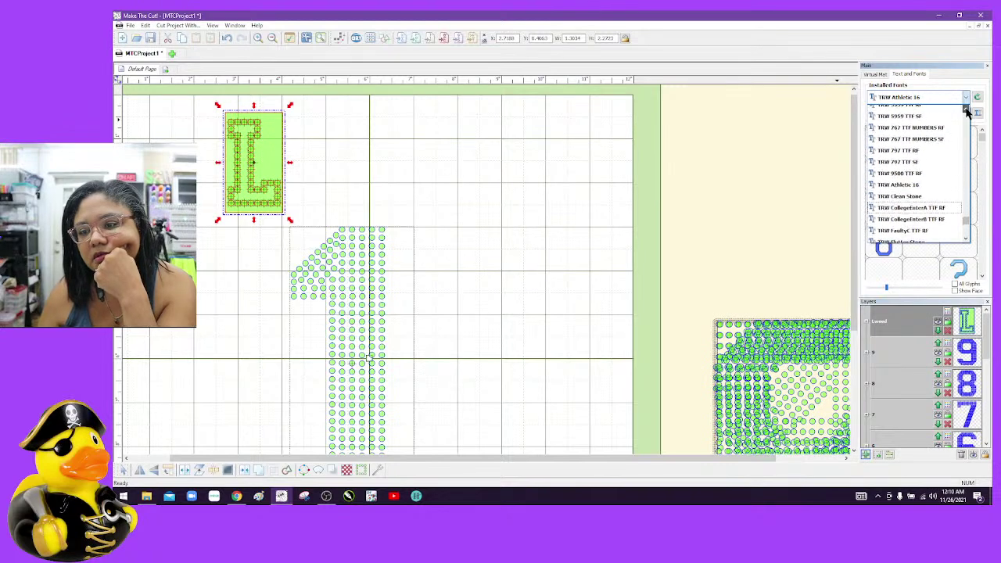
pyautogui.scroll(9, 968, 112)
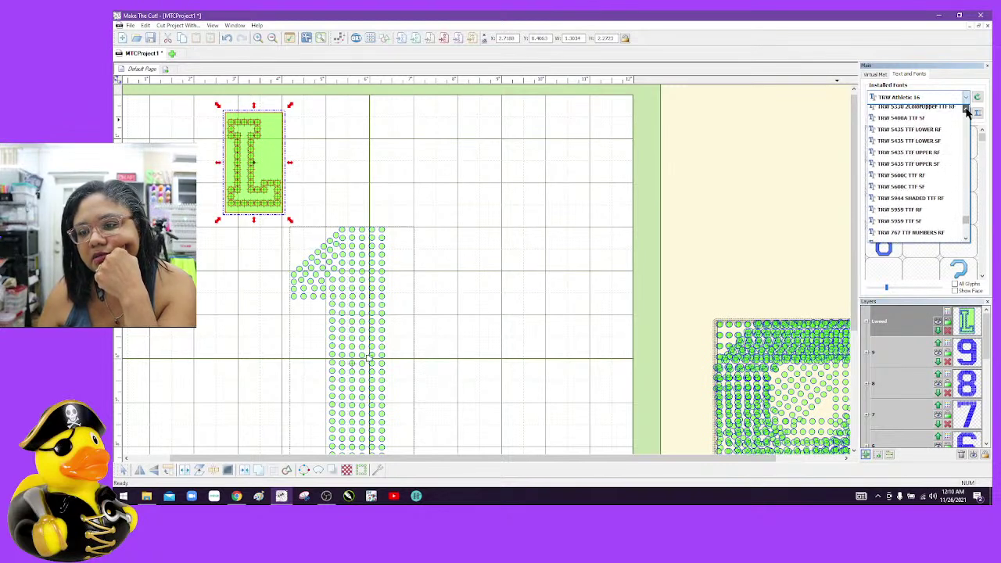
pyautogui.scroll(10, 968, 112)
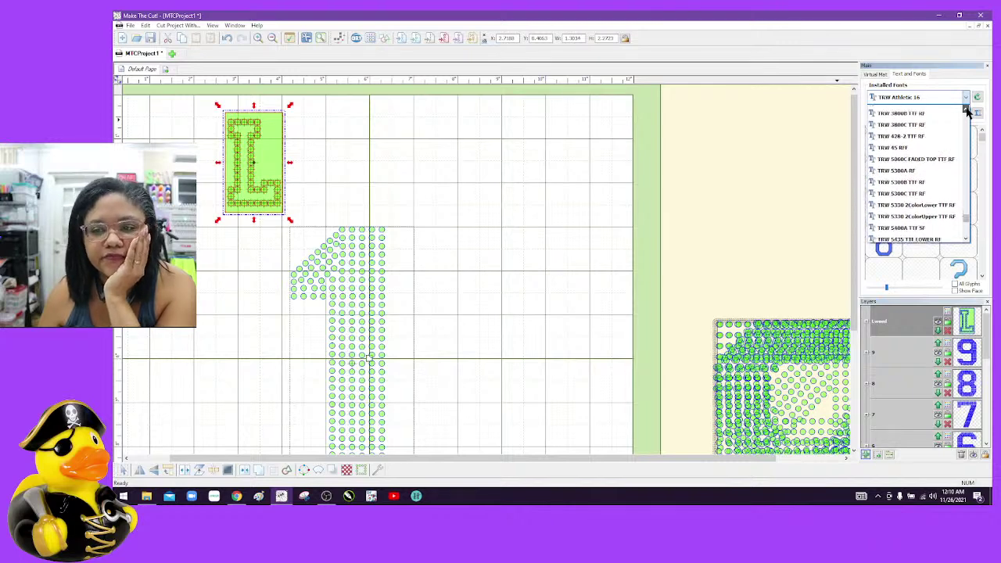
pyautogui.scroll(-5, 939, 157)
pyautogui.click(939, 123)
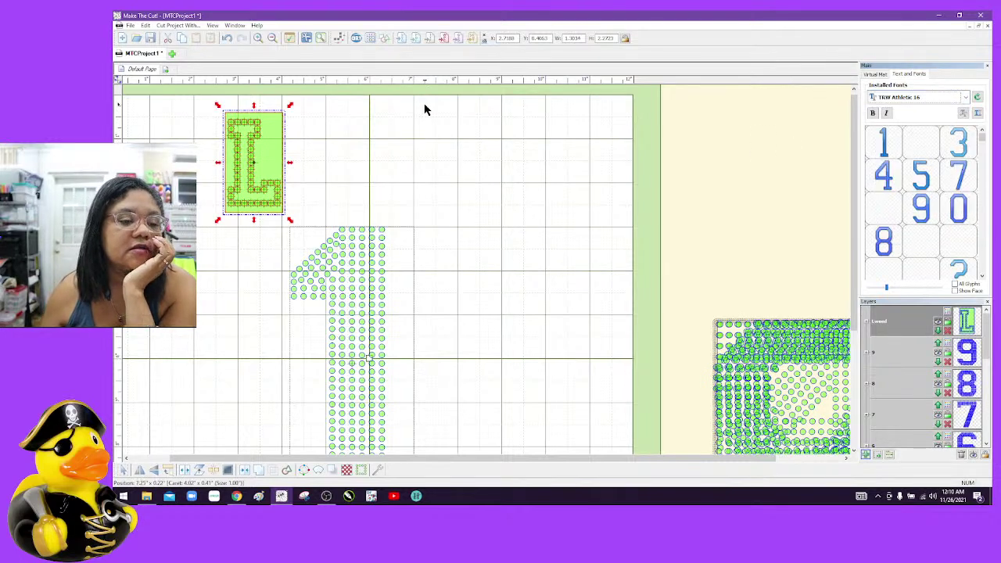
# Move the green weed box off the imported letter L and check the size of one of the letter's dots
pyautogui.moveTo(297, 130); pyautogui.dragTo(384, 144)
pyautogui.click(257, 123)
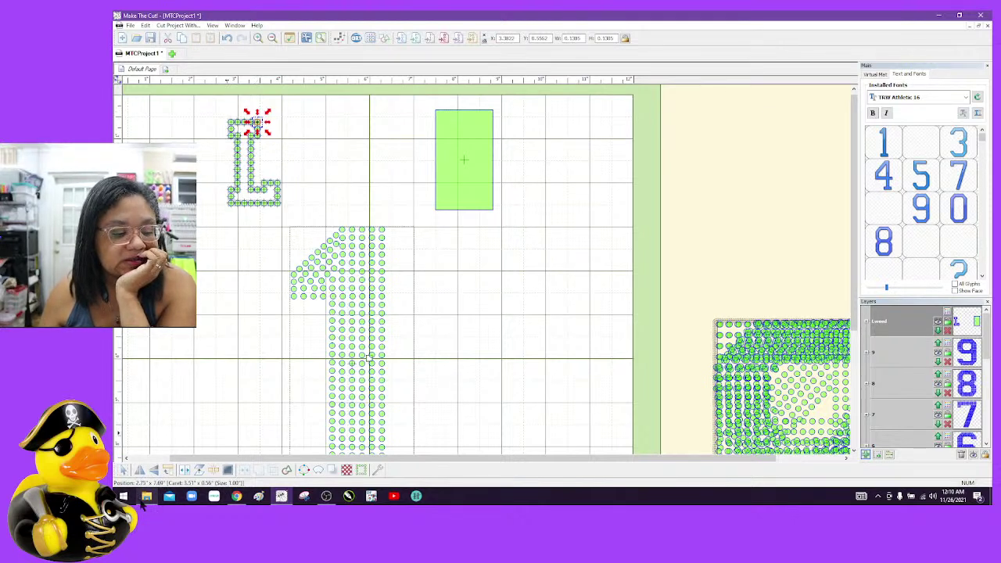
# Switch to File Explorer and look through the Desktop, the YouTube folder on drive D and the Quick access folders and recent files
pyautogui.moveTo(143, 504)
pyautogui.click(145, 477)
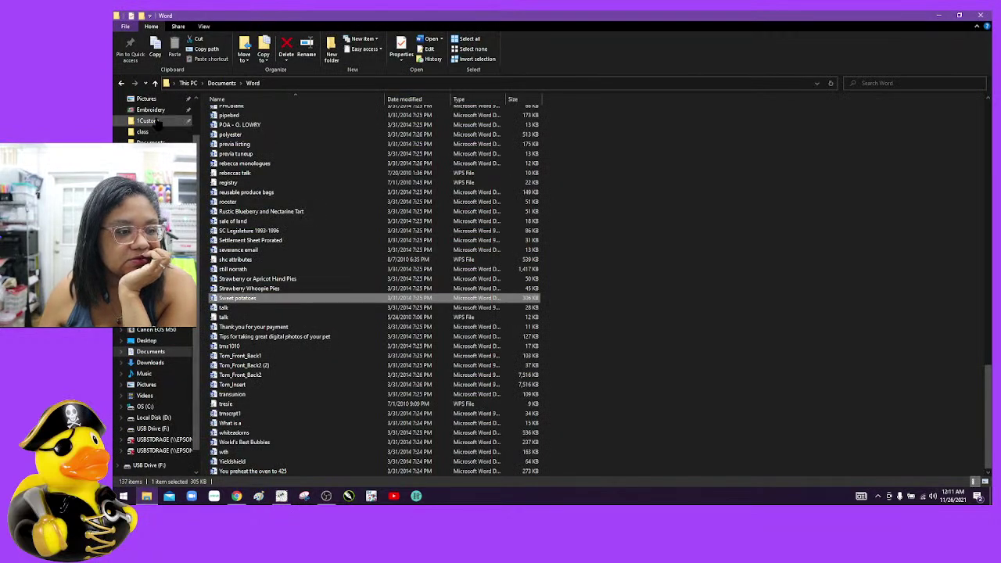
pyautogui.scroll(5, 152, 234)
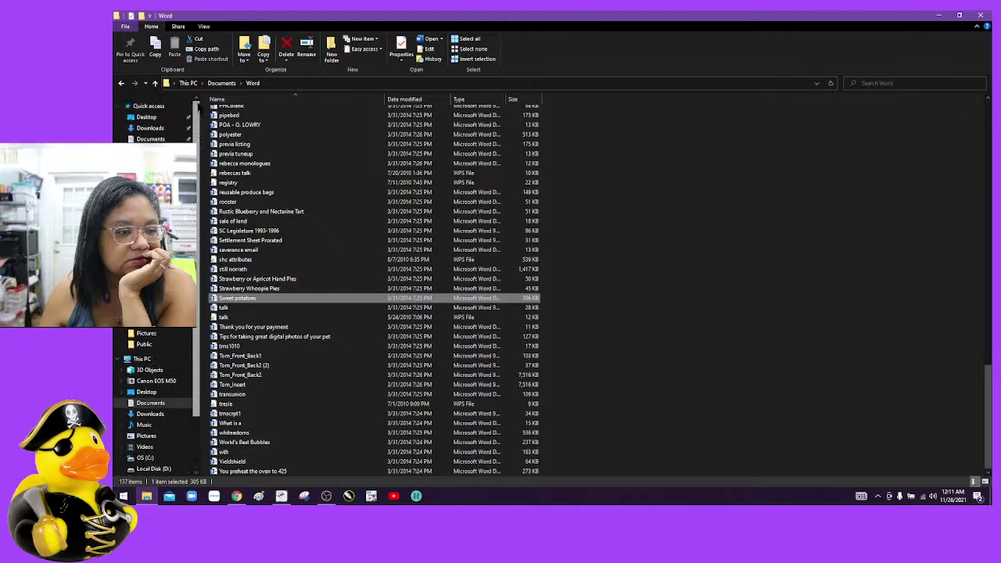
pyautogui.click(146, 116)
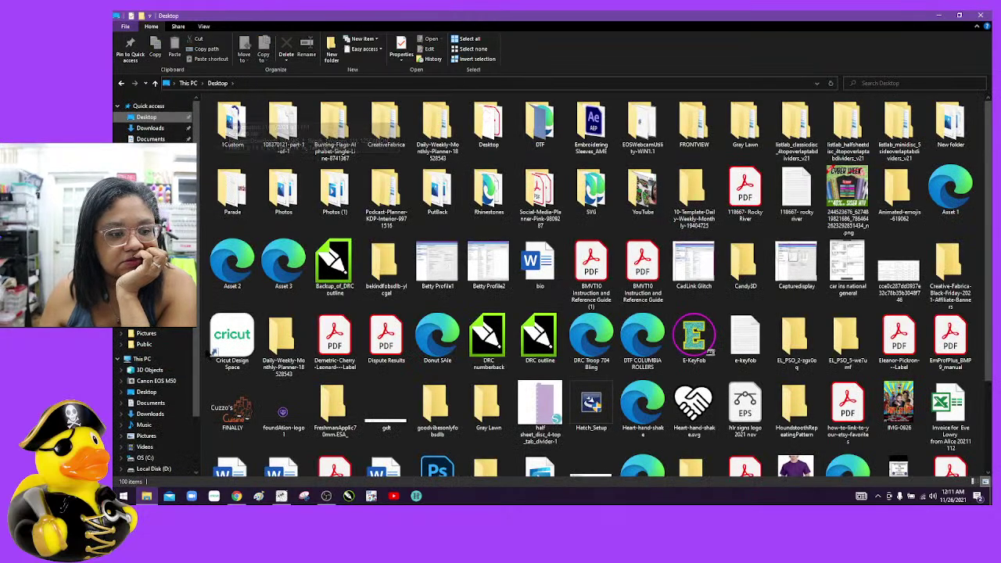
pyautogui.click(154, 468)
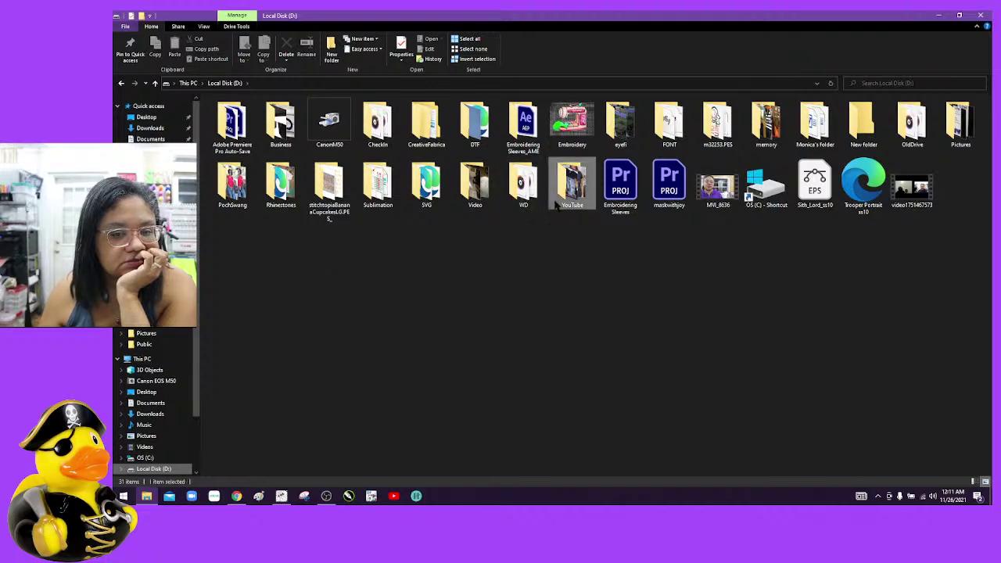
pyautogui.doubleClick(572, 186)
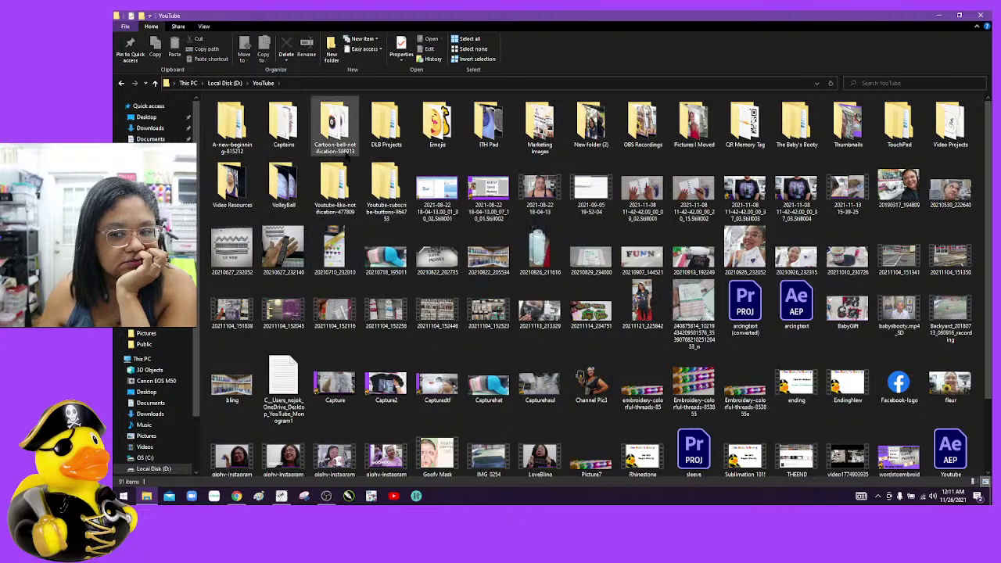
pyautogui.click(148, 117)
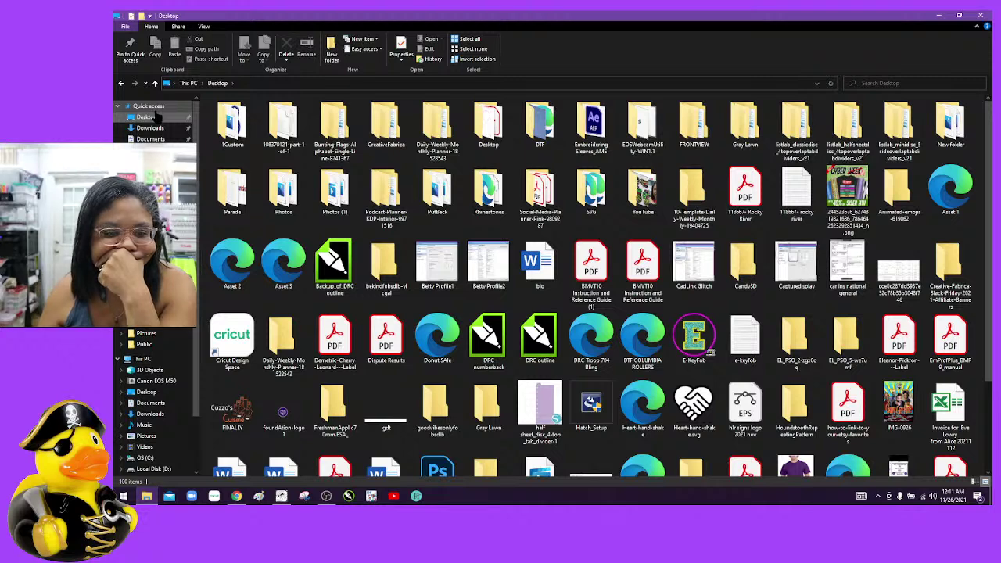
pyautogui.click(147, 106)
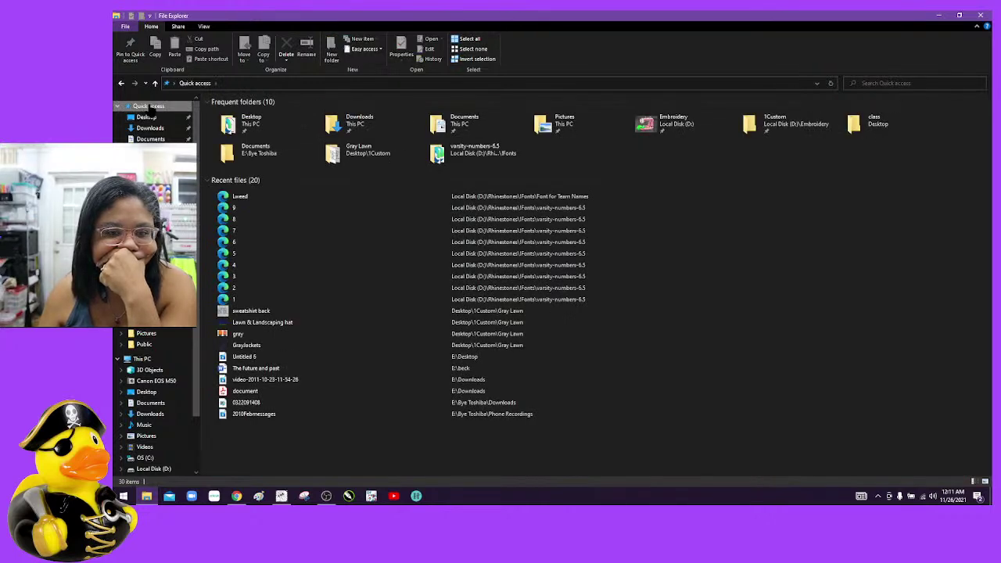
pyautogui.click(866, 133)
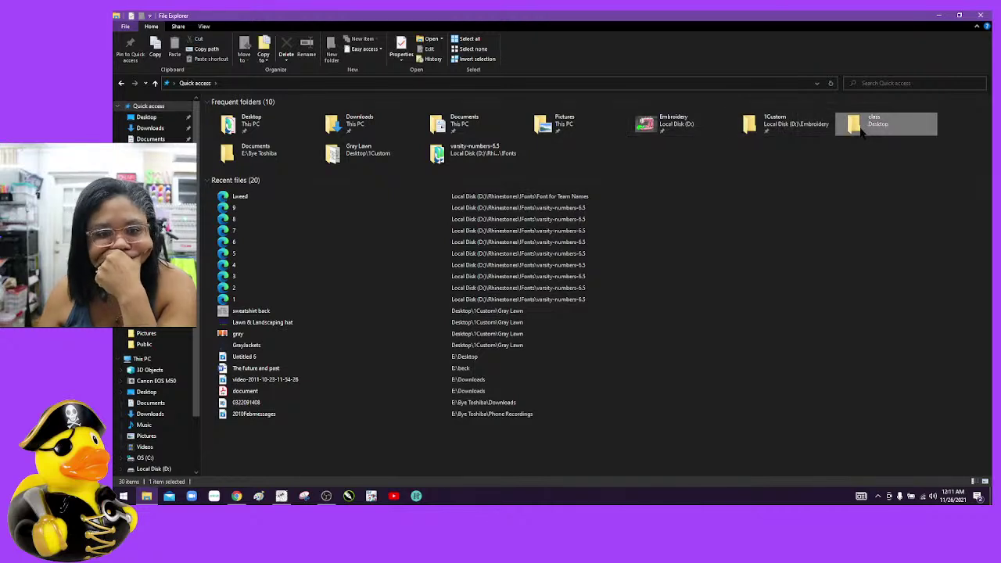
pyautogui.click(149, 117)
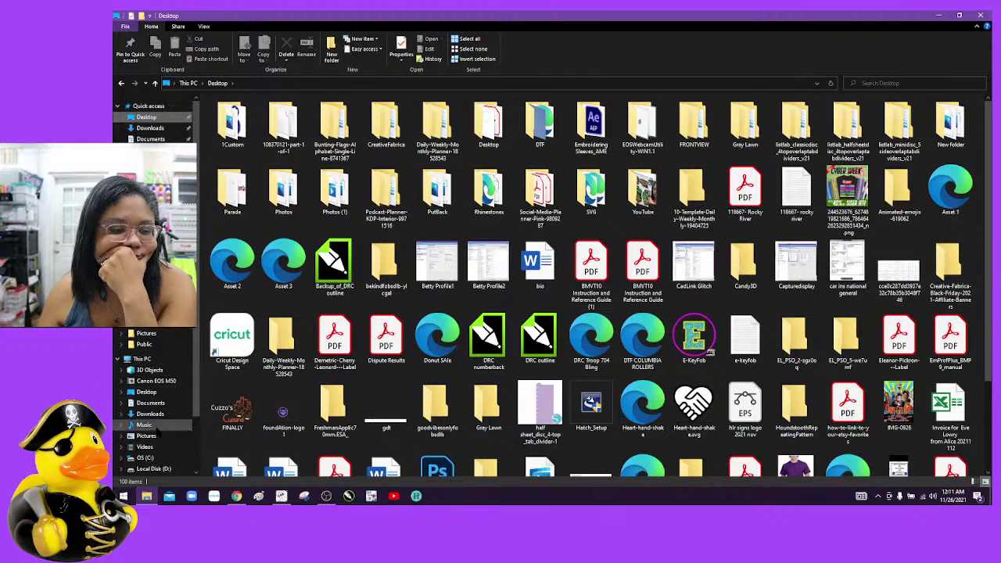
pyautogui.click(943, 15)
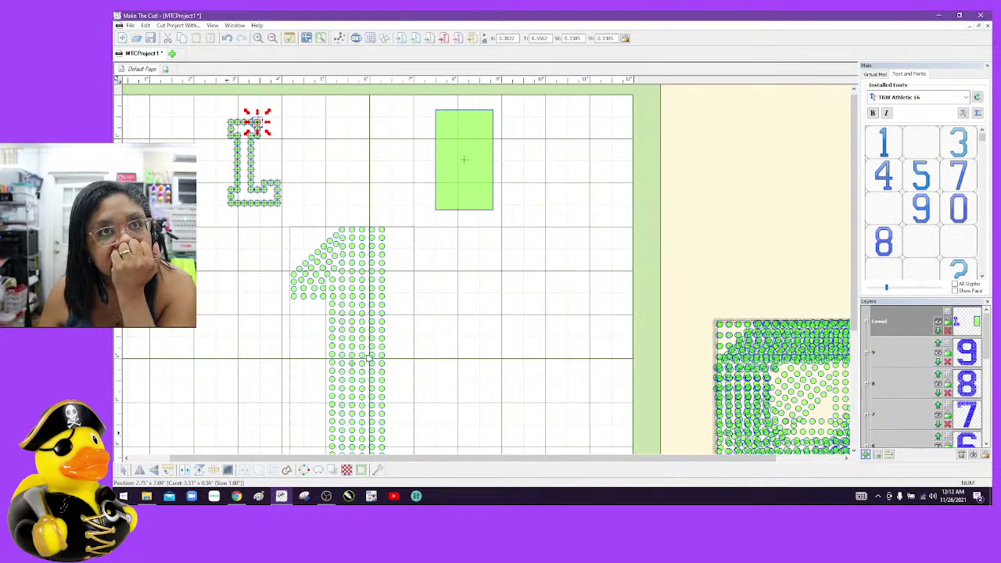
# Check the ss6, ss10 and ss16 stone sizes on the Facebook rhinestone chart in Chrome, and return to Make The Cut
pyautogui.click(236, 496)
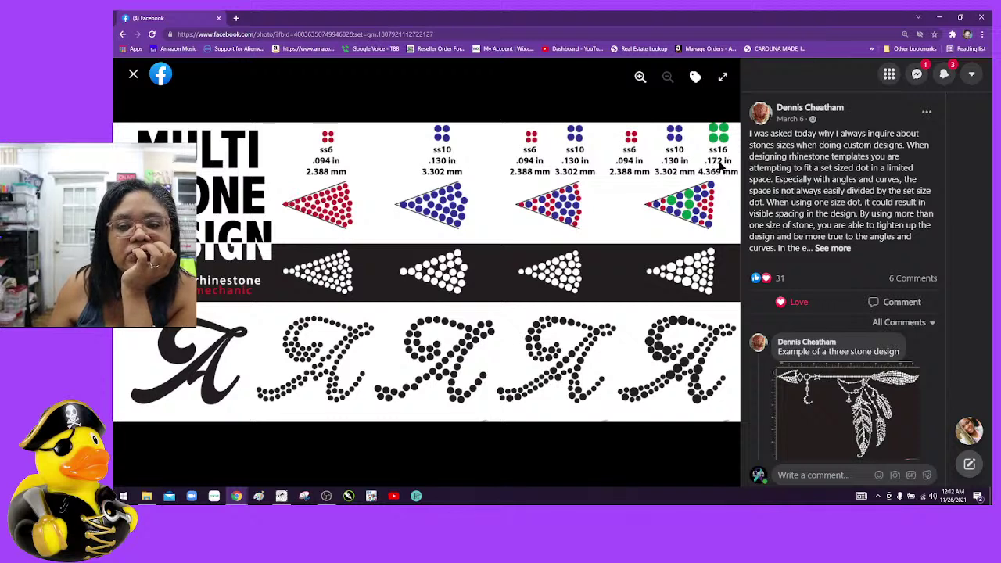
pyautogui.hotkey('alt', 'Tab')
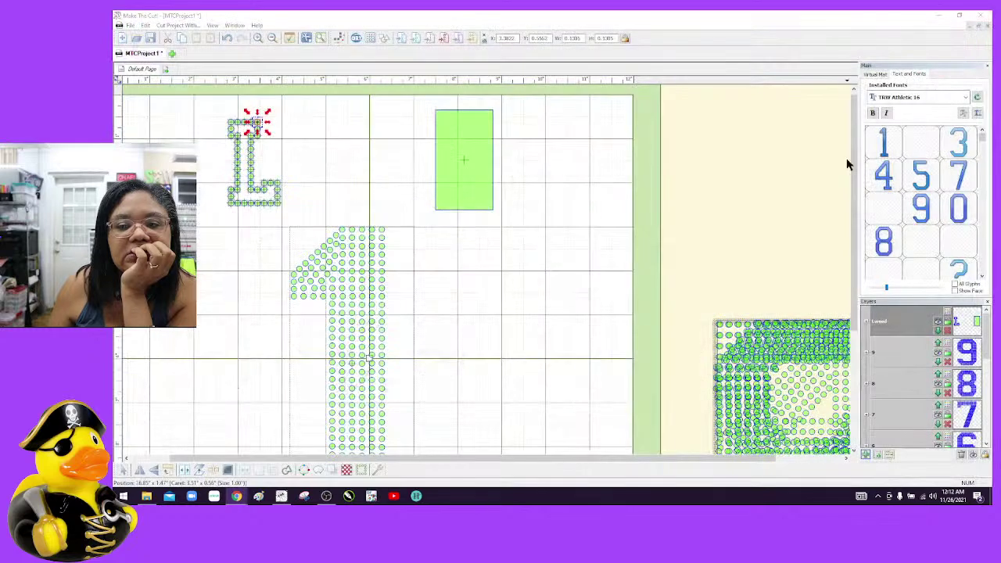
# Enlarge the dotted letter L to about 1.41 by 2.34 in, selecting single circles to check their size
pyautogui.moveTo(208, 108); pyautogui.dragTo(291, 225)
pyautogui.click(311, 186)
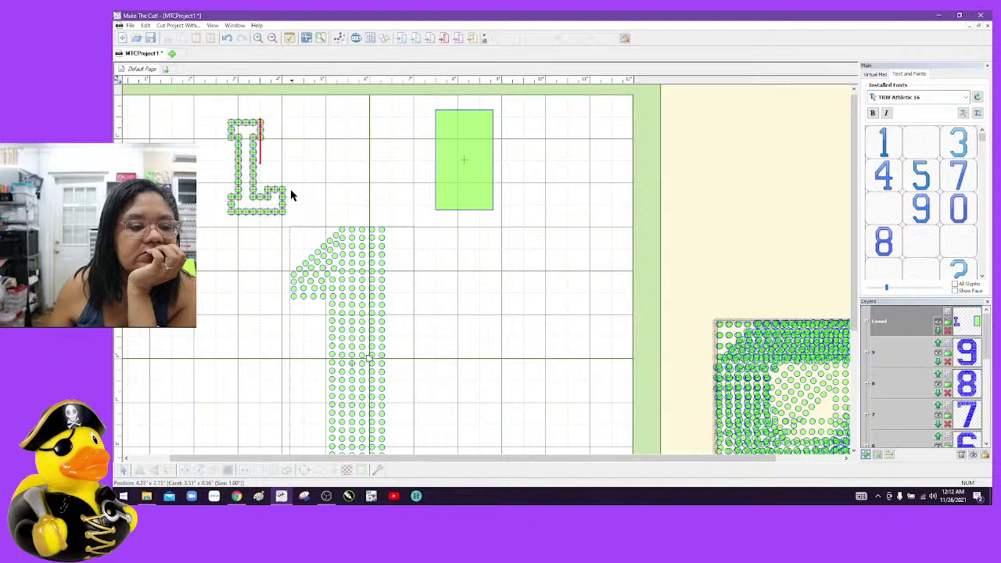
pyautogui.click(280, 191)
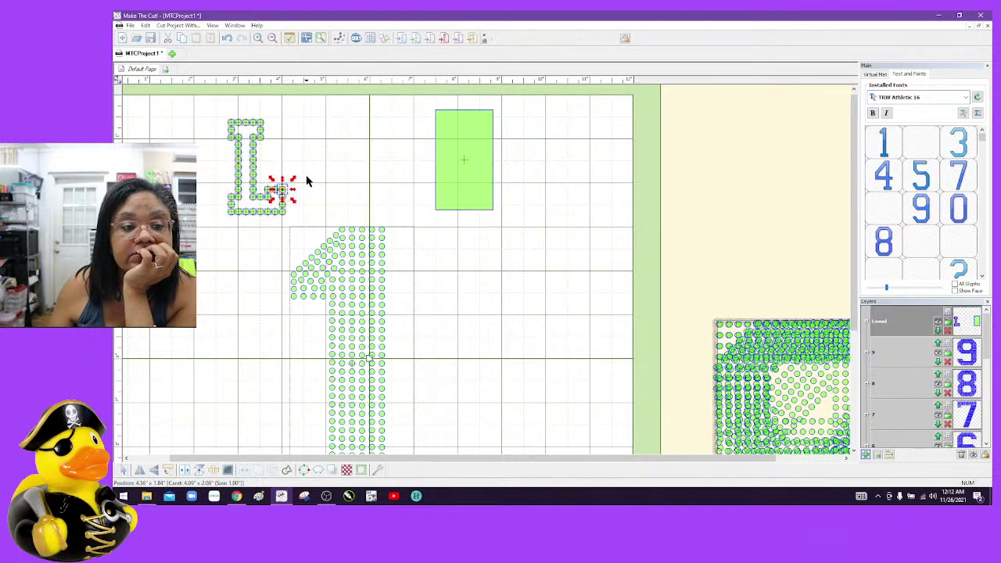
pyautogui.moveTo(212, 111); pyautogui.dragTo(309, 242)
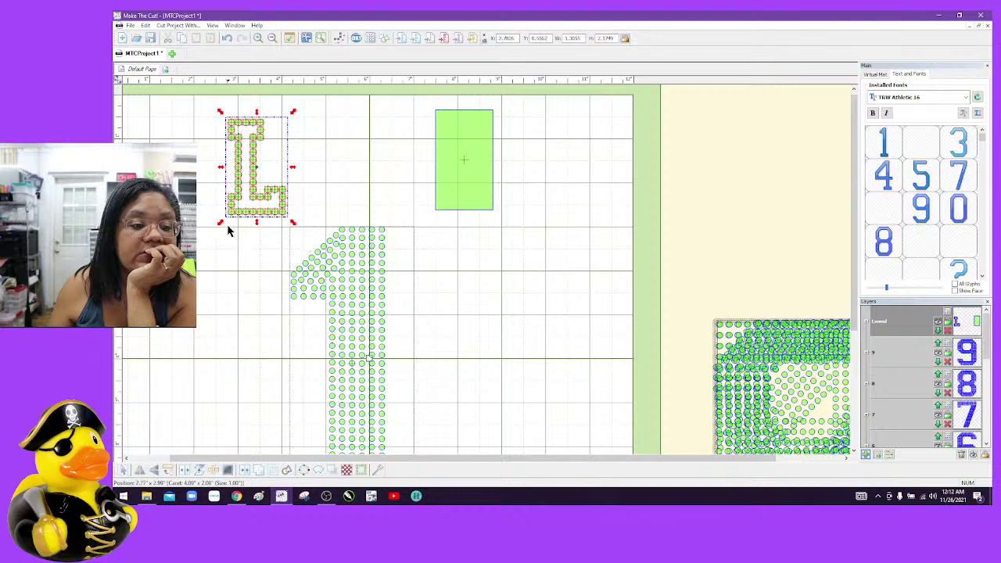
pyautogui.moveTo(219, 224); pyautogui.dragTo(217, 230)
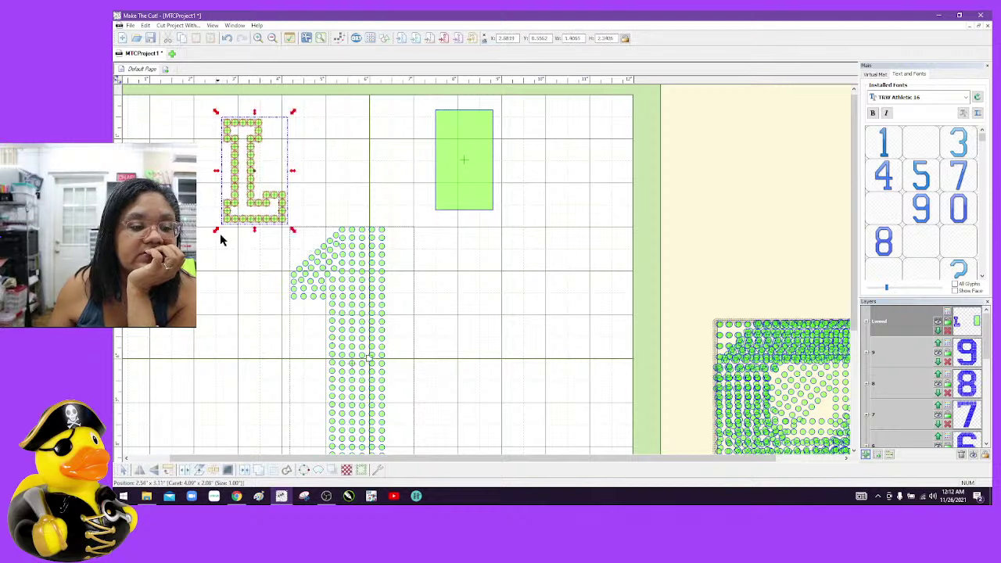
pyautogui.click(221, 235)
pyautogui.click(228, 205)
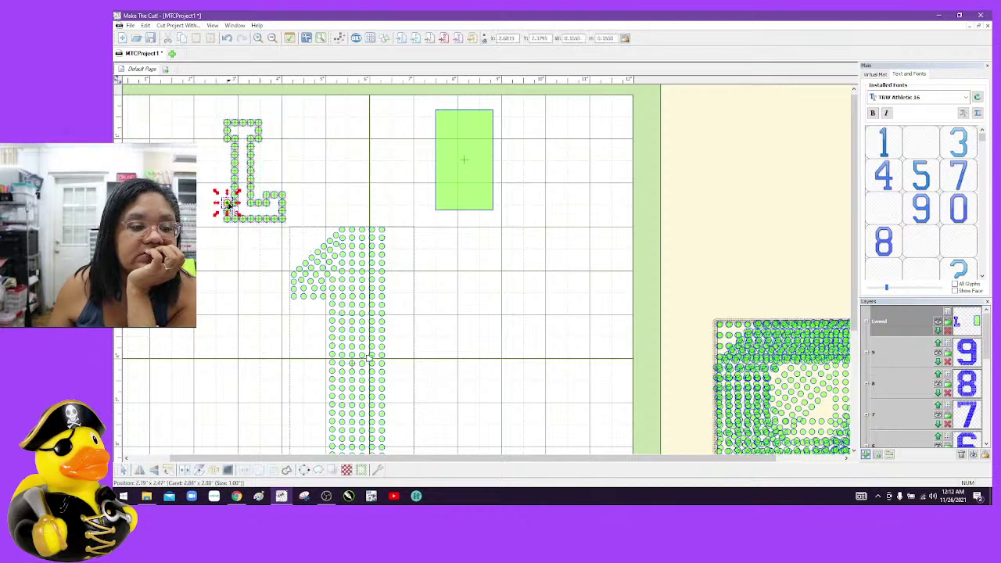
# Enlarge the dotted letter L further to about 1.63 in wide, rechecking the size of a stem circle
pyautogui.moveTo(187, 106); pyautogui.dragTo(297, 243)
pyautogui.moveTo(216, 231); pyautogui.dragTo(210, 246)
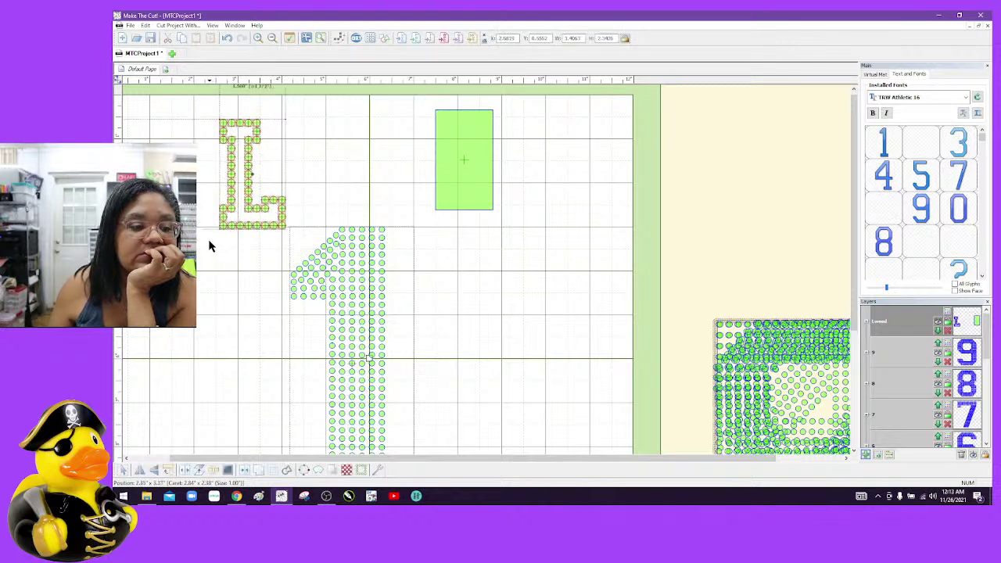
pyautogui.click(230, 196)
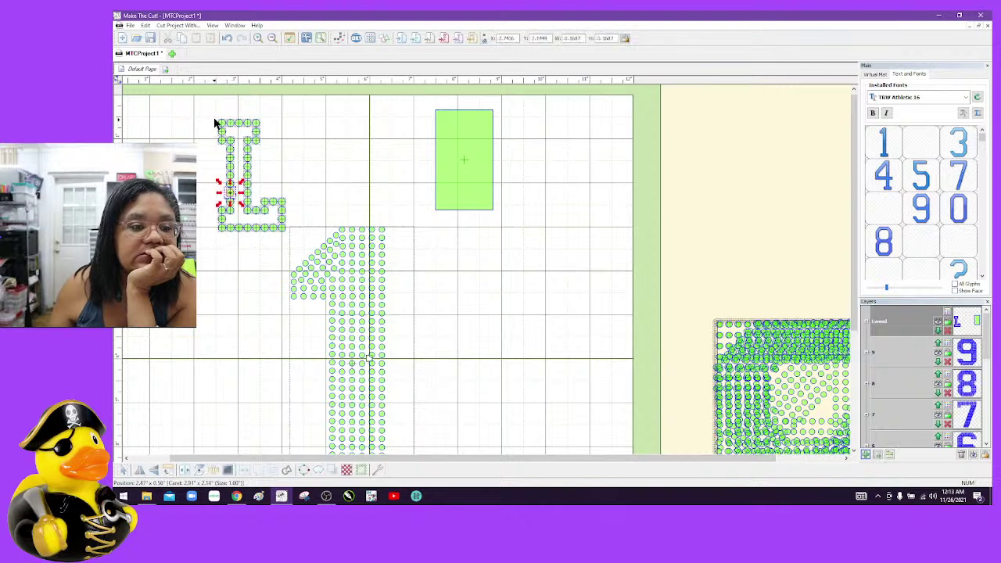
pyautogui.moveTo(205, 108); pyautogui.dragTo(302, 258)
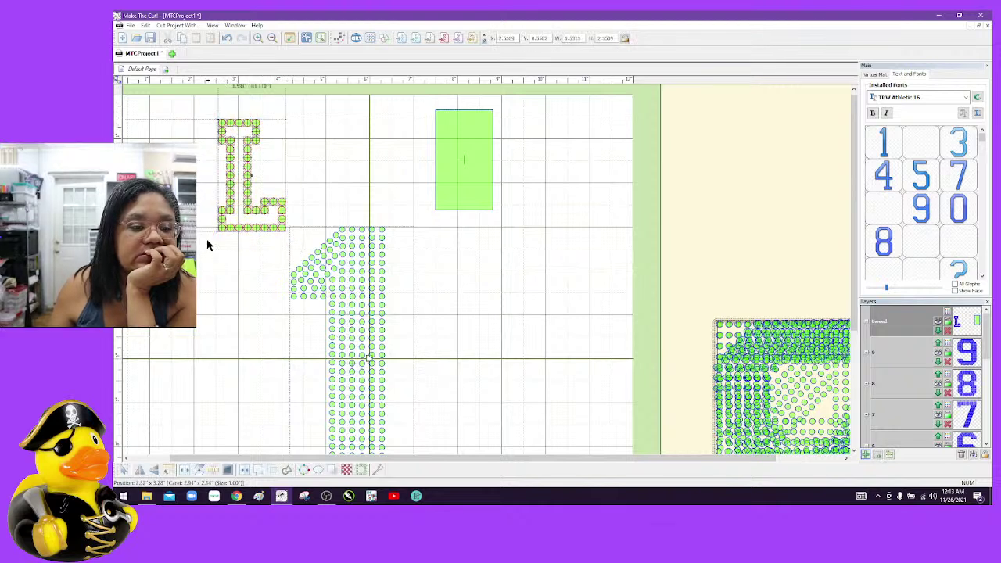
pyautogui.click(205, 249)
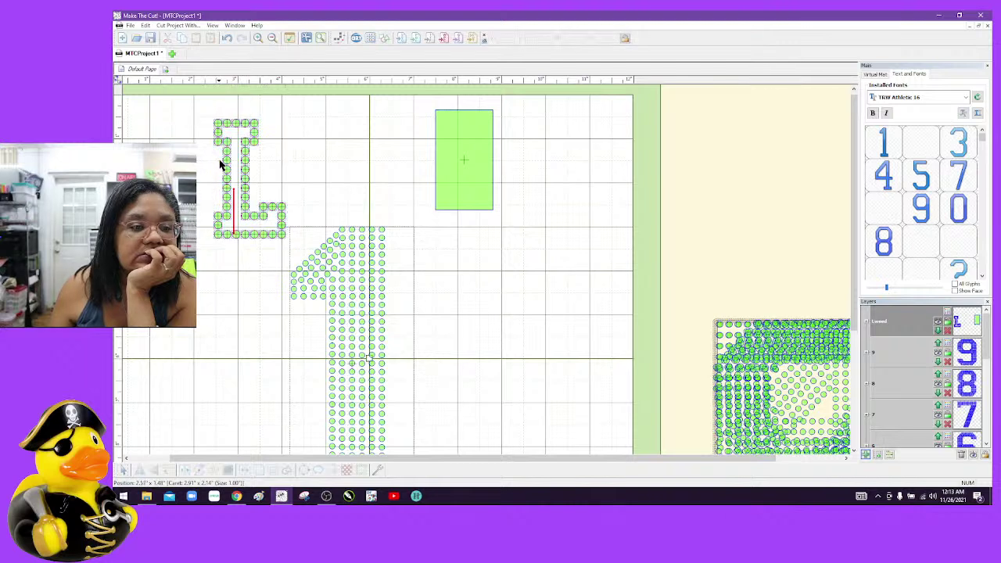
pyautogui.click(225, 163)
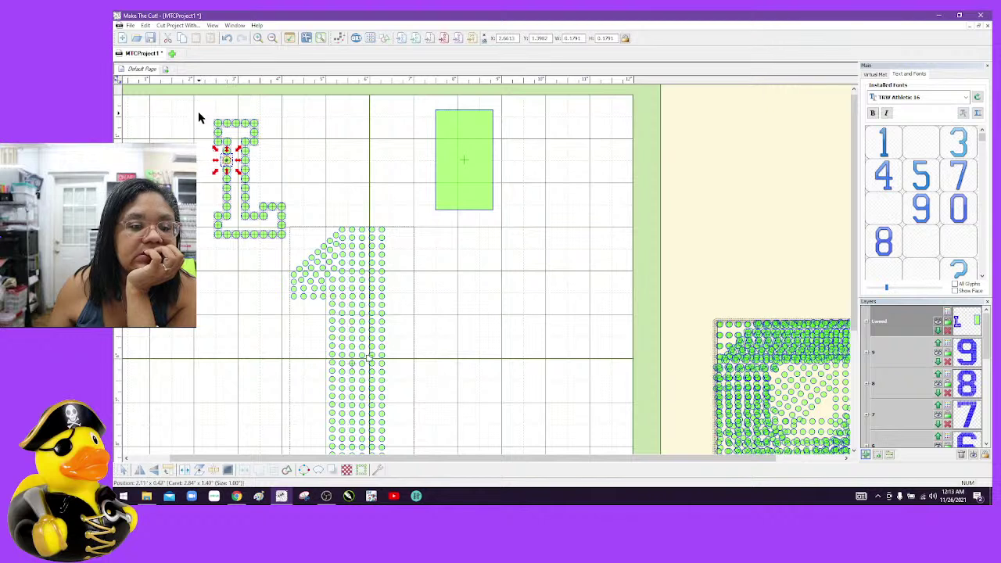
# Shrink the dotted letter L to about 1.56 by 2.60 in, checking the size of individual circles
pyautogui.moveTo(199, 107); pyautogui.dragTo(296, 257)
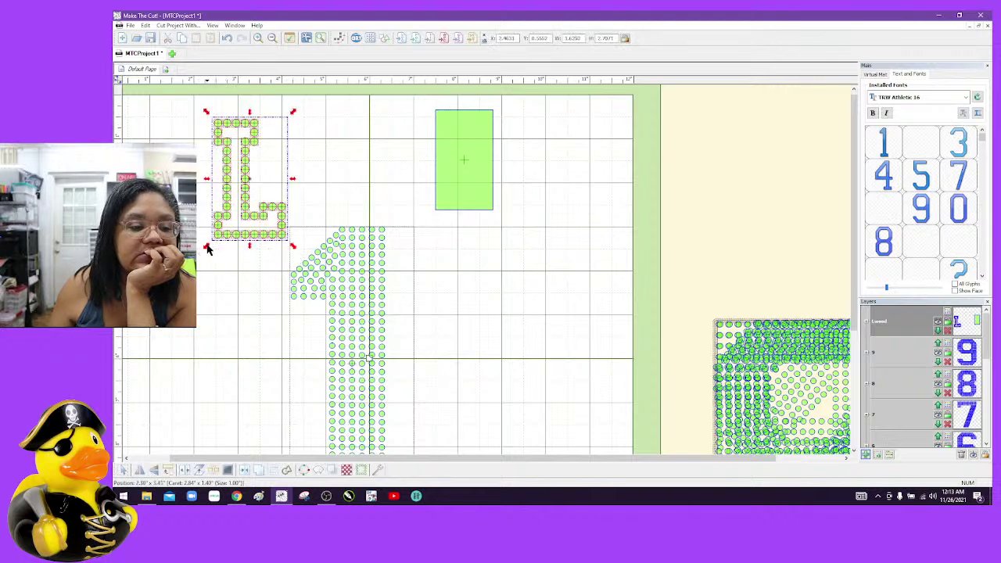
pyautogui.click(206, 242)
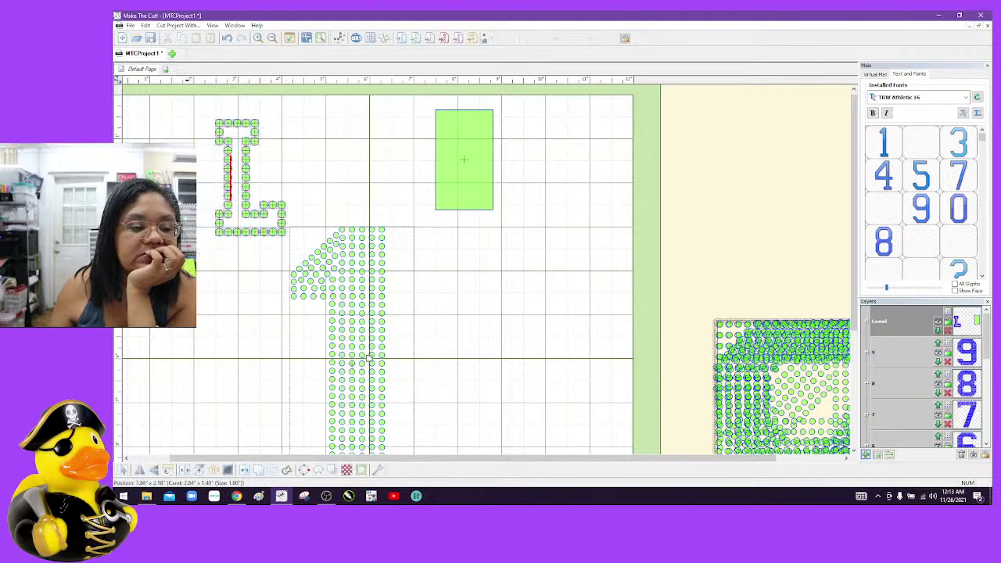
pyautogui.click(227, 201)
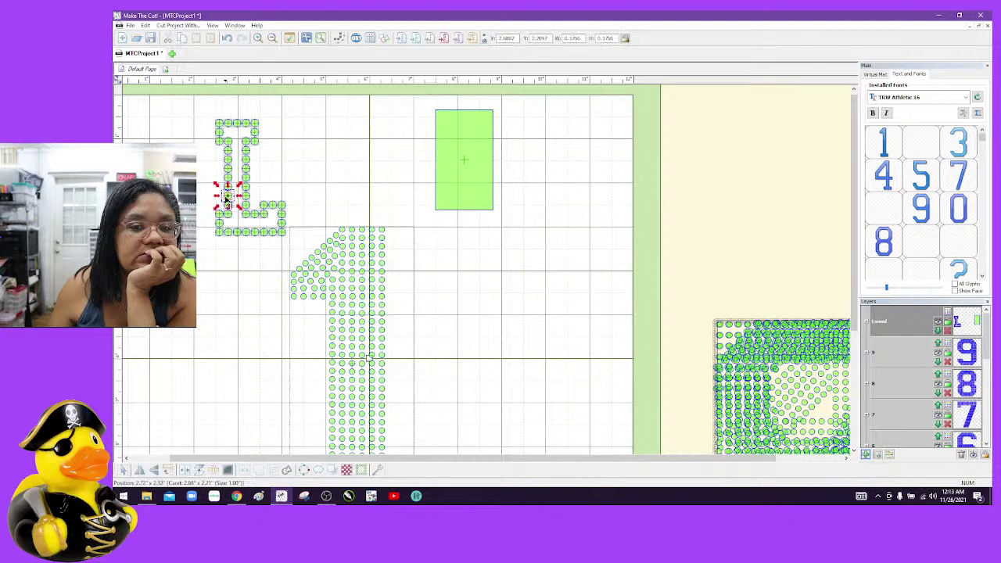
pyautogui.moveTo(214, 111); pyautogui.dragTo(316, 264)
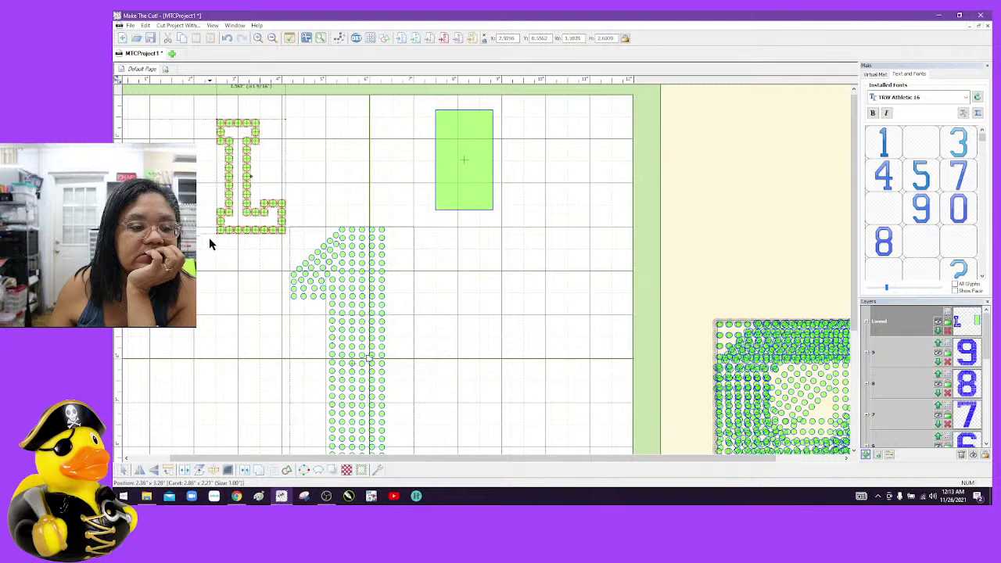
pyautogui.click(211, 244)
pyautogui.click(223, 142)
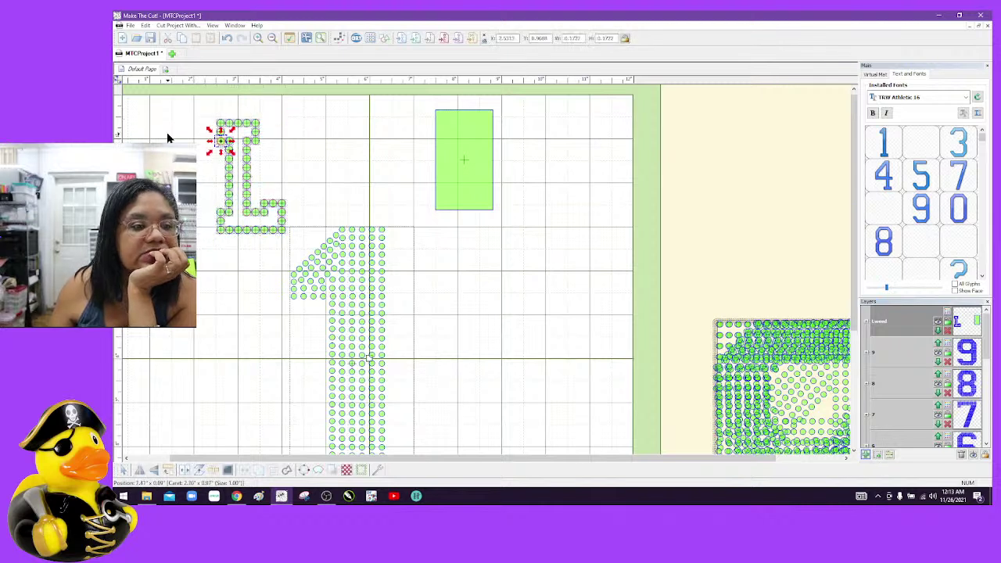
pyautogui.press('Delete')
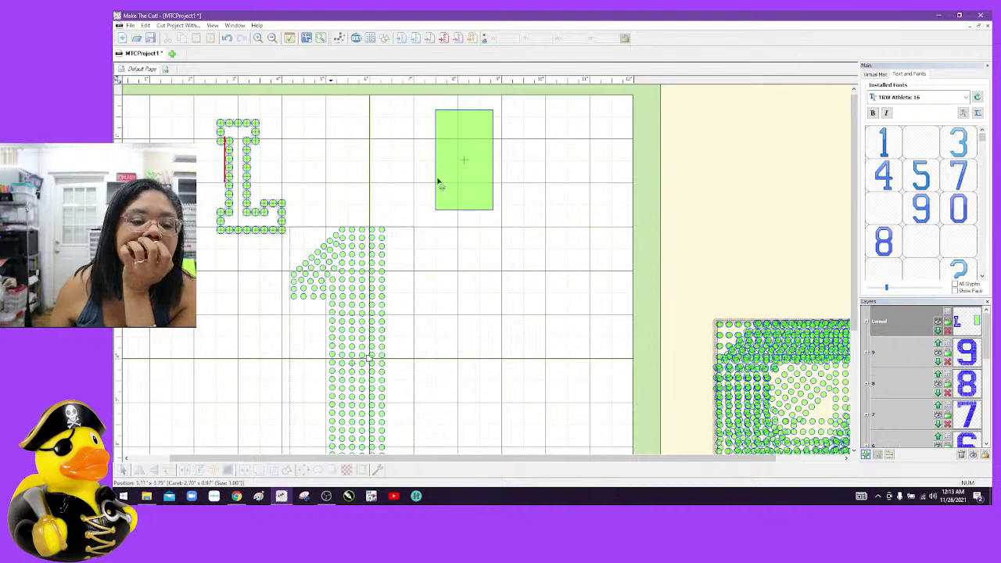
# Delete the green rectangle and the whole dotted letter L from the mat
pyautogui.click(485, 181)
pyautogui.press('Delete')
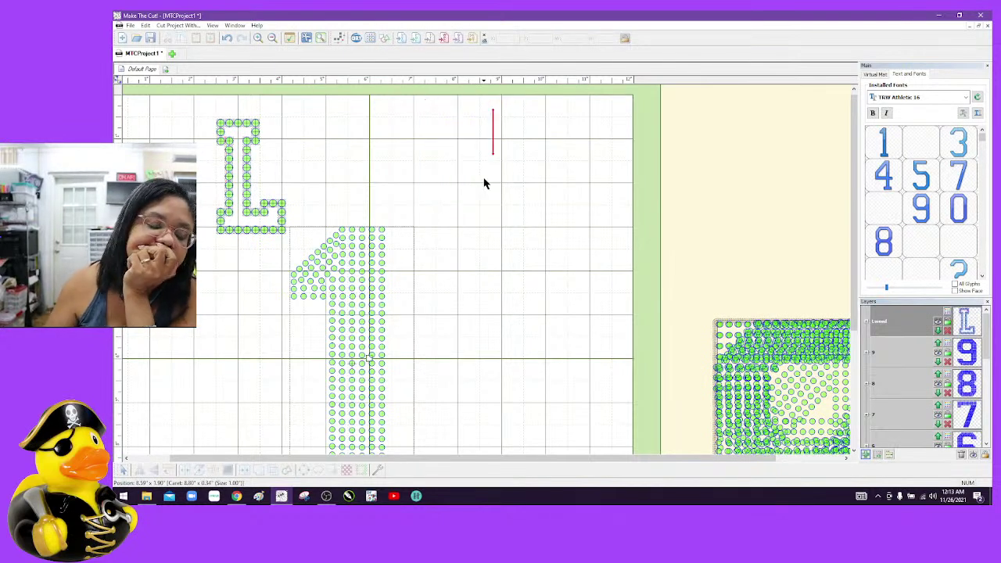
pyautogui.moveTo(185, 108); pyautogui.dragTo(293, 254)
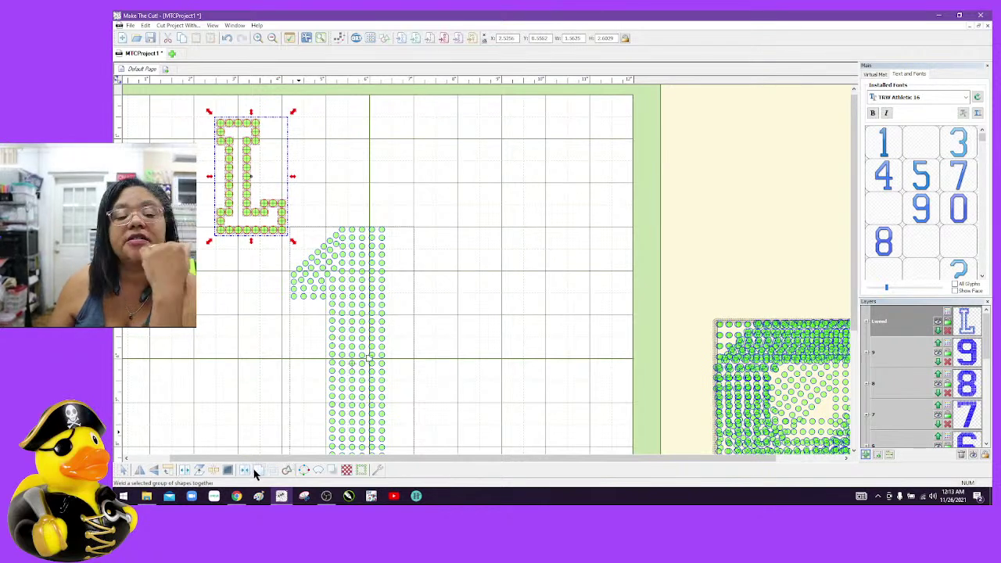
pyautogui.press('BackSpace')
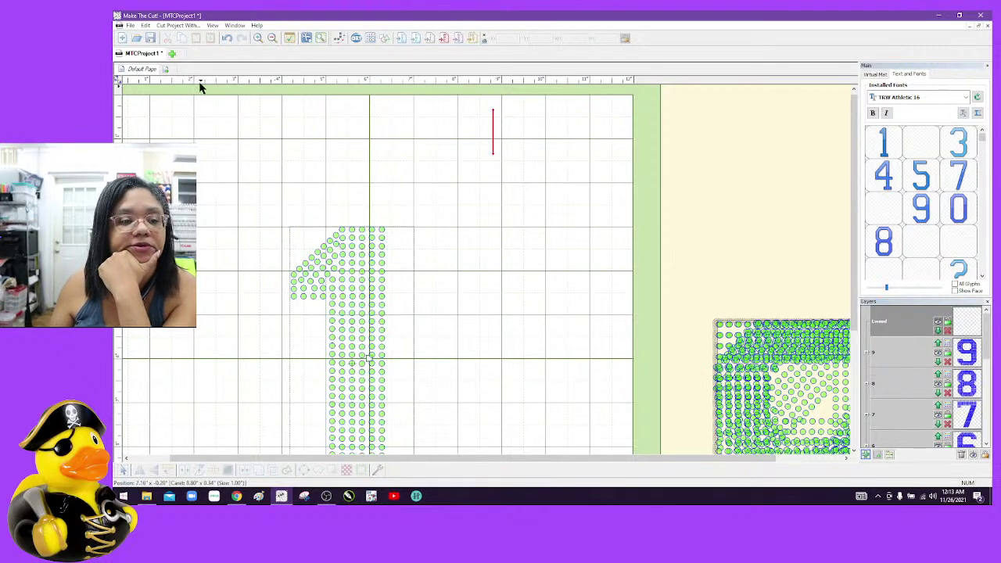
pyautogui.click(126, 26)
pyautogui.click(127, 26)
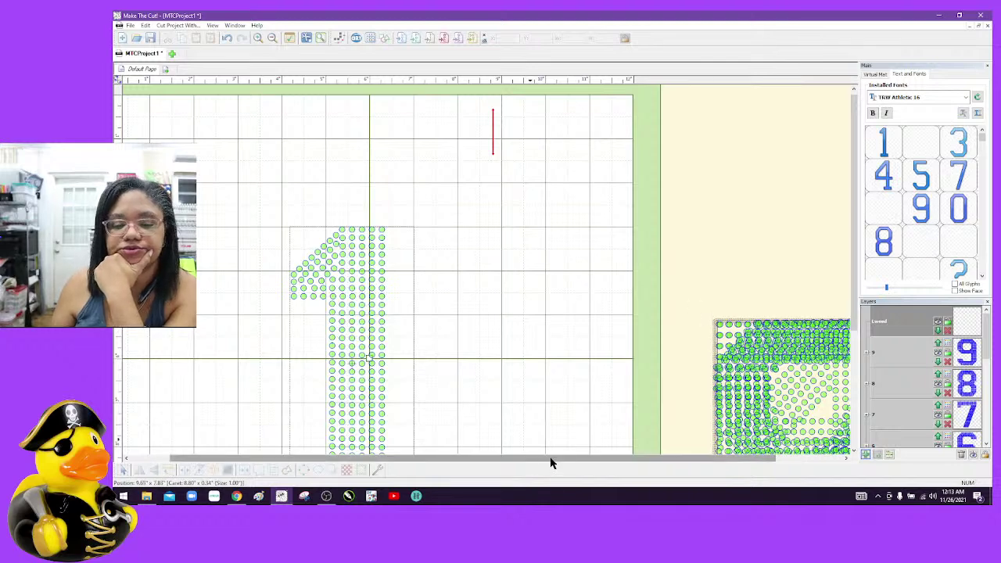
# Move the stack of dotted digits from beside the mat onto the mat, over the number 1
pyautogui.moveTo(550, 459); pyautogui.dragTo(642, 465)
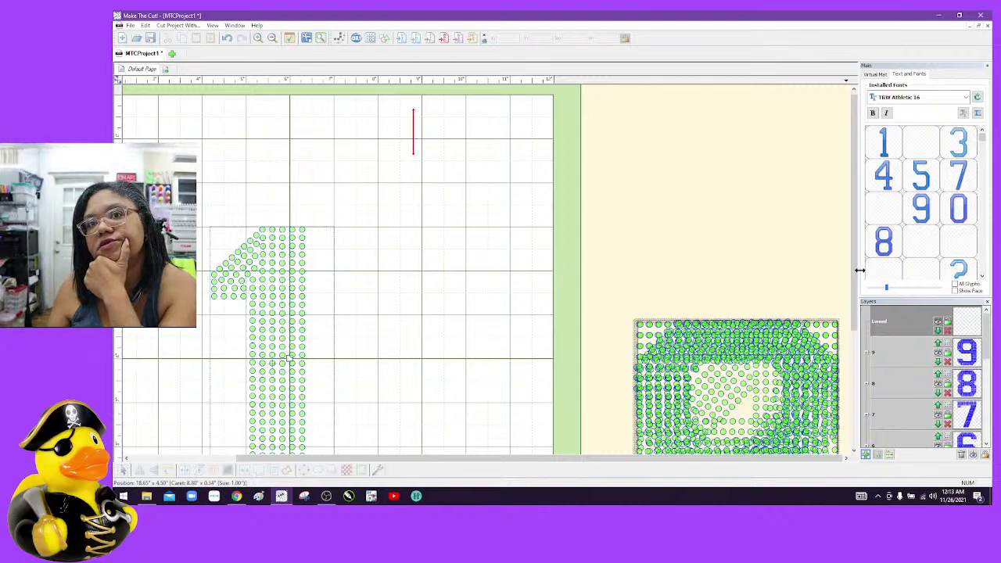
pyautogui.moveTo(856, 263); pyautogui.dragTo(616, 151)
pyautogui.moveTo(675, 204); pyautogui.dragTo(366, 118)
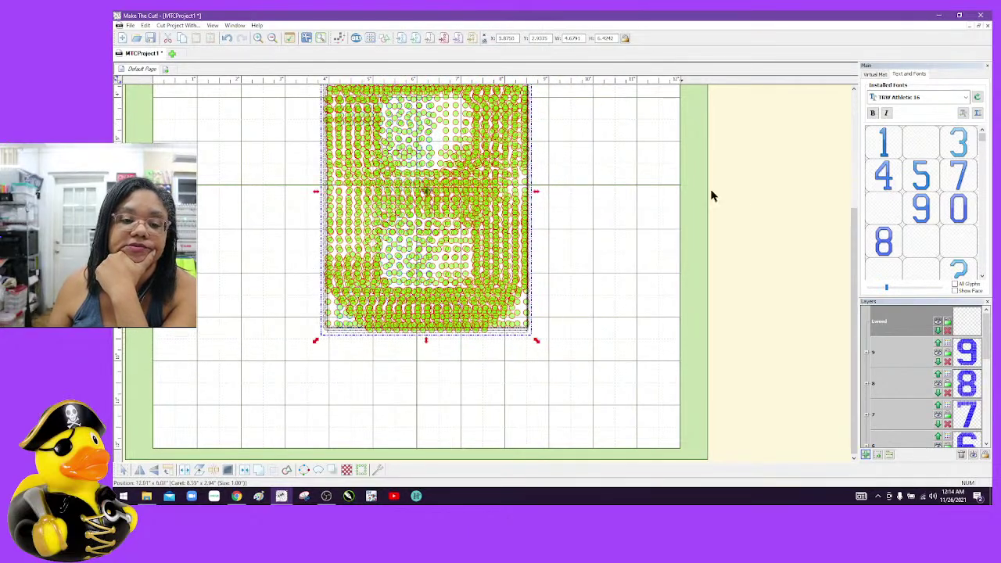
pyautogui.moveTo(852, 263); pyautogui.dragTo(855, 213)
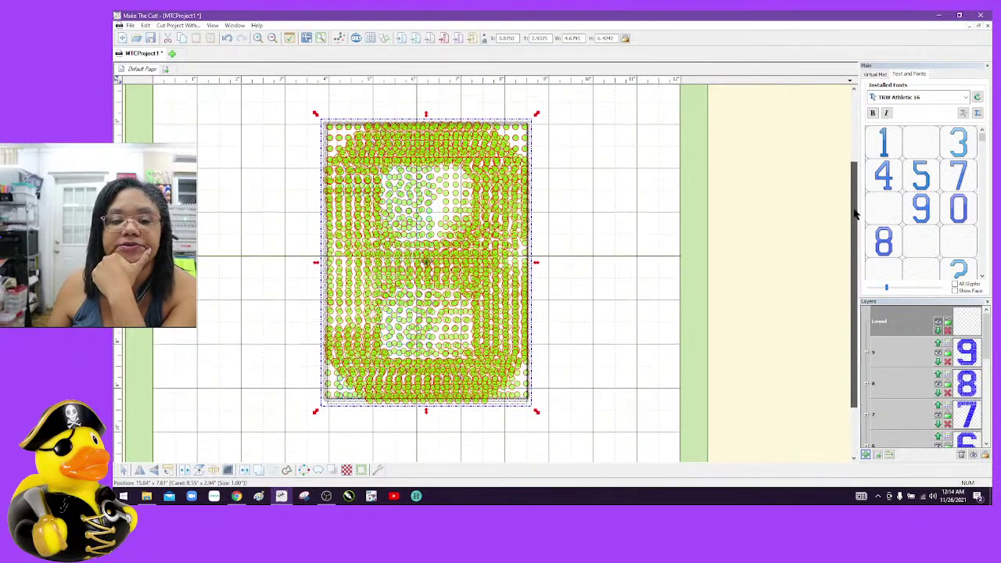
pyautogui.click(616, 139)
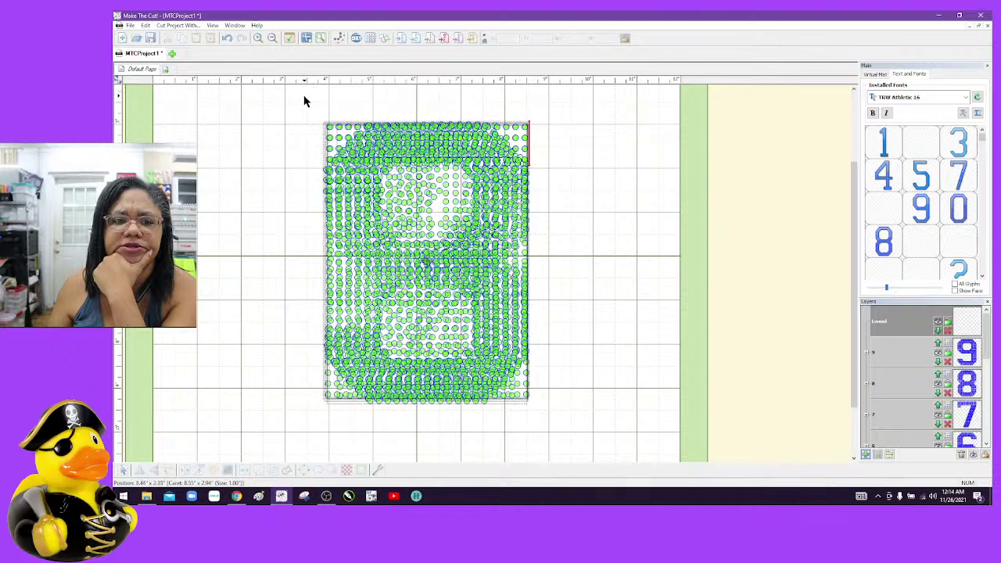
# Select all the stacked dotted digits and start exporting them as an SVG file
pyautogui.moveTo(305, 96); pyautogui.dragTo(544, 423)
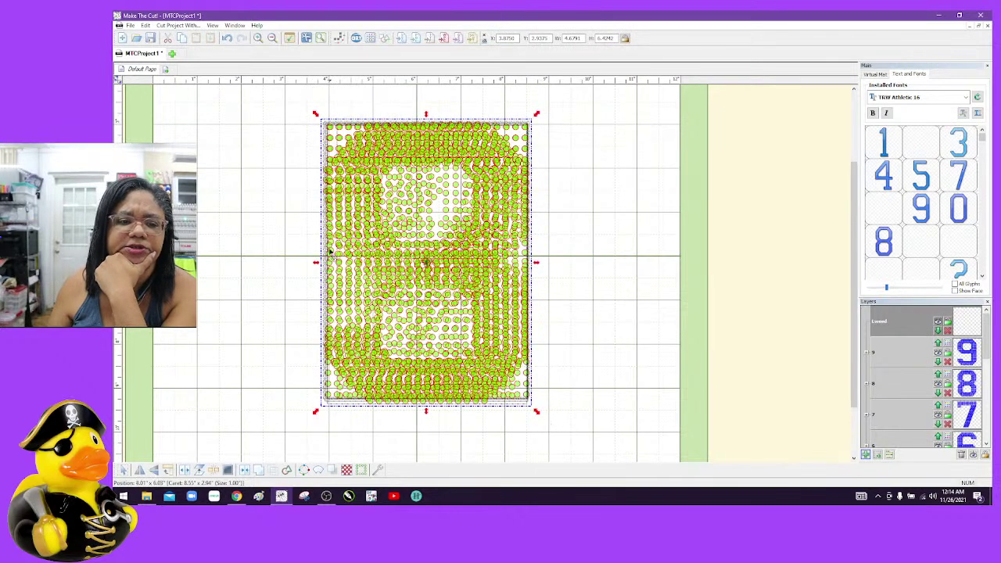
pyautogui.click(131, 26)
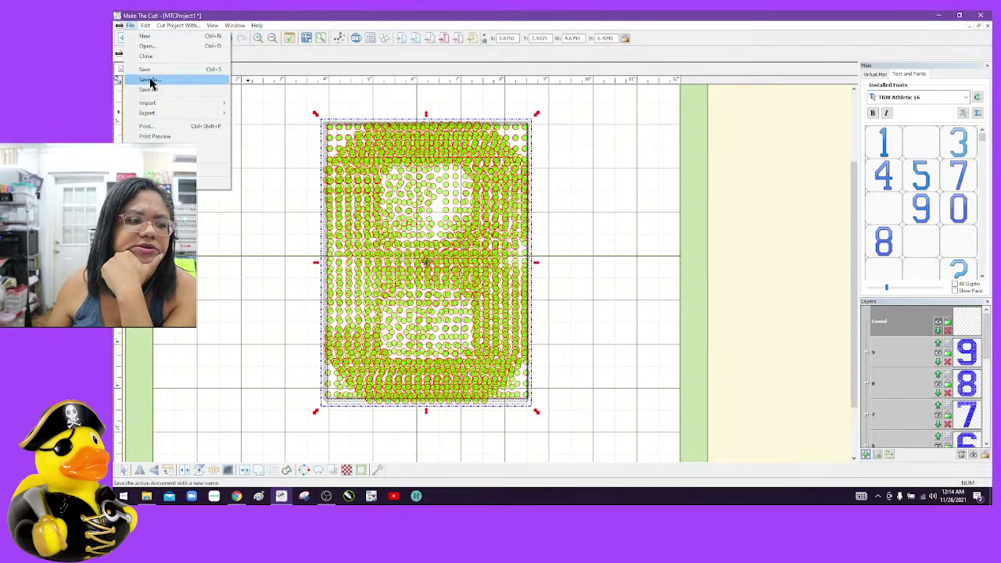
pyautogui.moveTo(157, 112)
pyautogui.click(293, 149)
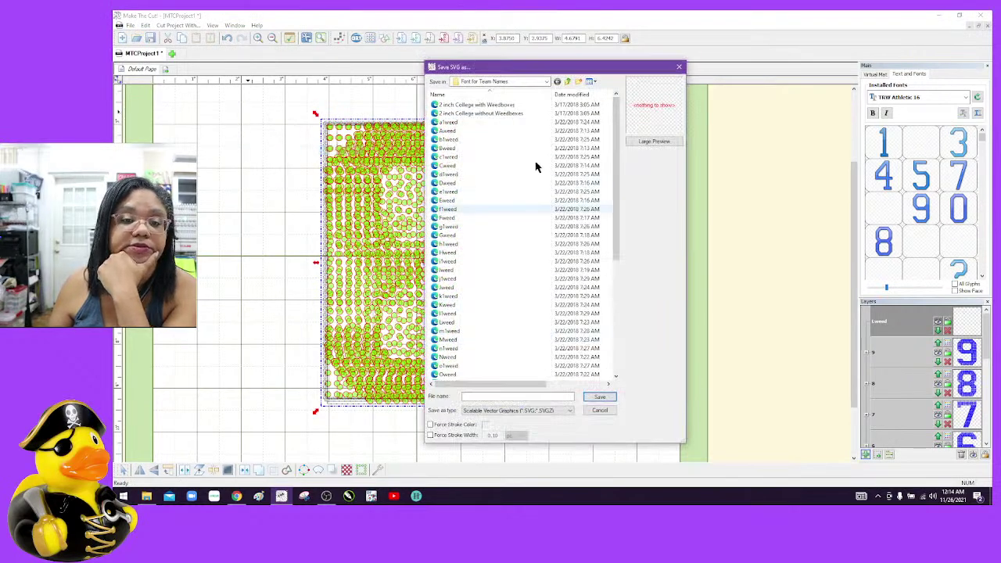
# Try the Rhinestones folder among the desktop folders as the save location for the SVG
pyautogui.click(547, 82)
pyautogui.click(547, 84)
pyautogui.click(546, 84)
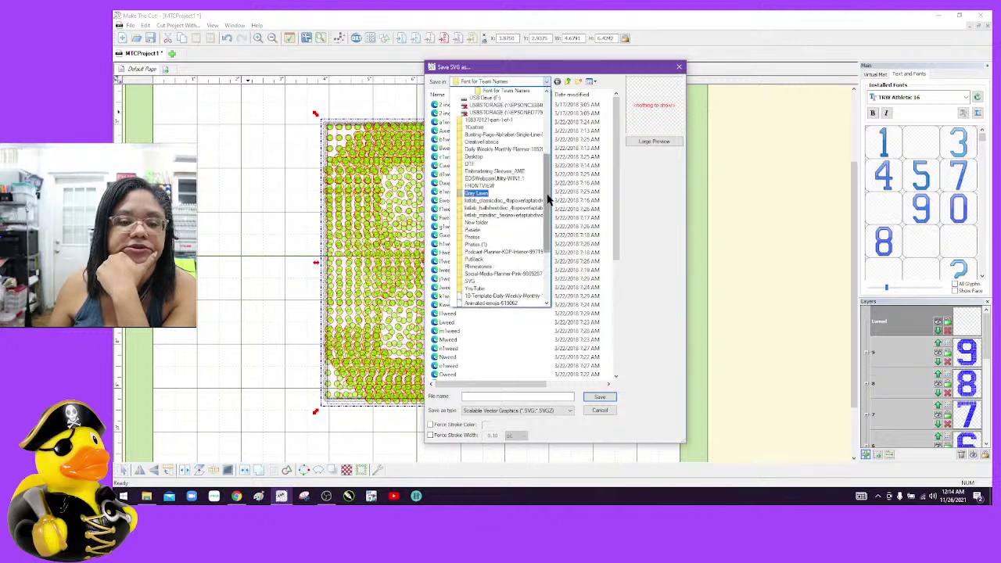
pyautogui.moveTo(548, 200); pyautogui.dragTo(547, 225)
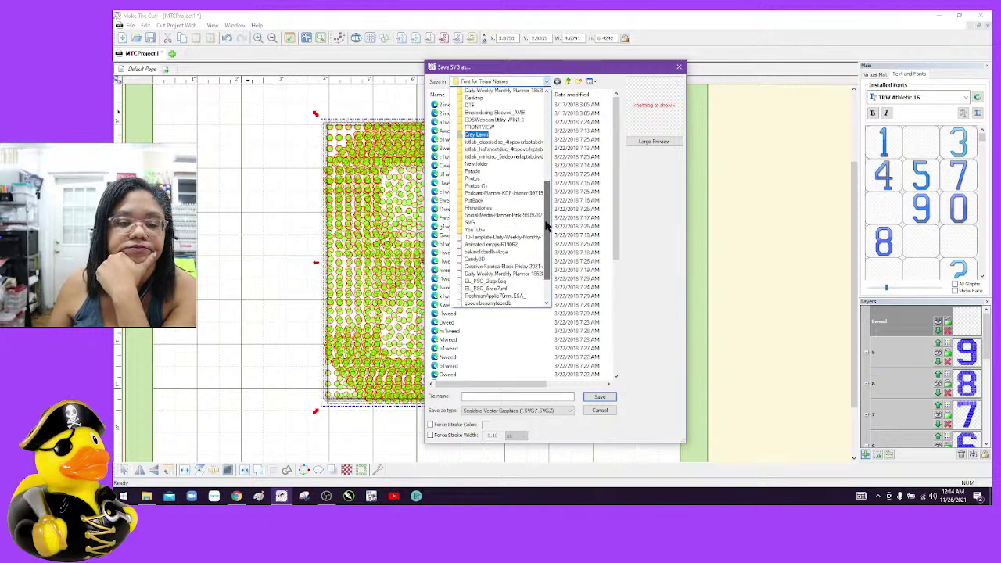
pyautogui.click(479, 209)
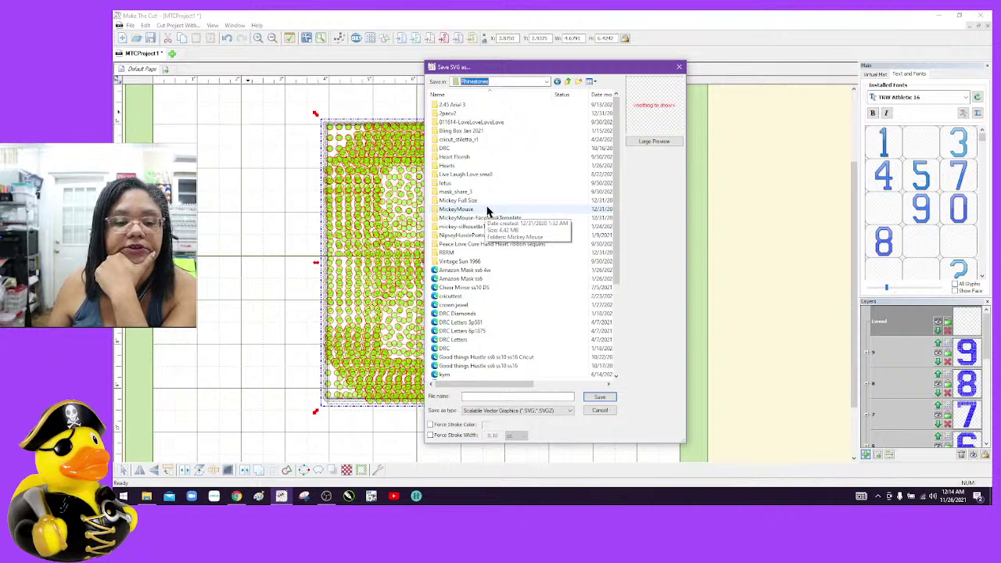
# Change the SVG save location to the !Fonts folder inside Rhinestones on Local Disk (D:)
pyautogui.click(546, 83)
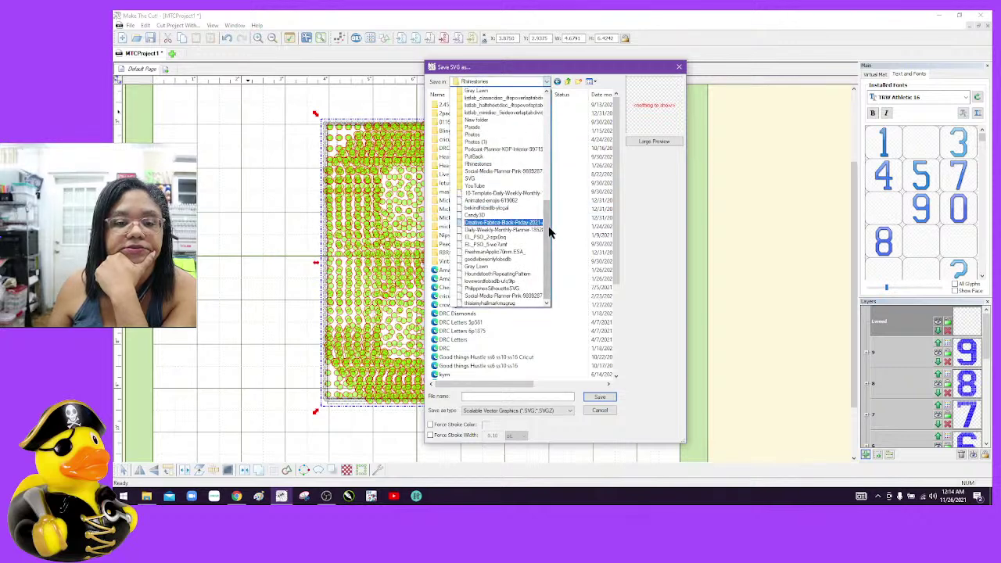
pyautogui.moveTo(550, 230); pyautogui.dragTo(552, 112)
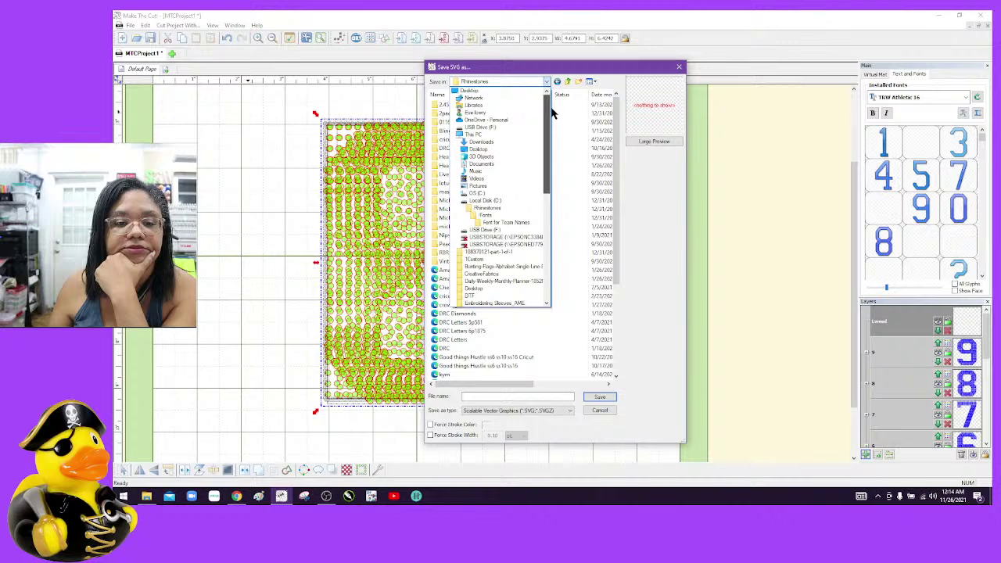
pyautogui.click(518, 208)
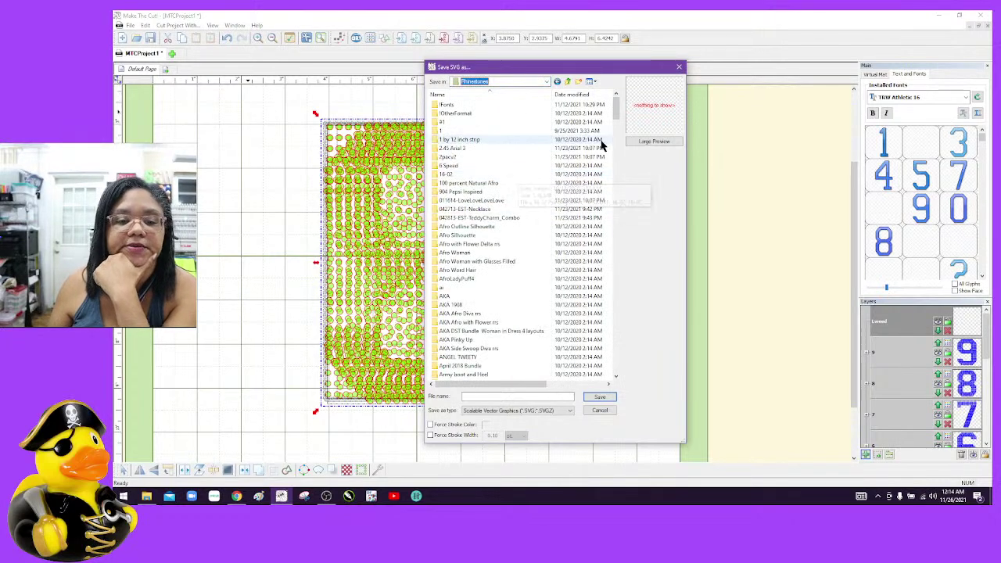
pyautogui.moveTo(617, 111); pyautogui.dragTo(618, 113)
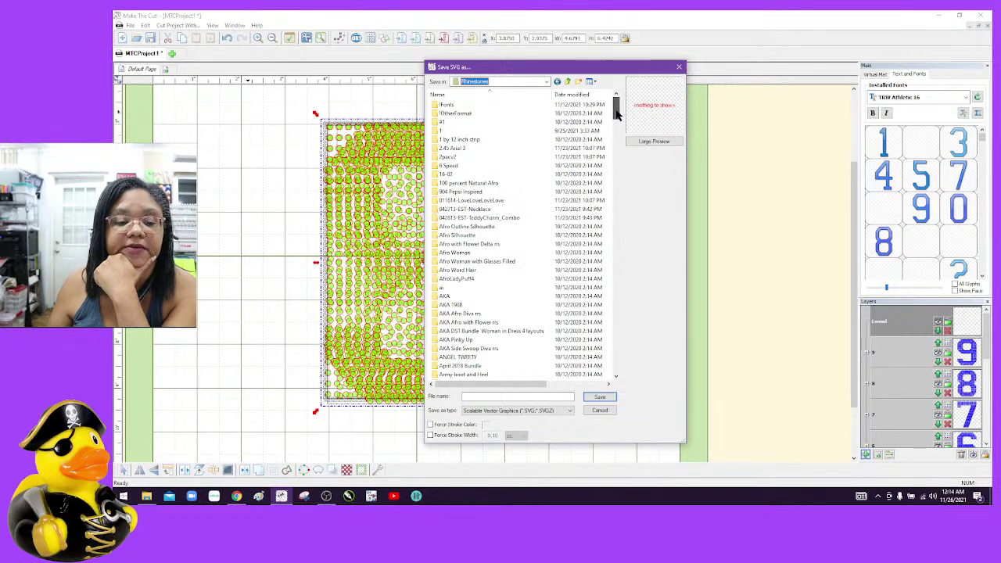
pyautogui.doubleClick(511, 113)
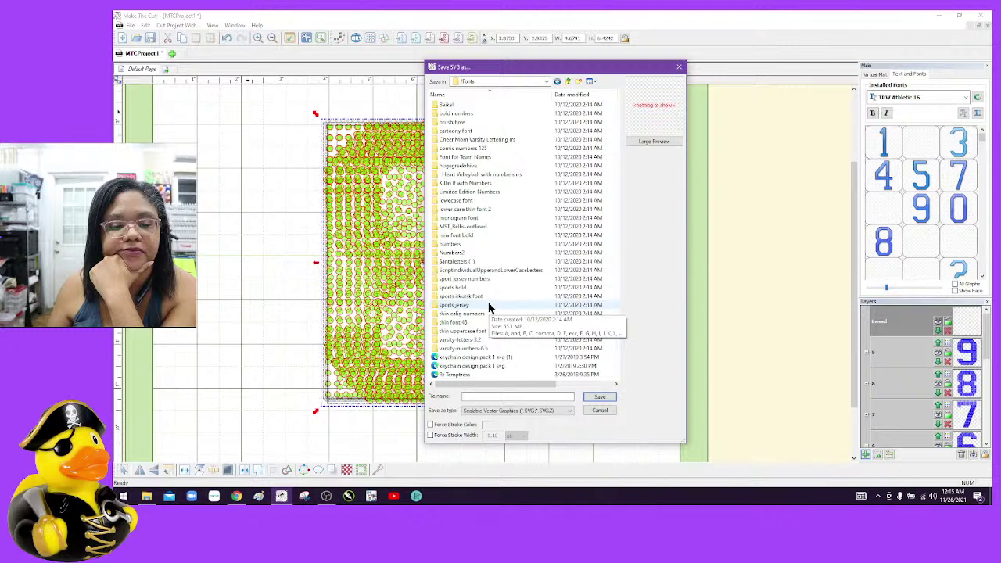
# Preview several letter files in the varsity-letters-3.2 folder, including R, D, B, O, X, Y, F and A, and return to !Fonts
pyautogui.doubleClick(487, 346)
pyautogui.click(474, 246)
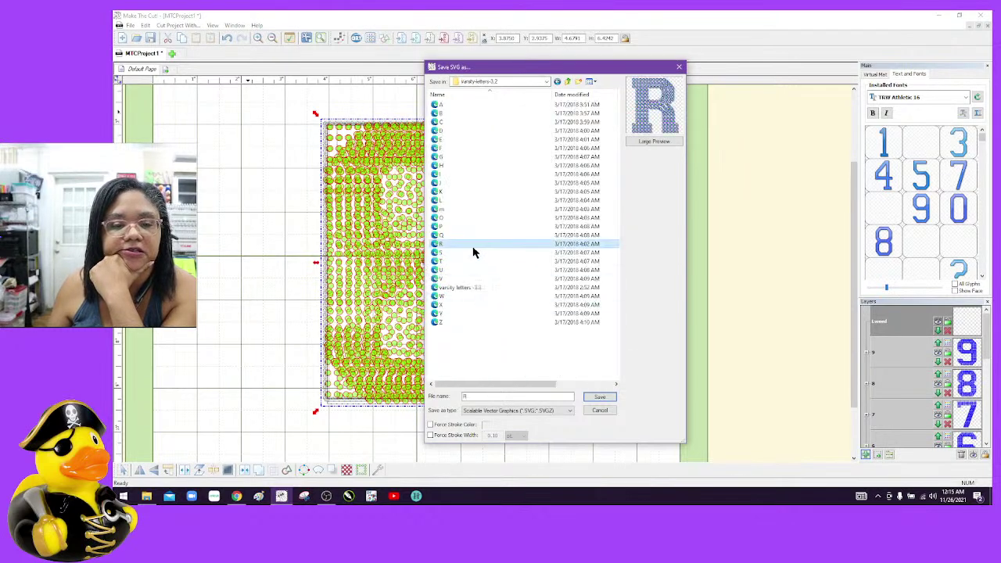
pyautogui.click(478, 202)
pyautogui.click(481, 148)
pyautogui.click(486, 130)
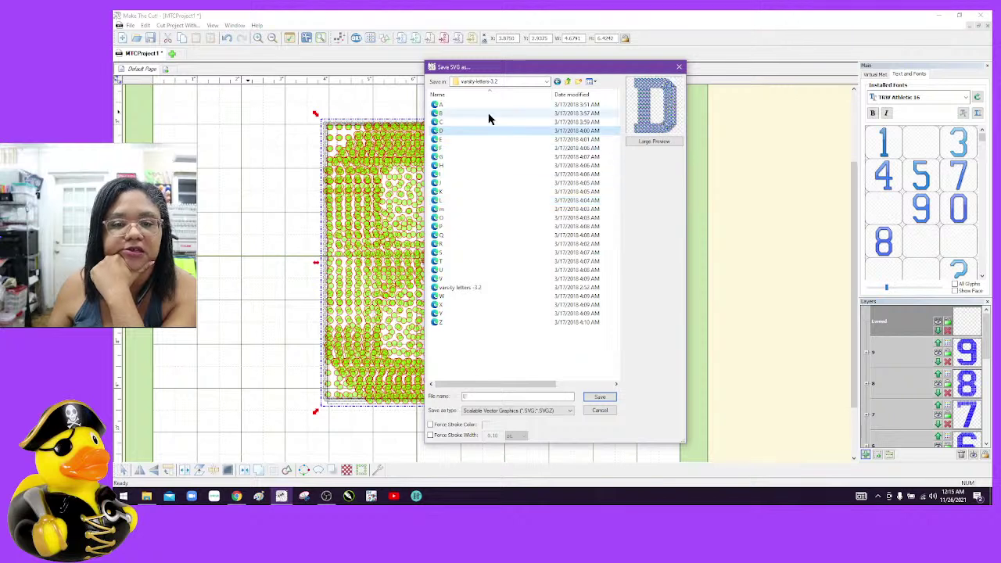
pyautogui.click(488, 114)
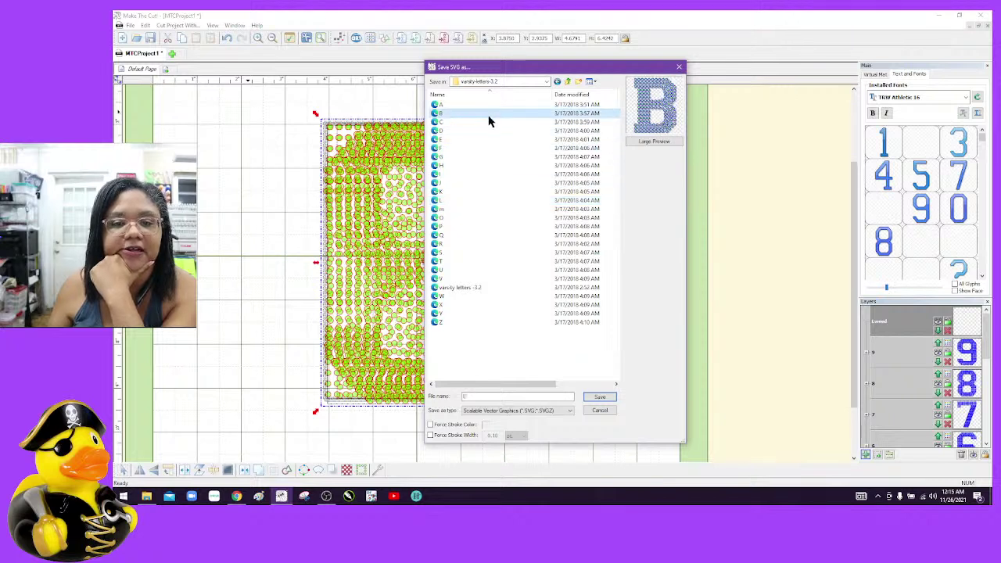
pyautogui.click(485, 192)
pyautogui.click(487, 217)
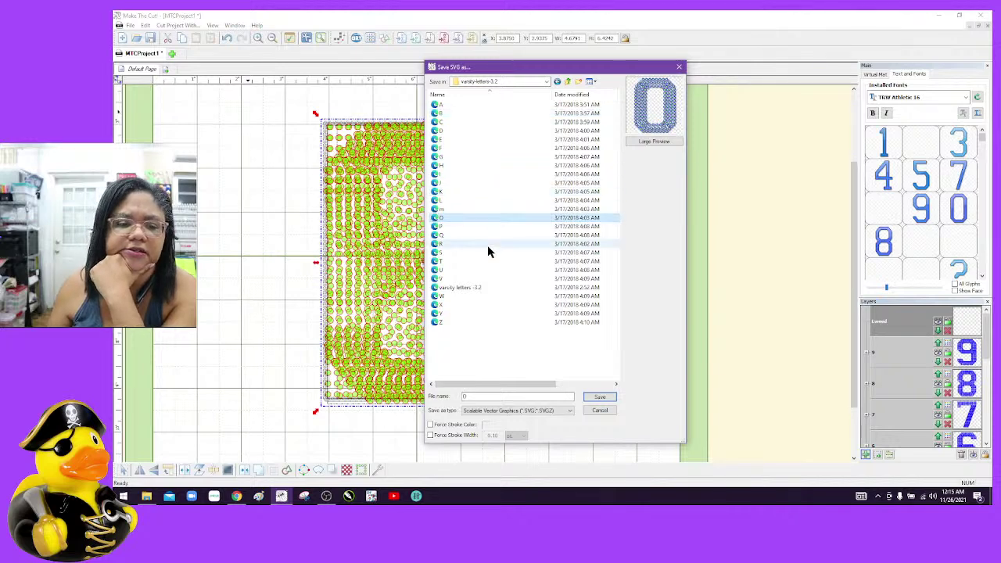
pyautogui.click(487, 244)
pyautogui.click(487, 270)
pyautogui.click(477, 305)
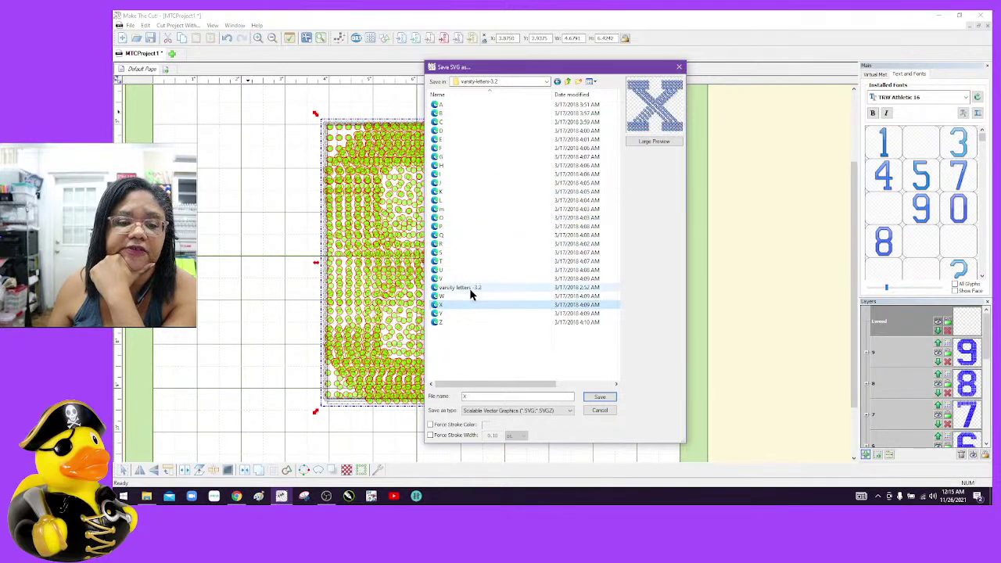
pyautogui.click(475, 272)
pyautogui.click(471, 304)
pyautogui.click(471, 313)
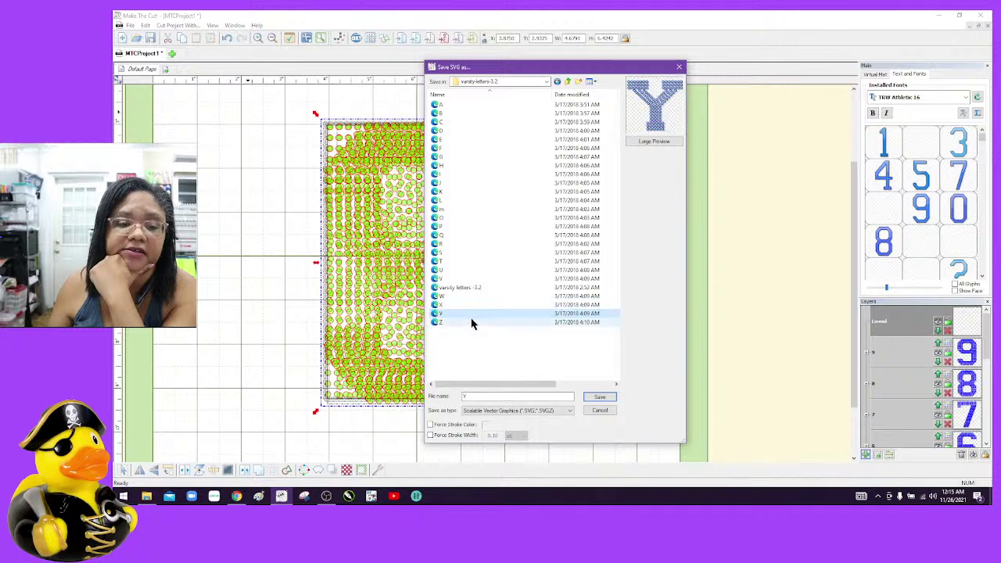
pyautogui.click(473, 322)
pyautogui.click(480, 211)
pyautogui.click(485, 175)
pyautogui.click(491, 147)
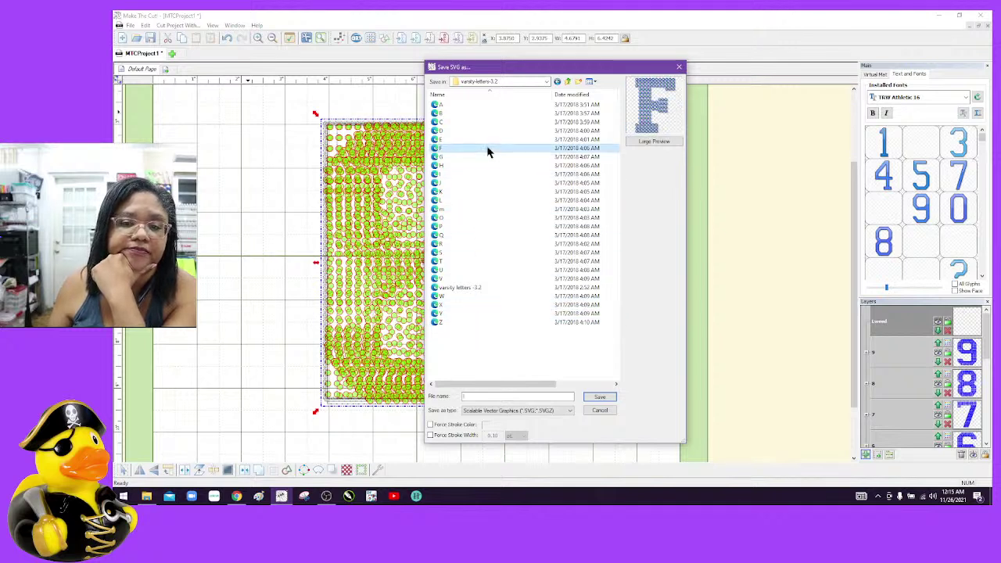
pyautogui.click(490, 123)
pyautogui.click(493, 106)
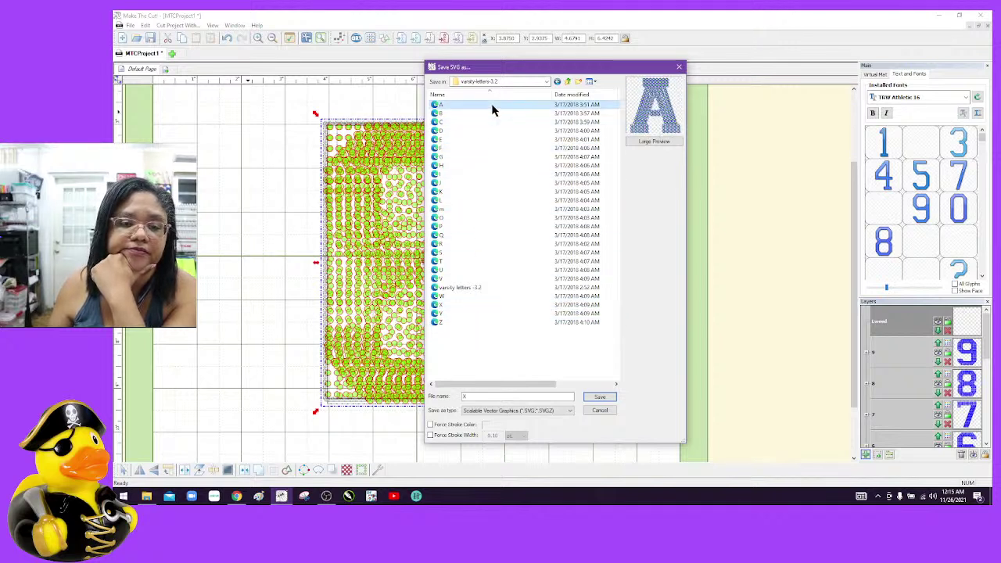
pyautogui.click(567, 81)
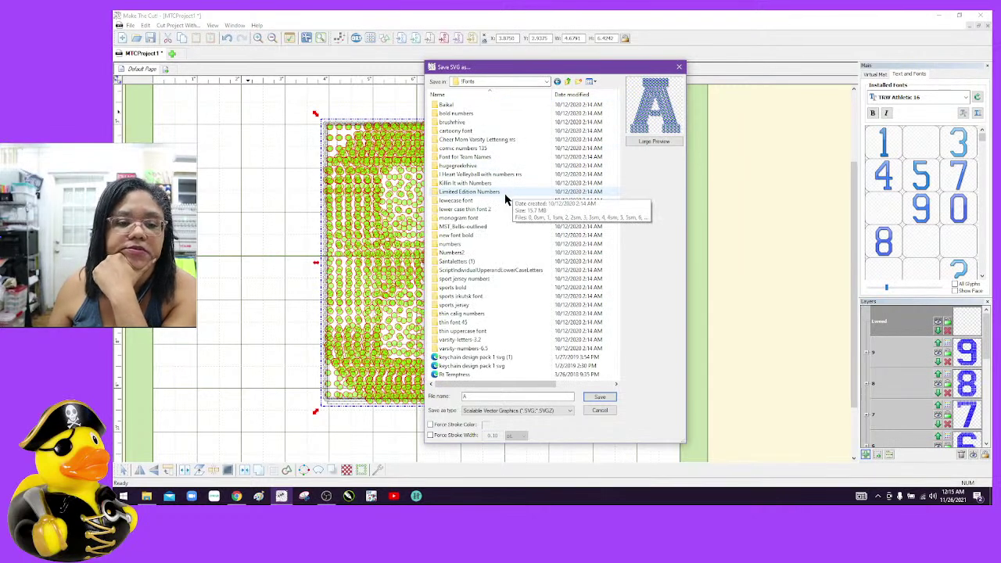
# Preview several letters in the sports jersey folder, including K, and return to the !Fonts folder
pyautogui.doubleClick(486, 304)
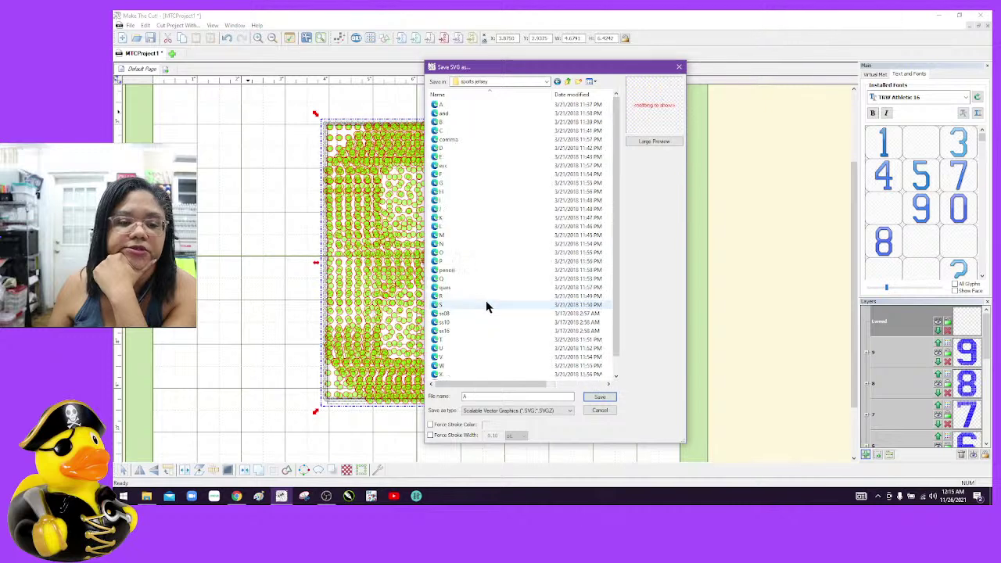
pyautogui.click(491, 252)
pyautogui.click(493, 218)
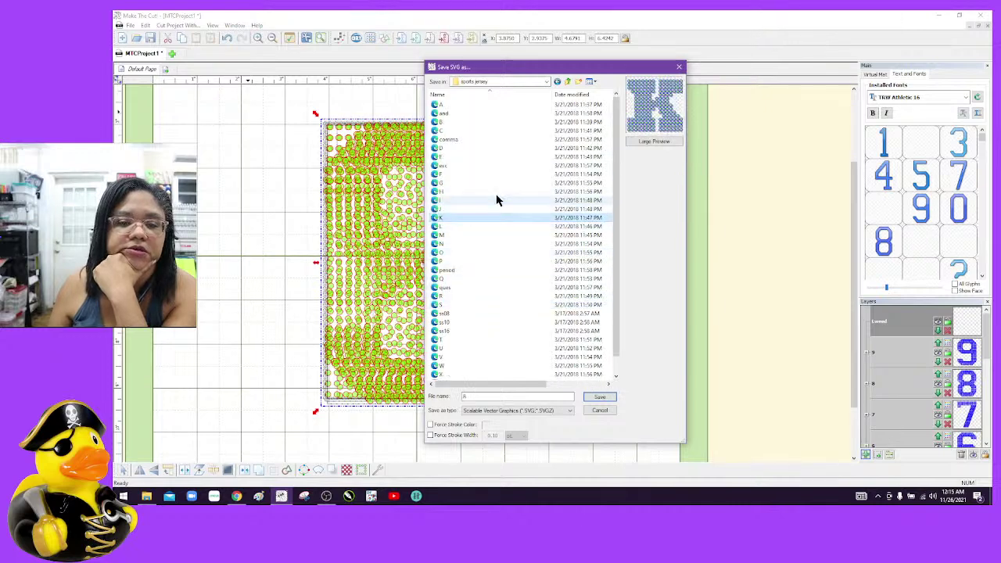
pyautogui.click(502, 175)
pyautogui.click(569, 82)
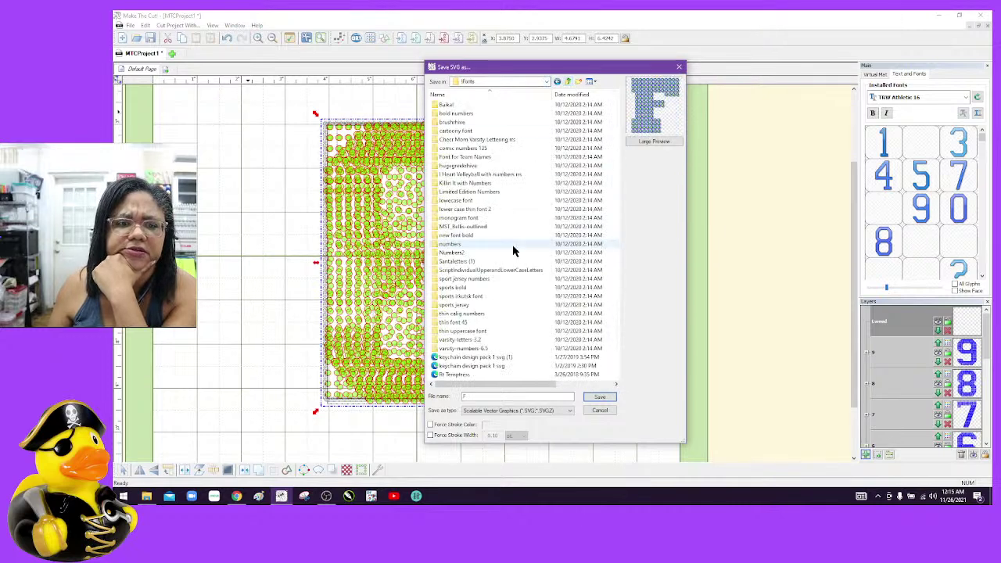
# Preview several files in the sports bold folder, including digits 2, 7 and 4, and return to the !Fonts folder
pyautogui.doubleClick(503, 287)
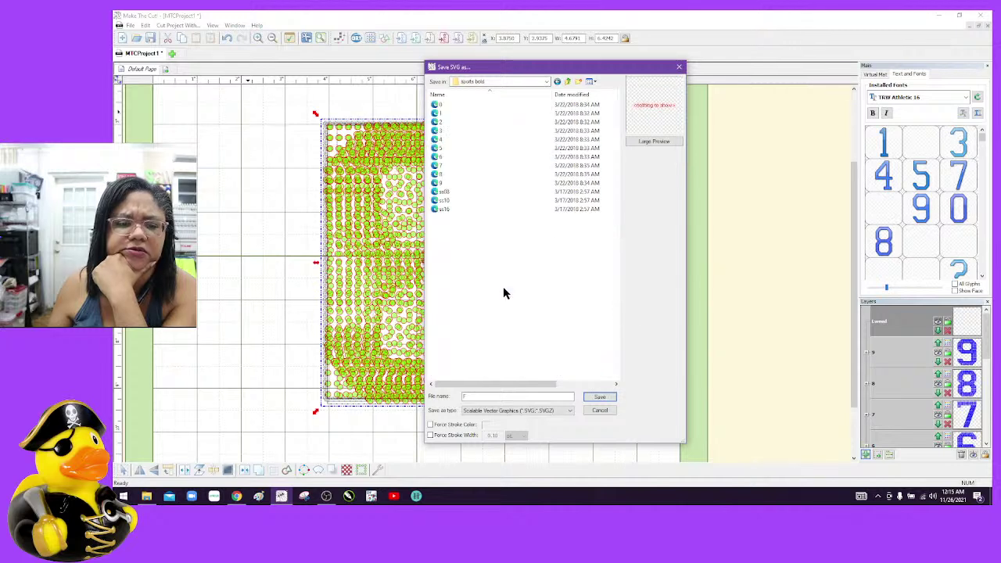
pyautogui.click(480, 122)
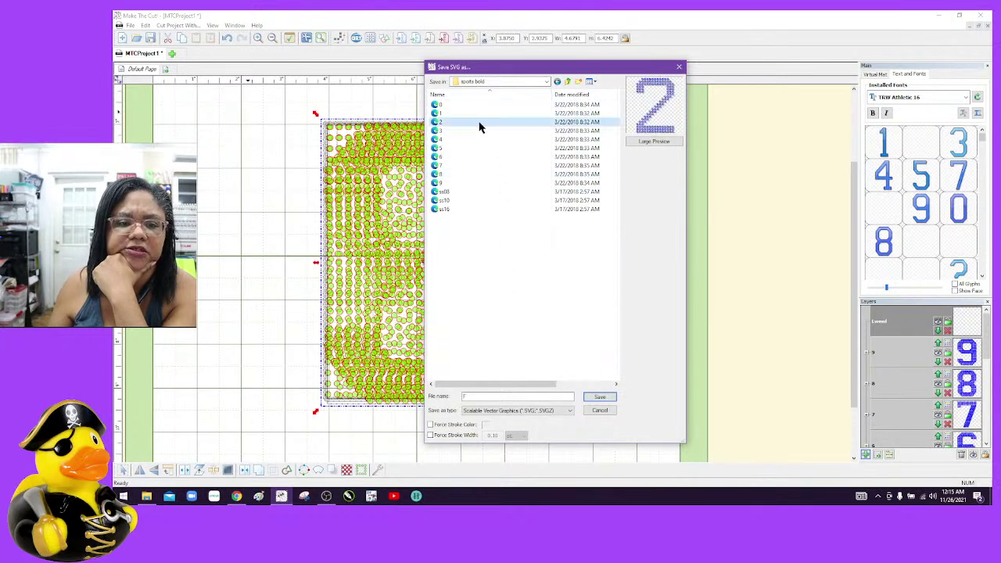
pyautogui.click(457, 165)
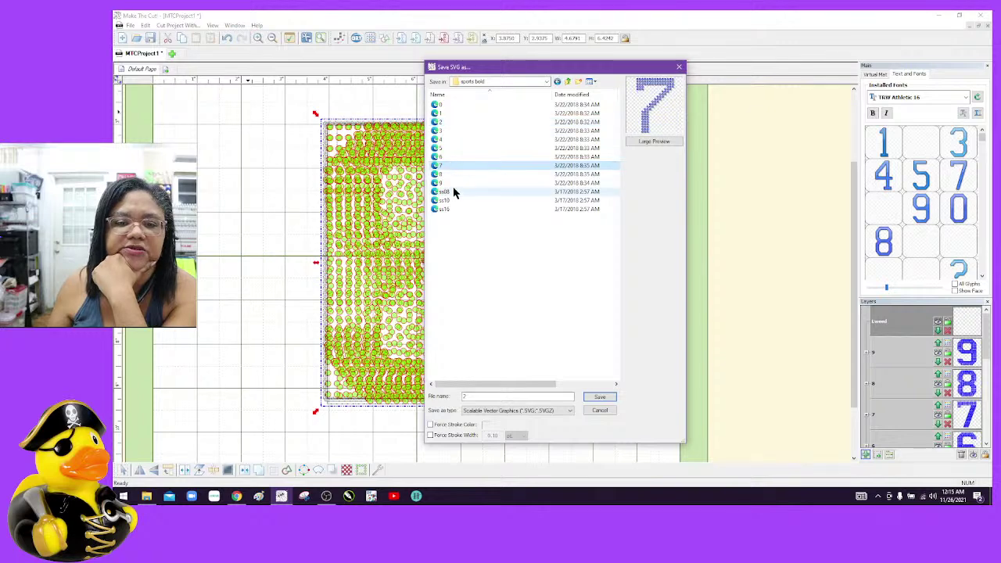
pyautogui.click(453, 192)
pyautogui.click(467, 139)
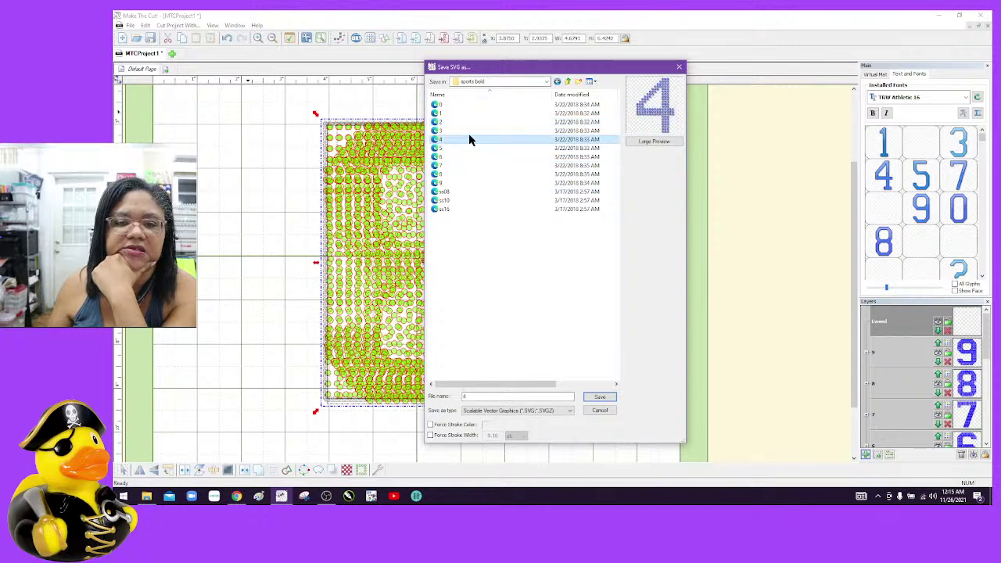
pyautogui.click(559, 82)
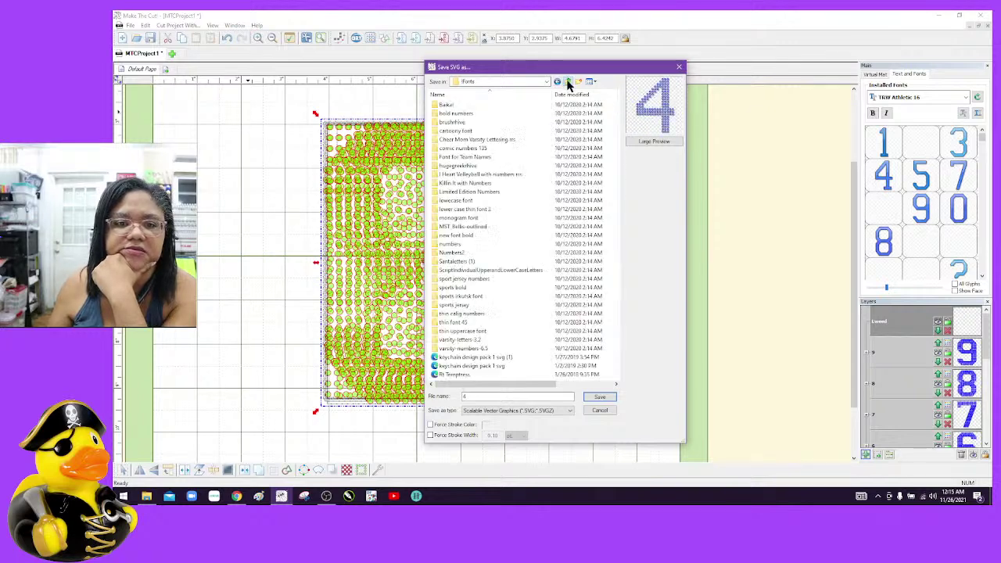
# Save the dotted digits as an SVG named all in the sport jersey numbers folder
pyautogui.doubleClick(511, 279)
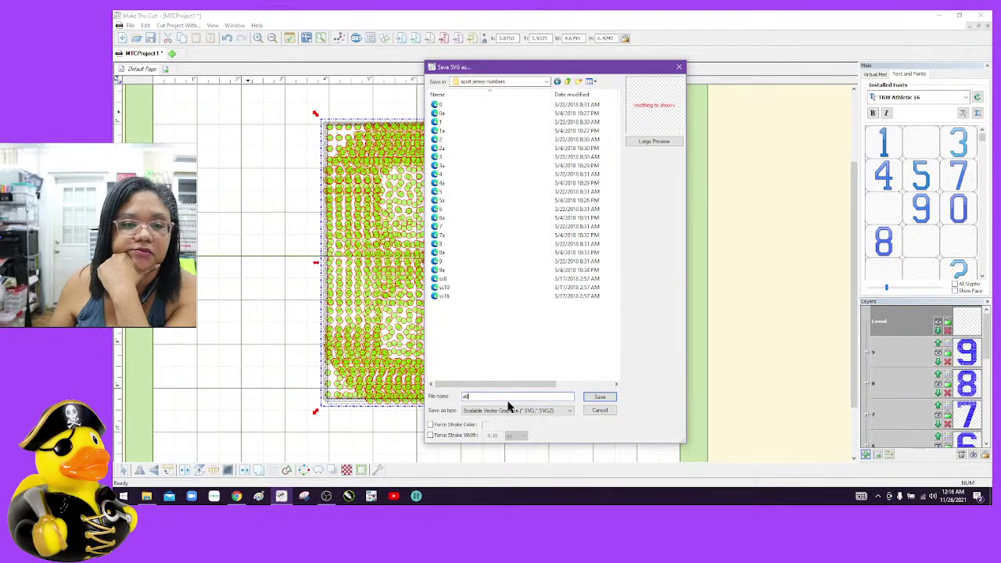
pyautogui.click(600, 398)
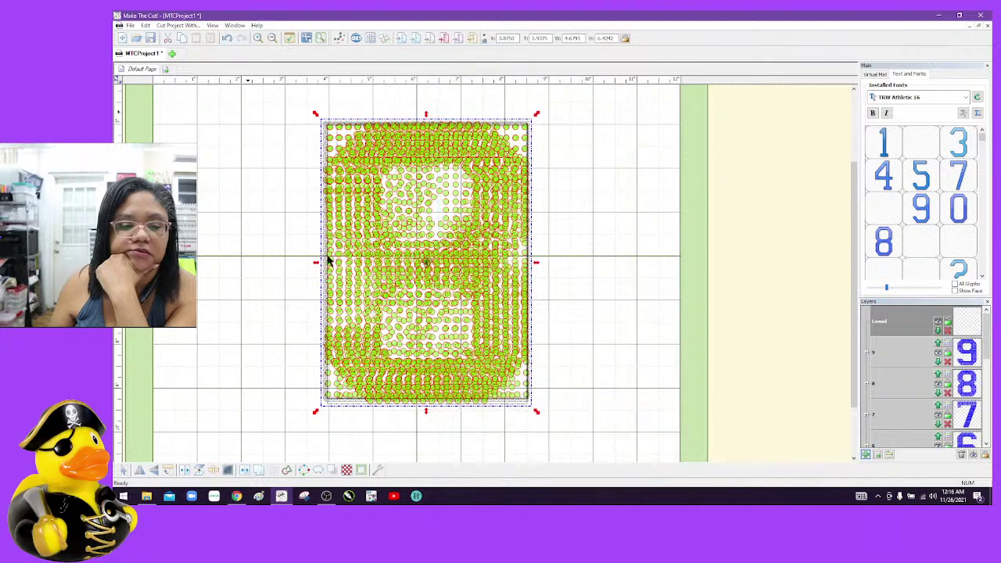
# Close Make The Cut without saving the changes to MTCProject1
pyautogui.click(616, 274)
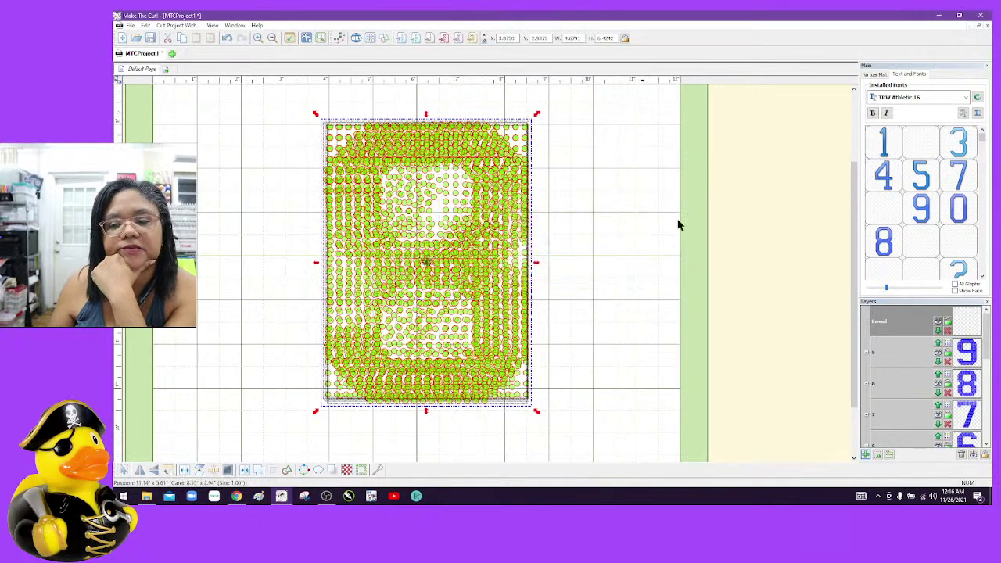
pyautogui.click(982, 16)
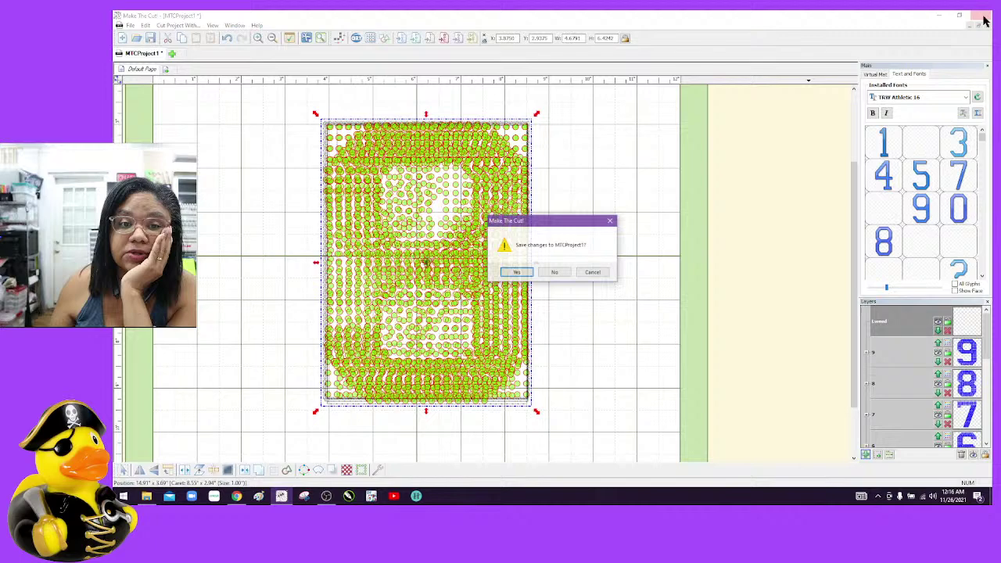
pyautogui.click(556, 274)
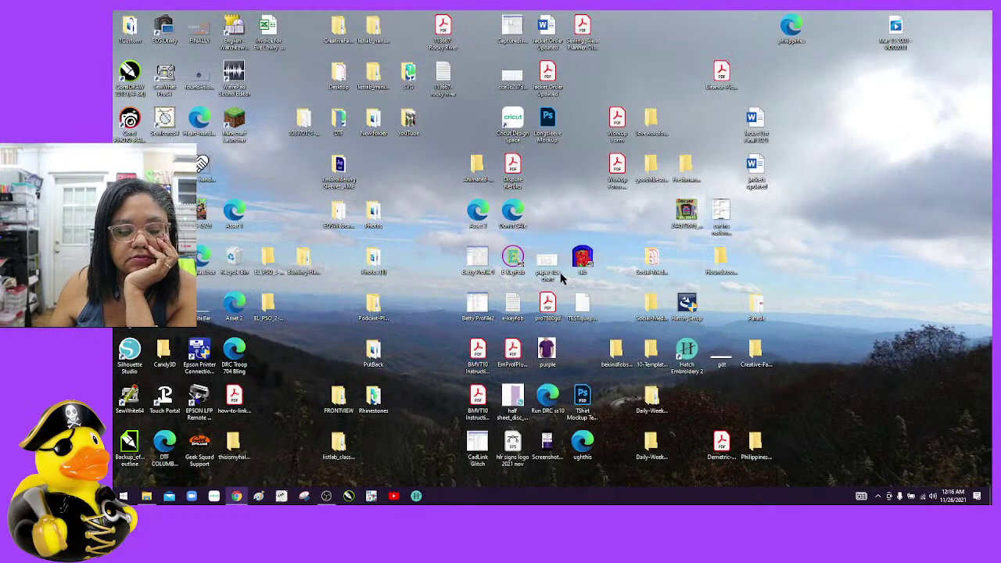
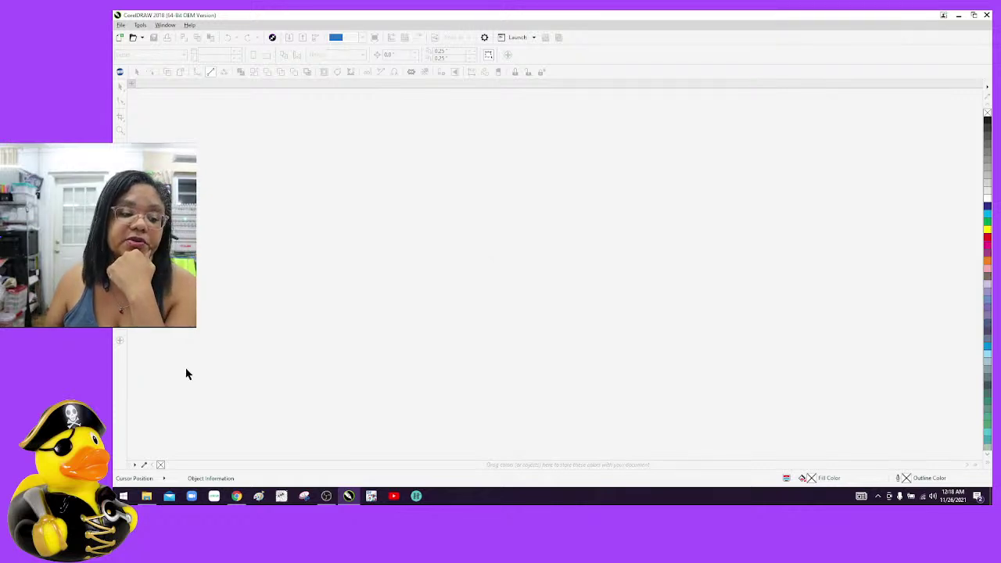
# Create a new 24 by 24 inch CMYK document in CorelDRAW
pyautogui.click(122, 26)
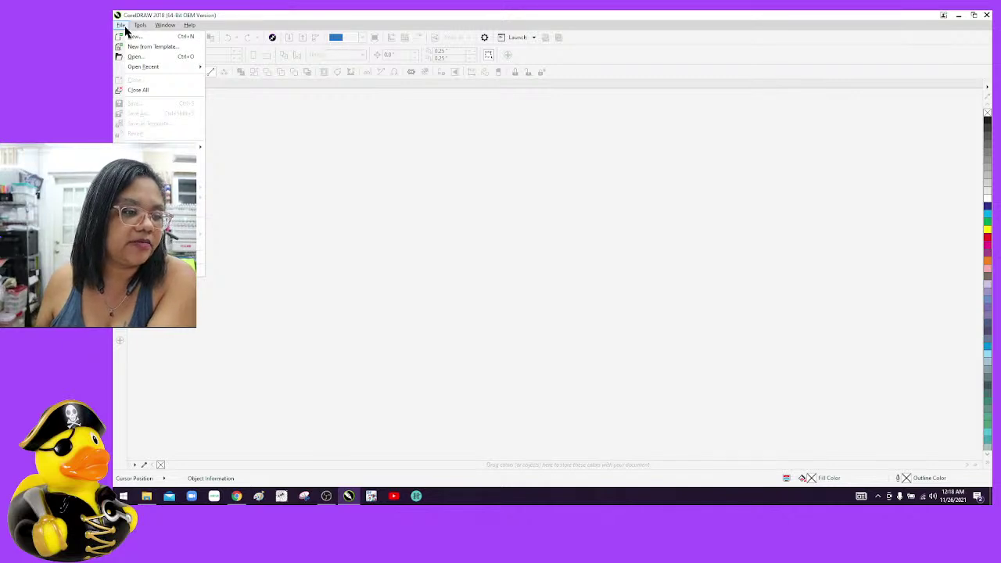
pyautogui.click(133, 37)
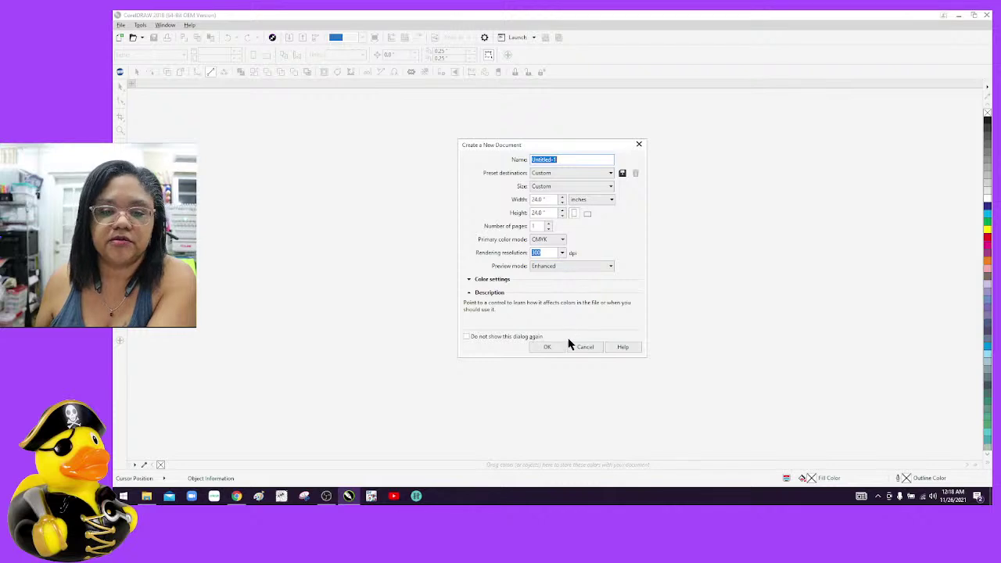
pyautogui.click(549, 348)
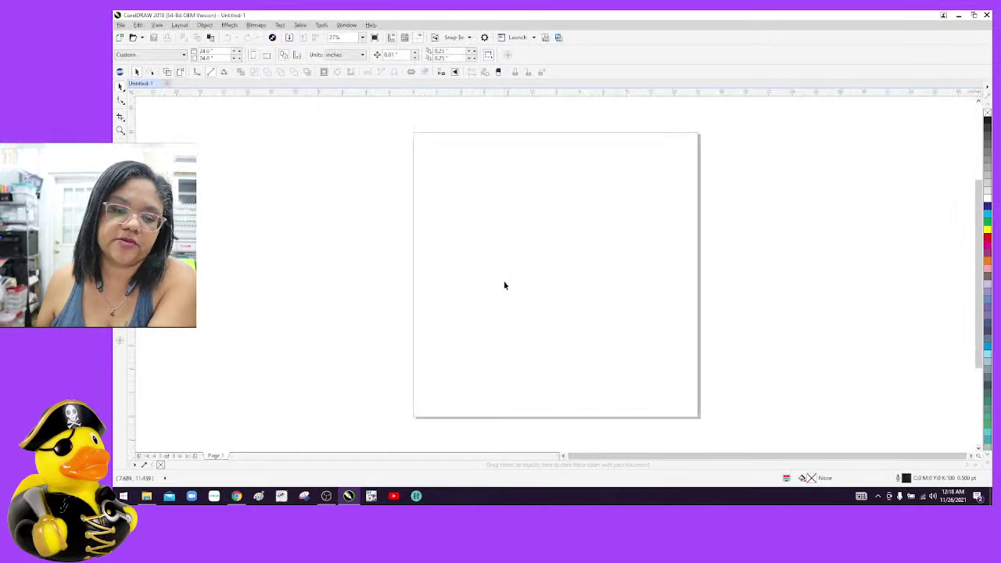
# Import L Upper Case from the ScriptIndividualUpperandLowerCaseLetters folder in !Fonts, place it near the page's upper-left corner, and delete it
pyautogui.click(121, 25)
pyautogui.click(157, 167)
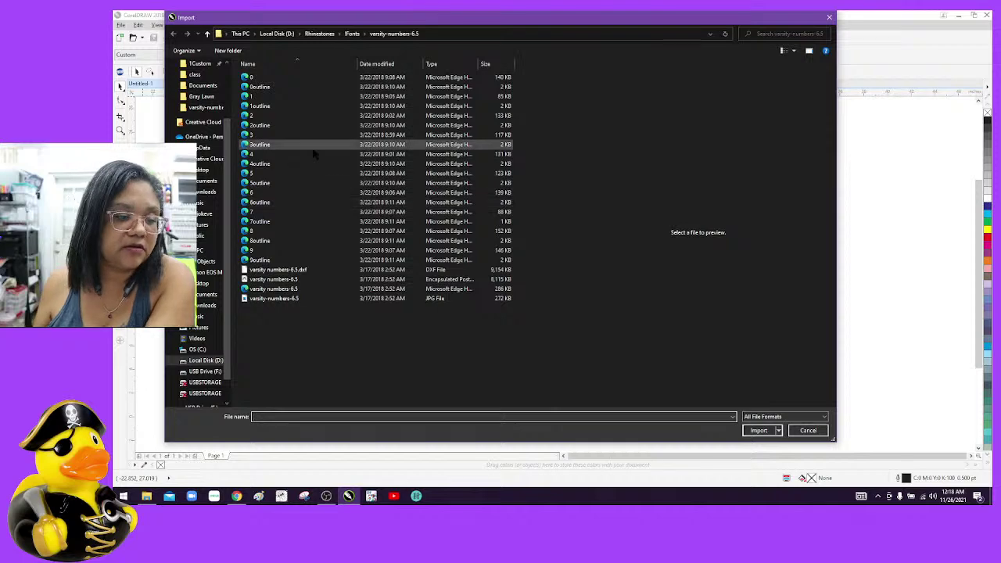
pyautogui.click(352, 35)
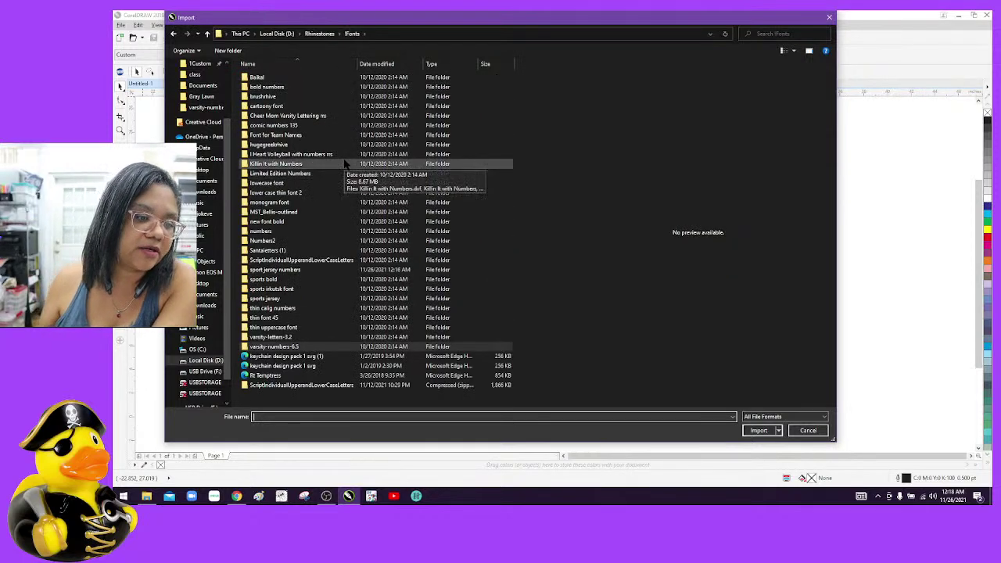
pyautogui.click(341, 262)
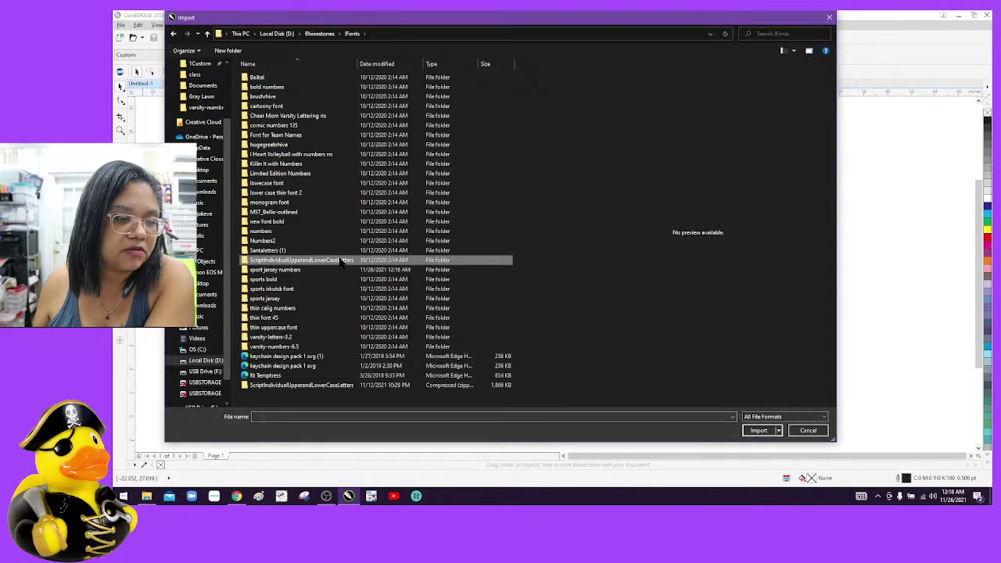
pyautogui.doubleClick(341, 262)
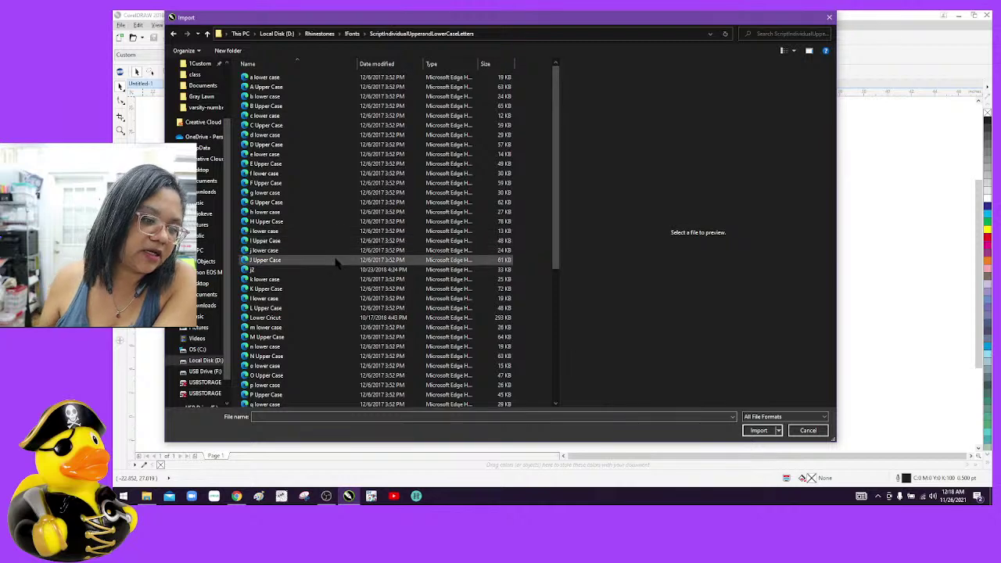
pyautogui.click(335, 308)
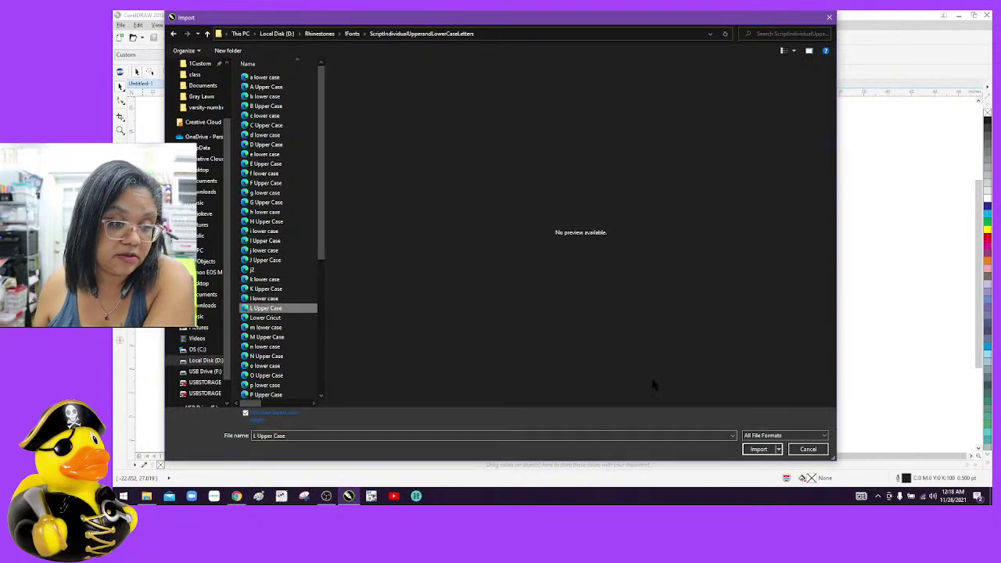
pyautogui.click(757, 431)
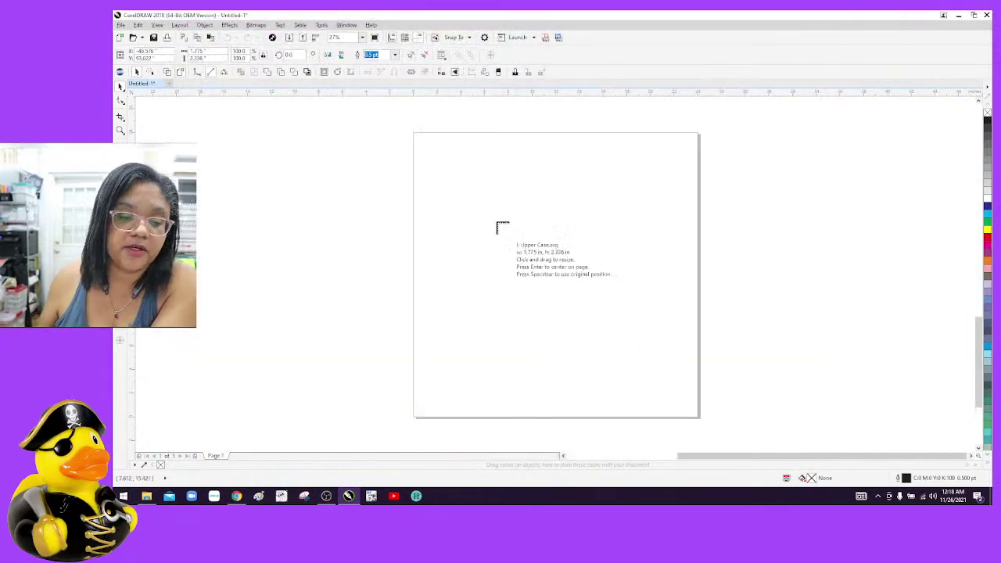
pyautogui.click(443, 160)
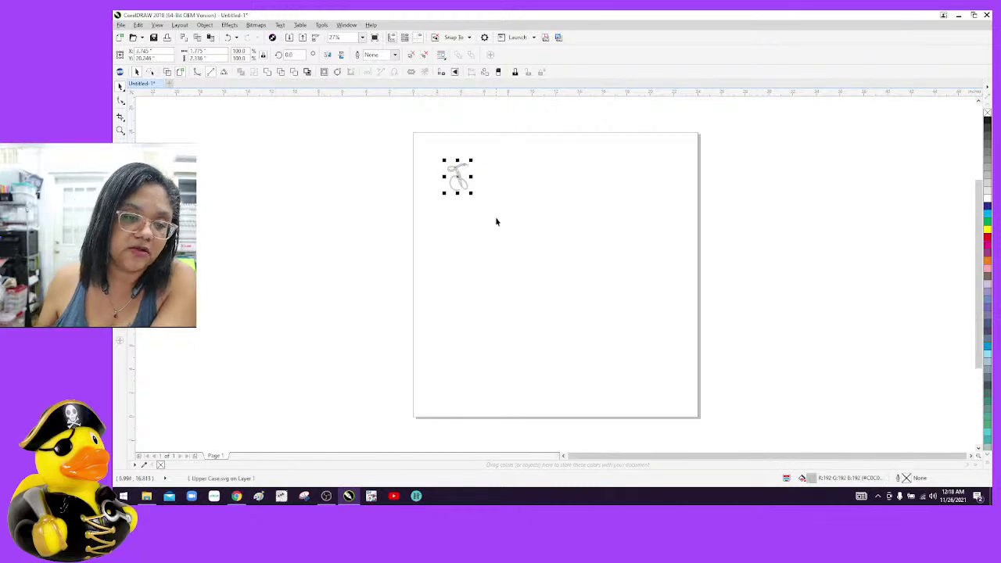
pyautogui.press('Delete')
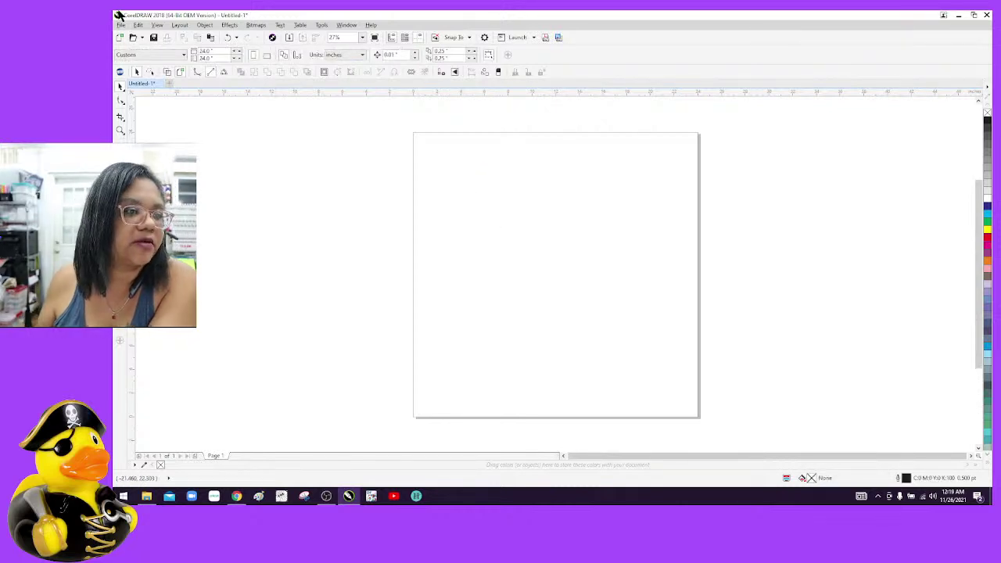
# Import Lweed from the Font for Team Names folder in !Fonts and place it near the page's upper-left corner
pyautogui.click(121, 26)
pyautogui.click(141, 166)
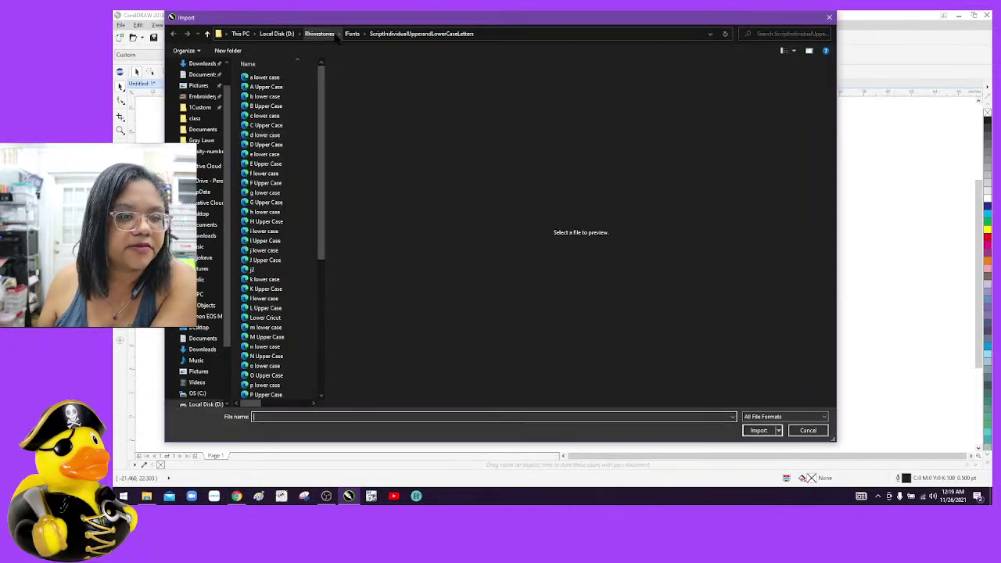
pyautogui.click(352, 34)
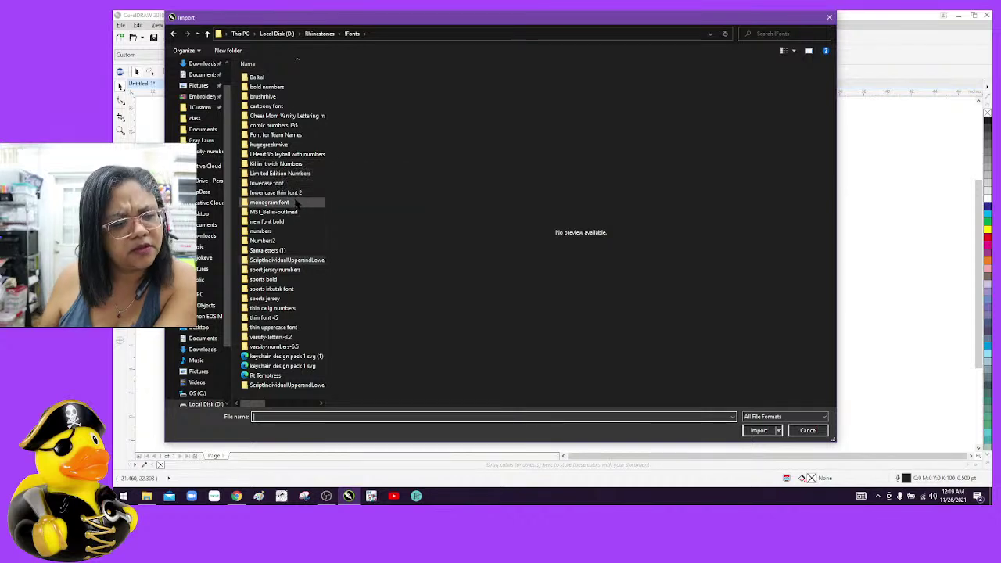
pyautogui.doubleClick(300, 136)
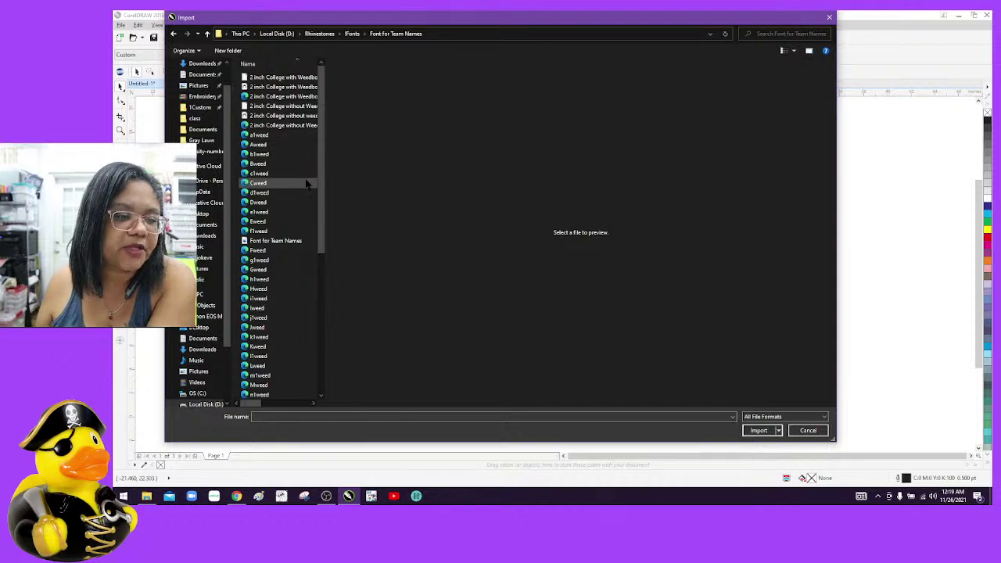
pyautogui.scroll(-4, 306, 184)
pyautogui.click(294, 259)
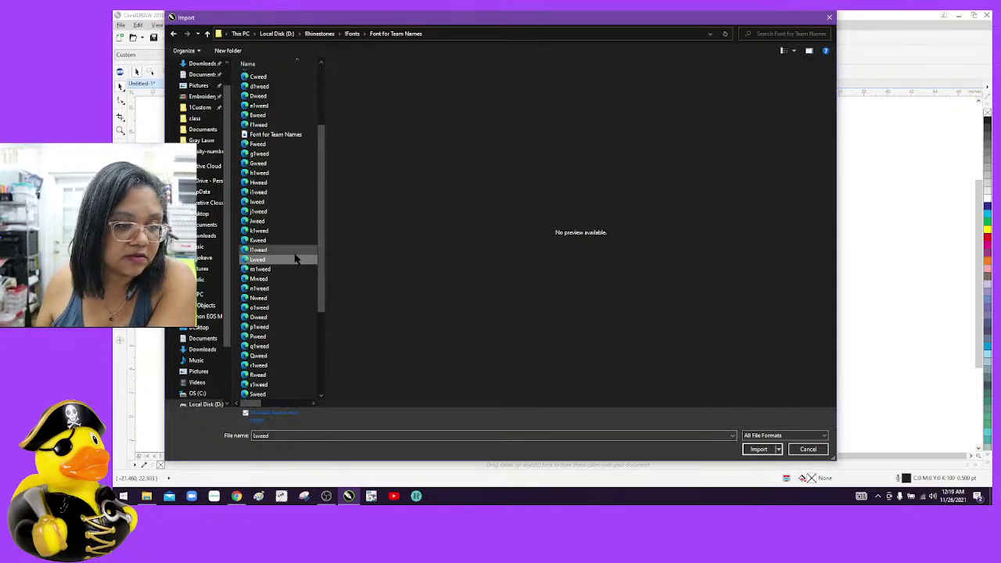
pyautogui.click(751, 450)
pyautogui.click(464, 168)
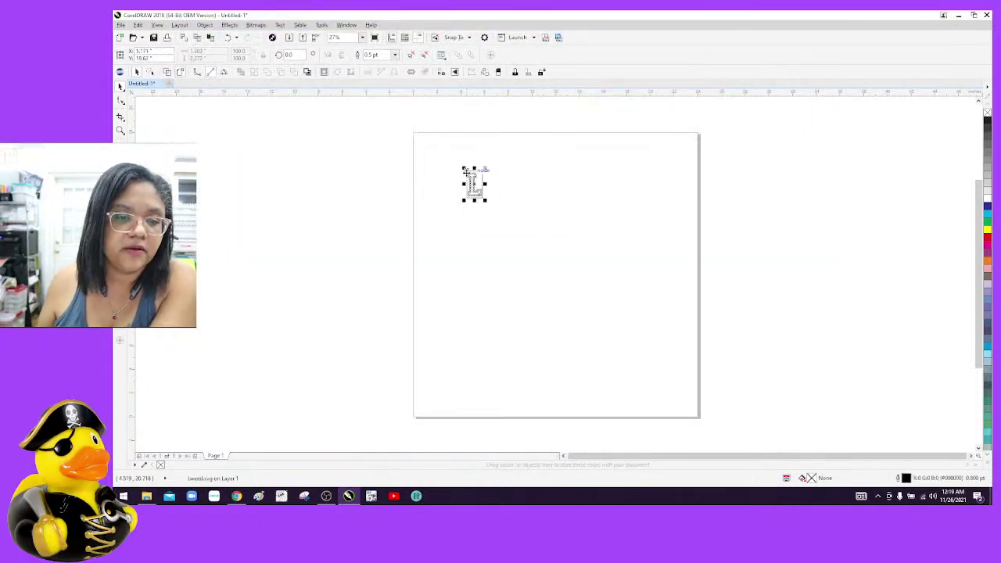
# Shift the imported rhinestone L slightly and try to ungroup all of its objects
pyautogui.scroll(4, 495, 208)
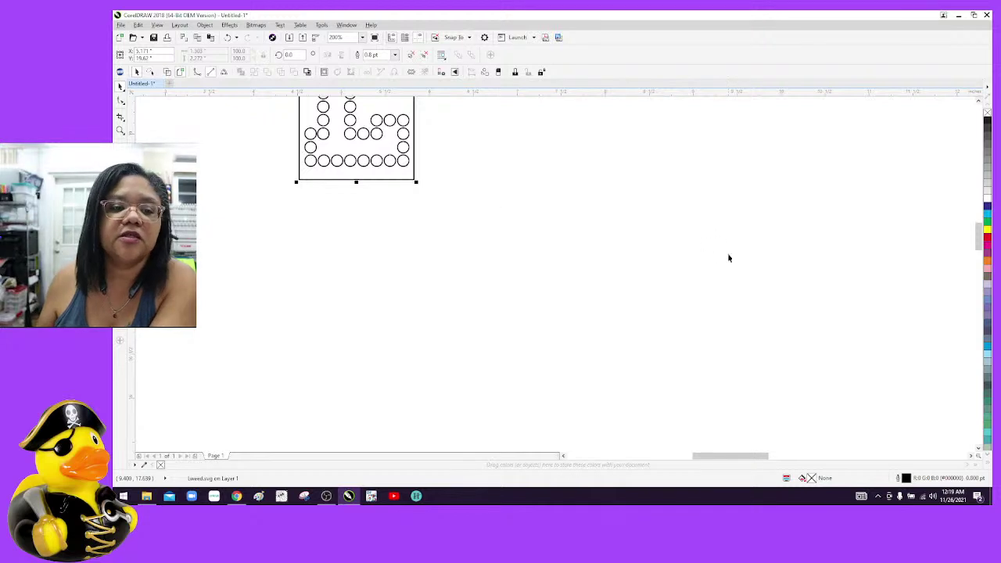
pyautogui.scroll(-2, 728, 253)
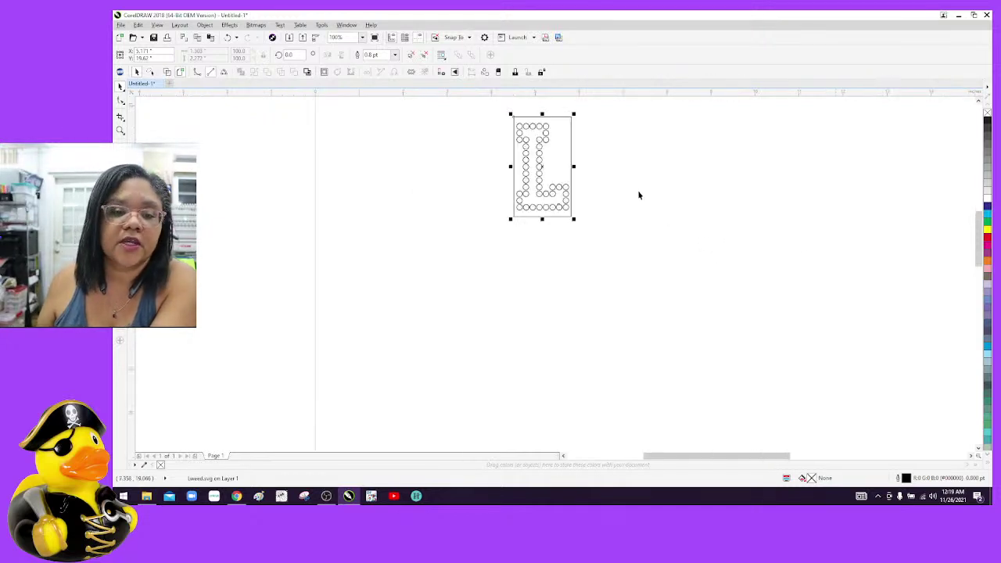
pyautogui.click(605, 150)
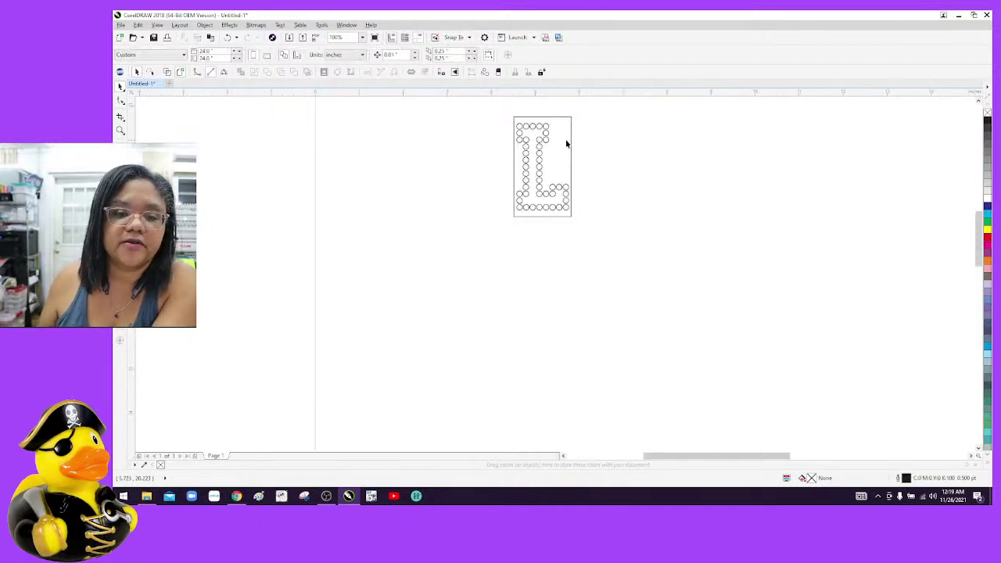
pyautogui.moveTo(567, 143); pyautogui.dragTo(636, 144)
pyautogui.hotkey('ctrl', 'z')
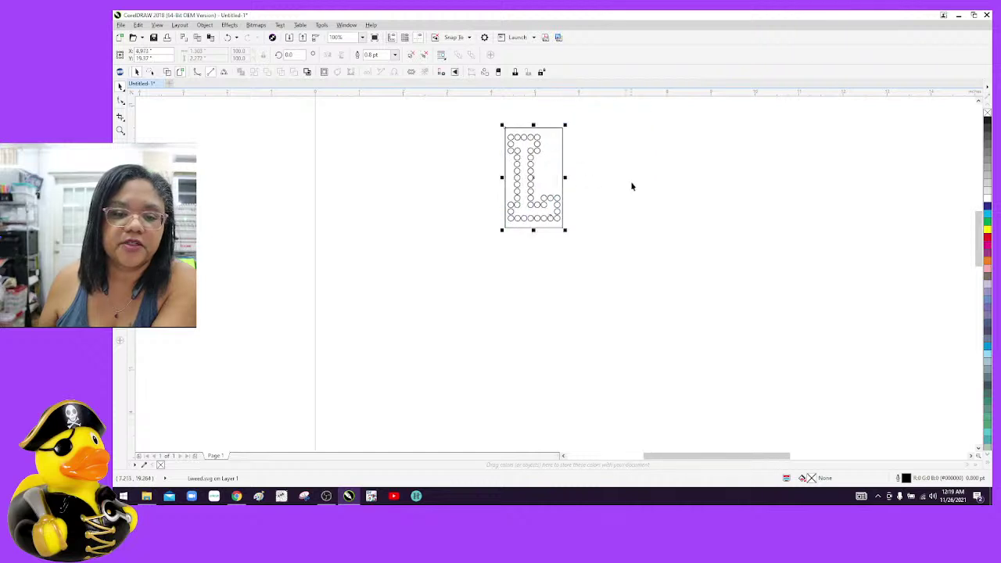
pyautogui.rightClick(541, 162)
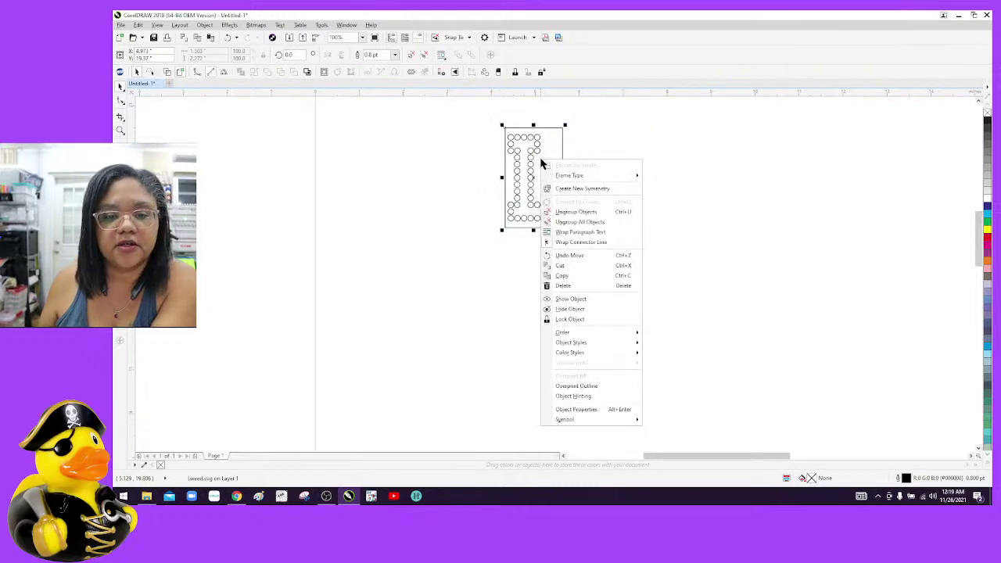
pyautogui.click(555, 222)
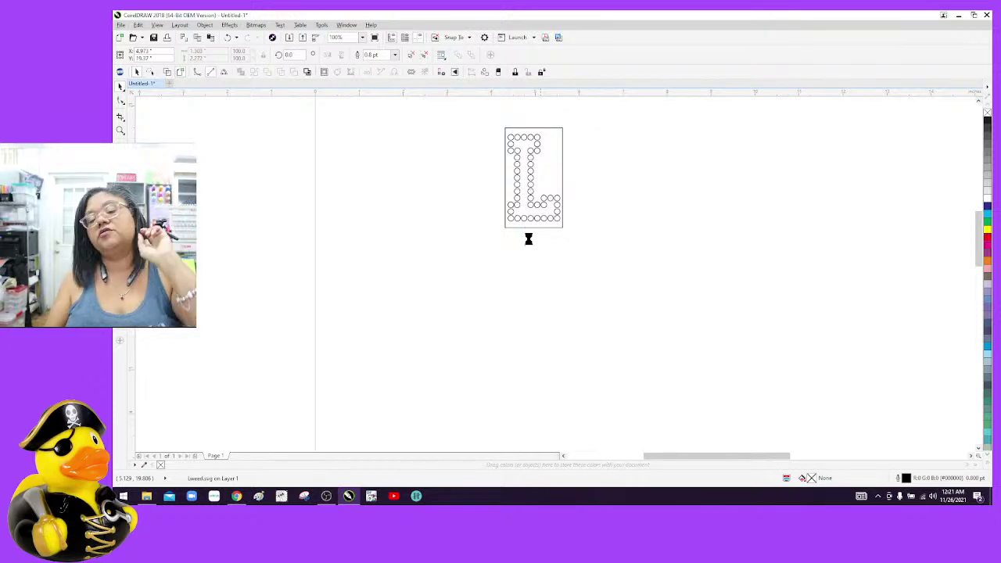
# Try to close the frozen CorelDRAW window
pyautogui.rightClick(348, 505)
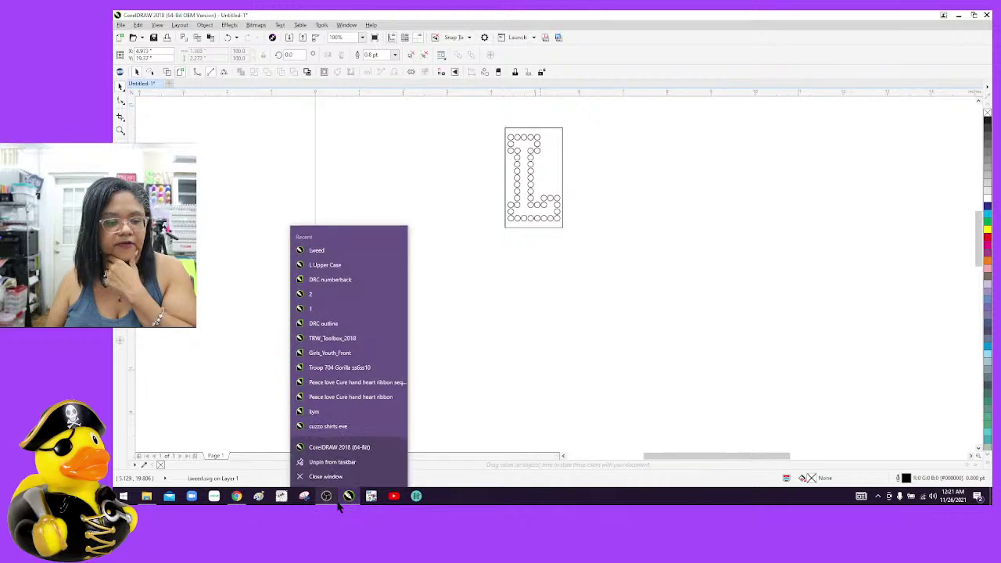
pyautogui.click(331, 478)
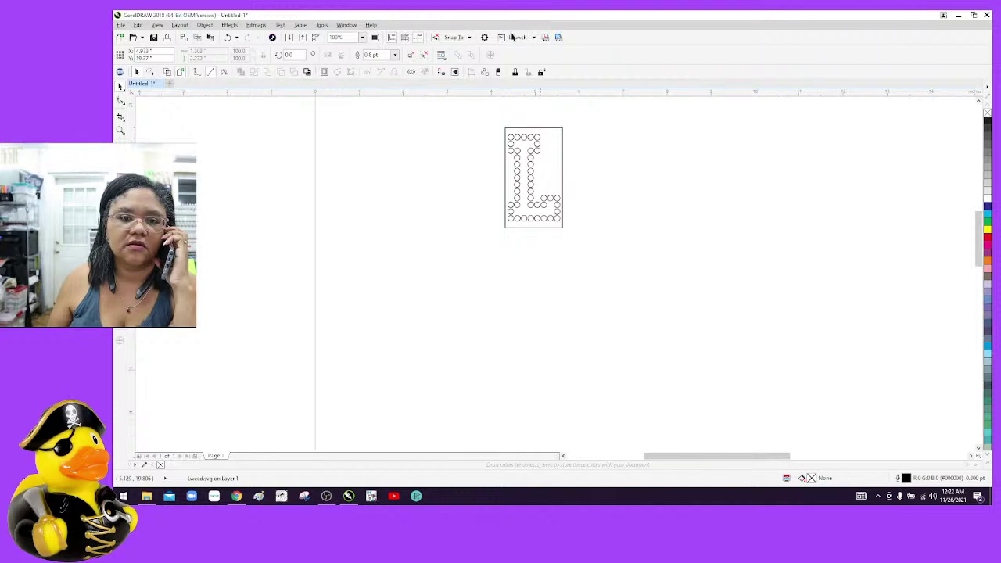
pyautogui.moveTo(353, 503)
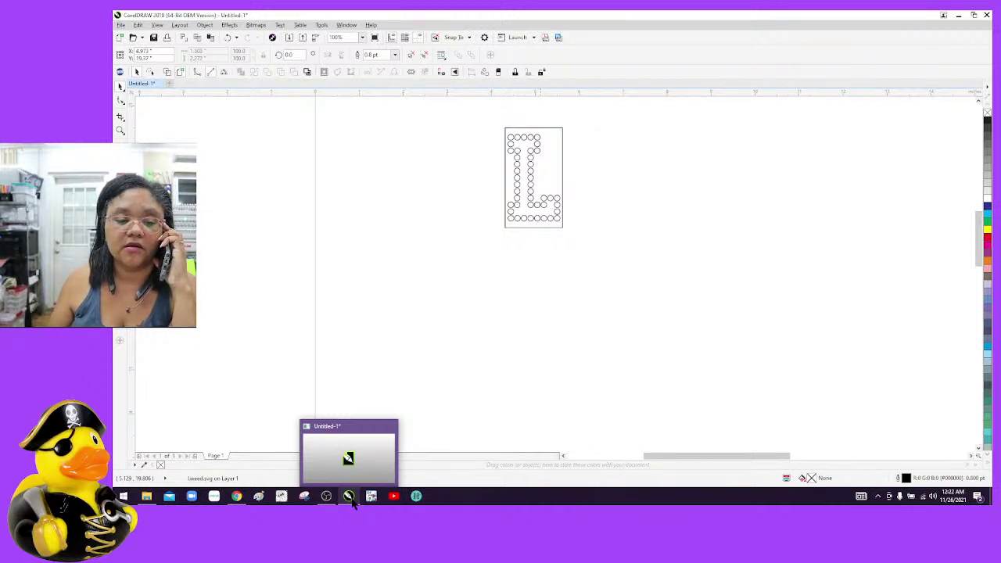
pyautogui.rightClick(351, 501)
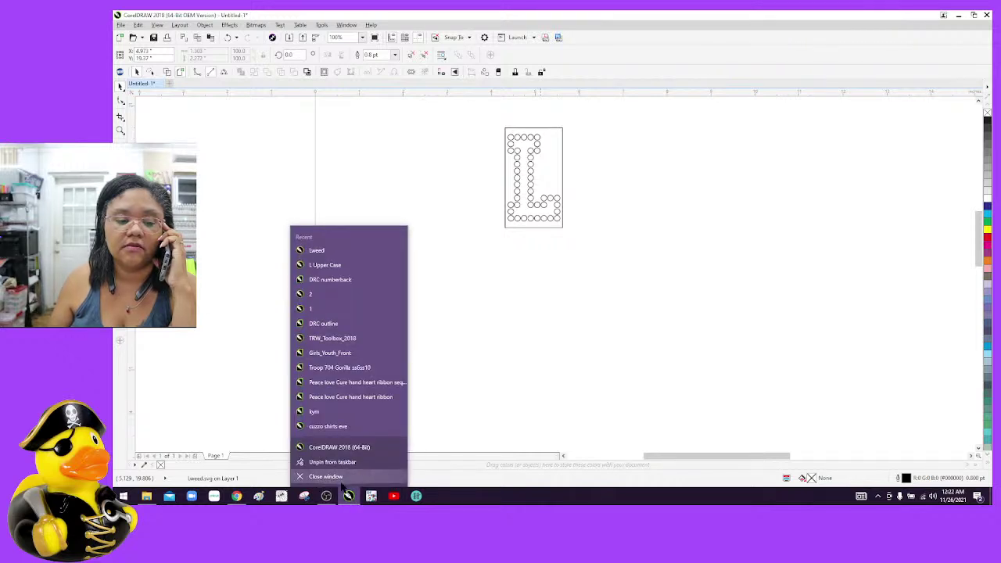
pyautogui.click(342, 479)
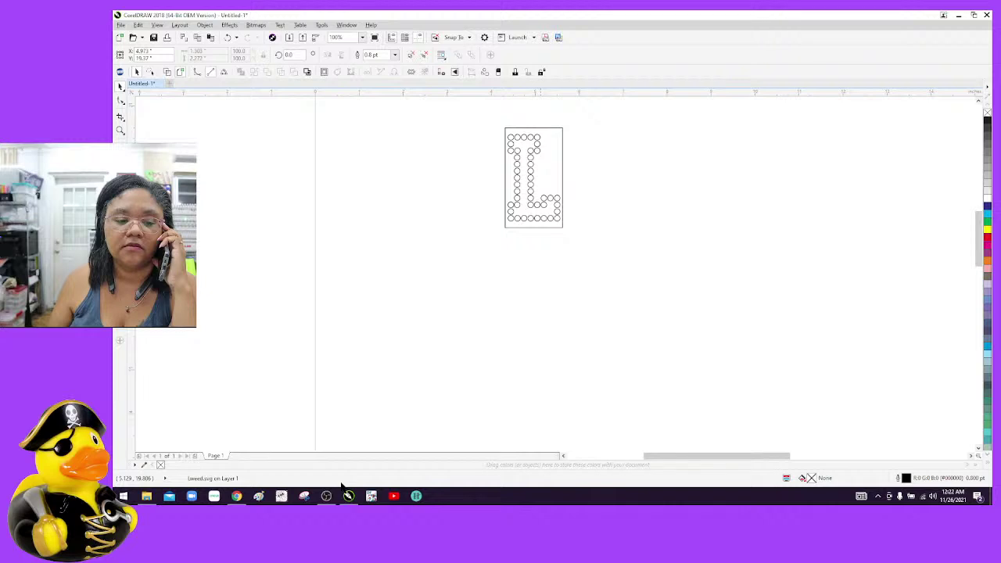
pyautogui.moveTo(349, 496)
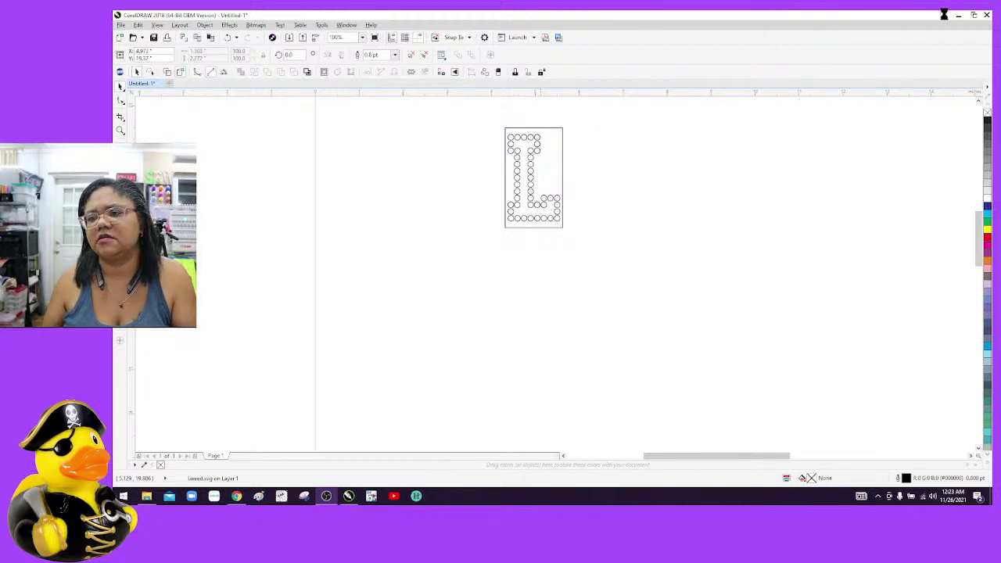
pyautogui.rightClick(349, 503)
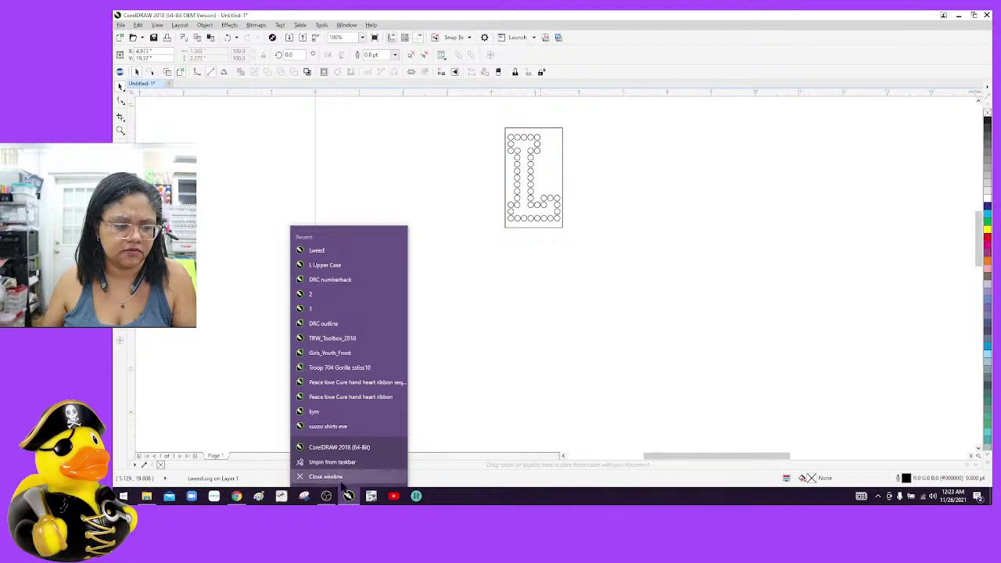
pyautogui.click(339, 485)
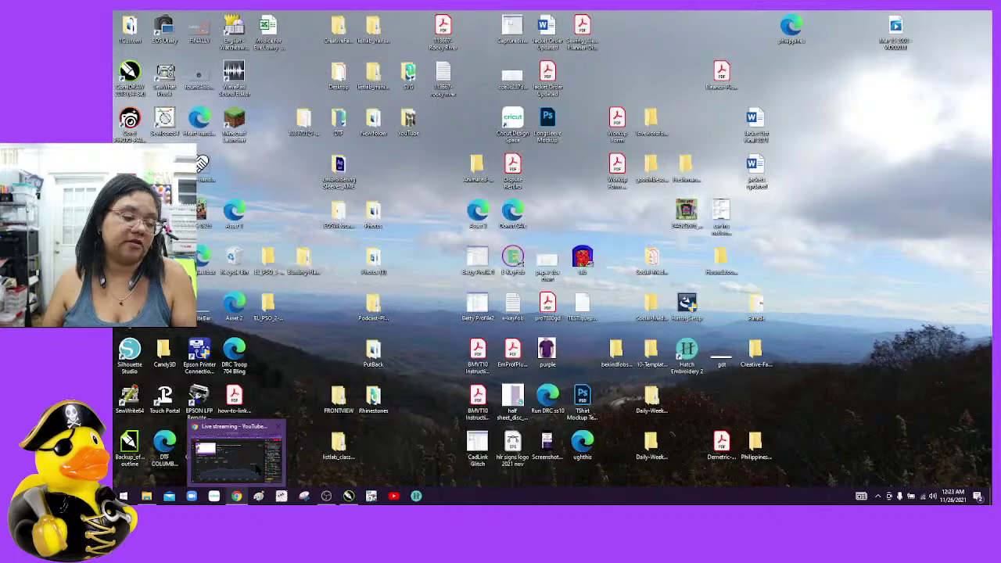
pyautogui.click(257, 468)
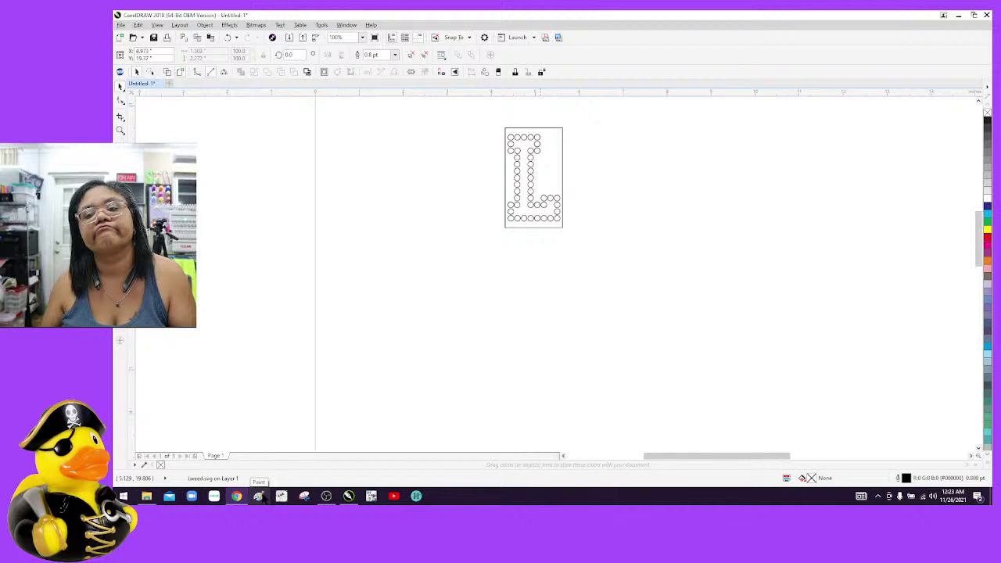
pyautogui.moveTo(327, 505)
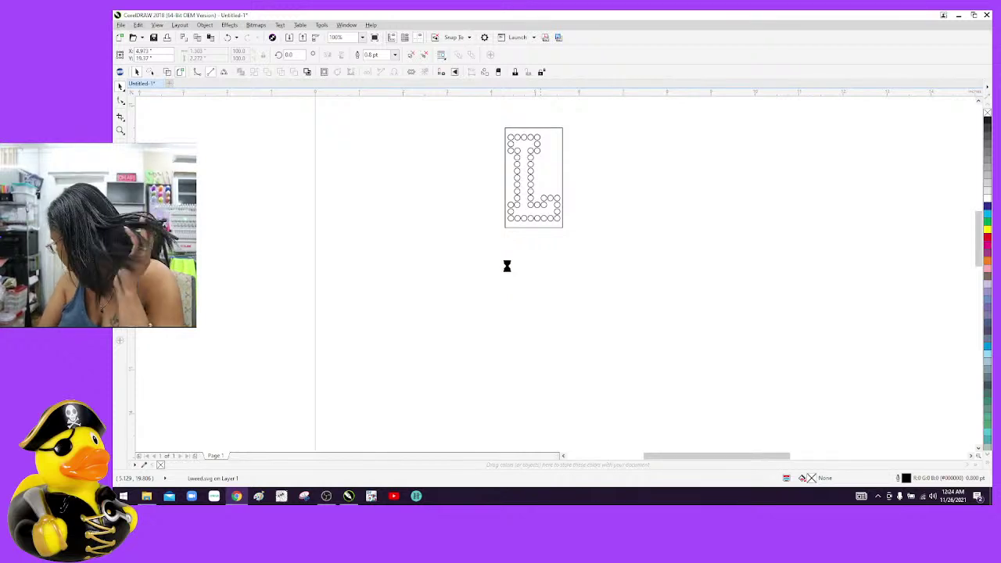
# End the CorelDRAW 2018 task in Task Manager and close Task Manager
pyautogui.hotkey('ctrl', 'shift', 'Escape')
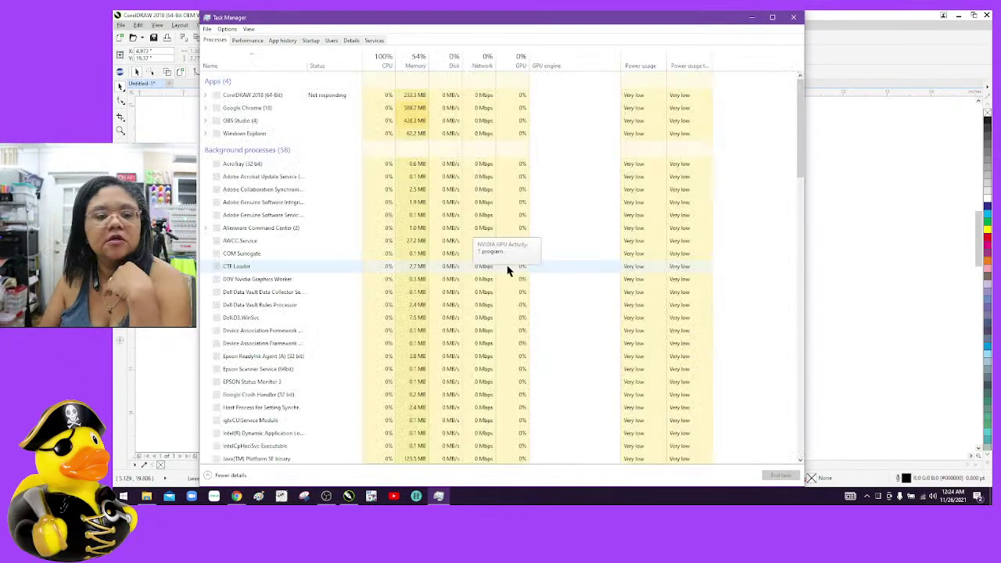
pyautogui.click(268, 97)
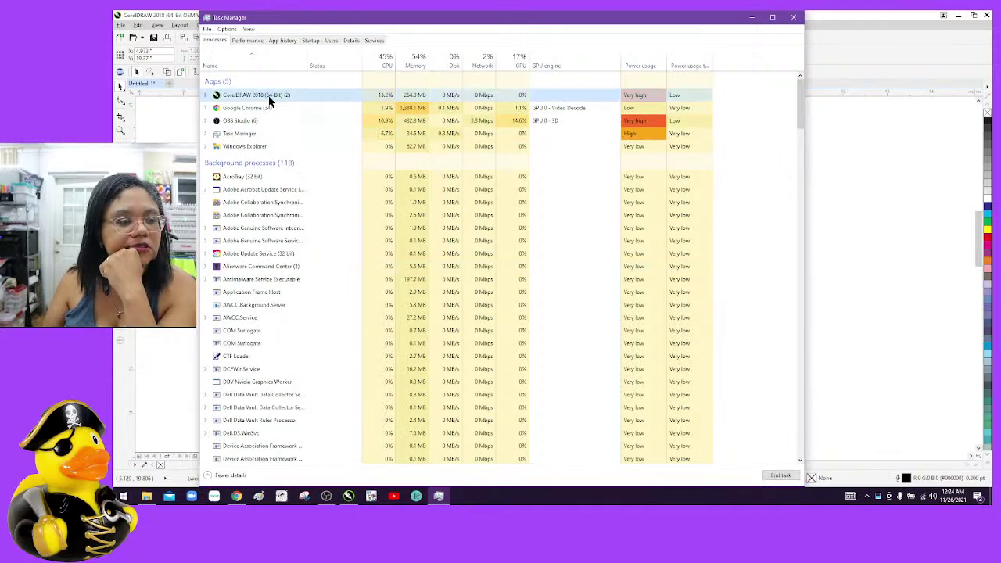
pyautogui.rightClick(269, 95)
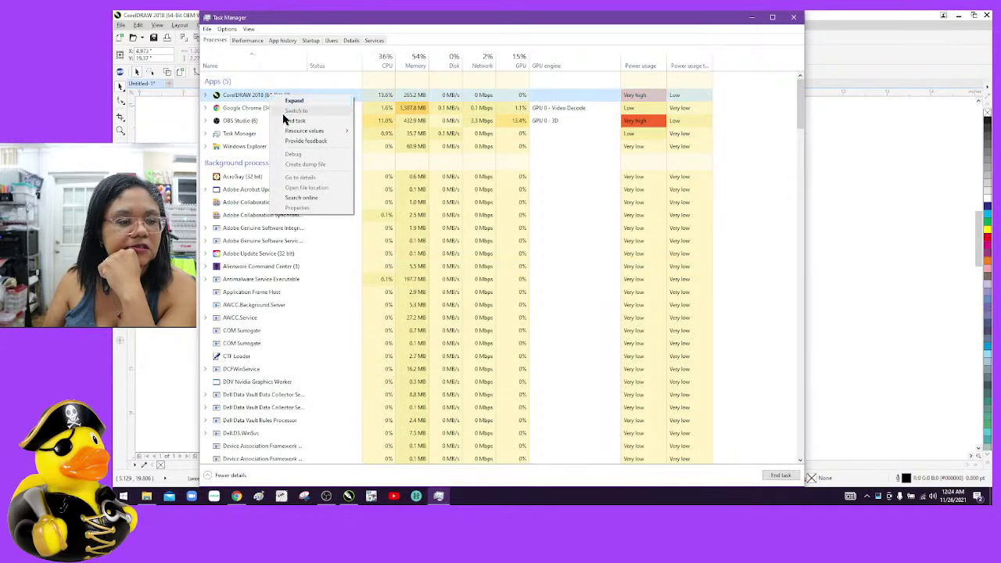
pyautogui.click(286, 121)
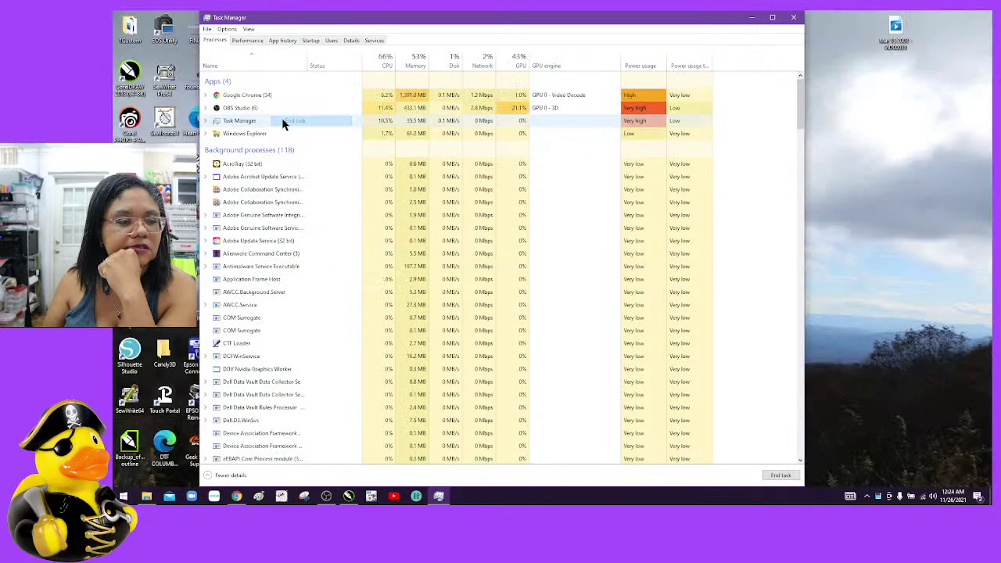
pyautogui.click(793, 17)
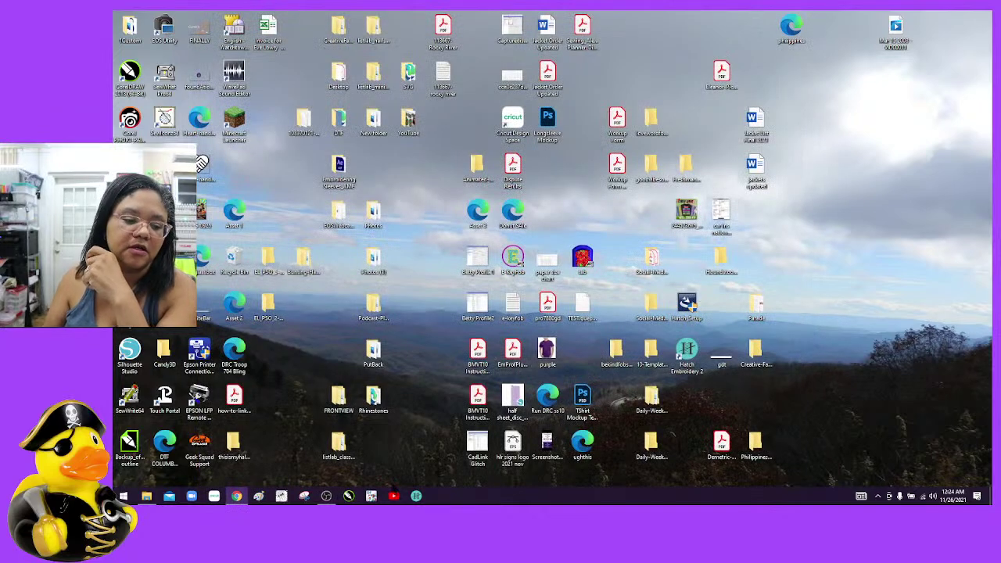
# Restart CorelDRAW and create a new 24 by 24 inch CMYK document
pyautogui.click(349, 496)
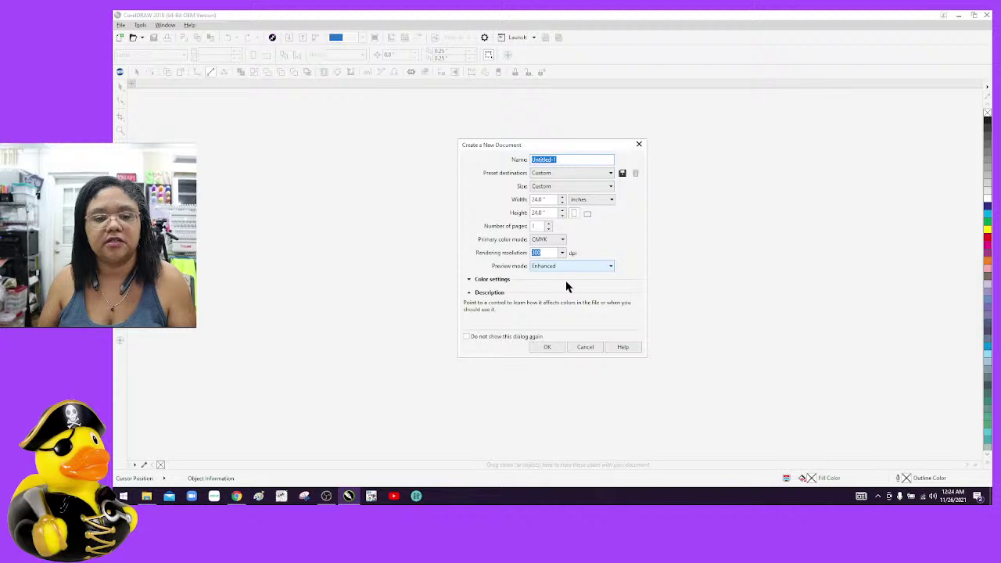
pyautogui.click(555, 348)
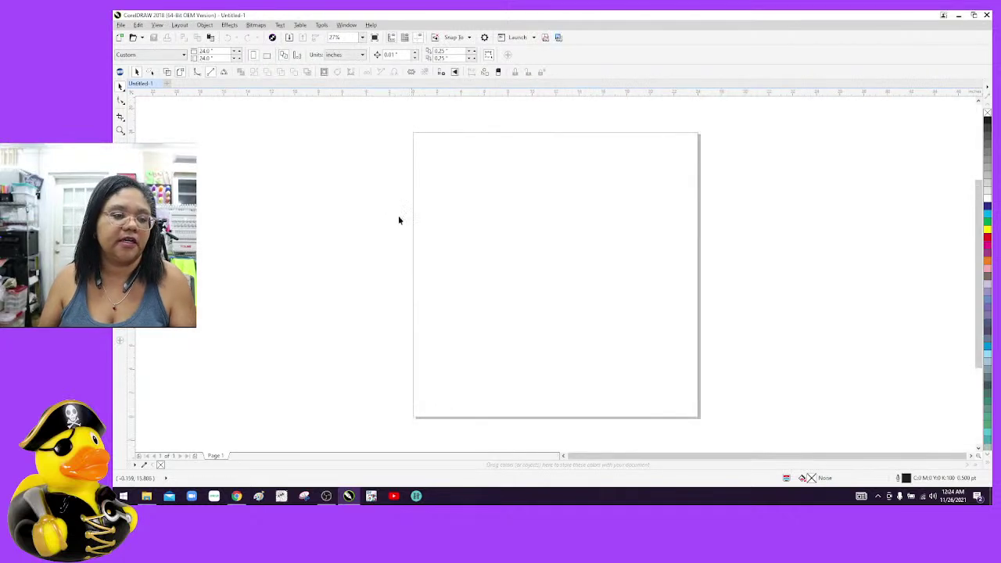
# Add the artistic text LONDON in Arial in the upper-left part of the page
pyautogui.press('F8')
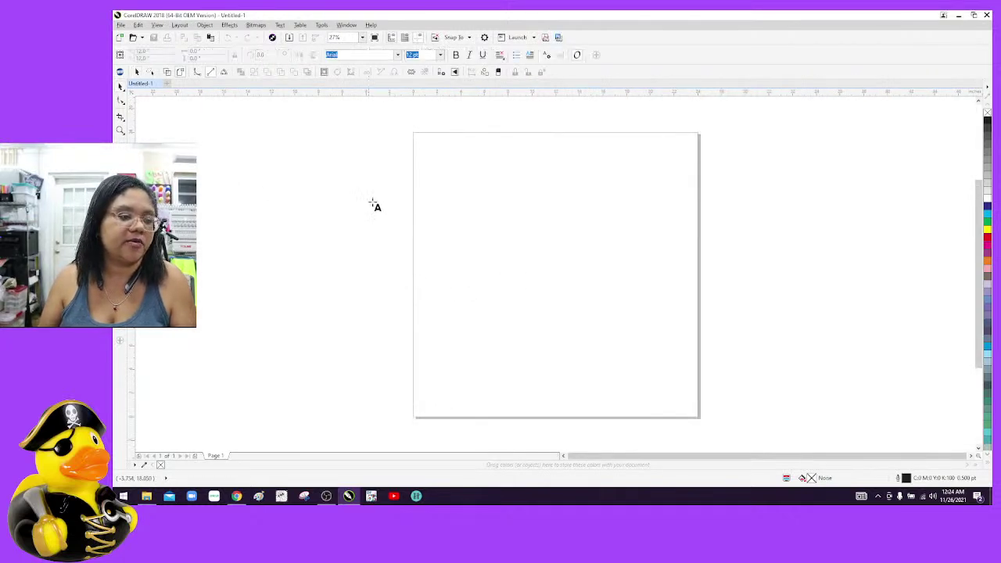
pyautogui.click(480, 220)
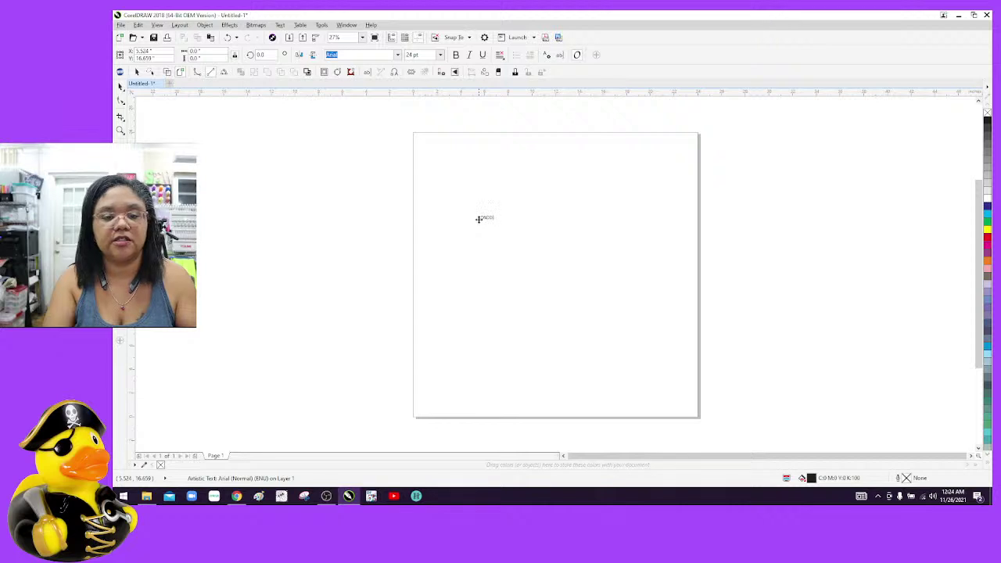
pyautogui.write('LONDON')
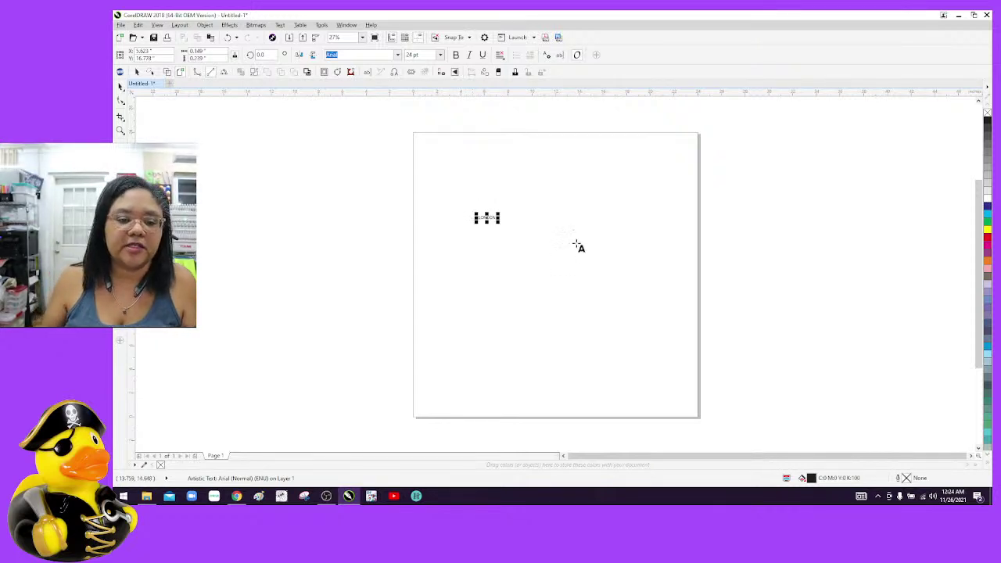
# Set the font size of the LONDON text to 150 pt
pyautogui.scroll(5, 578, 247)
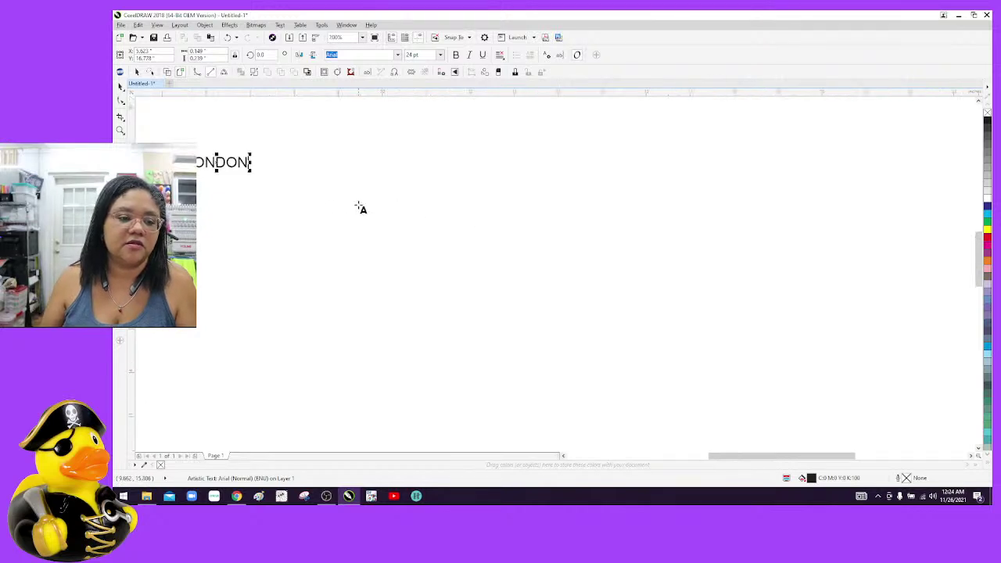
pyautogui.click(220, 163)
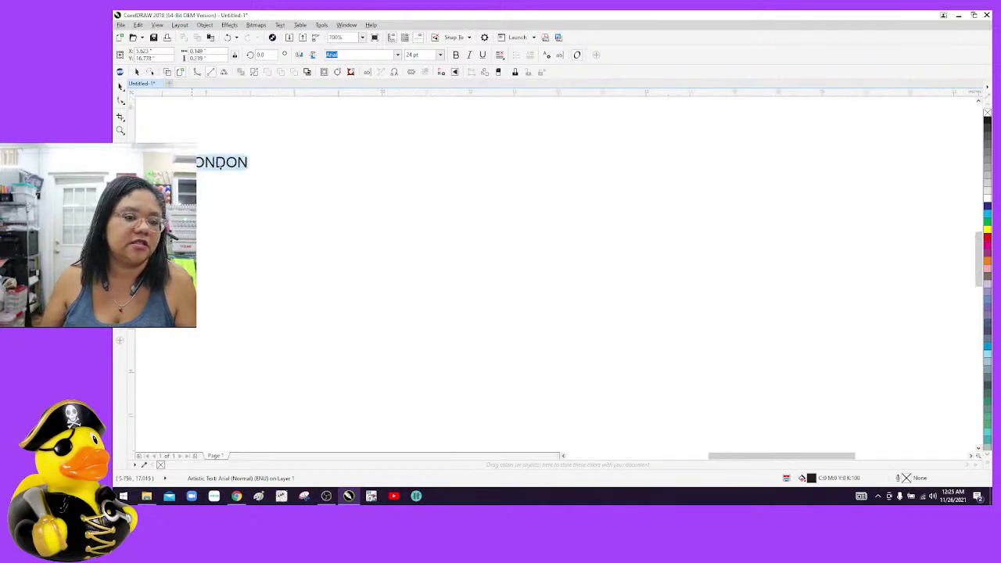
pyautogui.doubleClick(218, 163)
pyautogui.click(441, 55)
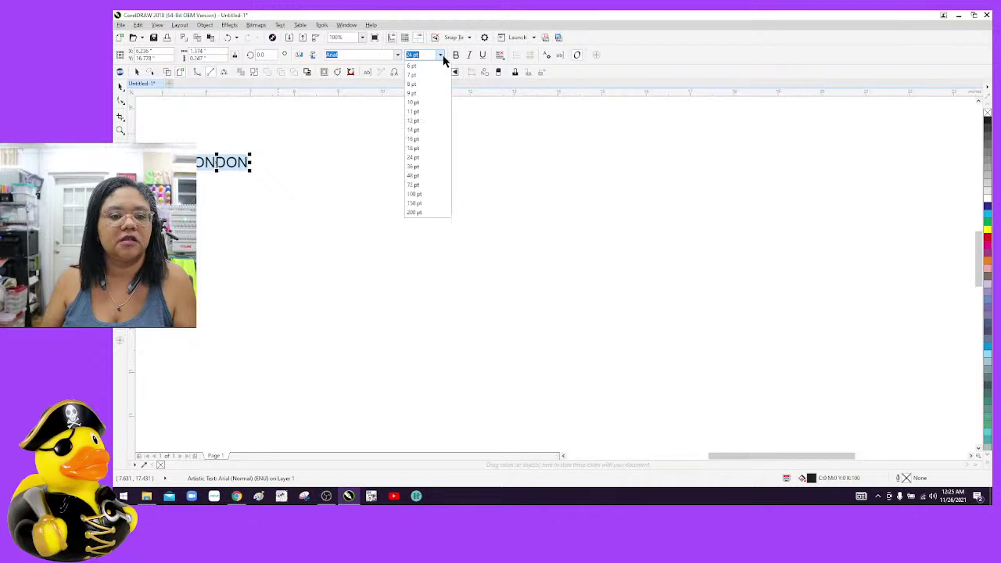
pyautogui.click(435, 204)
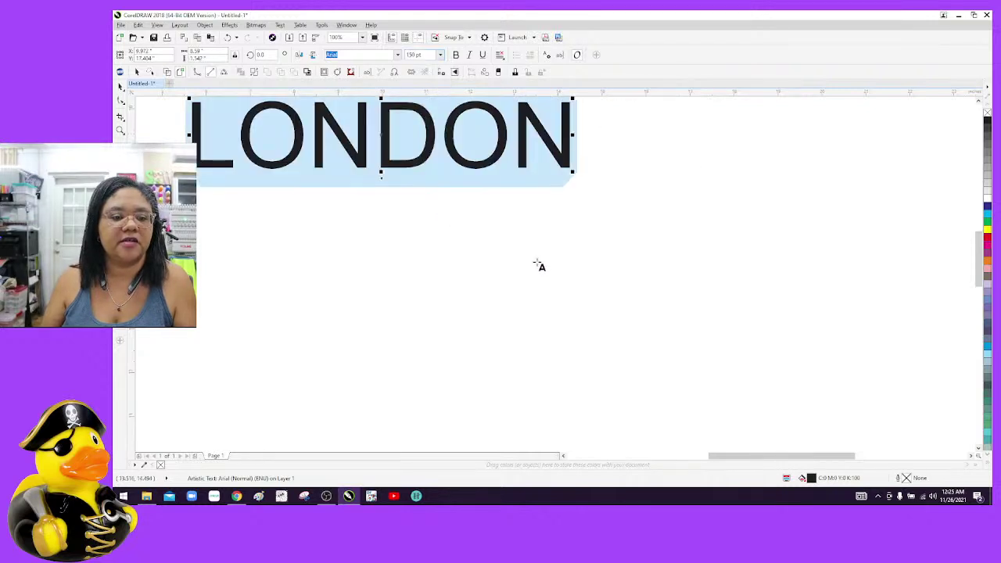
# Select the whole LONDON text object and expand the font lists of the TRW Design Wizard beside the page
pyautogui.scroll(-3, 537, 266)
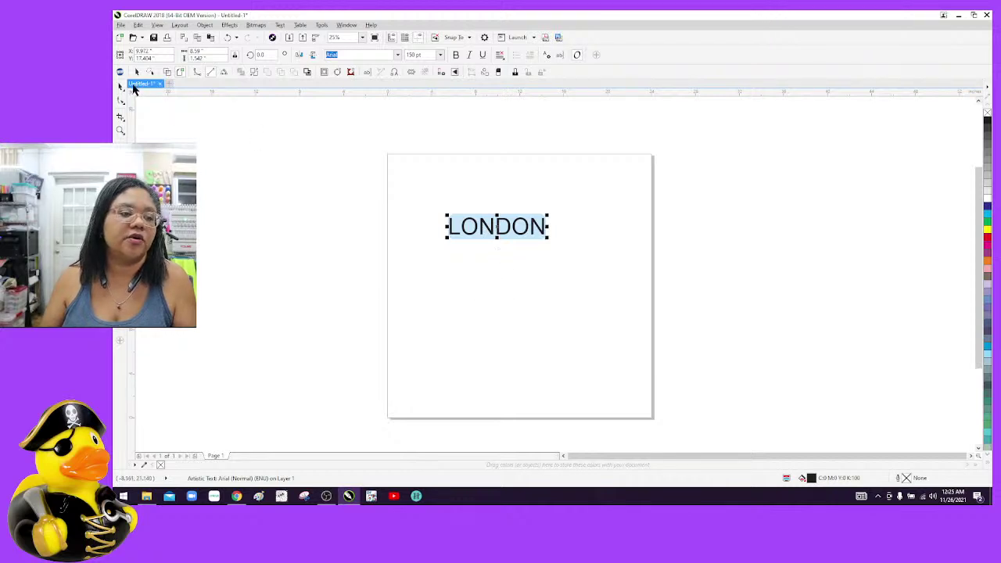
pyautogui.click(121, 87)
pyautogui.click(426, 283)
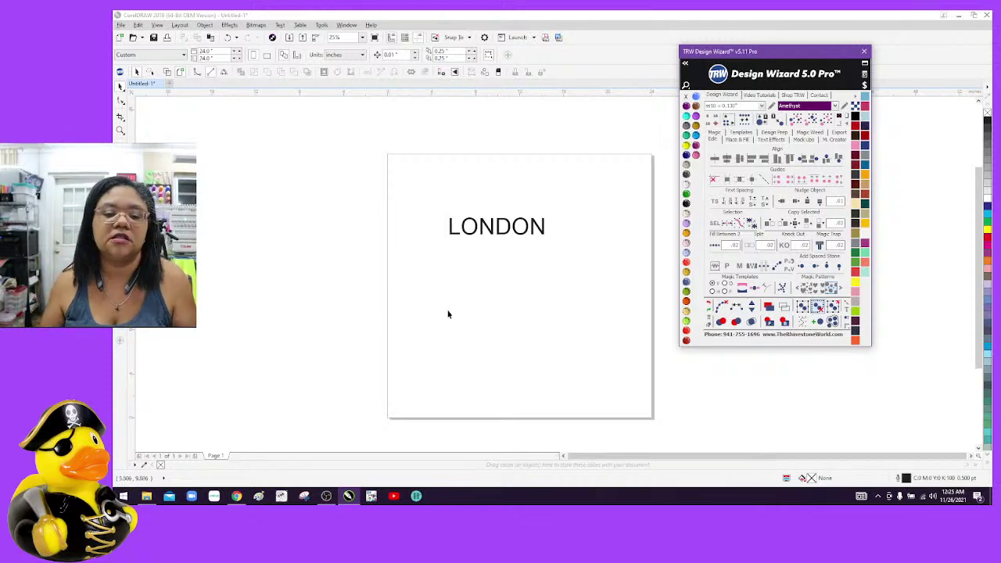
pyautogui.moveTo(430, 196); pyautogui.dragTo(630, 302)
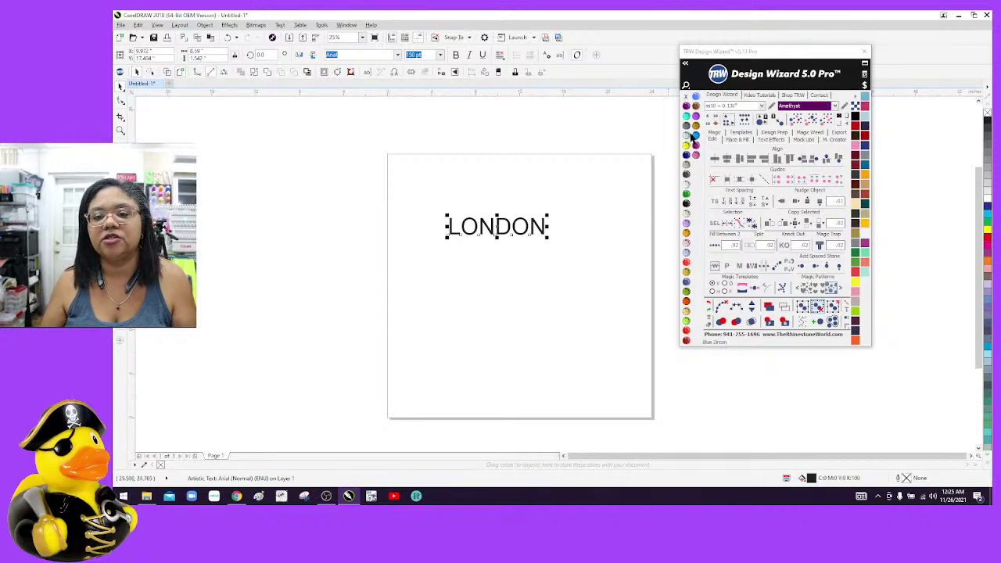
pyautogui.moveTo(721, 52); pyautogui.dragTo(829, 56)
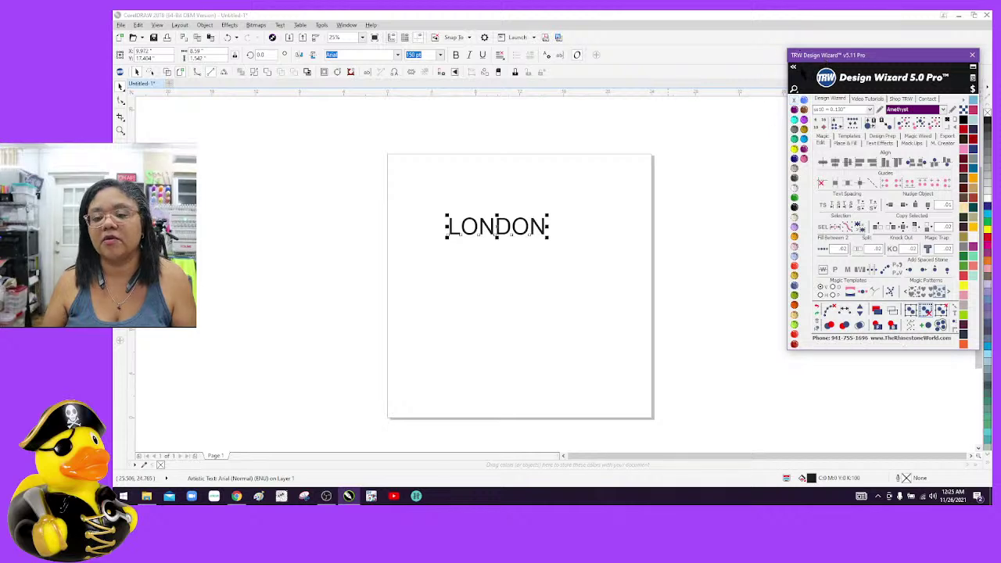
pyautogui.moveTo(789, 75); pyautogui.dragTo(703, 76)
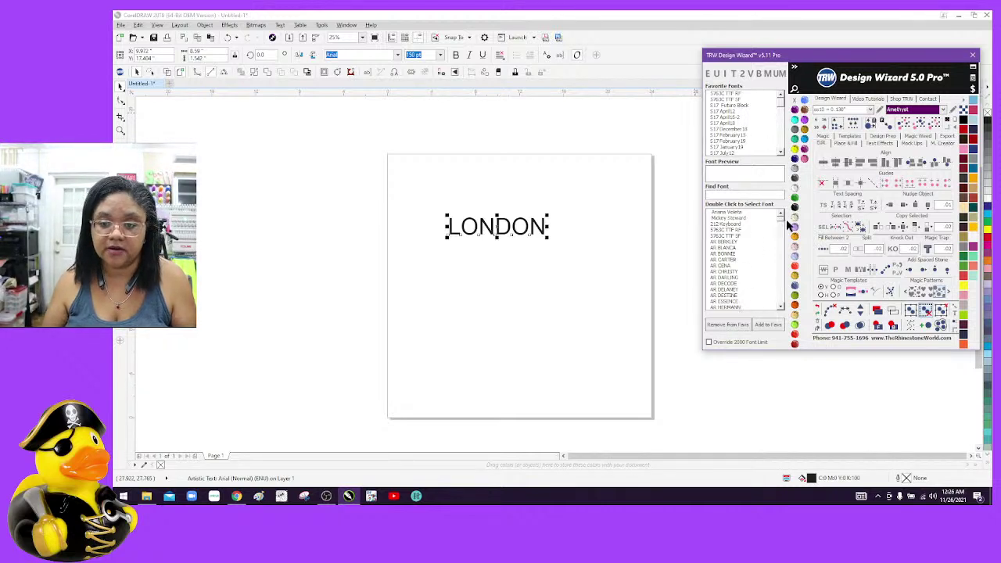
# Try the favorite font TRW Stadium Stone on the LONDON text and undo the font change
pyautogui.moveTo(789, 223)
pyautogui.mouseDown()
pyautogui.moveTo(780, 279)
pyautogui.moveTo(790, 223)
pyautogui.mouseUp()
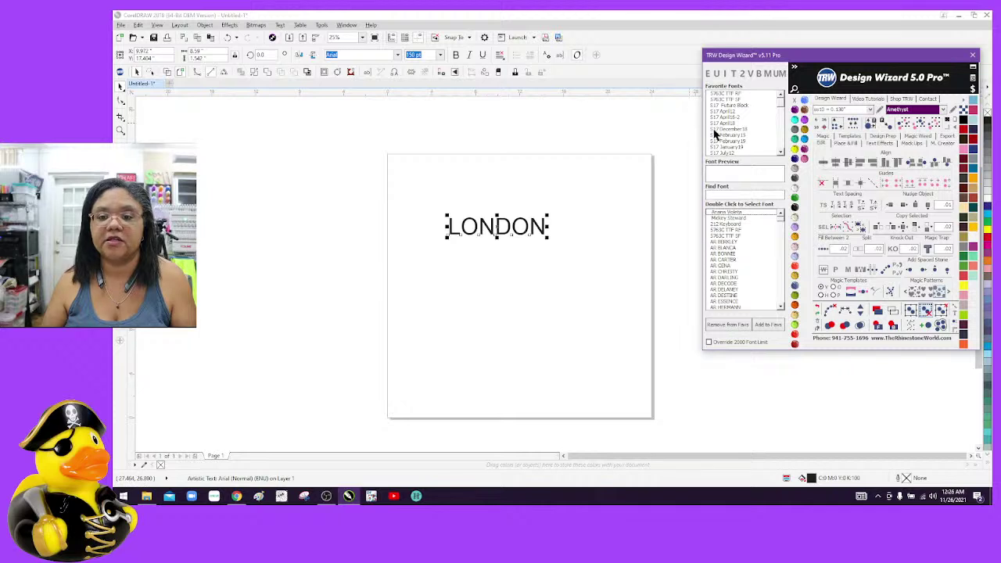
pyautogui.moveTo(782, 110); pyautogui.dragTo(784, 123)
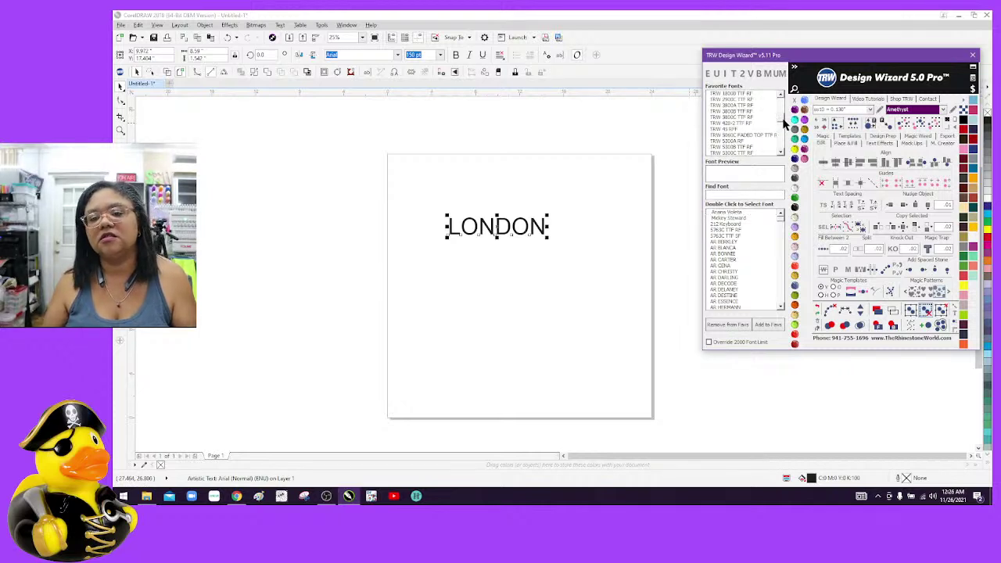
pyautogui.moveTo(785, 124); pyautogui.dragTo(790, 149)
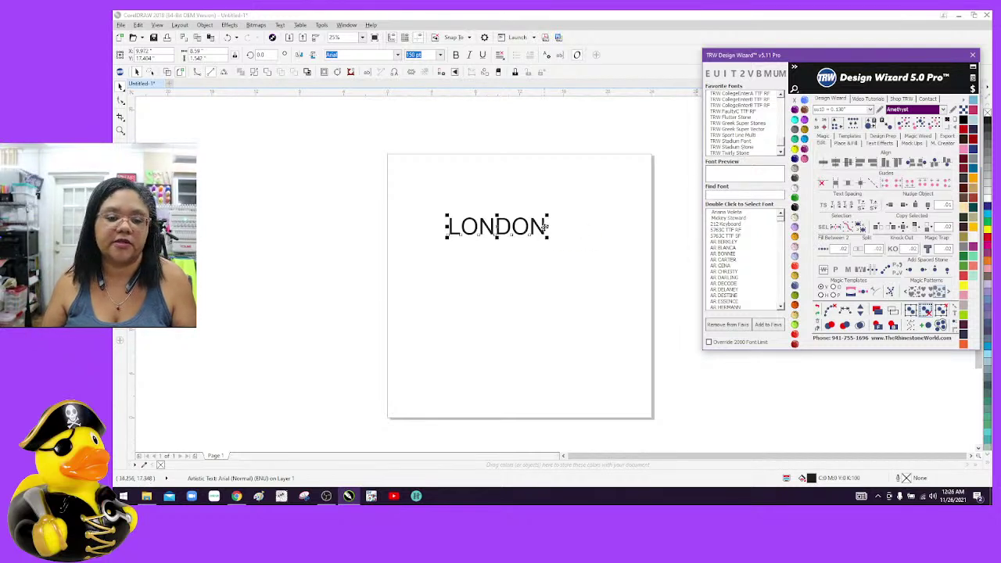
pyautogui.doubleClick(545, 227)
pyautogui.moveTo(545, 227); pyautogui.dragTo(445, 227)
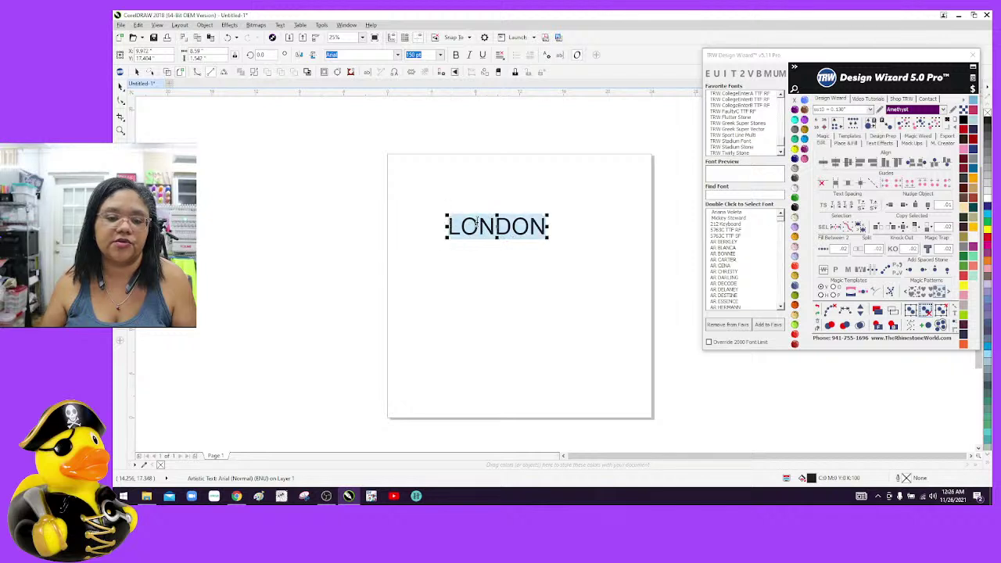
pyautogui.click(736, 147)
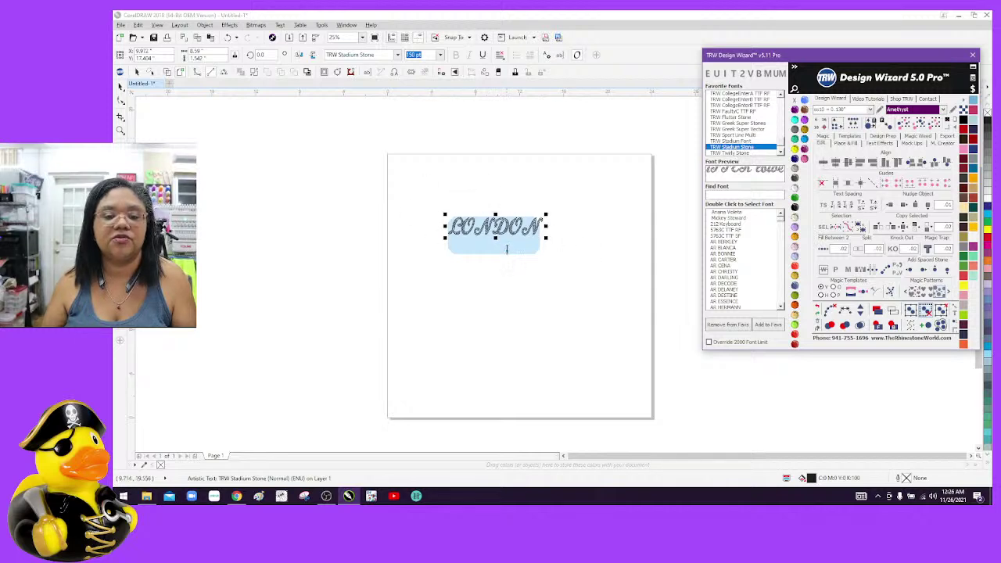
pyautogui.press('Delete')
pyautogui.hotkey('ctrl', 'z')
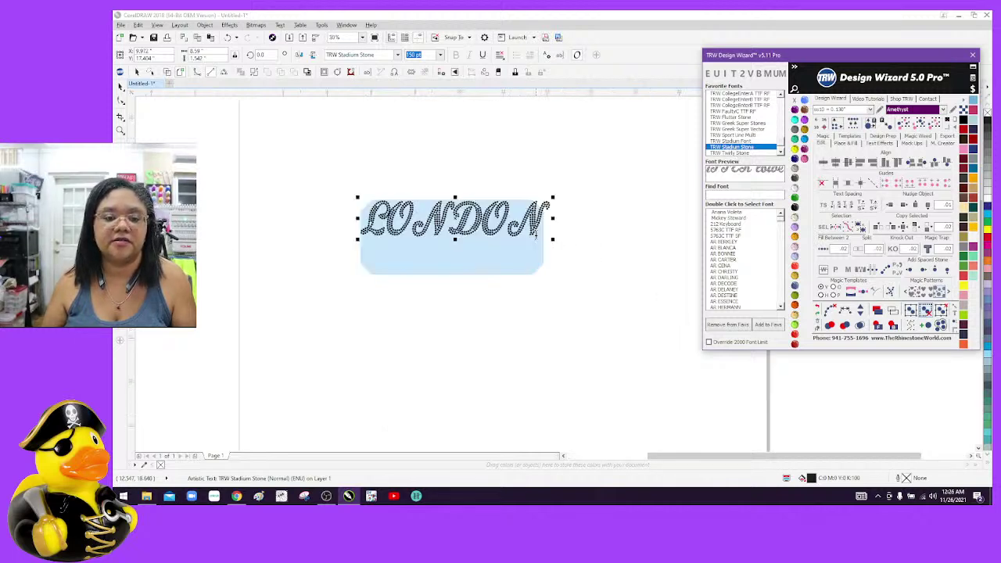
pyautogui.scroll(3, 536, 235)
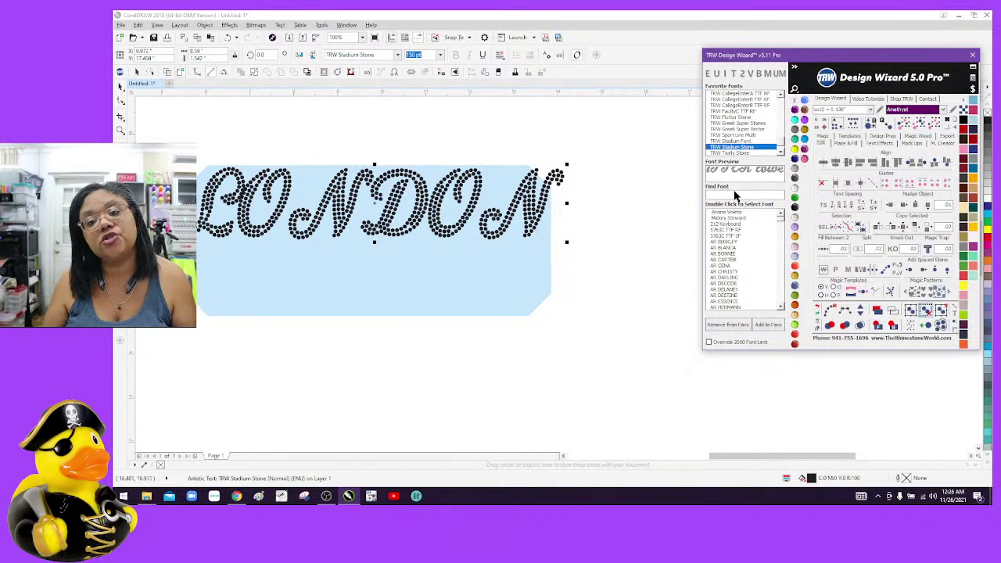
pyautogui.scroll(-3, 630, 217)
pyautogui.scroll(-2, 626, 217)
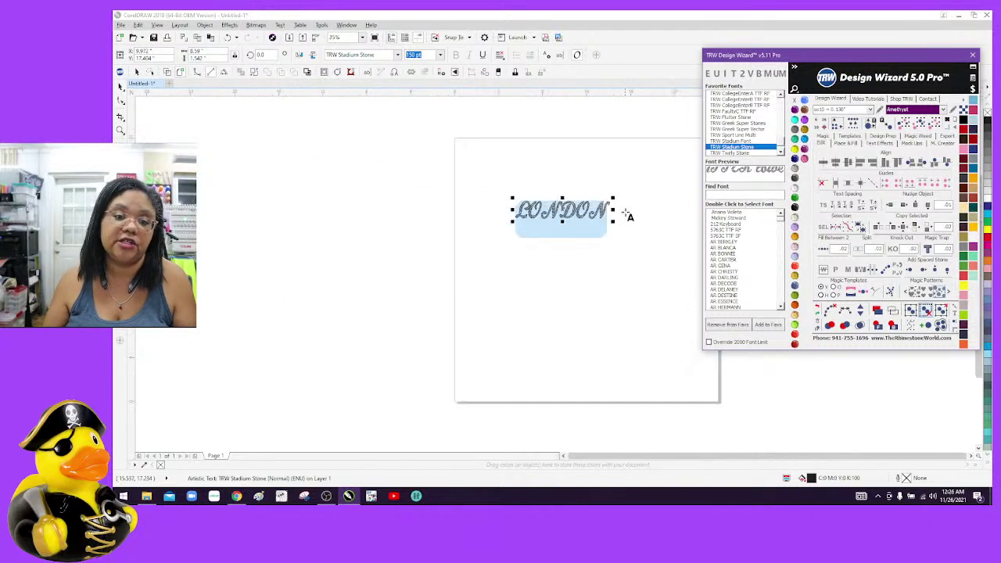
pyautogui.click(228, 37)
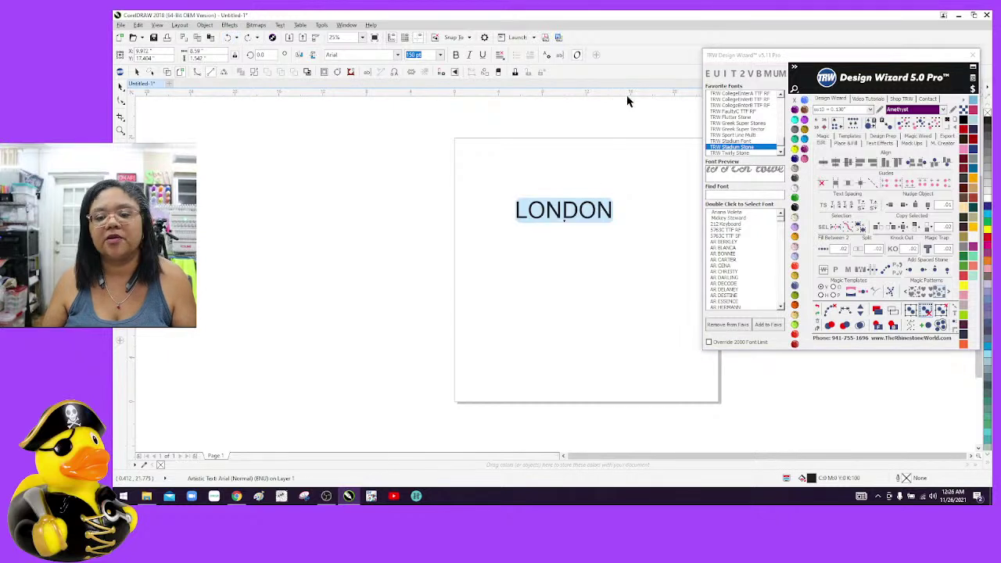
# Apply the favorite font TRW Athletic 16 to the LONDON text
pyautogui.click(782, 145)
pyautogui.scroll(3, 784, 143)
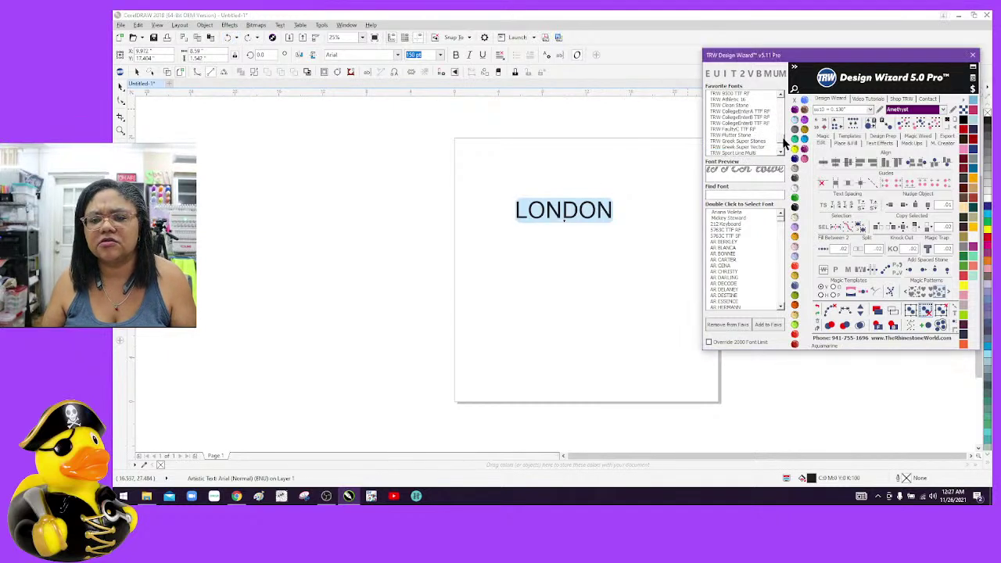
pyautogui.scroll(2, 783, 143)
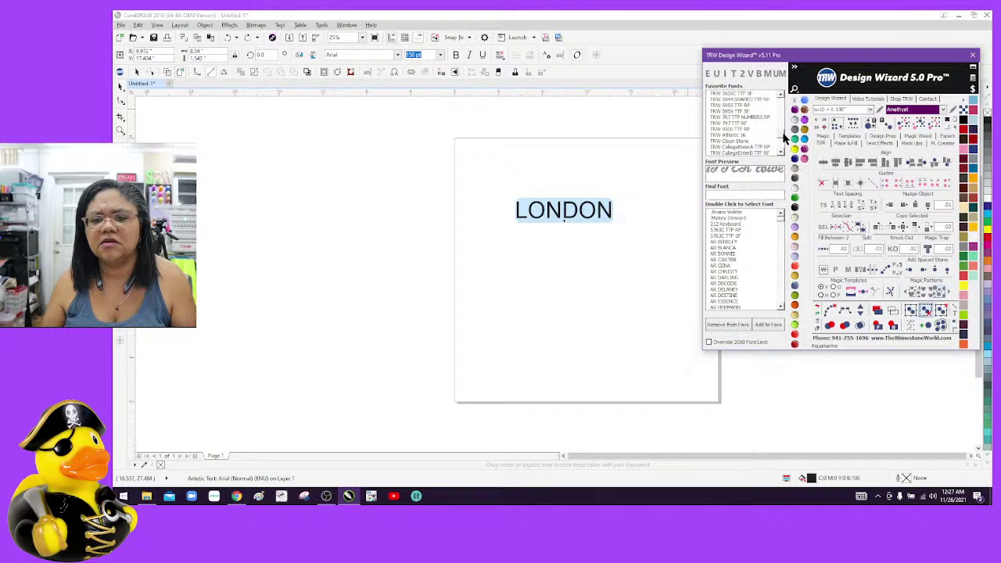
pyautogui.click(744, 135)
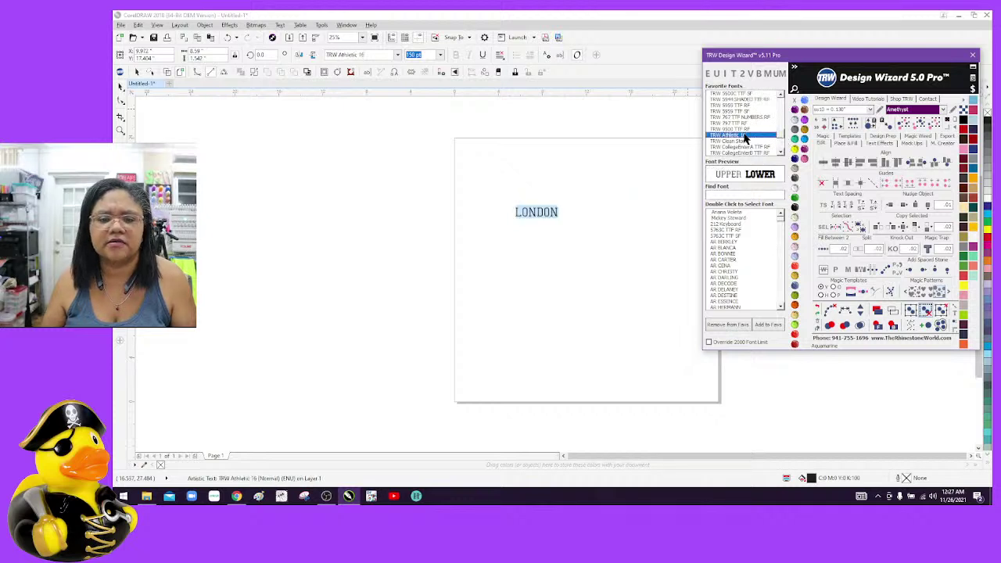
# Change the LONDON text to the favorite rhinestone font TRW 5600C TTF RF
pyautogui.scroll(2, 781, 135)
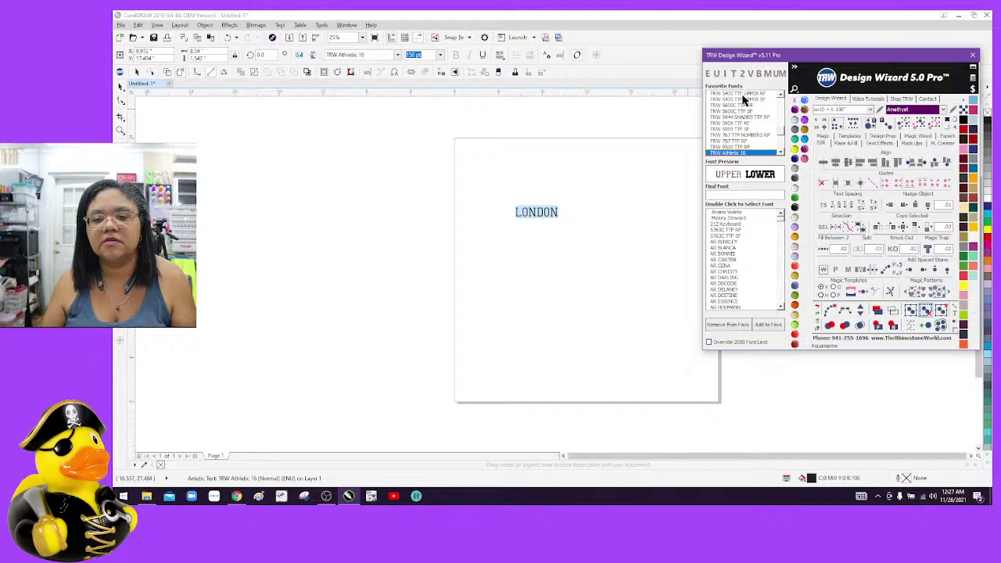
pyautogui.click(731, 107)
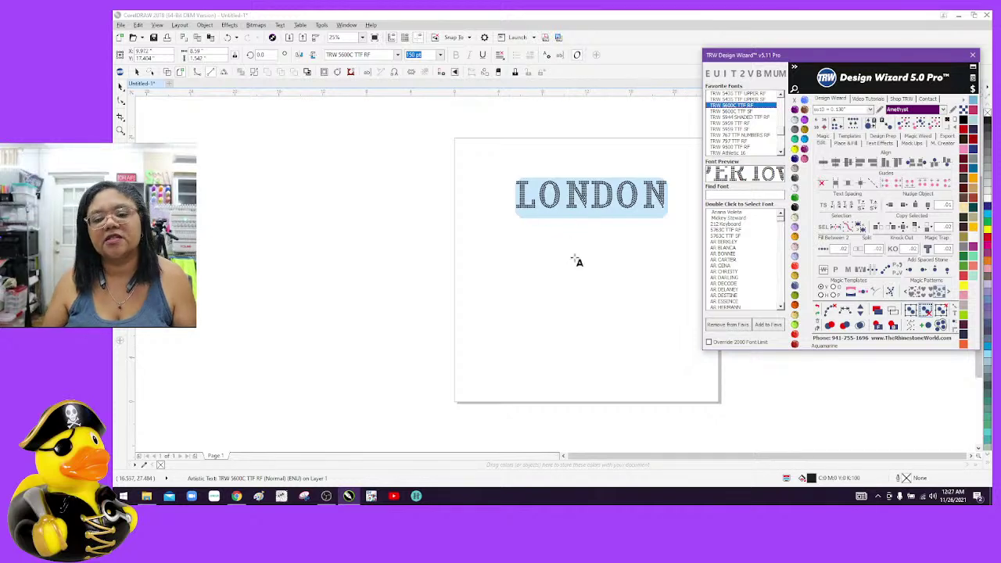
pyautogui.scroll(2, 602, 232)
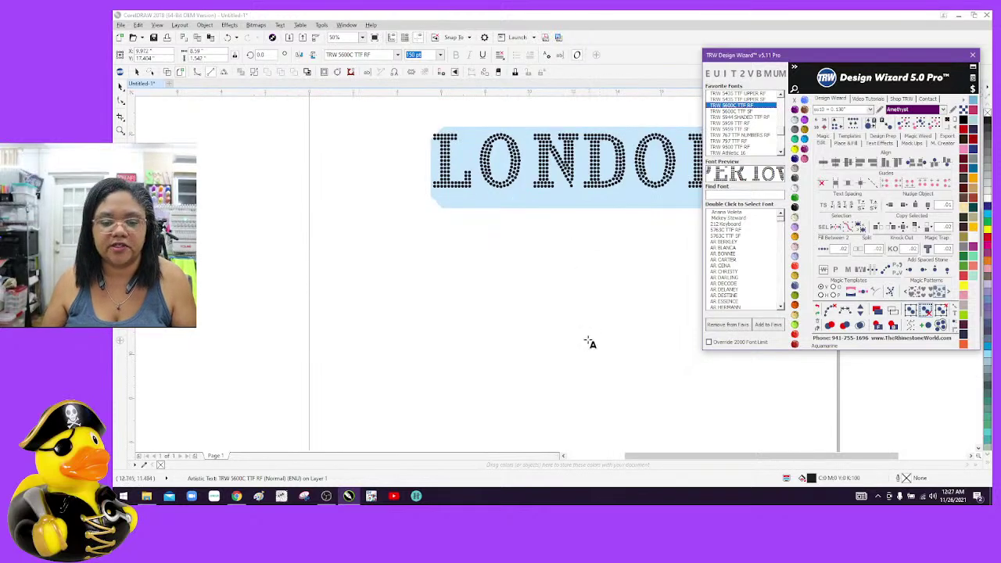
# Resize the LONDON rhinestone lettering with the Design Wizard for stone size ss10 = 0.130"
pyautogui.moveTo(790, 58); pyautogui.dragTo(844, 59)
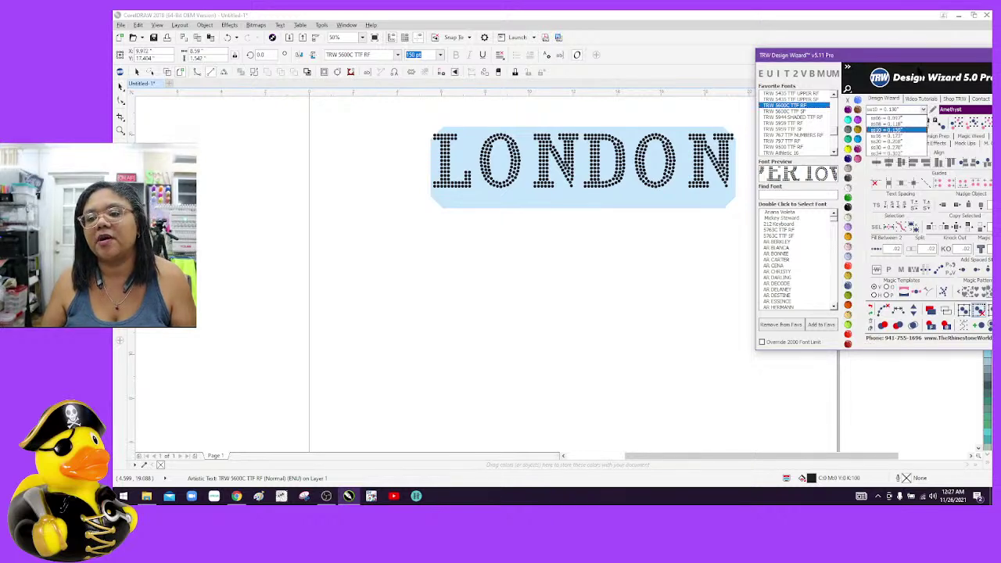
pyautogui.moveTo(919, 57); pyautogui.dragTo(716, 107)
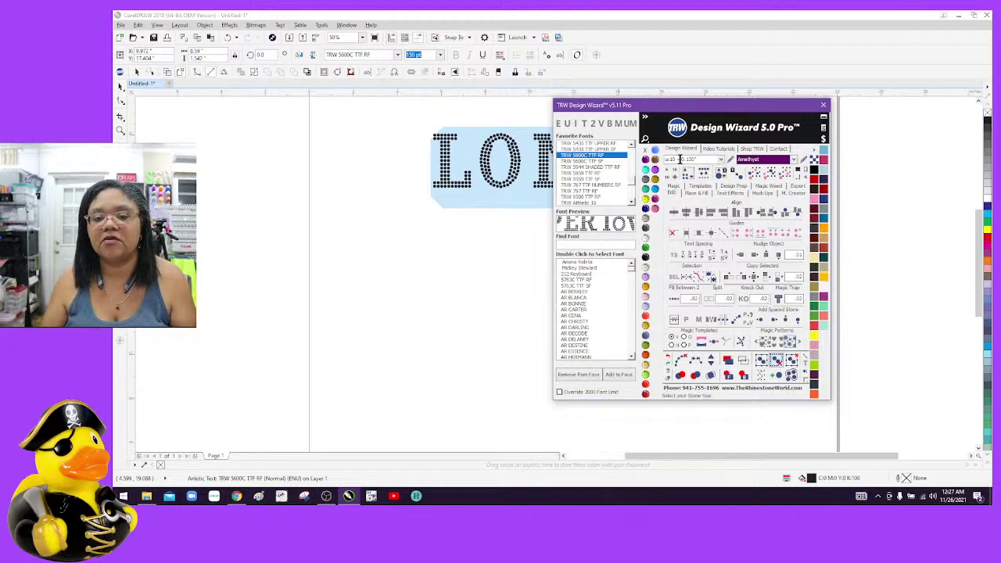
pyautogui.click(721, 159)
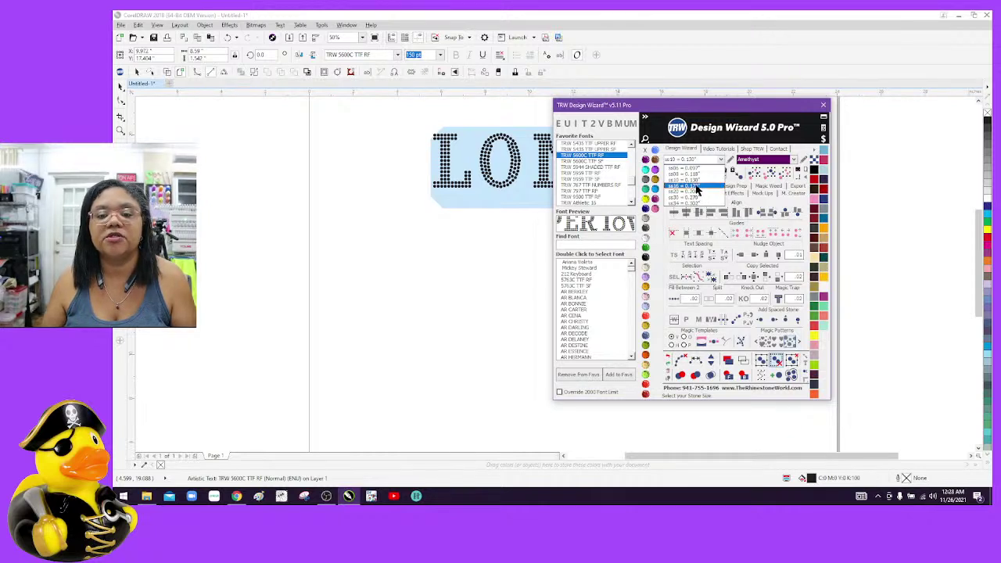
pyautogui.click(696, 181)
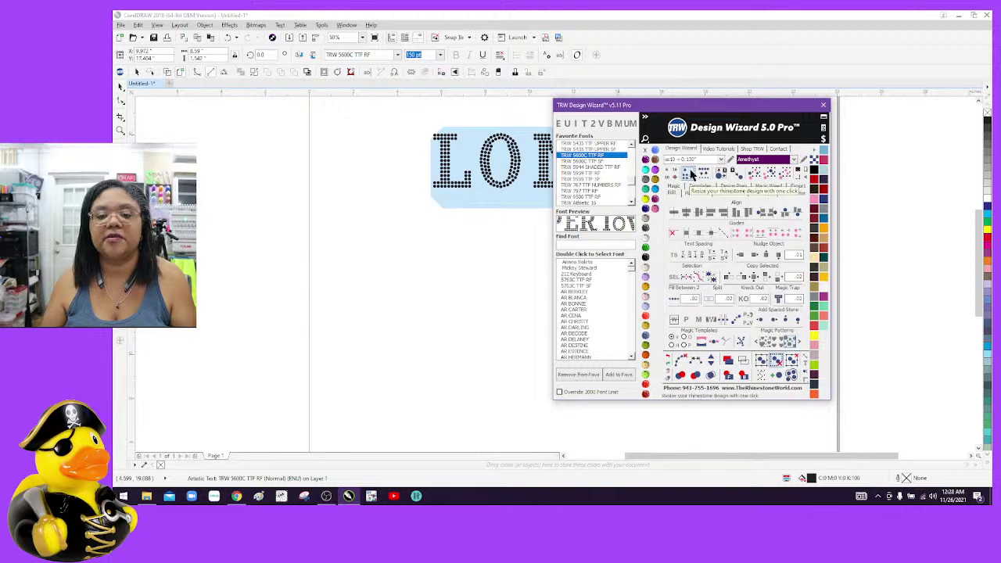
pyautogui.moveTo(709, 112); pyautogui.dragTo(865, 100)
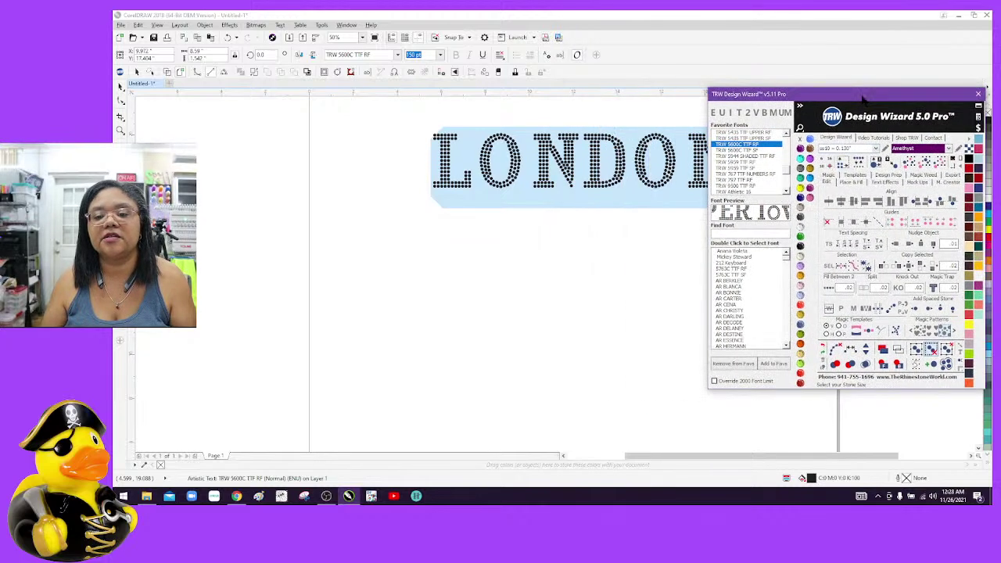
pyautogui.click(847, 168)
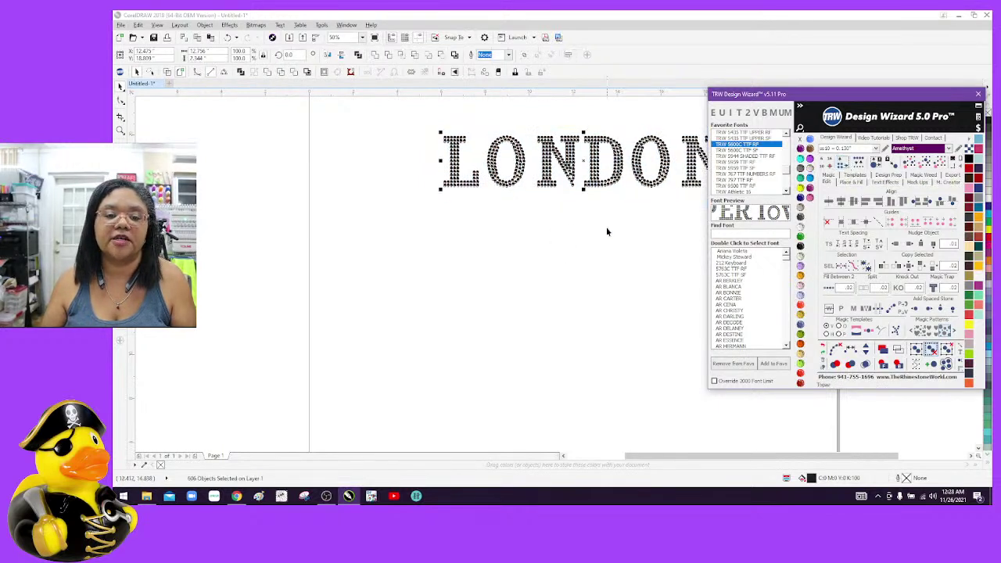
# Resize the LONDON design for stone size ss16 = 0.173", replacing the existing stones
pyautogui.moveTo(776, 101); pyautogui.dragTo(612, 254)
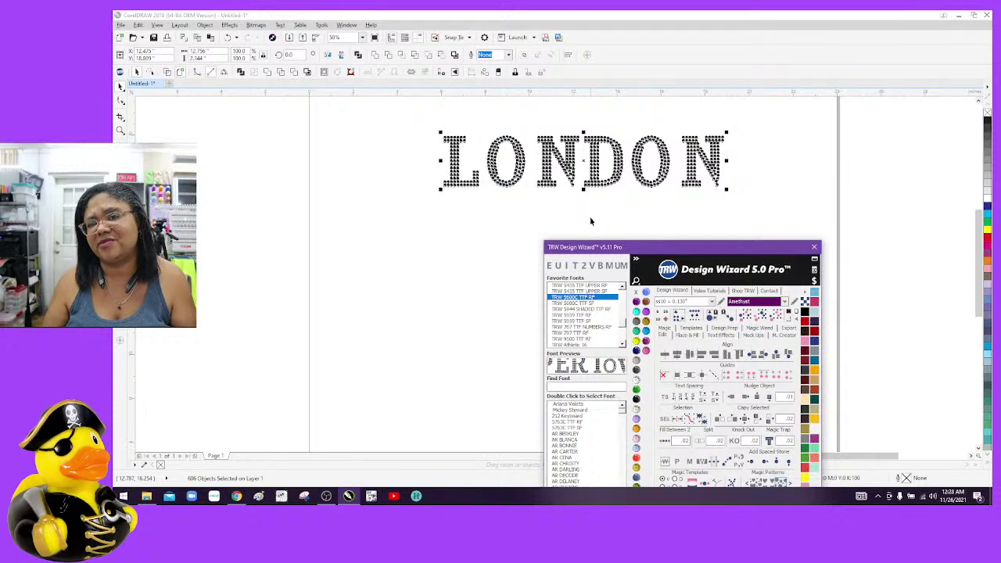
pyautogui.click(708, 301)
pyautogui.click(704, 332)
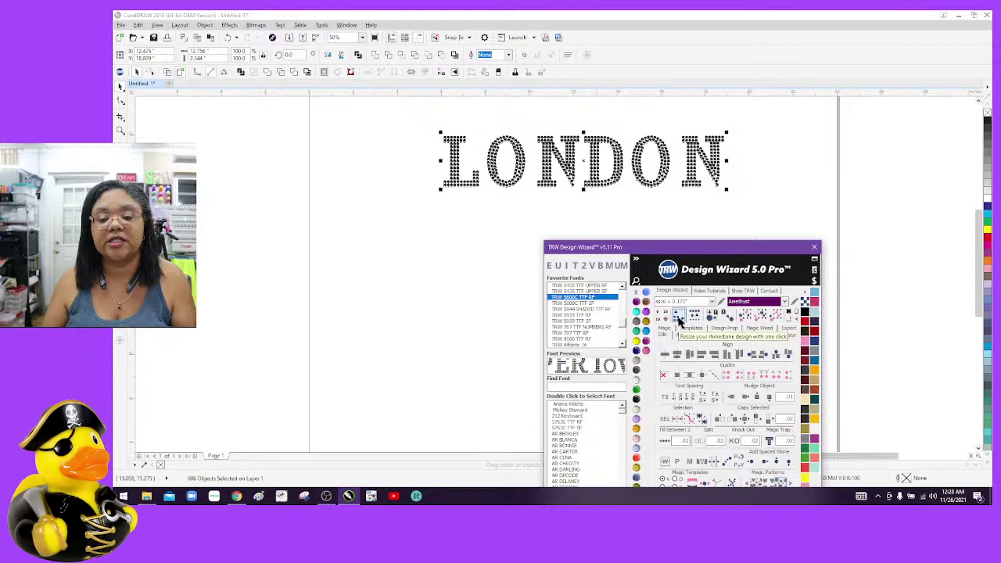
pyautogui.click(677, 317)
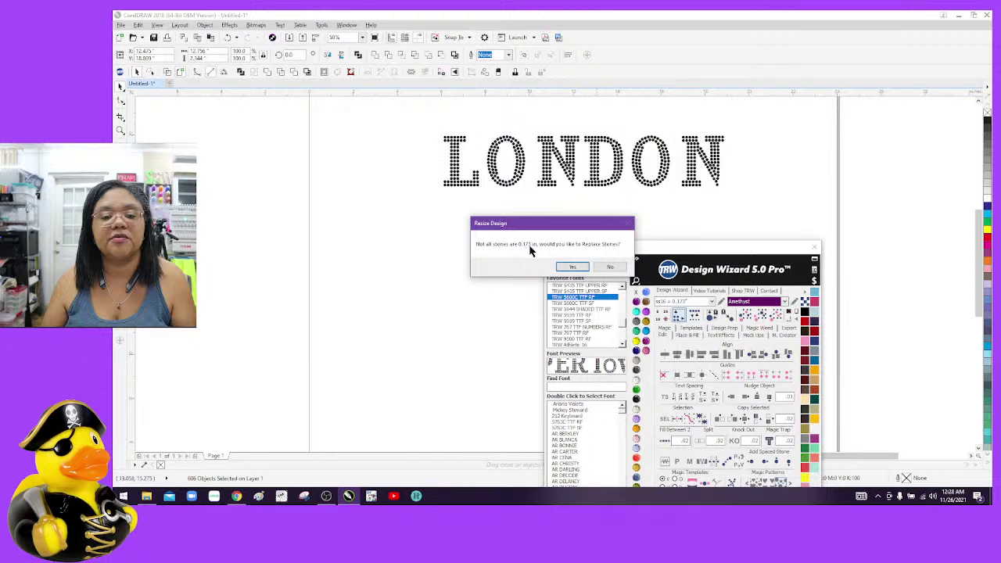
pyautogui.click(574, 268)
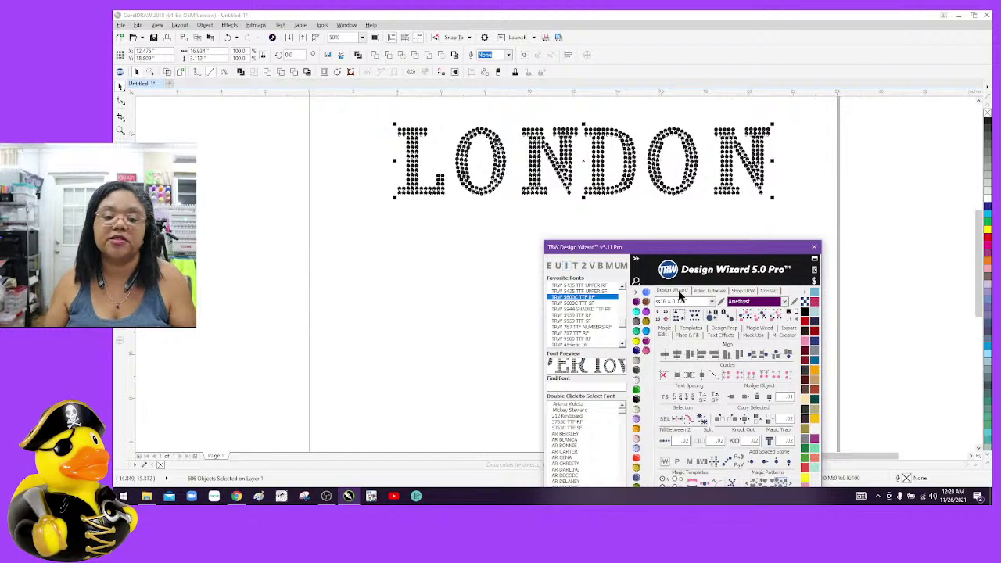
# Recolor all the LONDON stones with the TRW Blue stone color and move the Design Wizard clear of the lettering
pyautogui.moveTo(595, 248); pyautogui.dragTo(700, 165)
pyautogui.moveTo(784, 175); pyautogui.dragTo(651, 247)
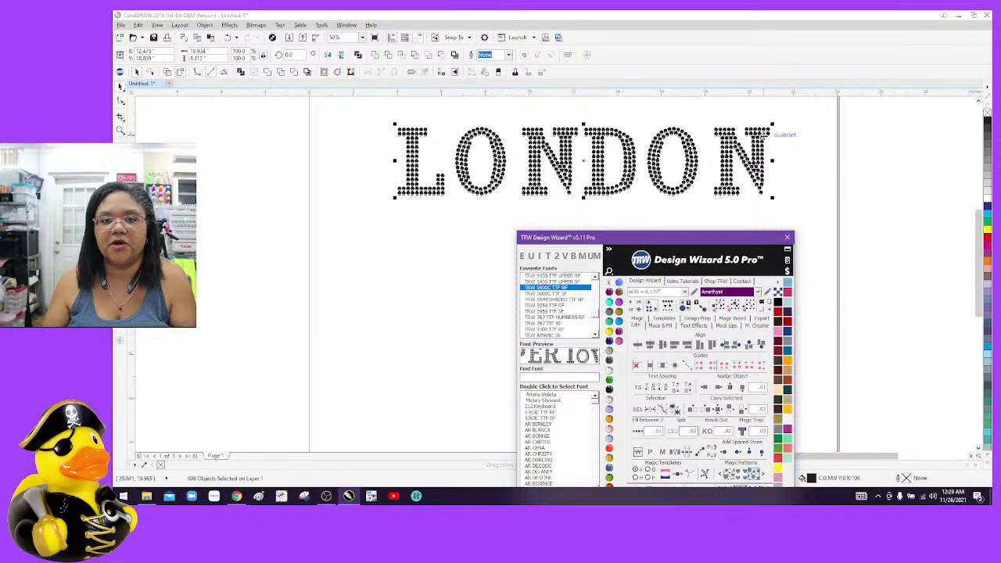
pyautogui.moveTo(739, 238); pyautogui.dragTo(900, 102)
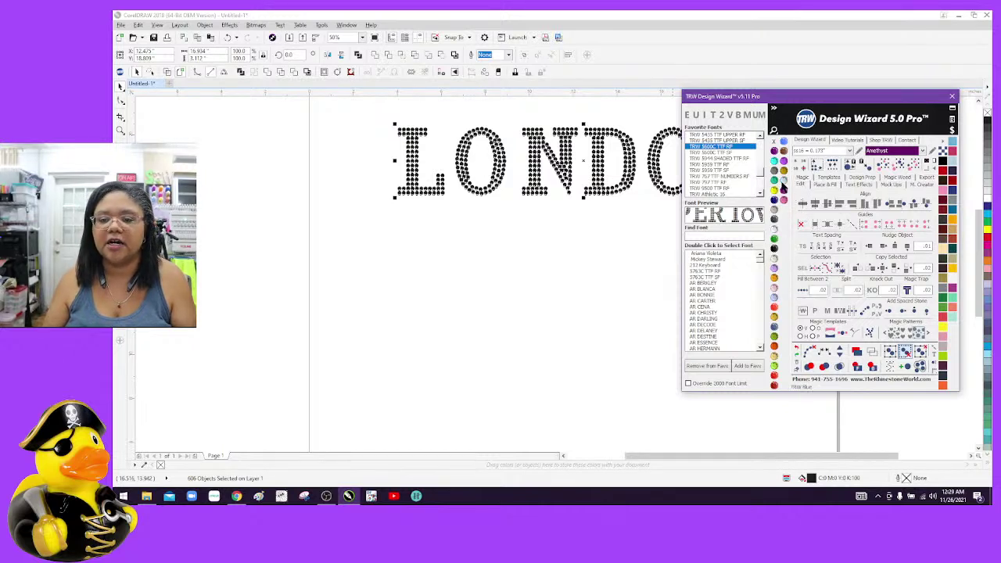
pyautogui.click(784, 181)
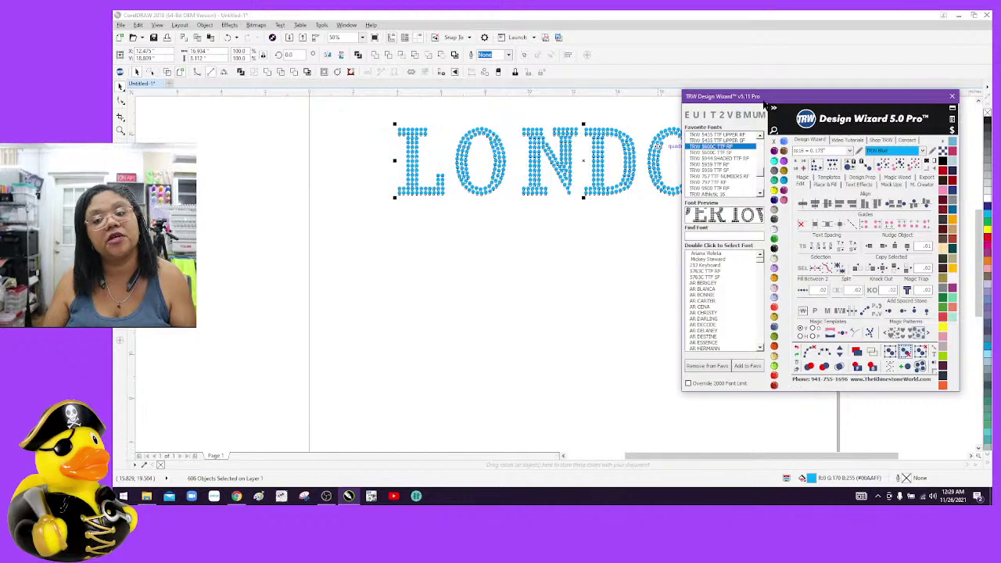
pyautogui.moveTo(766, 106); pyautogui.dragTo(688, 84)
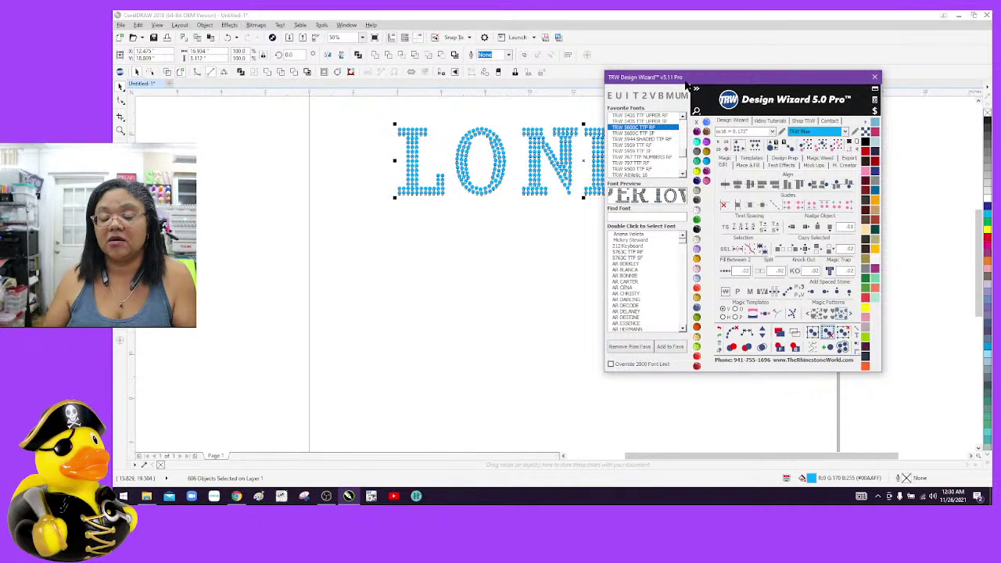
pyautogui.moveTo(687, 84); pyautogui.dragTo(796, 40)
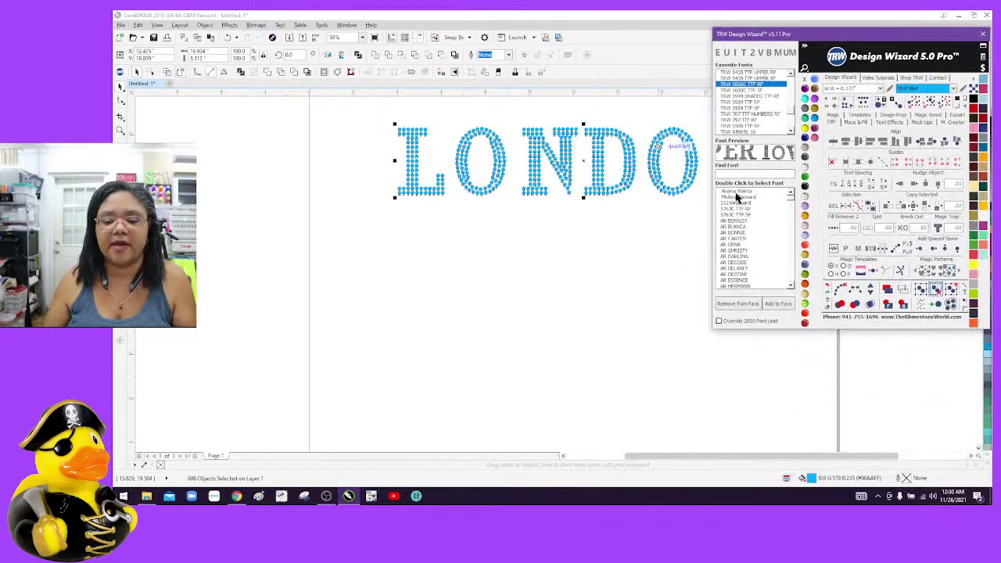
# Set up a quick product mockup for LONDON using the Mens folder and the Hooded Sweatshirt Front product
pyautogui.moveTo(680, 461); pyautogui.dragTo(738, 468)
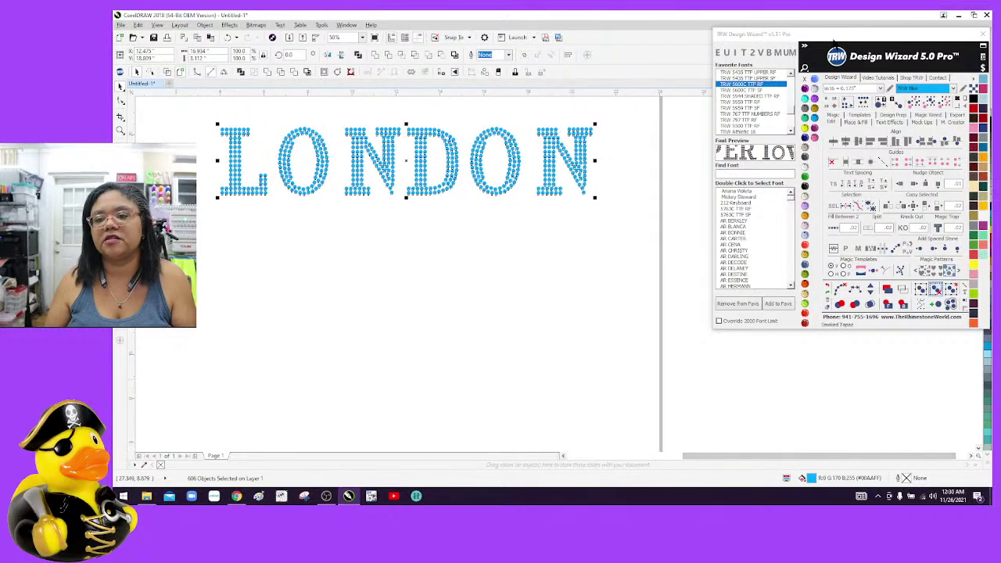
pyautogui.moveTo(833, 36); pyautogui.dragTo(799, 47)
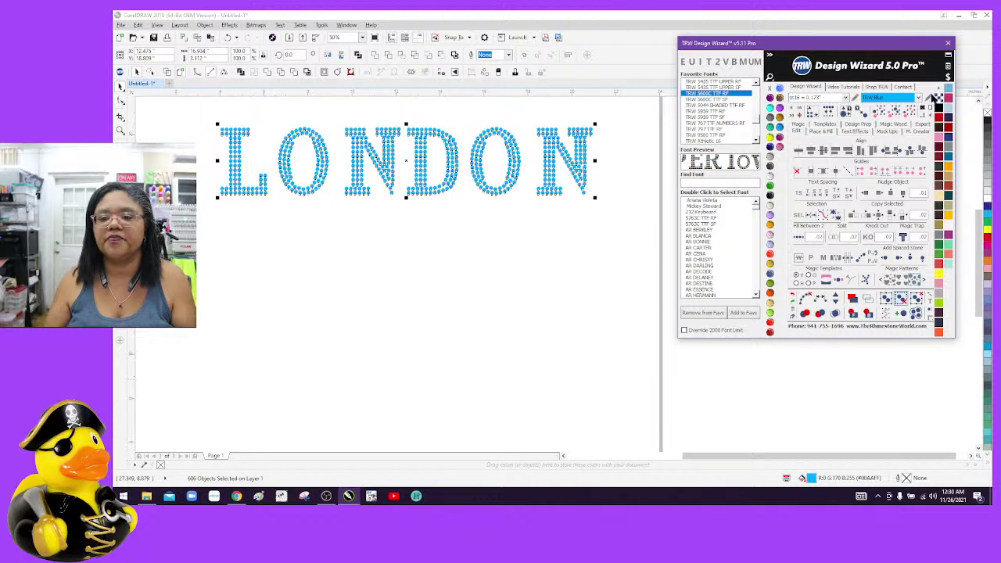
pyautogui.click(888, 130)
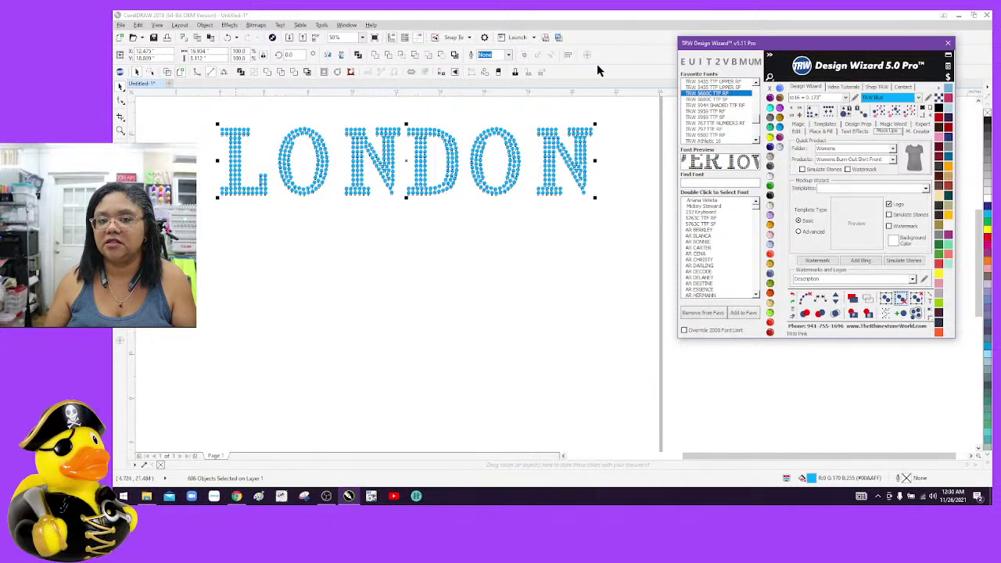
pyautogui.click(894, 149)
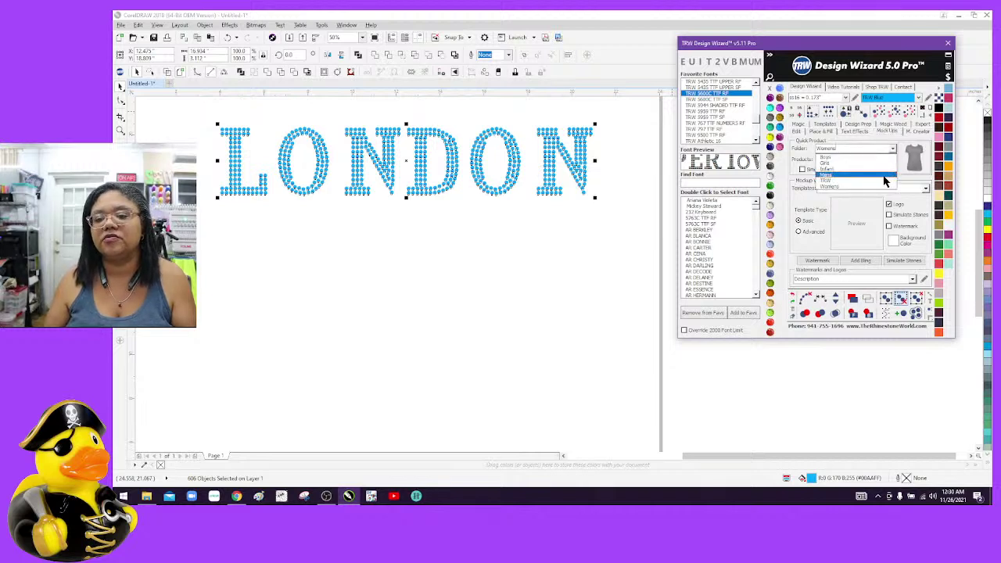
pyautogui.click(884, 178)
pyautogui.click(893, 159)
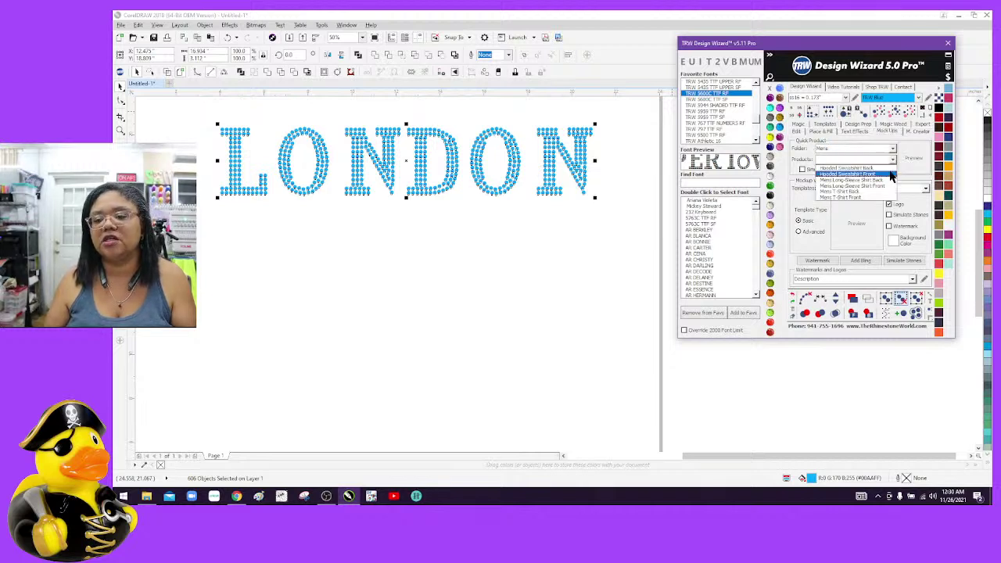
pyautogui.click(889, 174)
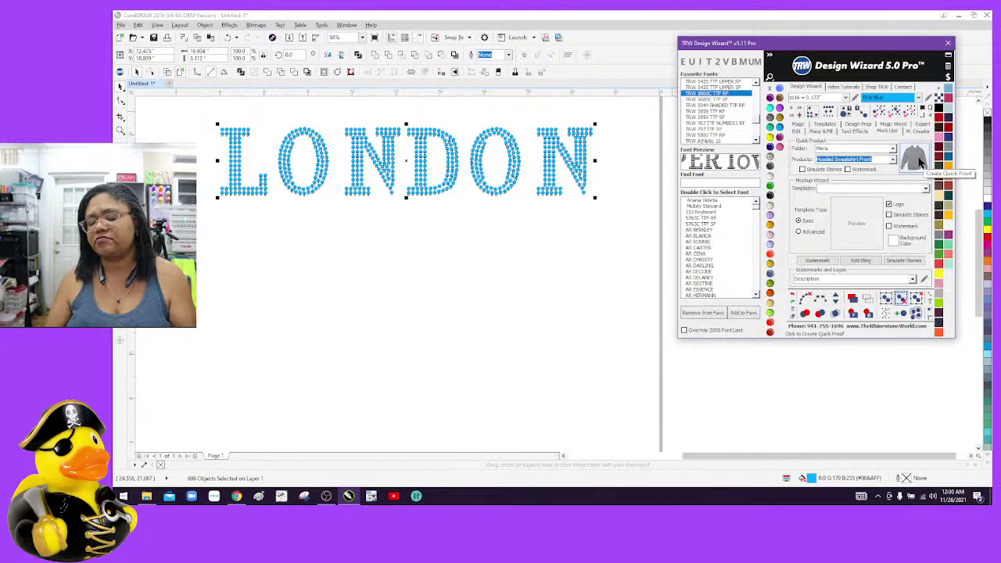
# Create the hooded sweatshirt quick proof with simulated stones and examine the rendered LONDON rhinestones up close
pyautogui.click(804, 170)
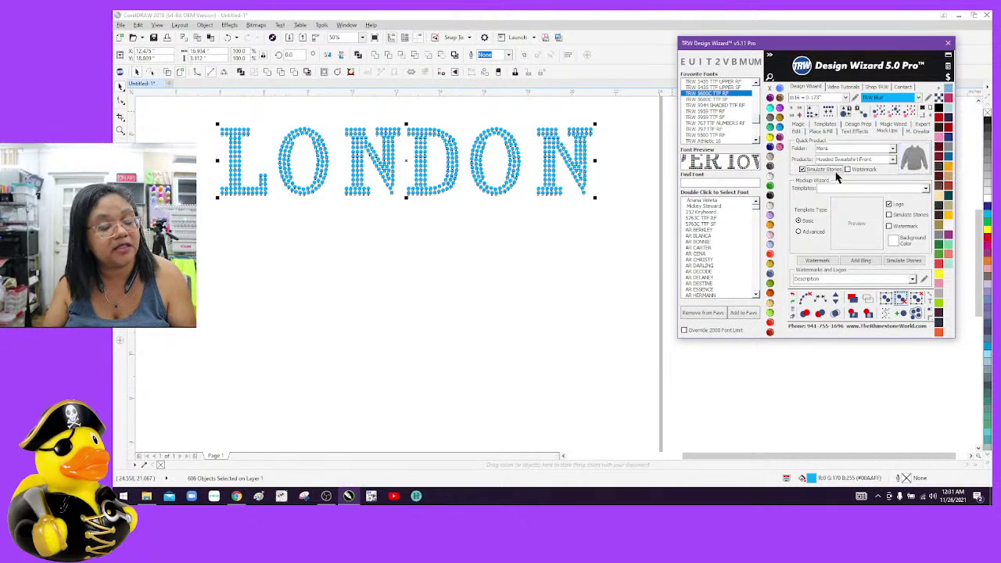
pyautogui.click(921, 167)
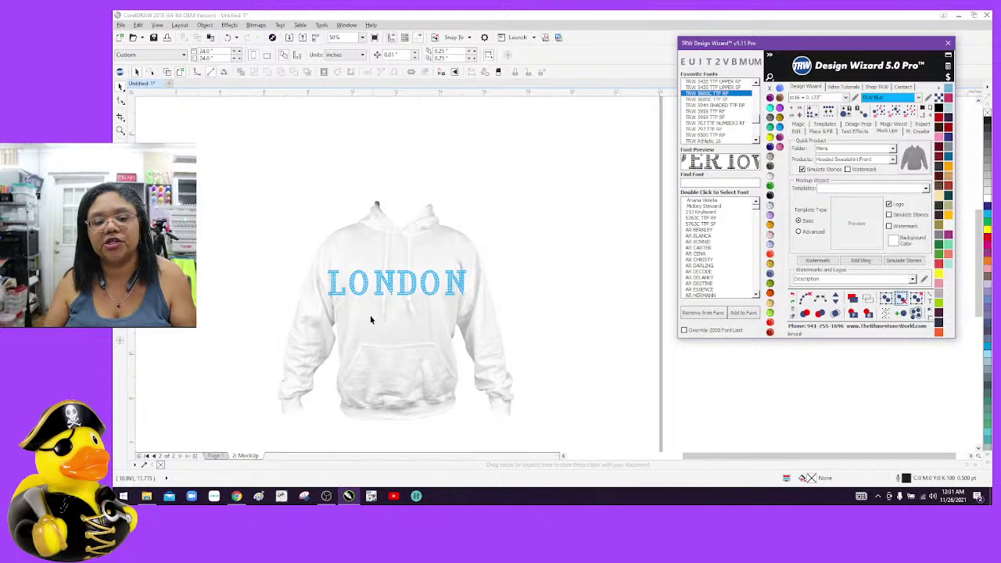
pyautogui.scroll(2, 371, 319)
pyautogui.scroll(1, 364, 311)
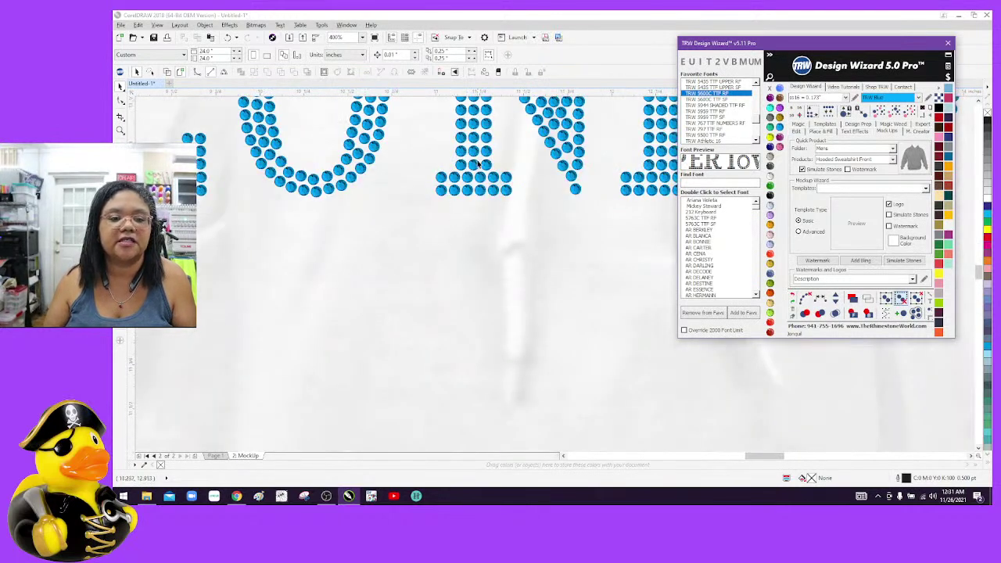
pyautogui.scroll(1, 480, 162)
pyautogui.scroll(1, 480, 162)
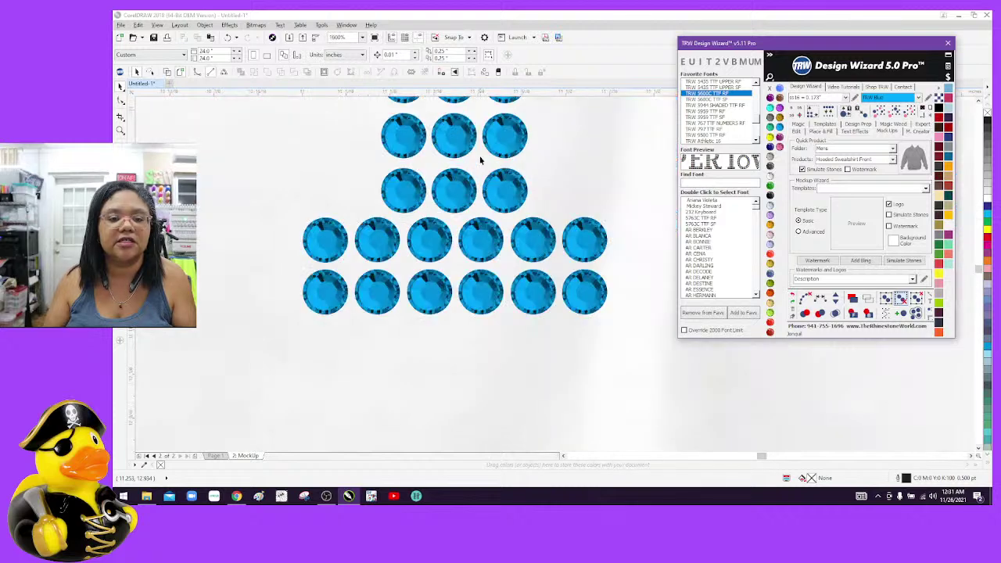
pyautogui.scroll(-4, 480, 161)
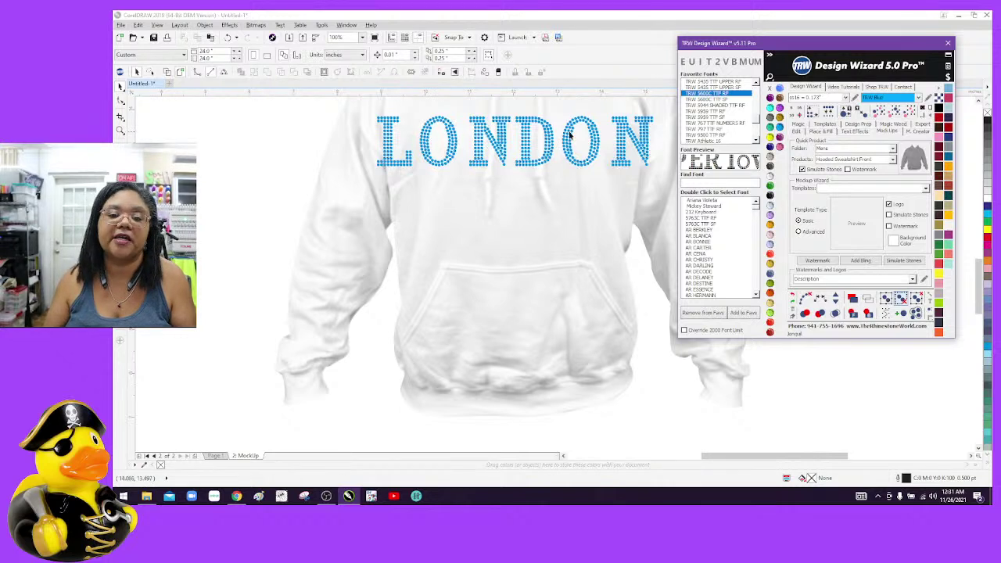
pyautogui.scroll(-3, 506, 170)
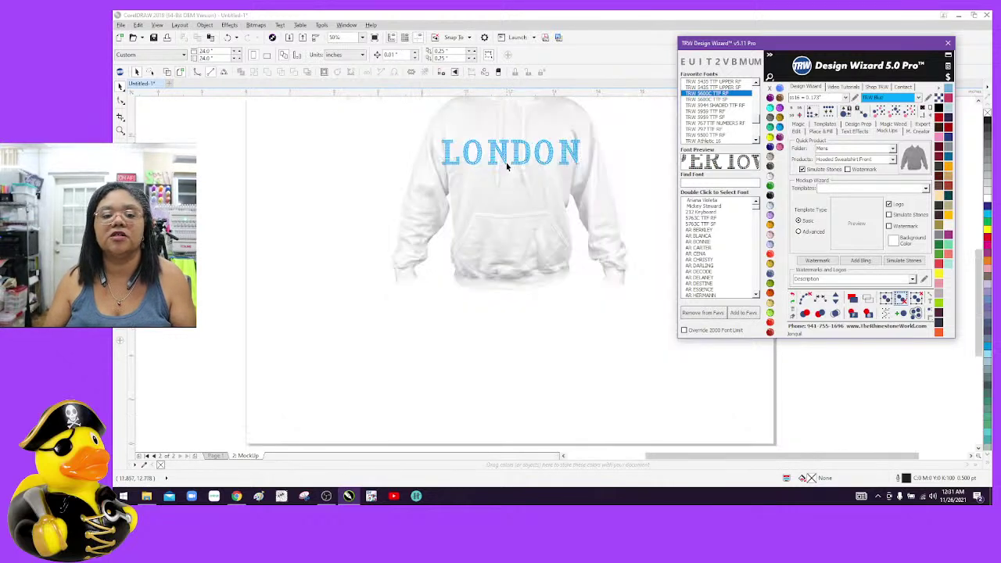
pyautogui.scroll(1, 537, 167)
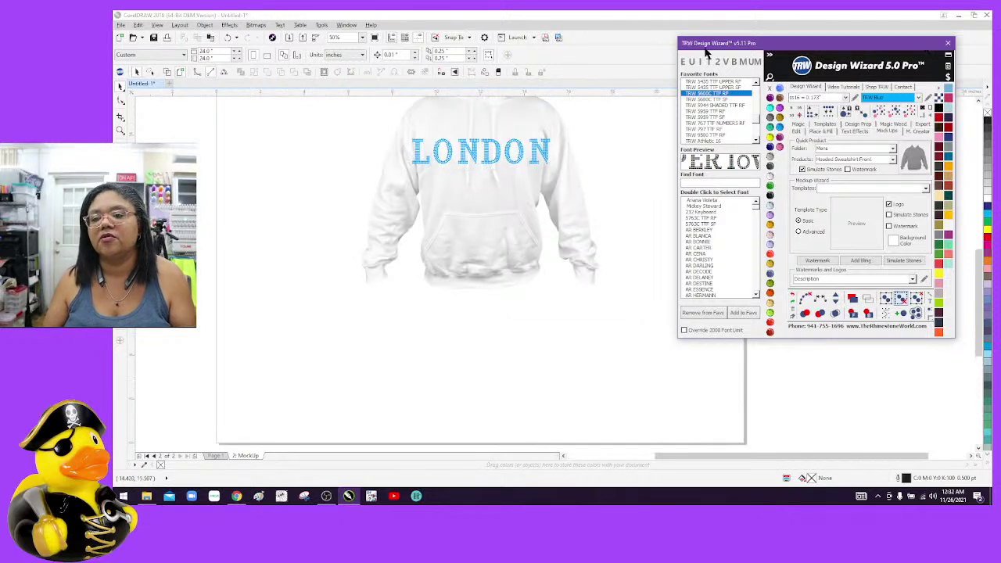
# Undo the sweatshirt mockup to return to the plain LONDON stone lettering
pyautogui.click(227, 37)
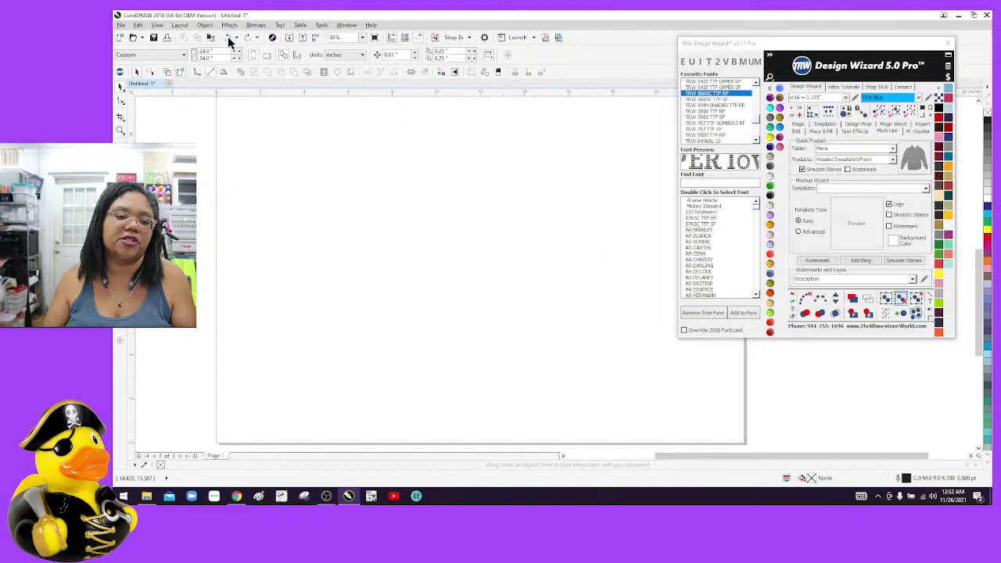
pyautogui.hotkey('ctrl', 'z')
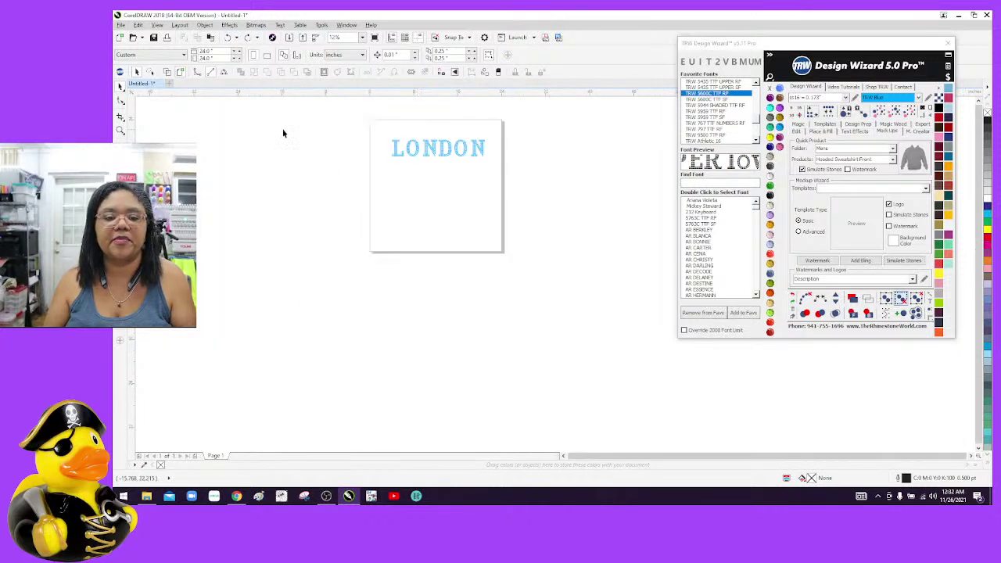
pyautogui.click(229, 39)
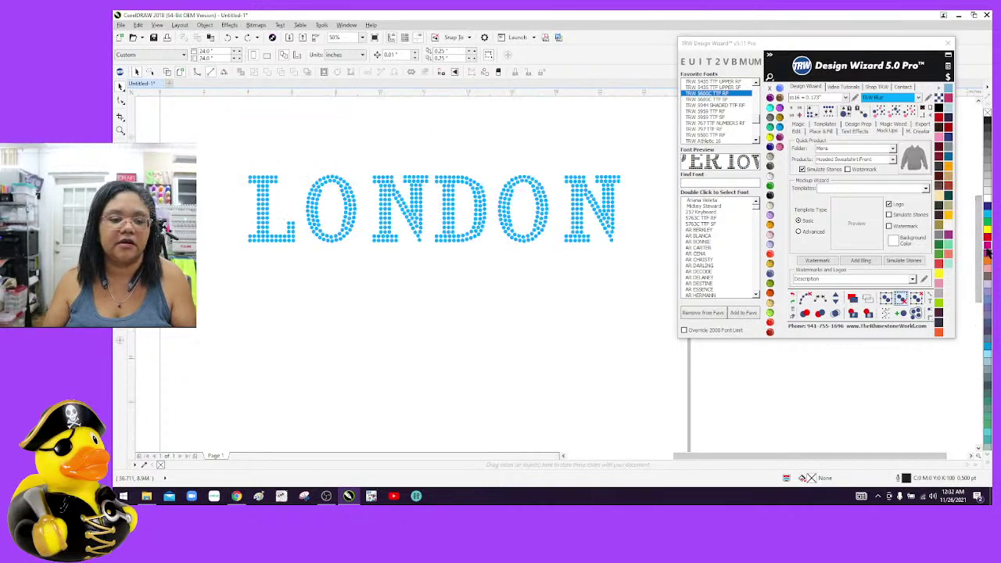
# Group the stones of the final N in LONDON and move the letter closer to the second O
pyautogui.moveTo(555, 165); pyautogui.dragTo(656, 273)
pyautogui.press('Left')
pyautogui.press('Left')
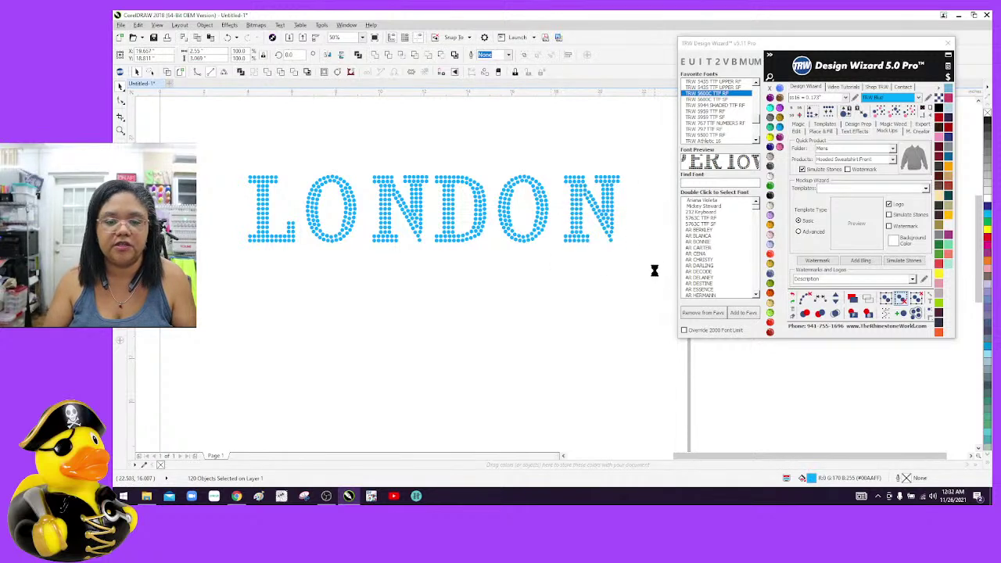
pyautogui.rightClick(576, 189)
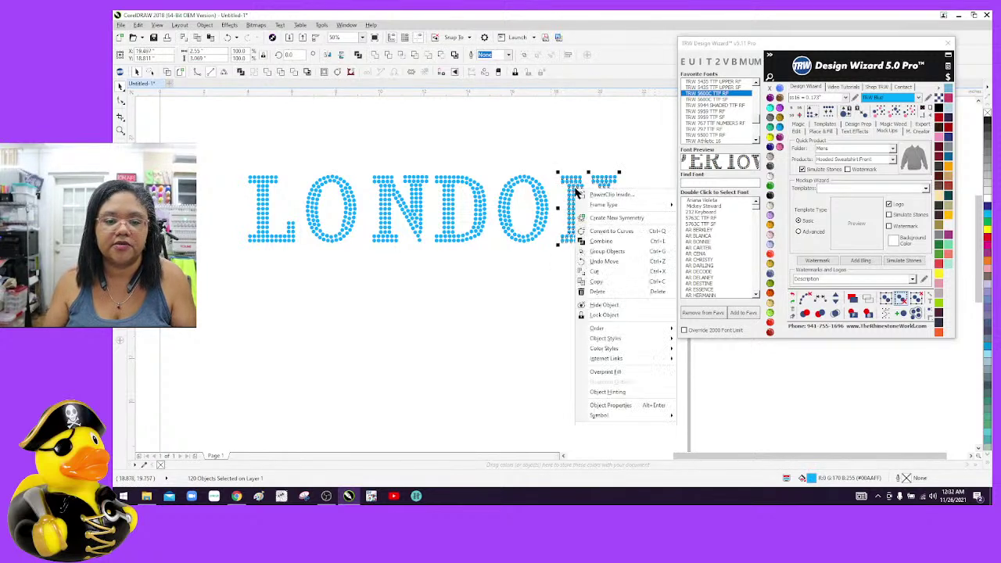
pyautogui.click(592, 251)
pyautogui.moveTo(570, 214); pyautogui.dragTo(549, 247)
# Group the stones of the second O and of the D separately, and move the D closer to that O
pyautogui.rightClick(540, 228)
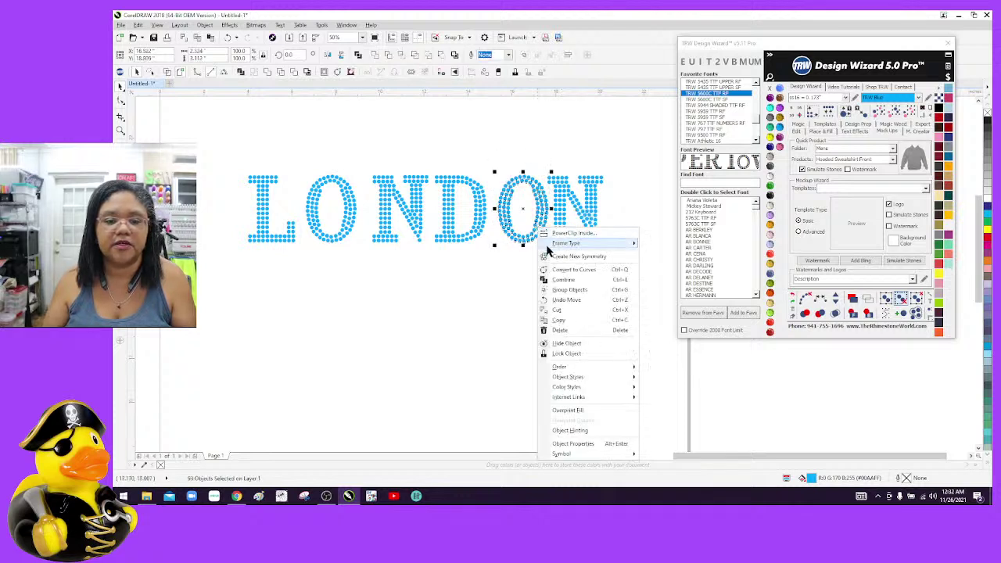
pyautogui.click(552, 290)
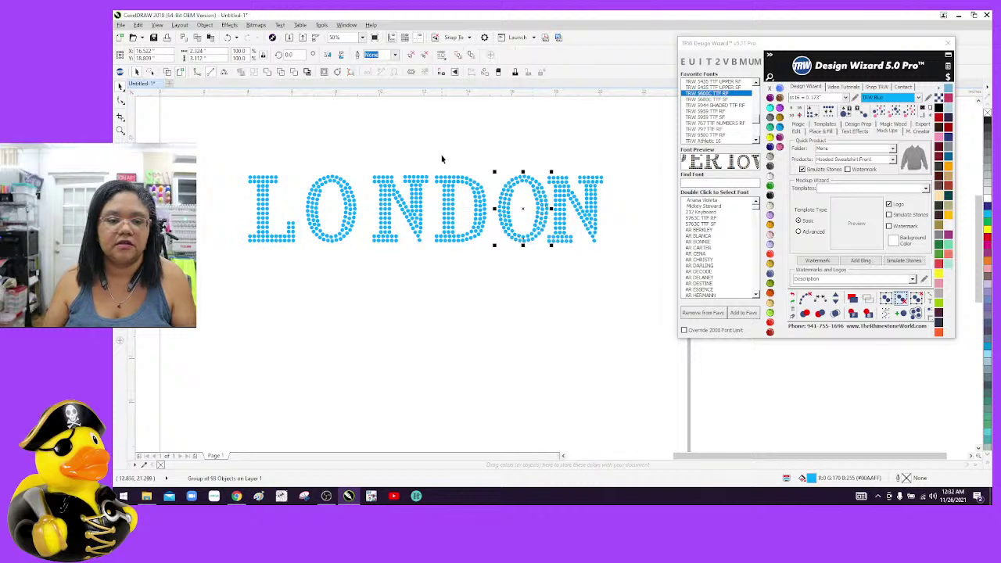
pyautogui.moveTo(433, 161); pyautogui.dragTo(500, 258)
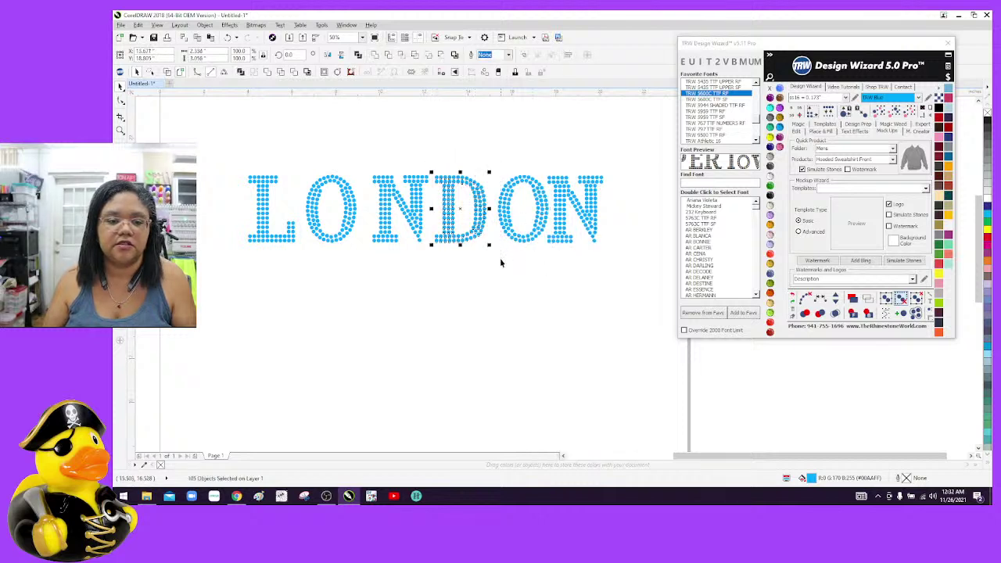
pyautogui.rightClick(473, 222)
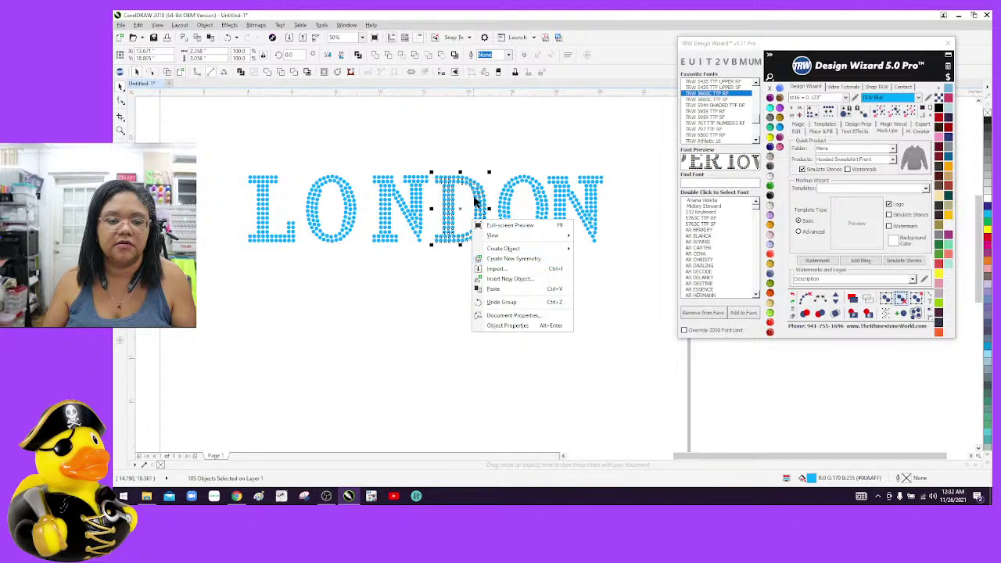
pyautogui.click(476, 196)
pyautogui.rightClick(476, 196)
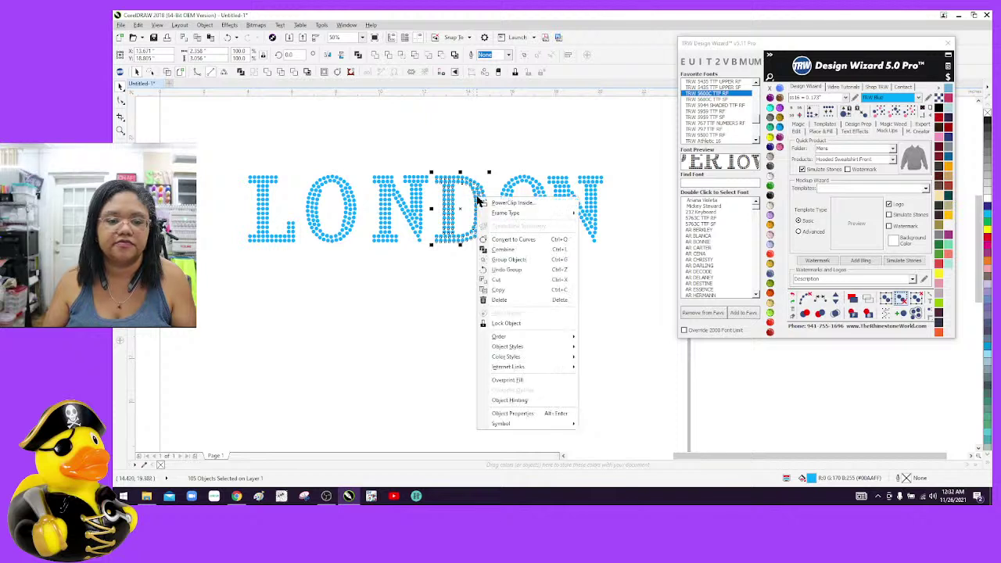
pyautogui.click(508, 259)
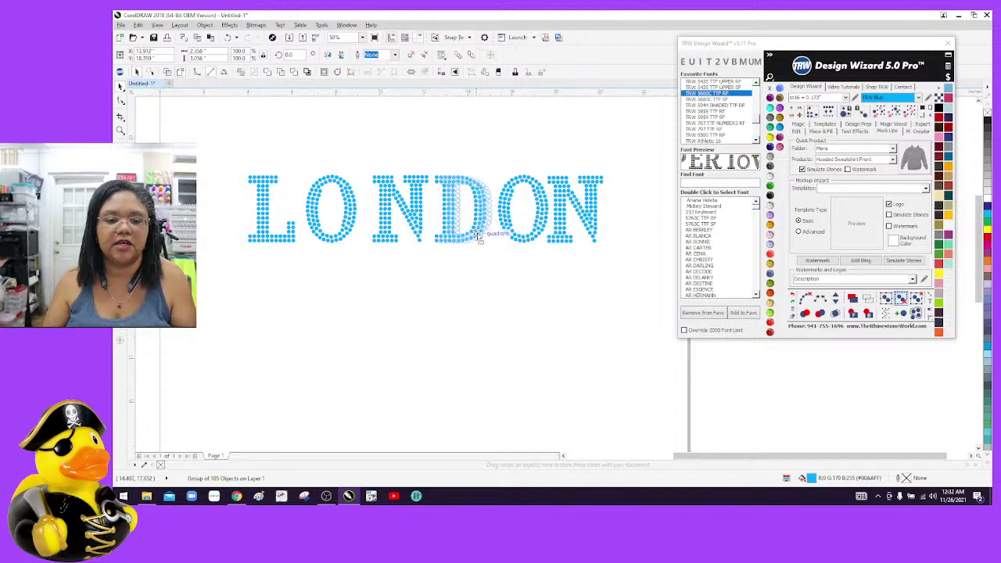
pyautogui.moveTo(477, 234); pyautogui.dragTo(482, 232)
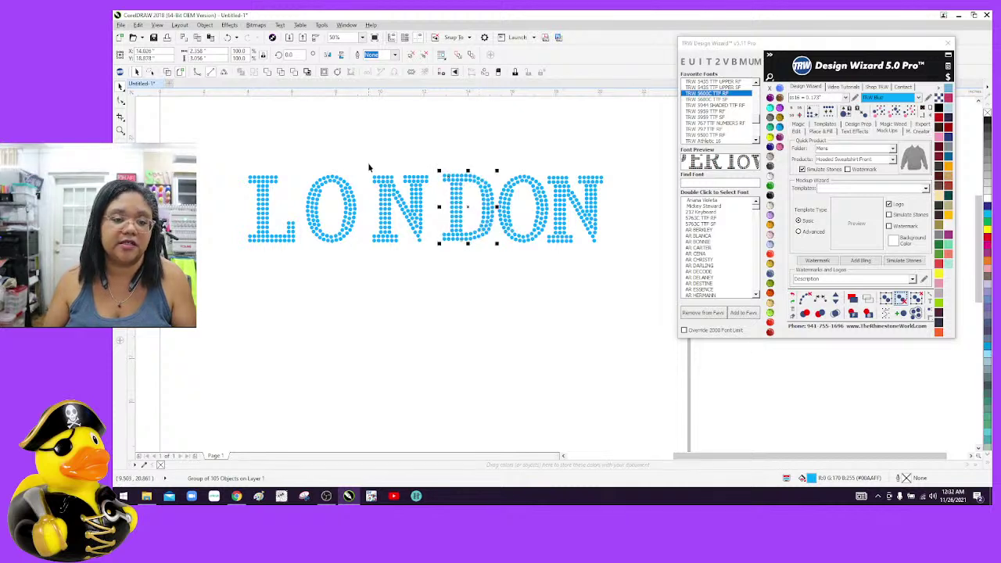
# Group the stones of the first N and move the letter right up beside the D
pyautogui.moveTo(369, 167); pyautogui.dragTo(435, 253)
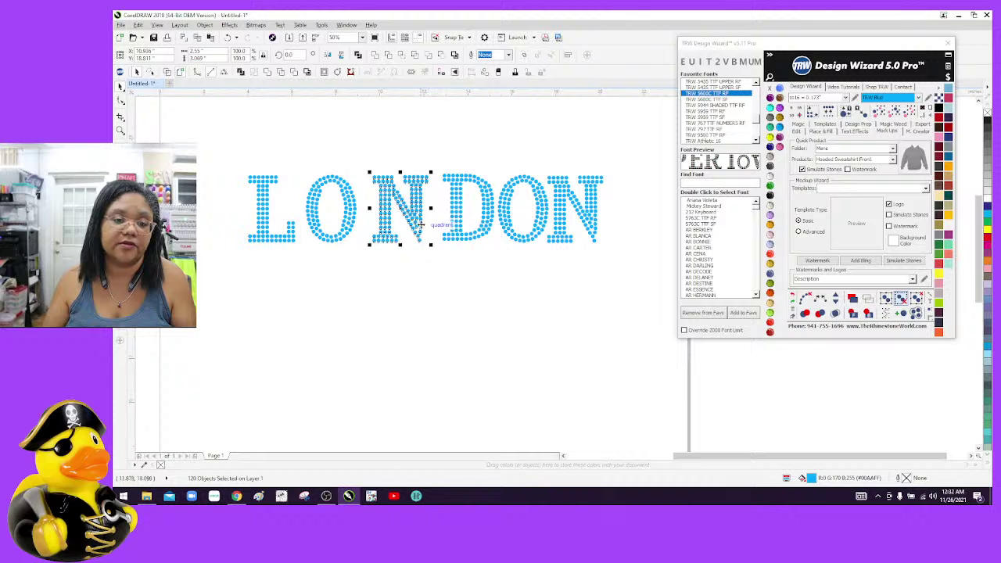
pyautogui.rightClick(421, 225)
pyautogui.click(429, 271)
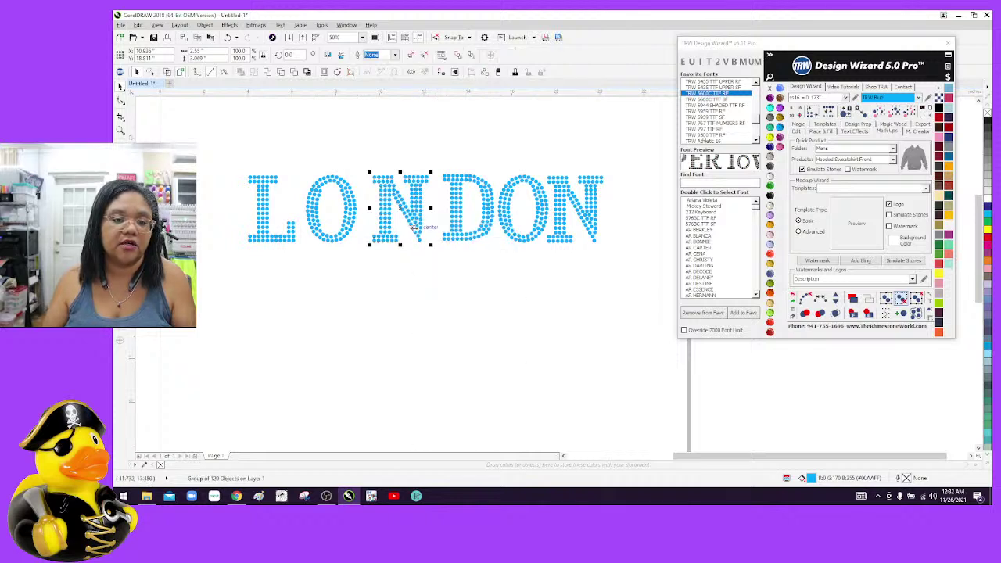
pyautogui.moveTo(415, 228); pyautogui.dragTo(424, 227)
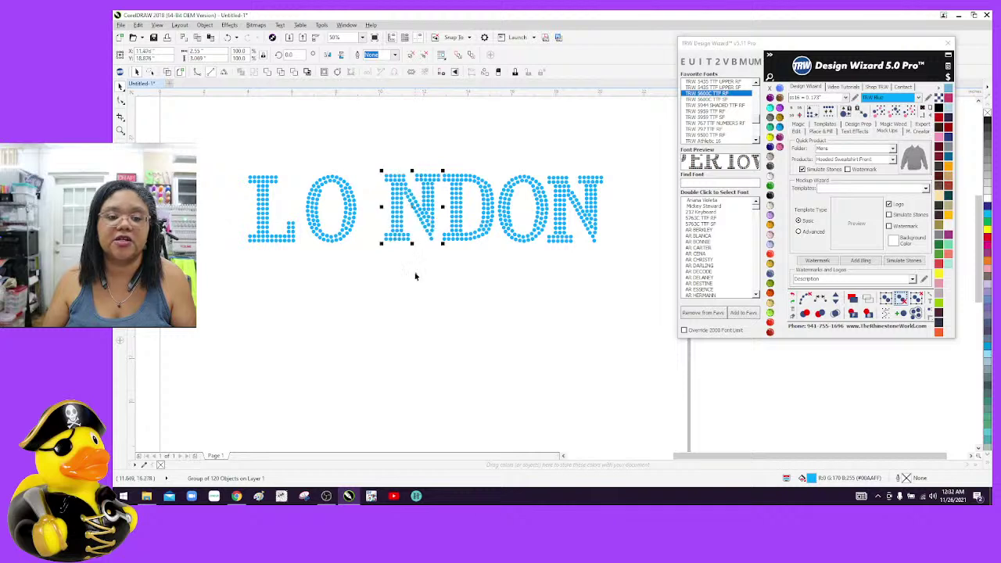
pyautogui.click(413, 274)
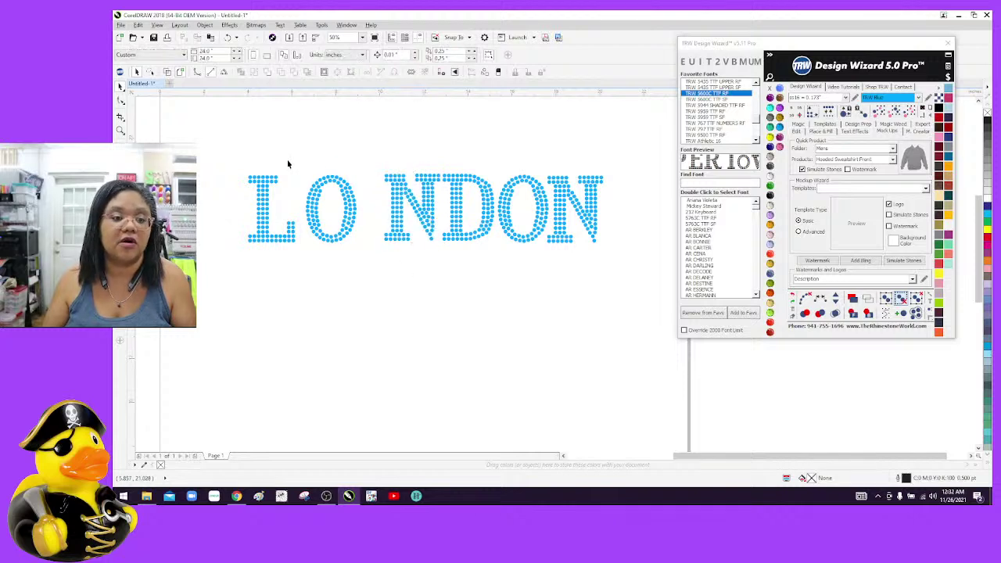
# Group the stones of the first O and move the letter right up beside the first N
pyautogui.moveTo(375, 262); pyautogui.dragTo(335, 137)
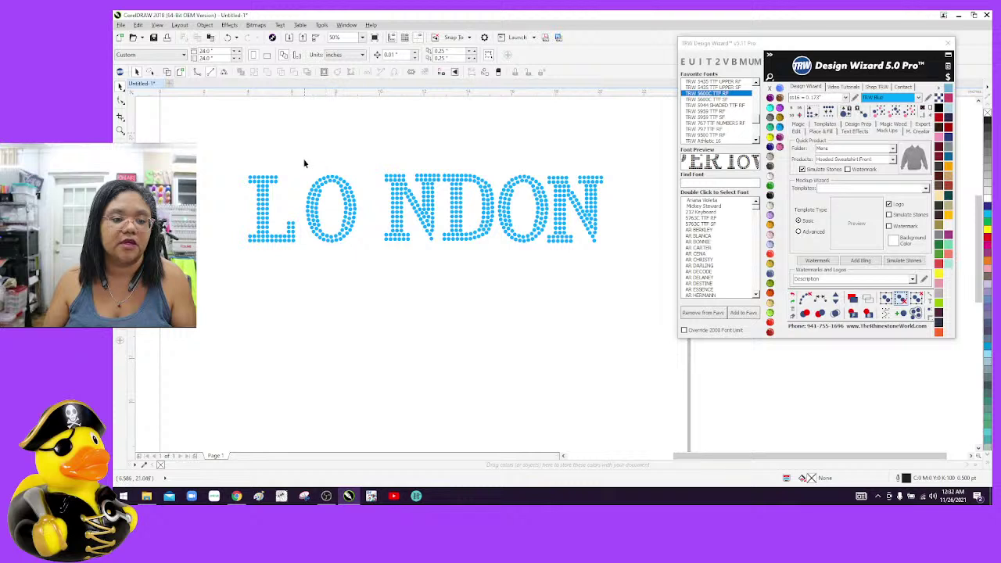
pyautogui.moveTo(346, 224); pyautogui.dragTo(350, 212)
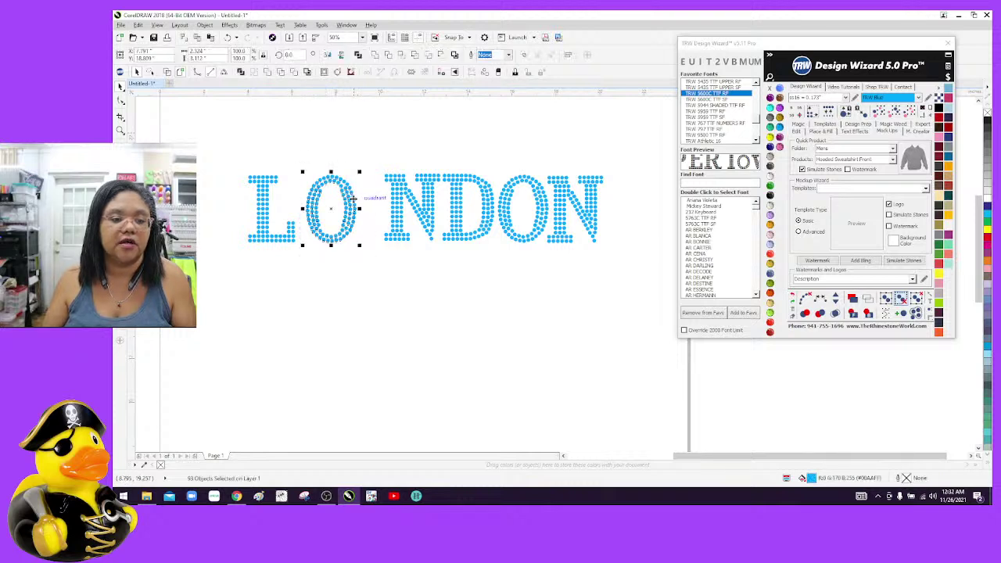
pyautogui.rightClick(351, 201)
pyautogui.click(372, 262)
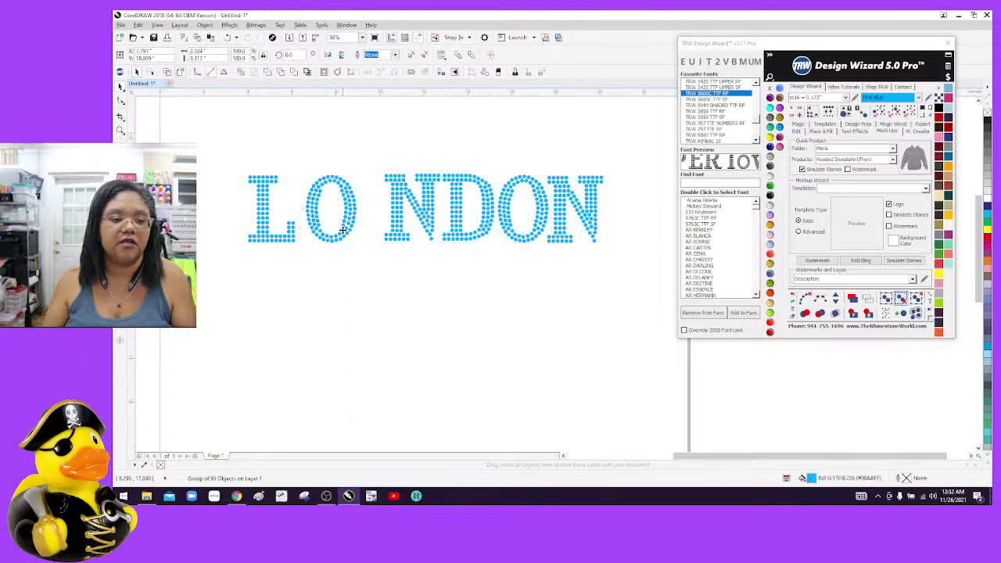
pyautogui.moveTo(344, 231); pyautogui.dragTo(374, 227)
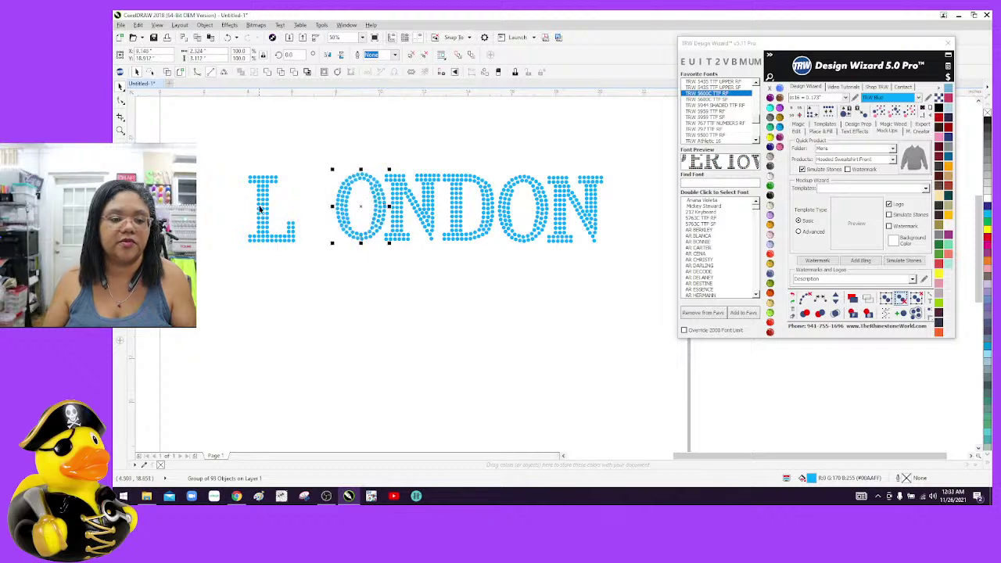
# Group the stones of the L and move the letter right up beside the first O
pyautogui.moveTo(235, 166); pyautogui.dragTo(369, 279)
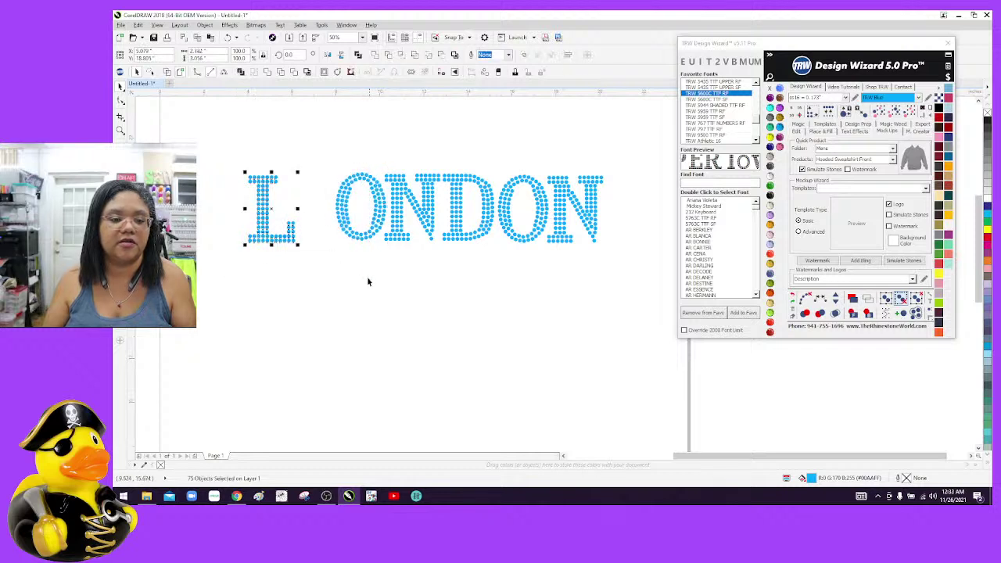
pyautogui.rightClick(276, 243)
pyautogui.click(303, 297)
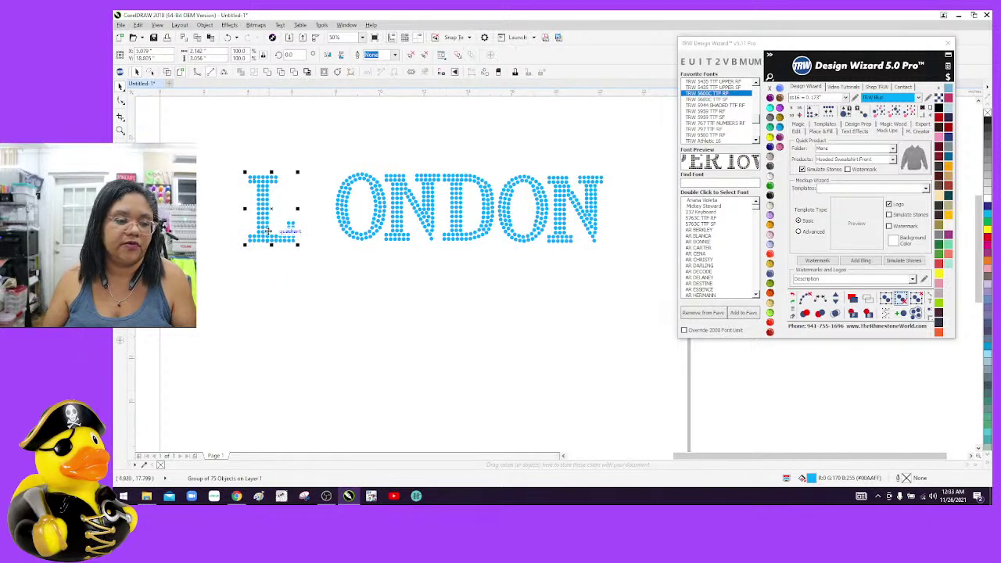
pyautogui.moveTo(266, 230); pyautogui.dragTo(305, 231)
pyautogui.click(394, 238)
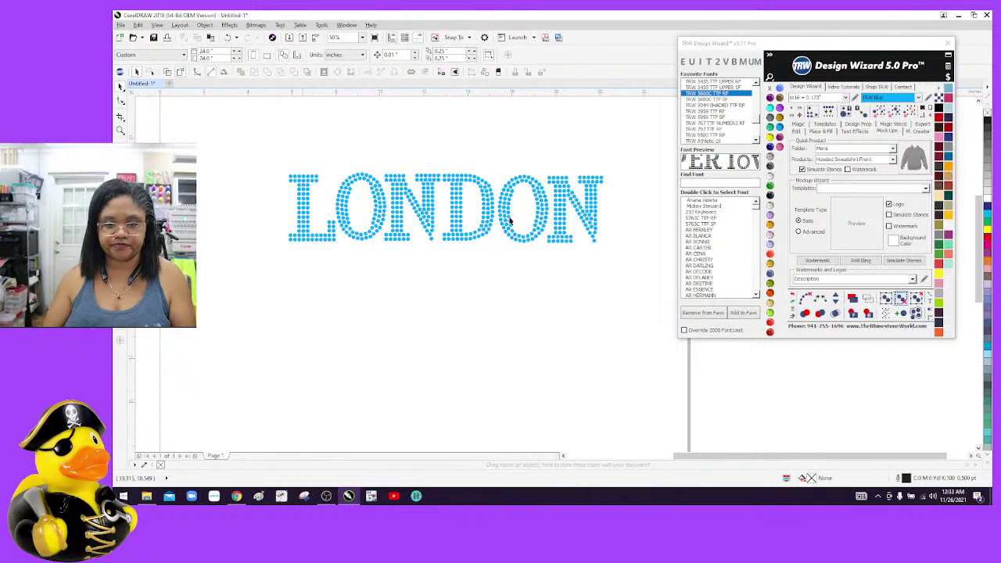
# Fine-tune the position of the final N beside the second O, then deselect it
pyautogui.click(560, 204)
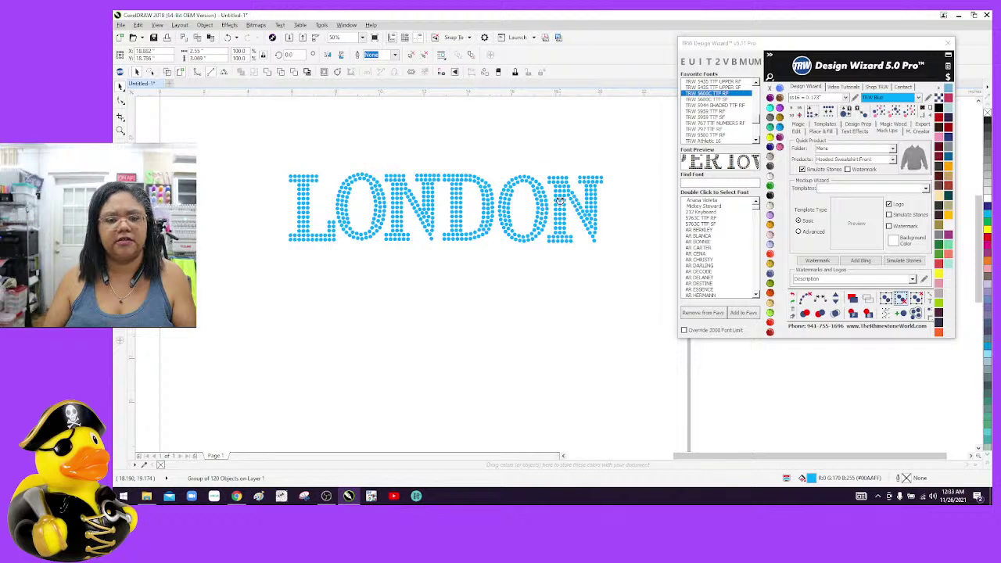
pyautogui.moveTo(561, 202); pyautogui.dragTo(556, 200)
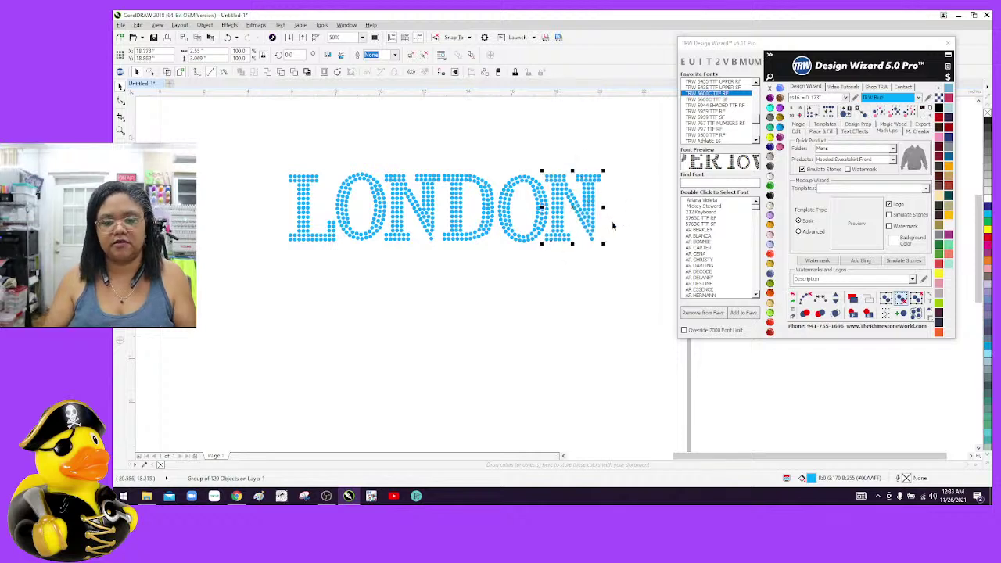
pyautogui.press('Down')
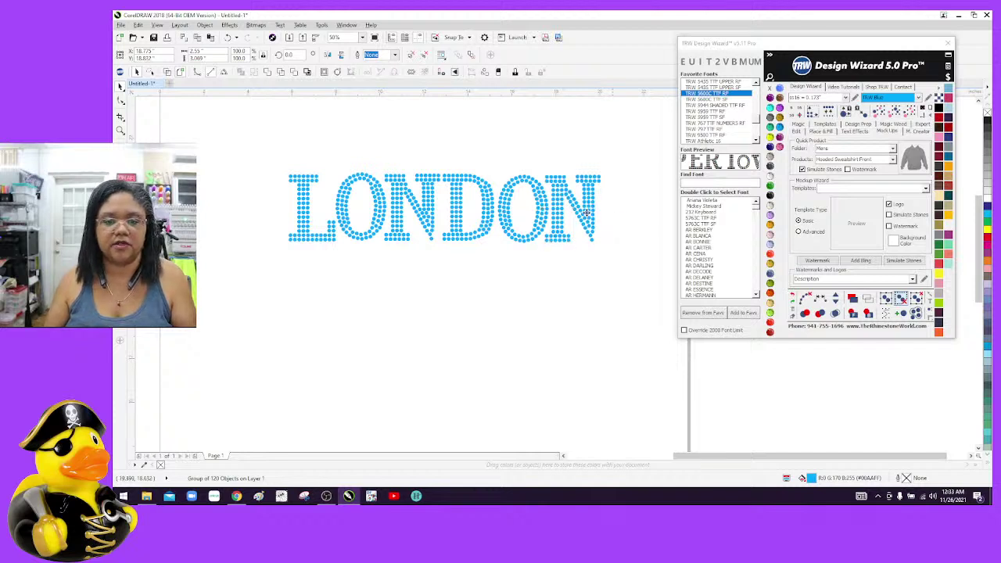
pyautogui.moveTo(586, 214); pyautogui.dragTo(599, 217)
pyautogui.click(577, 316)
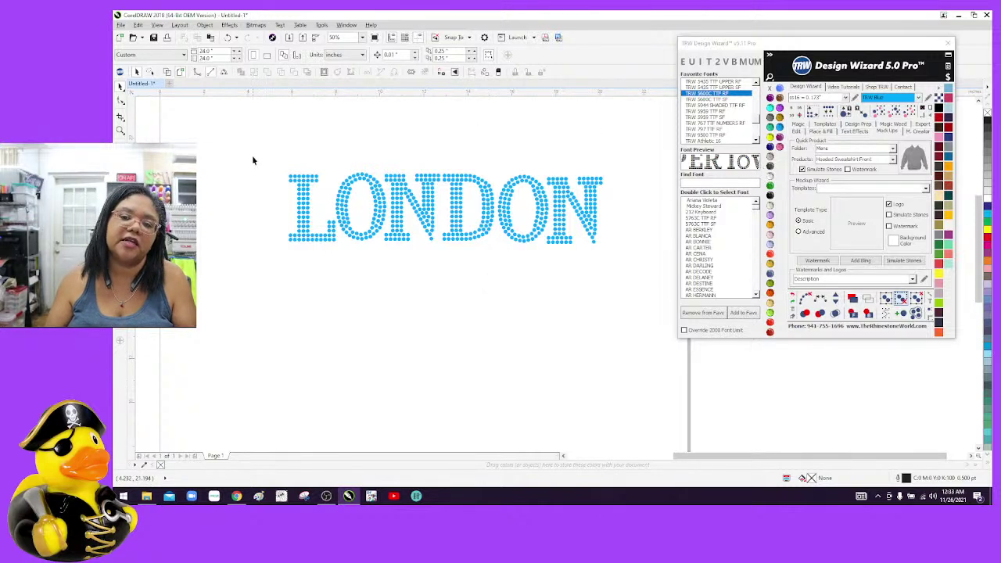
# Recolor all the letters of LONDON with the Red Siam stone color
pyautogui.moveTo(252, 155); pyautogui.dragTo(634, 281)
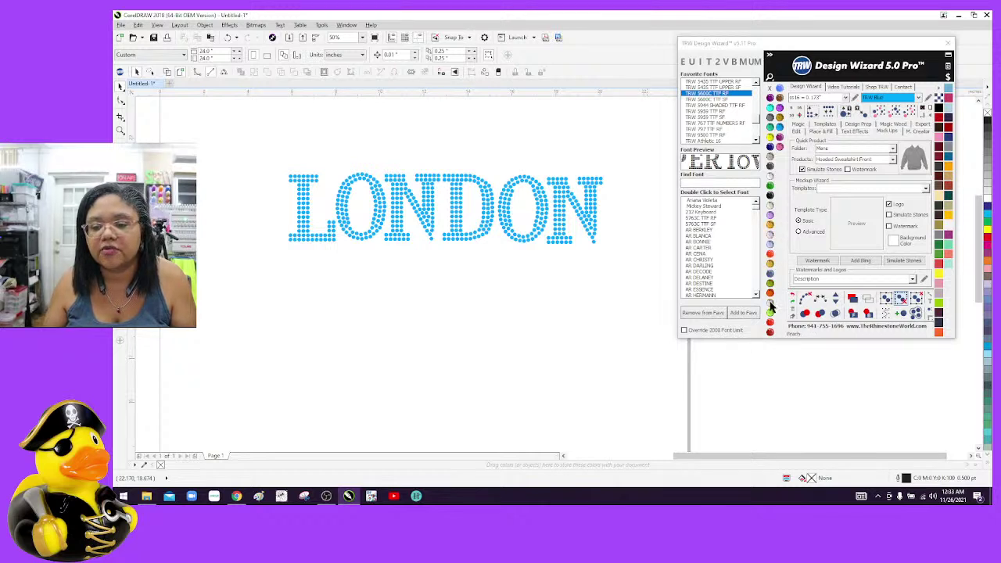
pyautogui.click(770, 322)
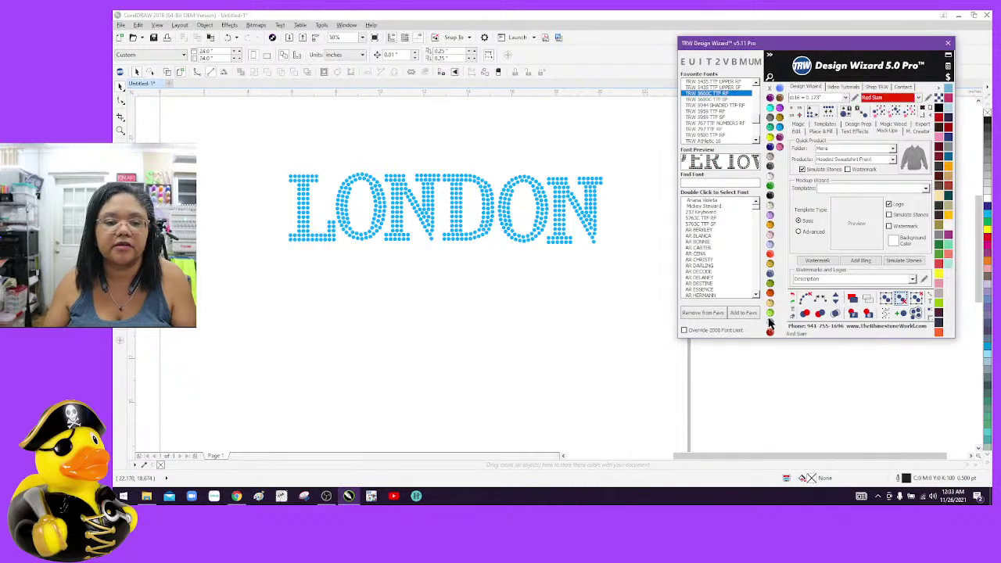
pyautogui.moveTo(248, 156); pyautogui.dragTo(654, 316)
pyautogui.click(770, 323)
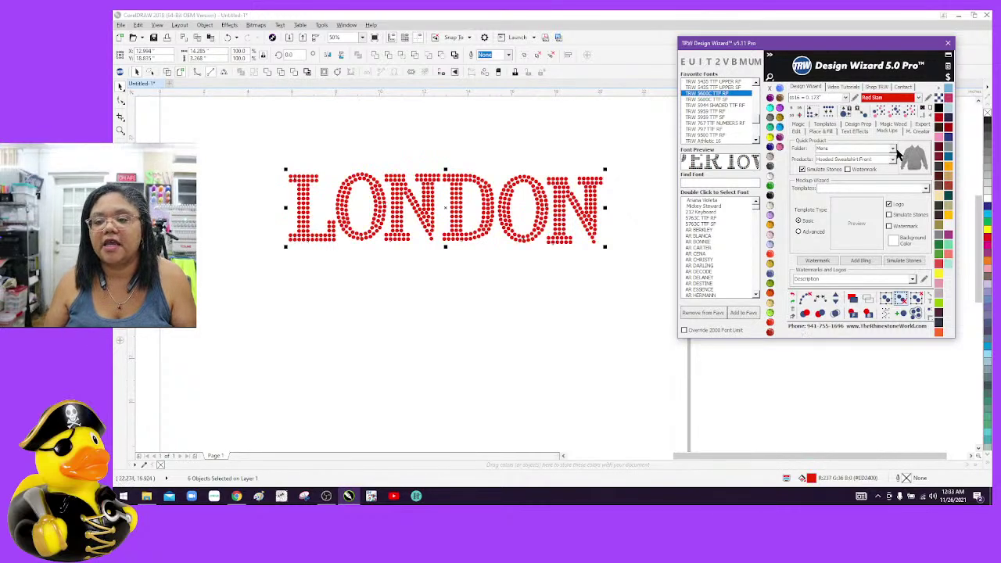
# Create a mockup of the red LONDON design on the Mens T-Shirt Front product from the Mens folder
pyautogui.click(893, 149)
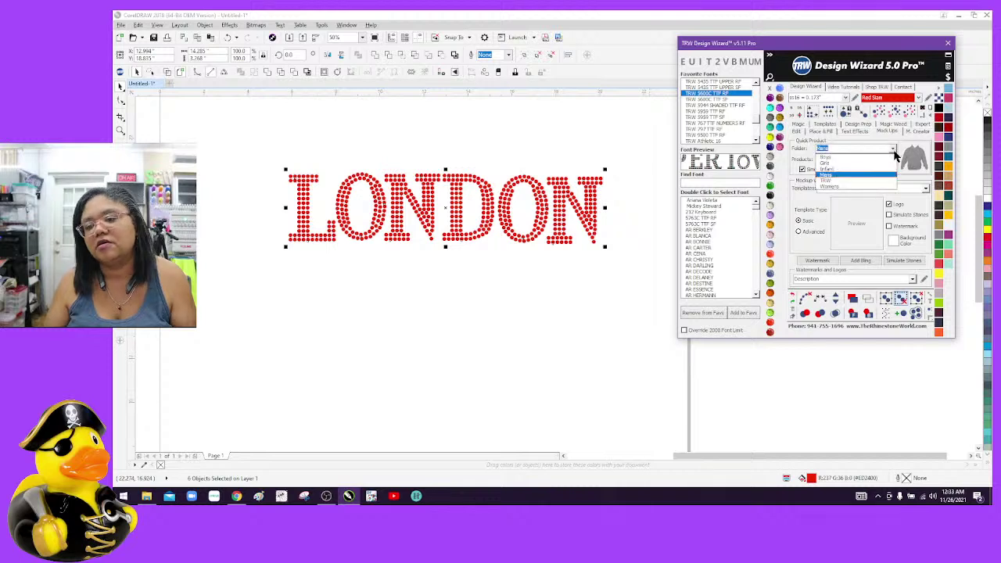
pyautogui.click(882, 179)
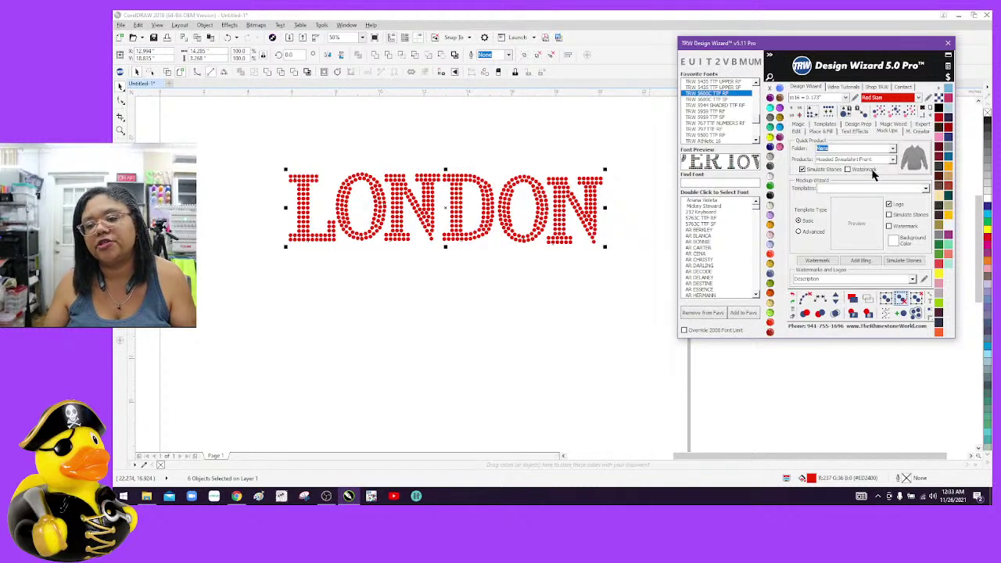
pyautogui.click(893, 161)
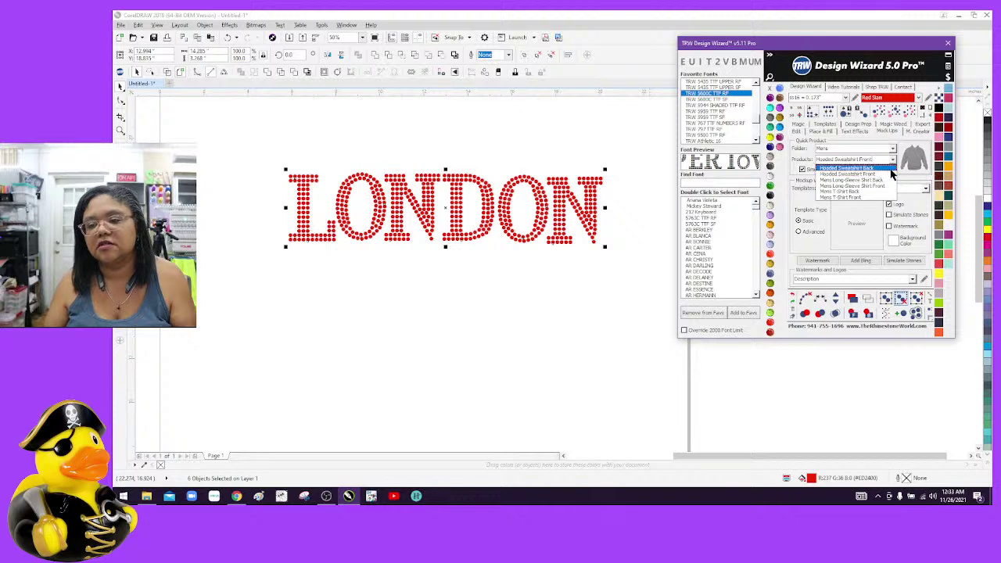
pyautogui.click(875, 196)
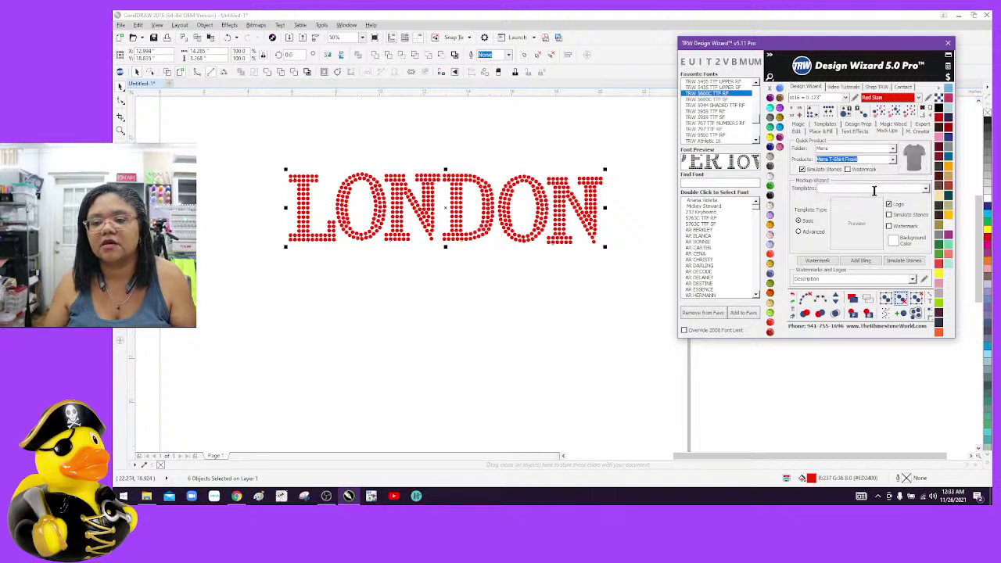
pyautogui.click(924, 167)
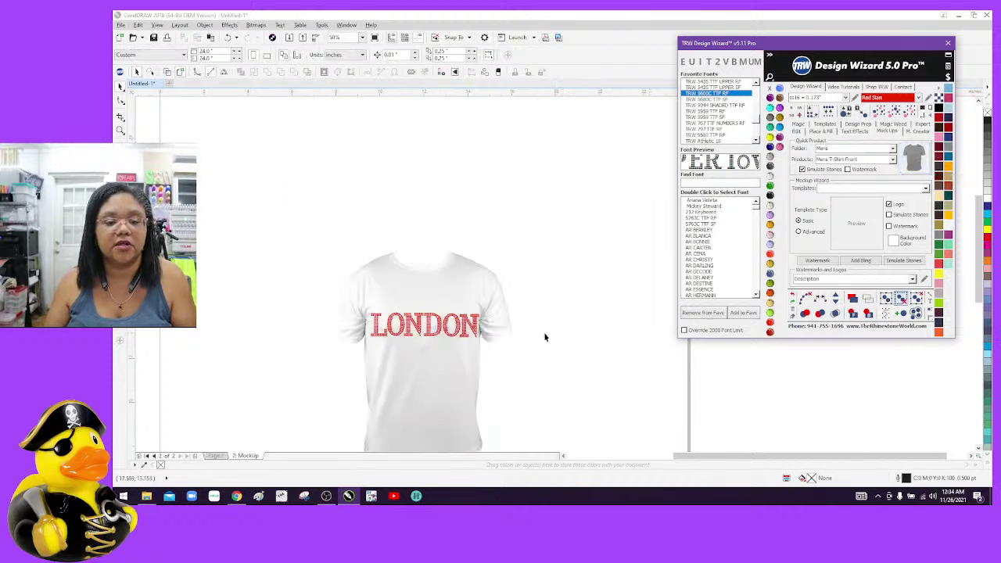
# Examine the simulated red stones of LONDON on the T-shirt mockup, both up close and at full-shirt size
pyautogui.scroll(10, 404, 346)
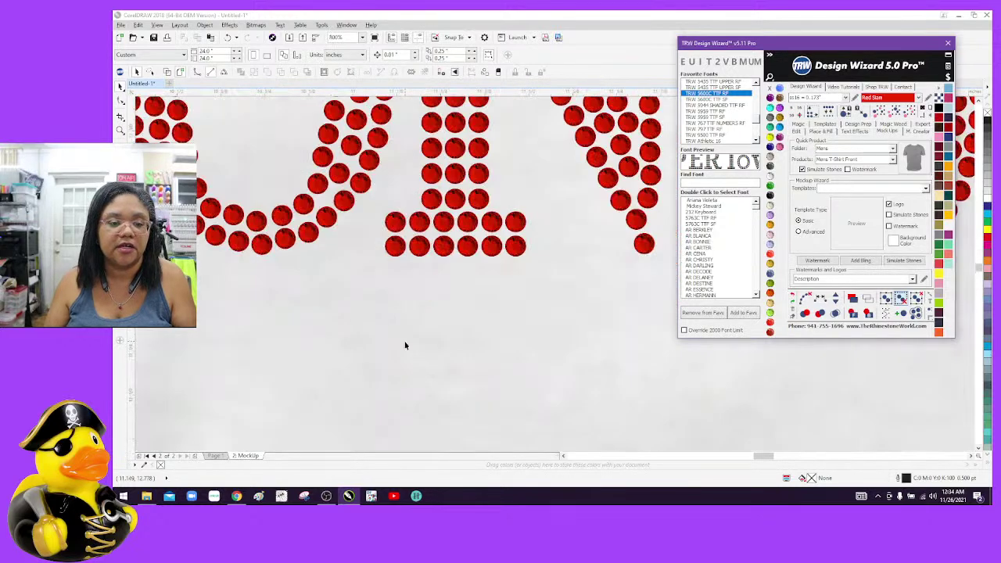
pyautogui.scroll(-6, 432, 300)
pyautogui.scroll(4, 427, 261)
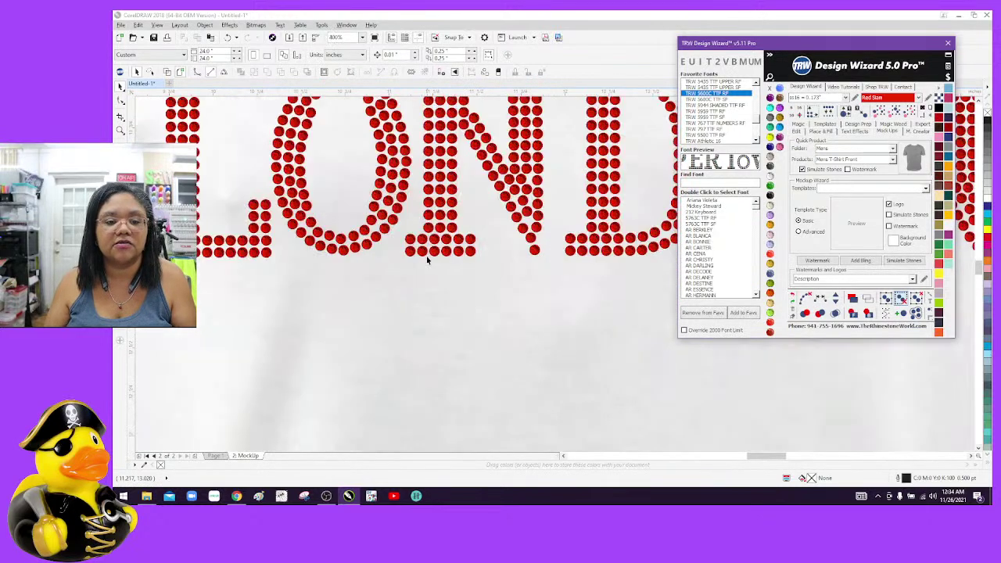
pyautogui.scroll(2, 427, 261)
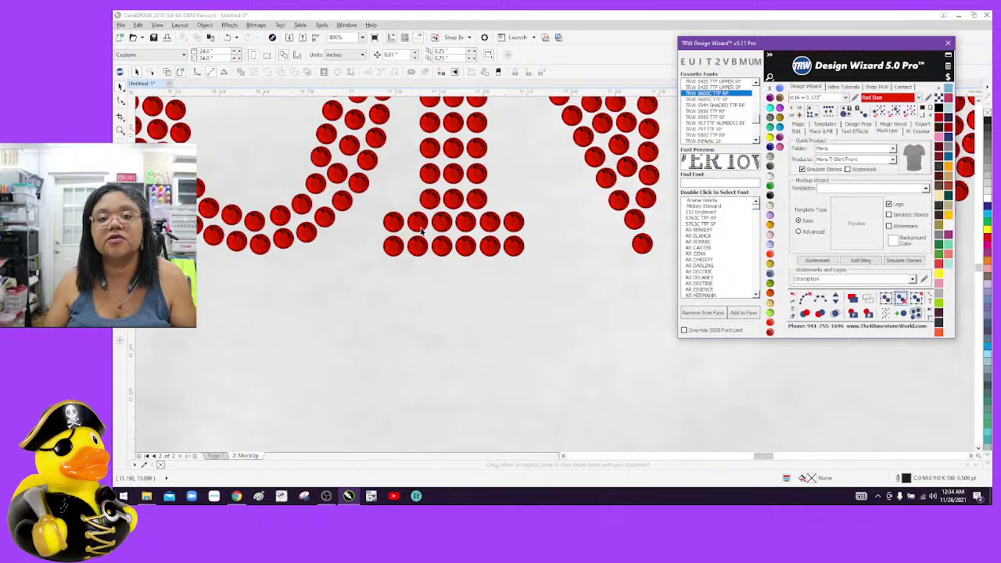
pyautogui.scroll(-5, 423, 230)
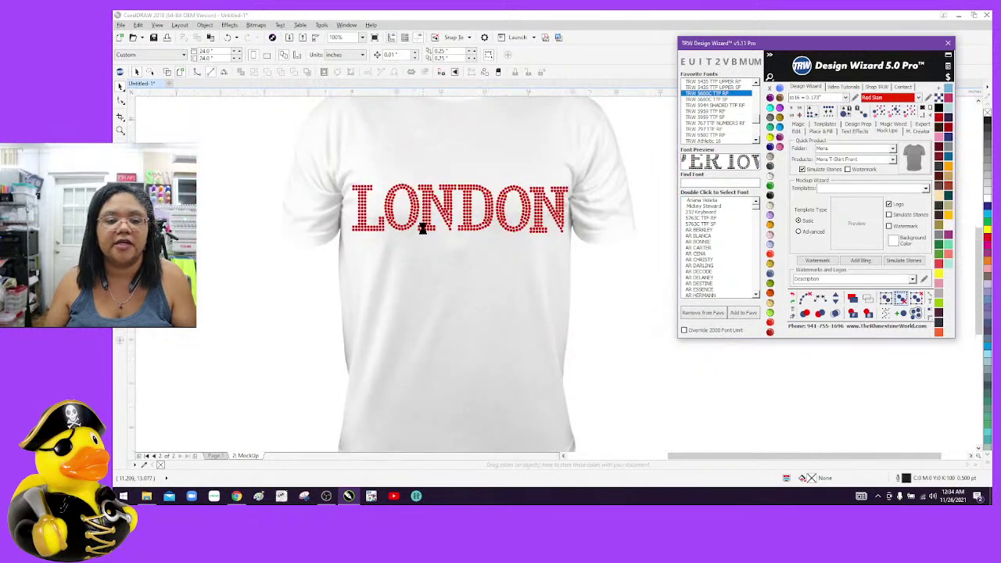
pyautogui.scroll(-2, 428, 239)
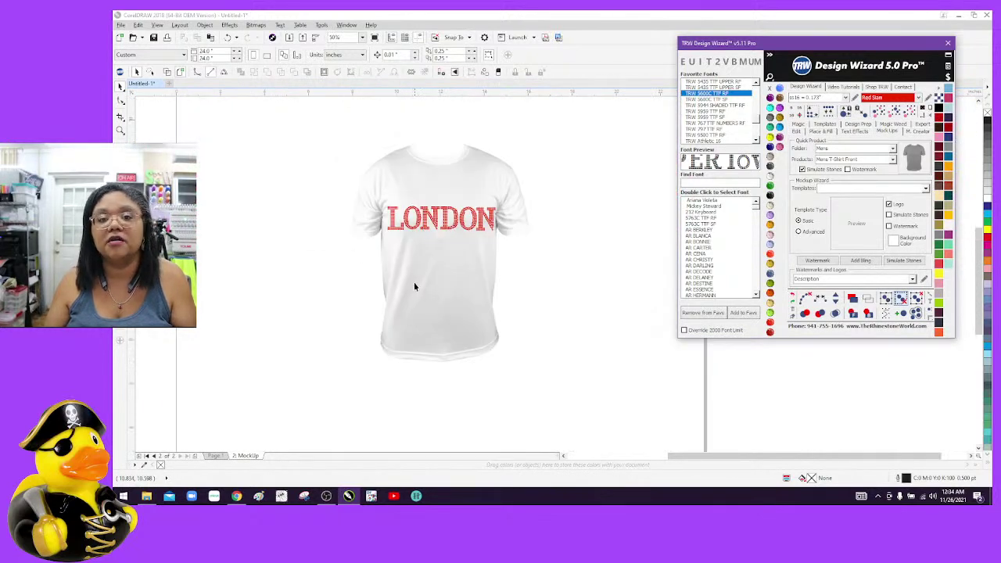
# Color the mockup T-shirt black and inspect the red lettering against it
pyautogui.click(463, 245)
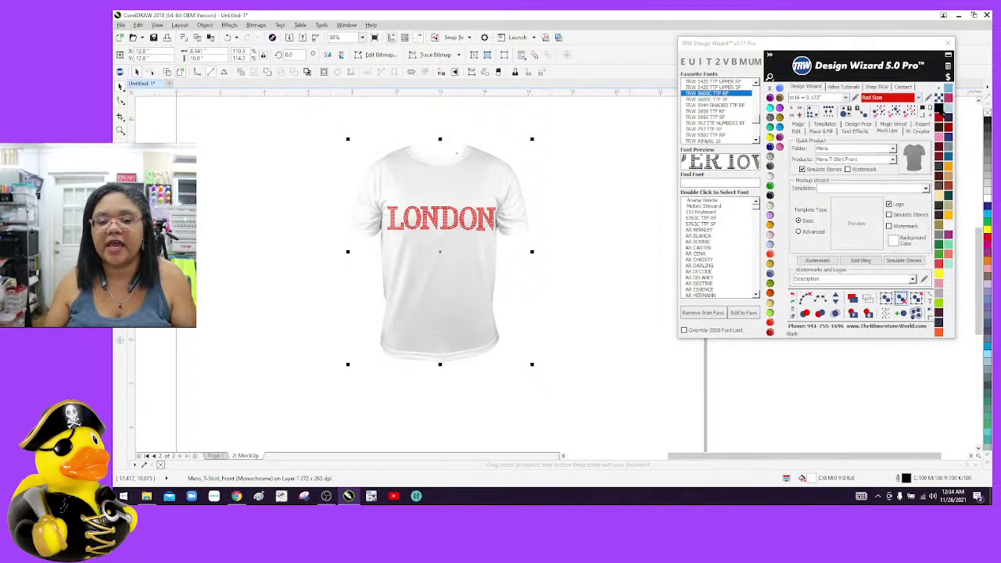
pyautogui.click(939, 109)
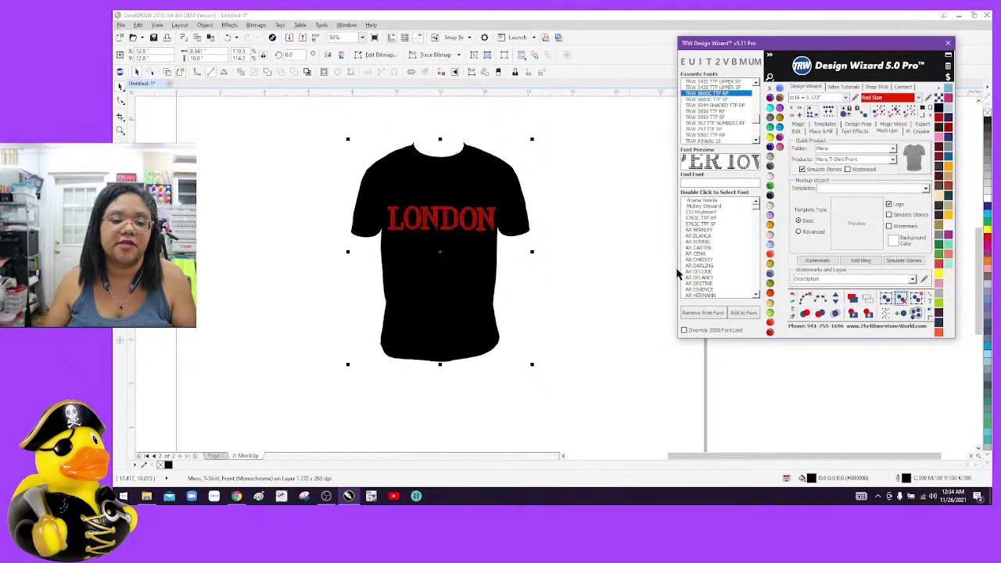
pyautogui.scroll(5, 491, 251)
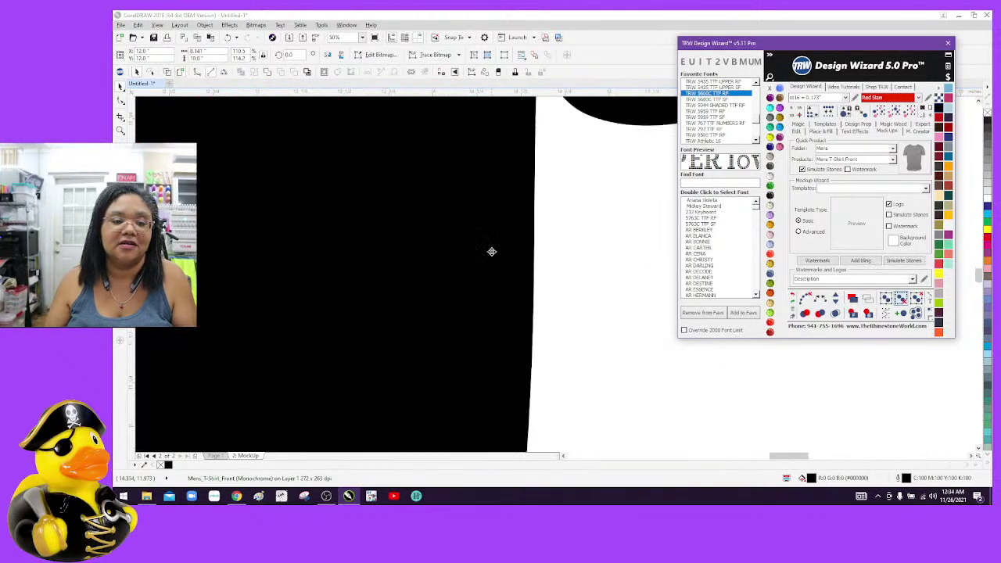
pyautogui.scroll(-1, 491, 251)
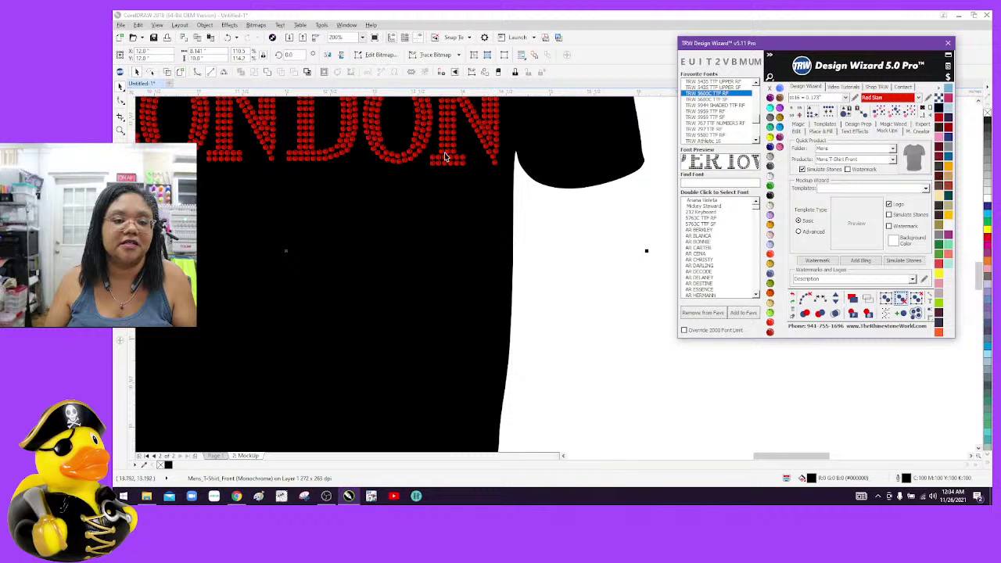
pyautogui.scroll(-2, 405, 156)
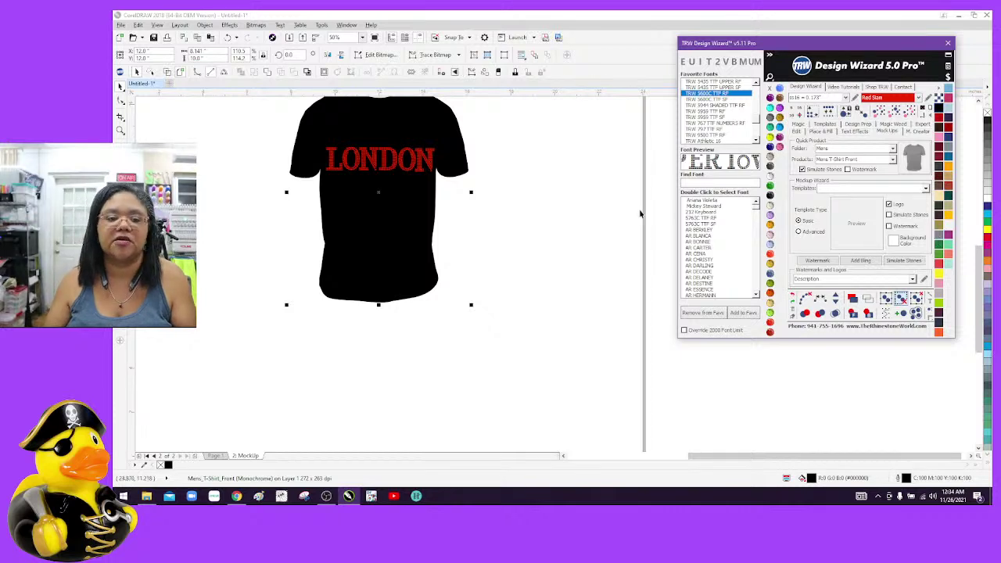
# Change the mockup T-shirt's color to gray and inspect the red lettering against it
pyautogui.click(442, 240)
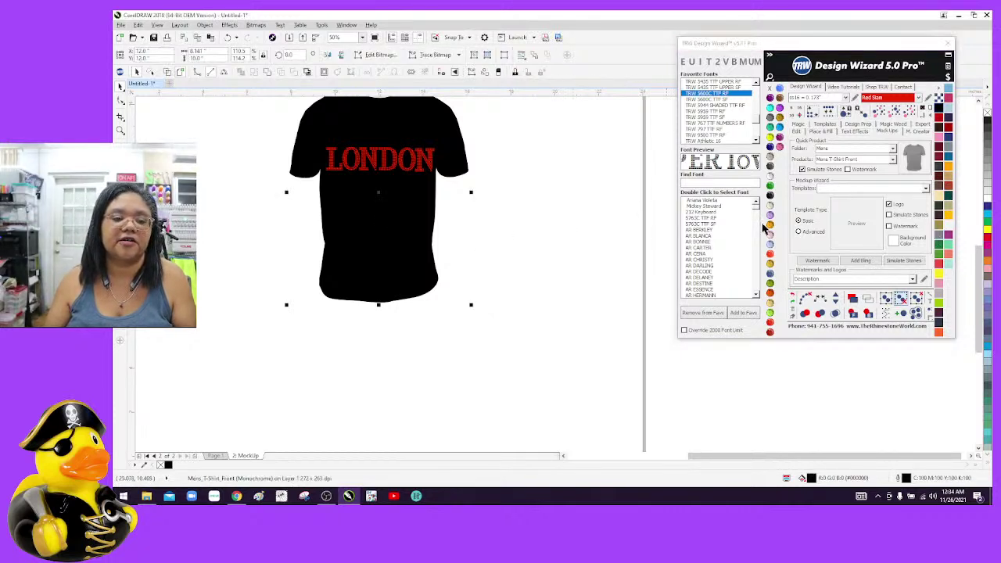
pyautogui.click(941, 241)
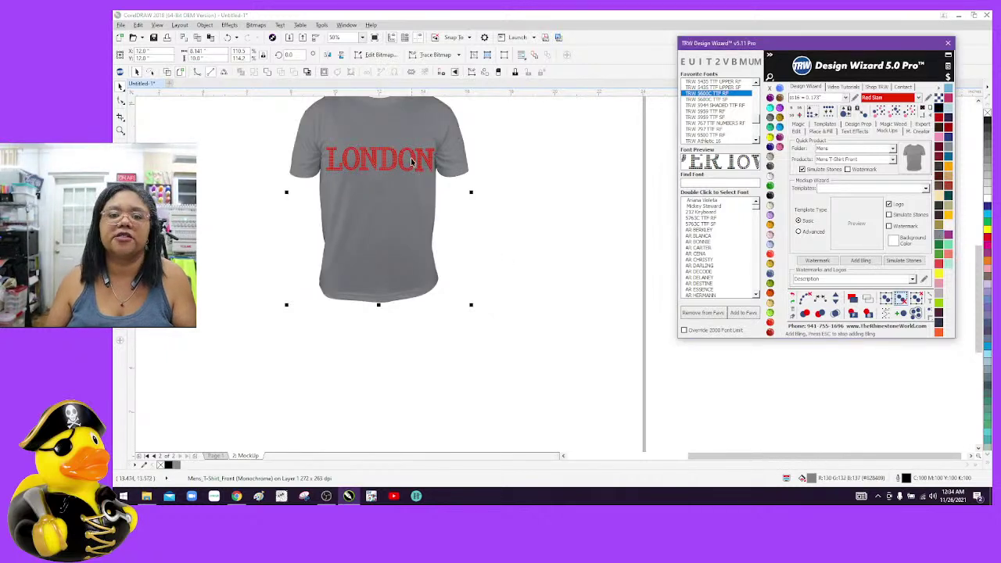
pyautogui.scroll(5, 414, 172)
pyautogui.scroll(-6, 412, 162)
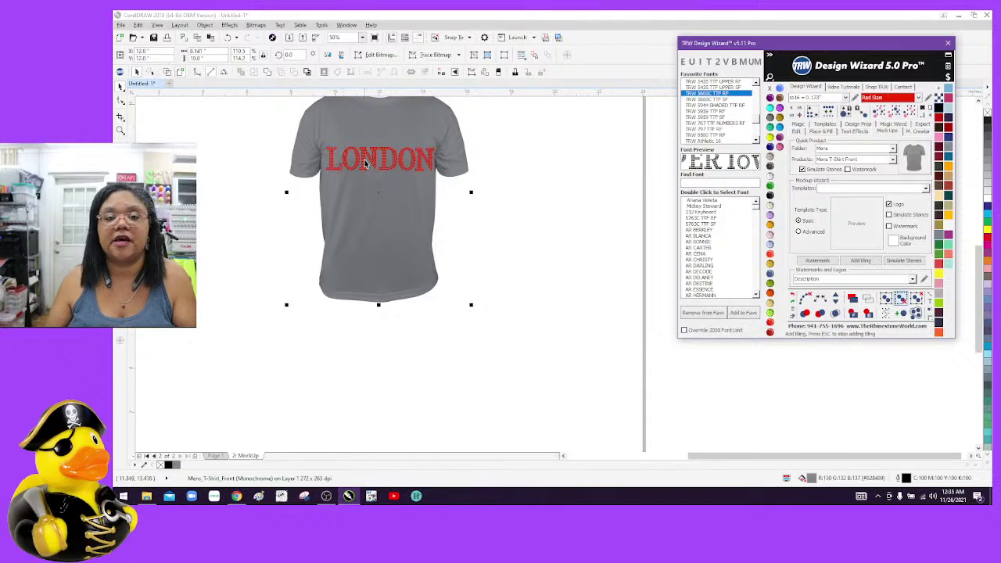
# Undo the shirt color changes and the T-shirt mockup, returning to the page with the lettering
pyautogui.click(228, 38)
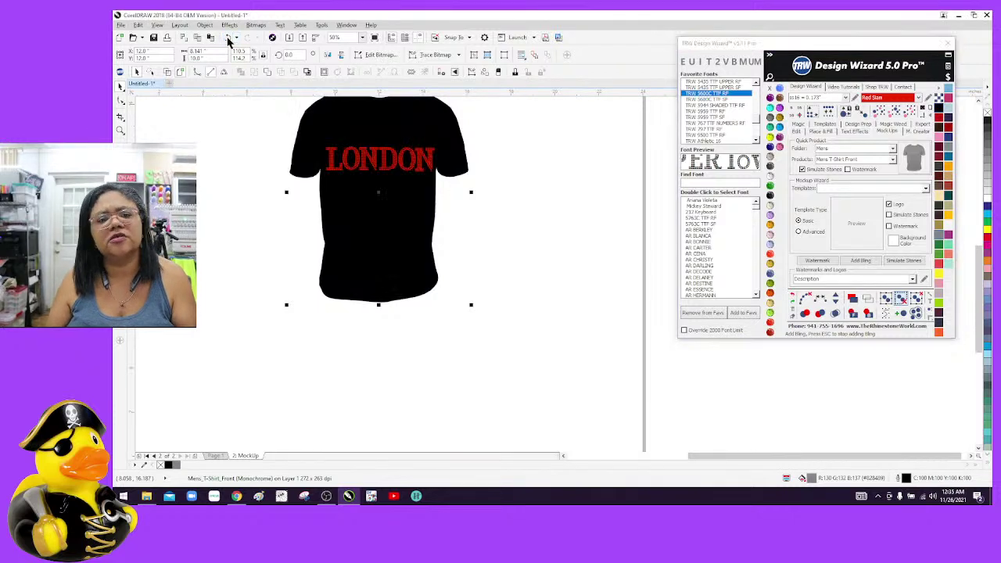
pyautogui.click(228, 38)
pyautogui.click(229, 38)
pyautogui.click(229, 38)
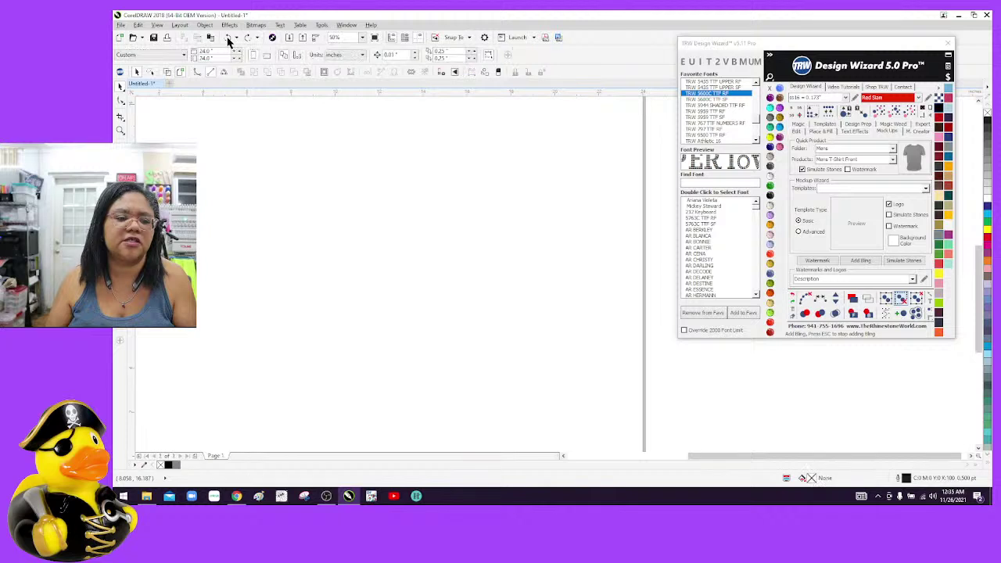
# Select all the letters of the LONDON rhinestone lettering on the page
pyautogui.scroll(4, 436, 216)
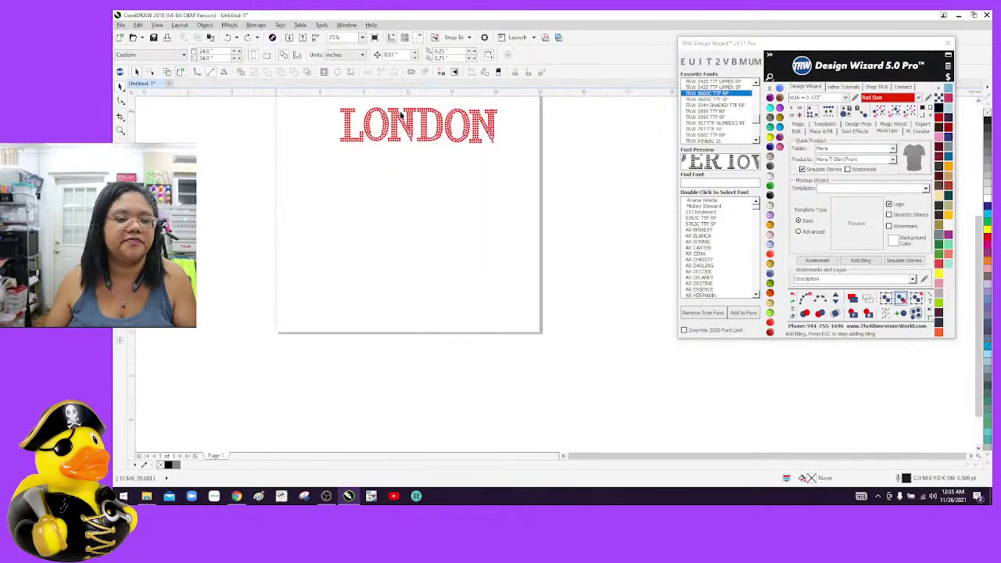
pyautogui.moveTo(321, 104); pyautogui.dragTo(586, 159)
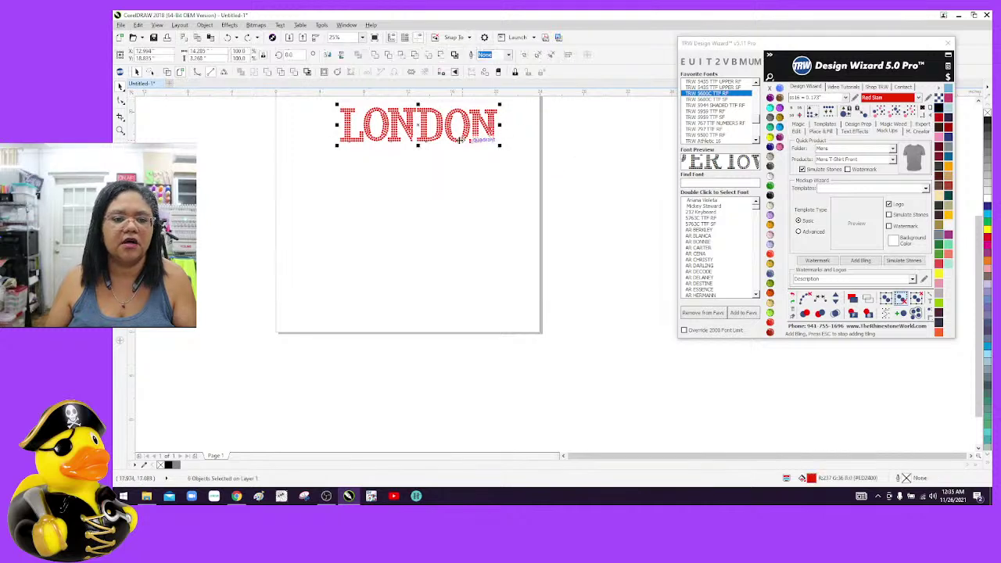
pyautogui.rightClick(460, 136)
pyautogui.click(460, 127)
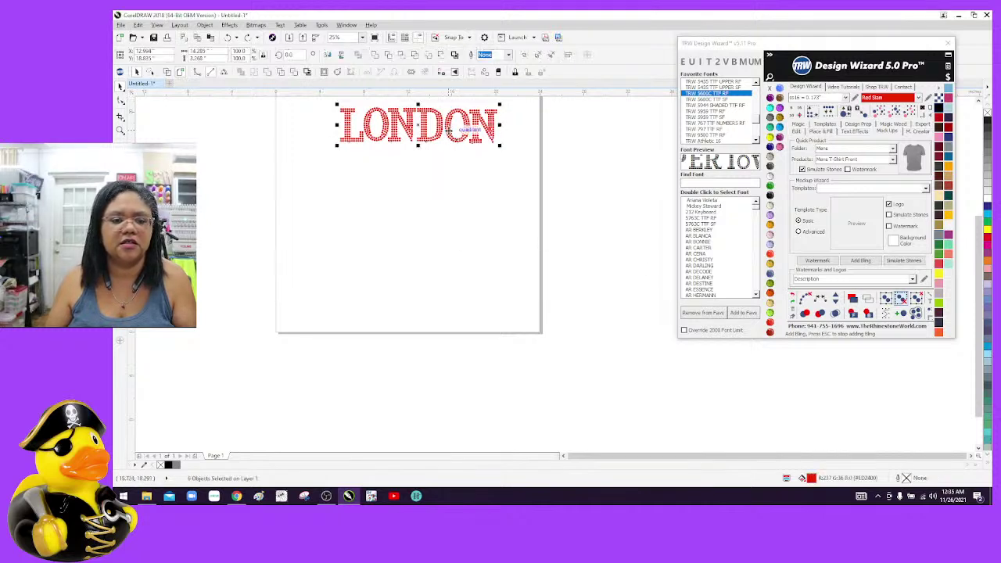
pyautogui.rightClick(448, 128)
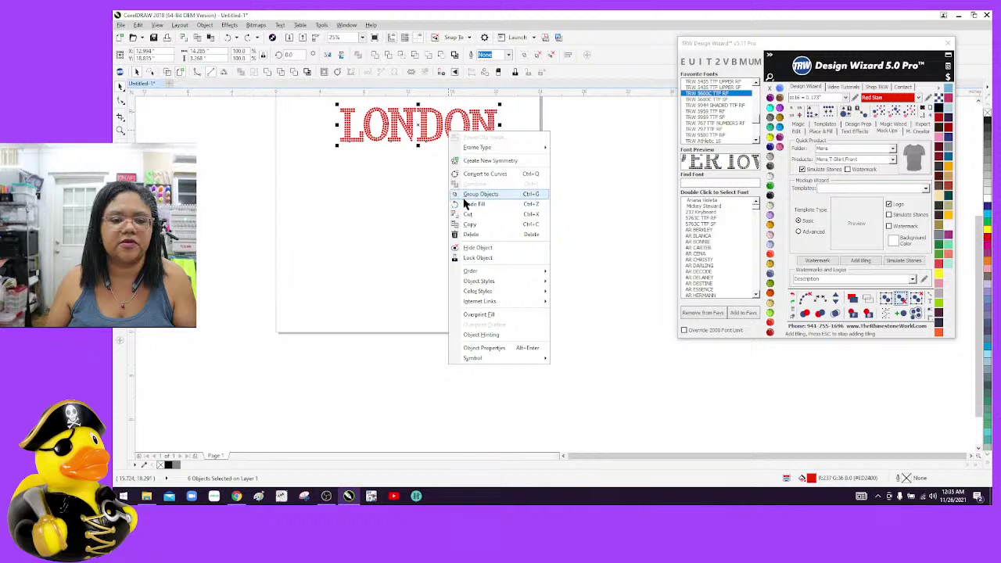
pyautogui.rightClick(423, 139)
pyautogui.rightClick(422, 140)
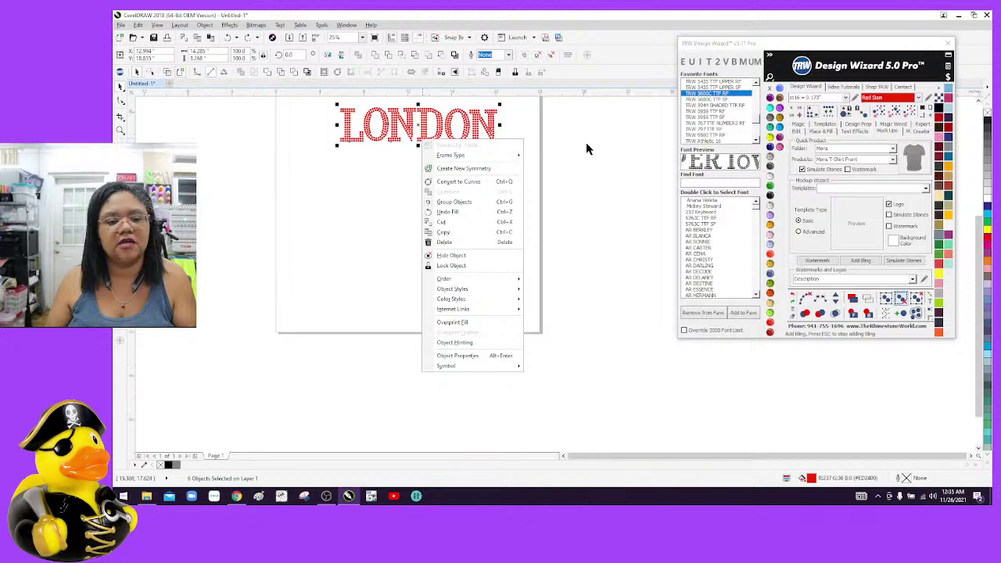
pyautogui.click(558, 152)
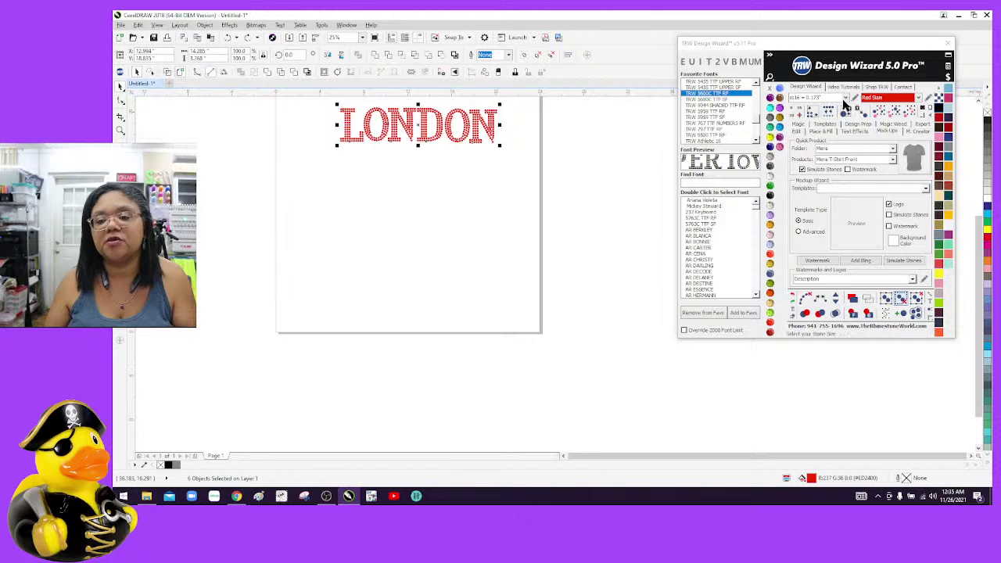
# Set the stone size to ss10 = 0.130" and resize the LONDON rhinestone design to match it
pyautogui.click(846, 97)
pyautogui.click(824, 120)
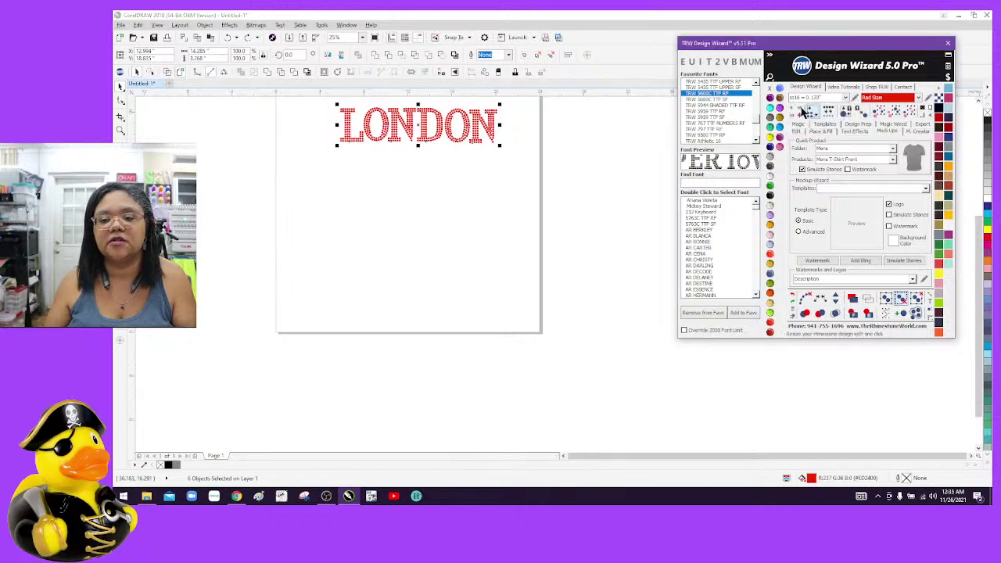
pyautogui.click(849, 102)
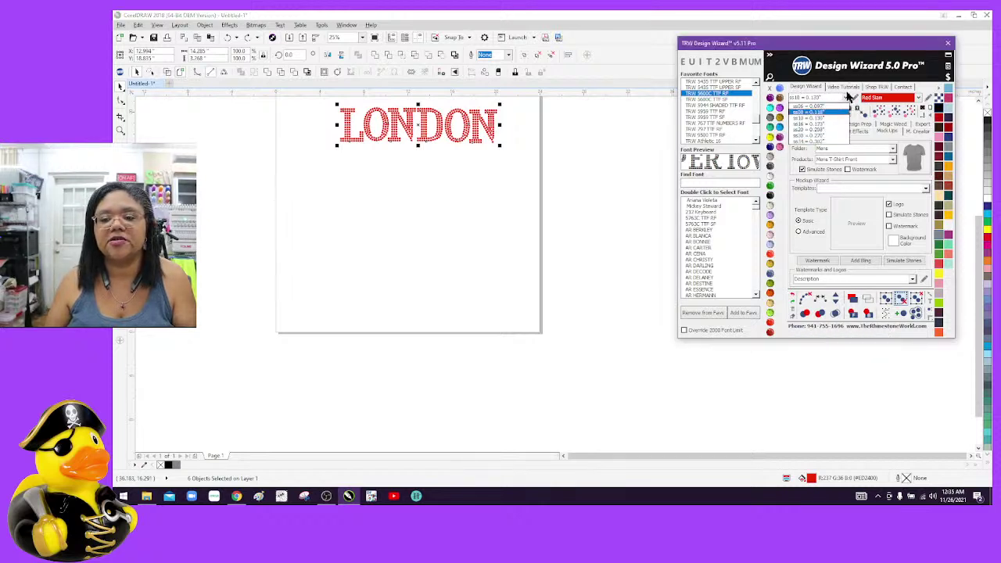
pyautogui.click(834, 120)
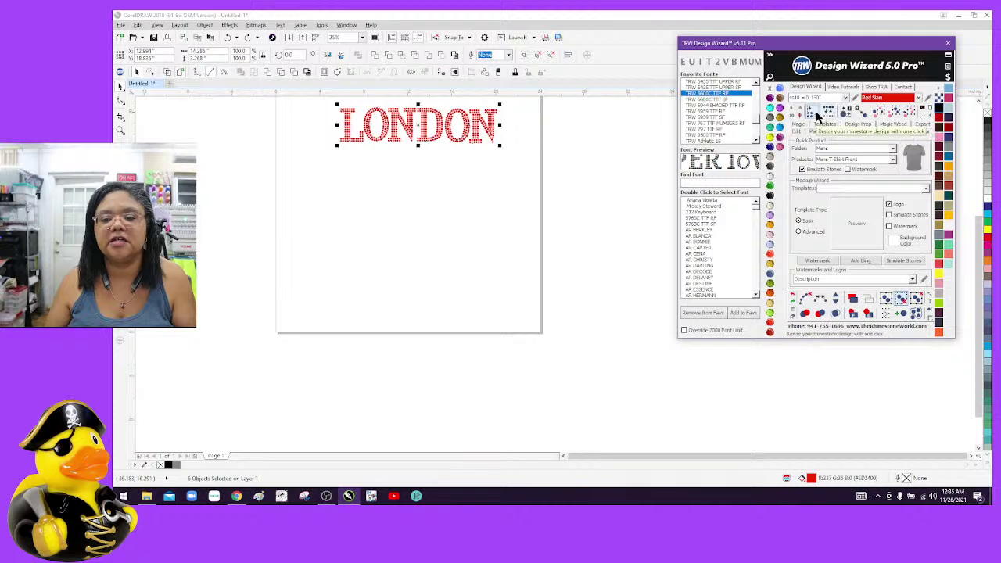
pyautogui.click(814, 112)
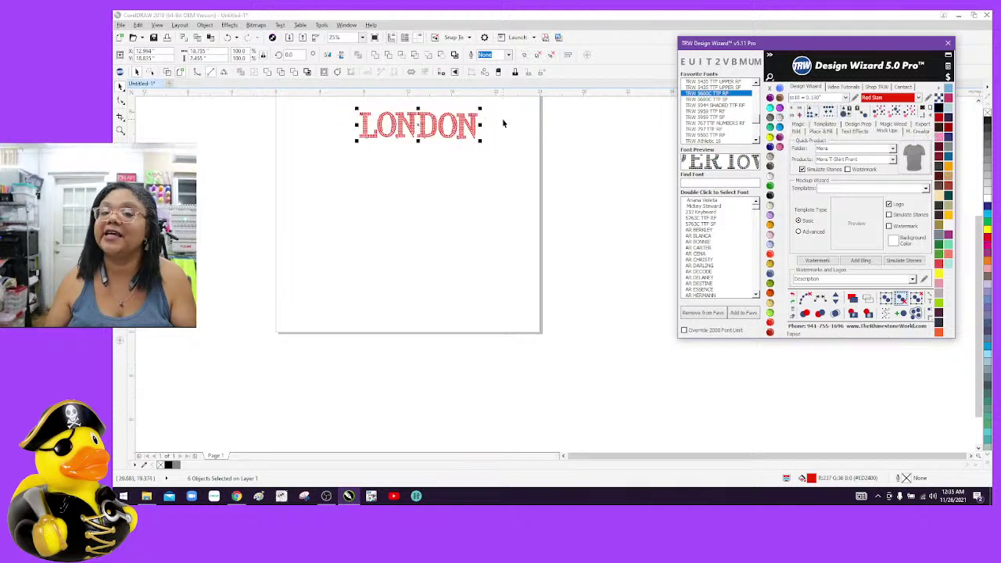
pyautogui.scroll(1, 428, 104)
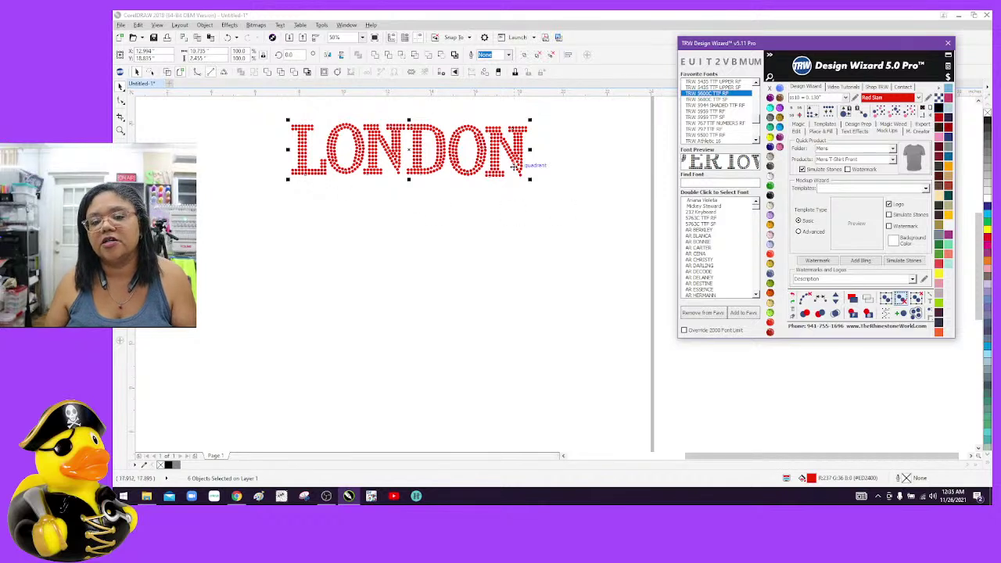
# Create a mockup of the lettering on the Womens V-Neck Shirt Front and inspect its simulated stones up close
pyautogui.click(892, 150)
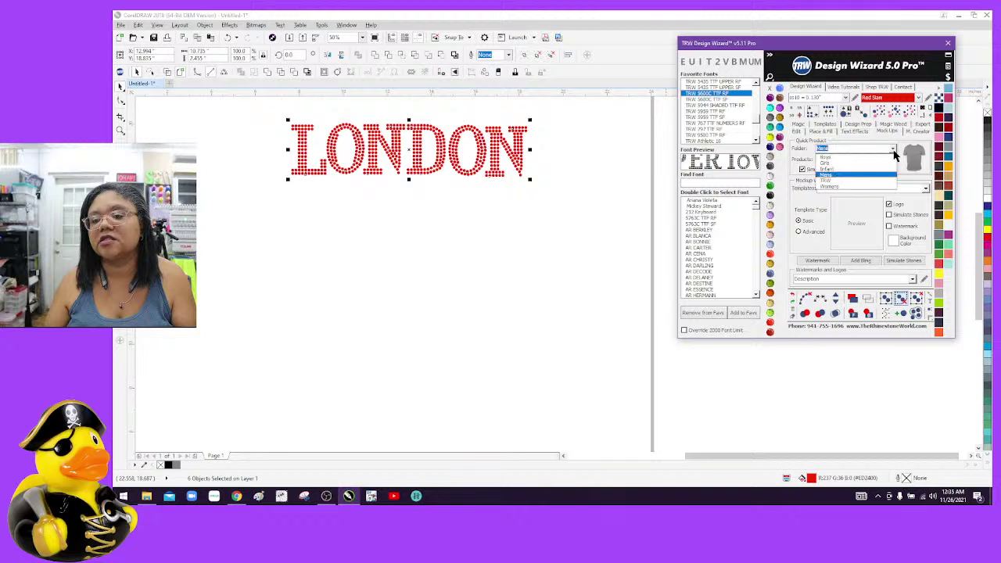
pyautogui.click(885, 187)
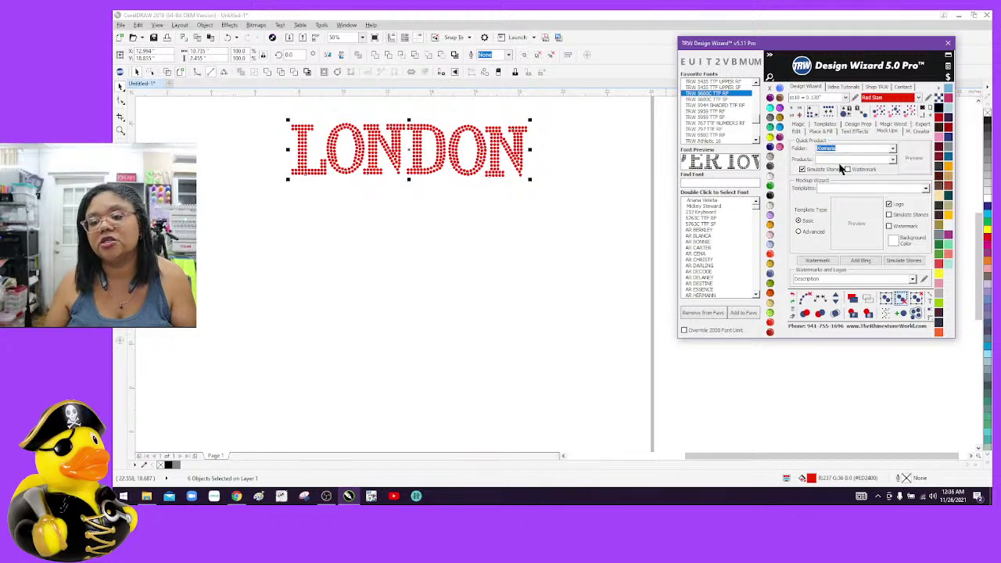
pyautogui.click(892, 159)
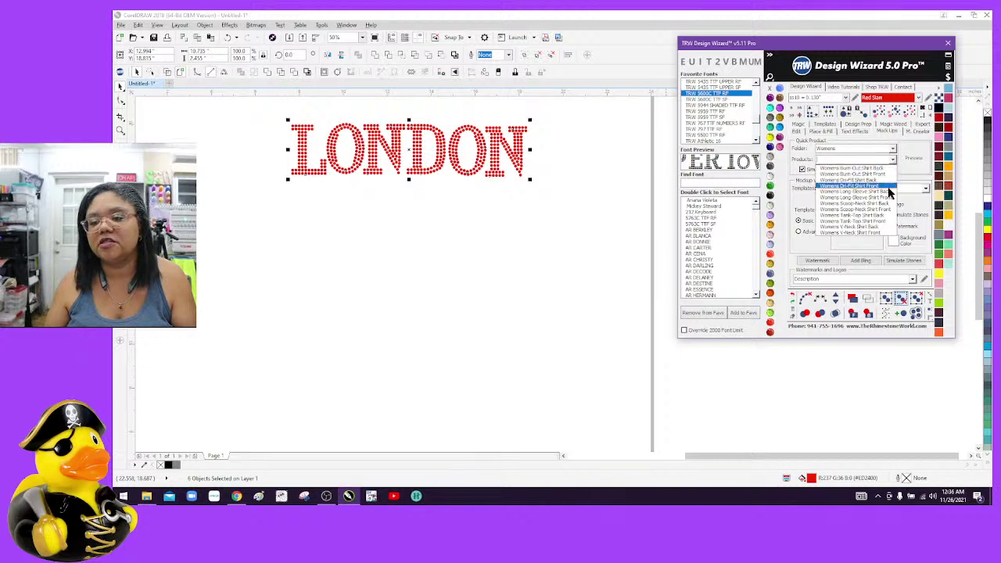
pyautogui.click(887, 233)
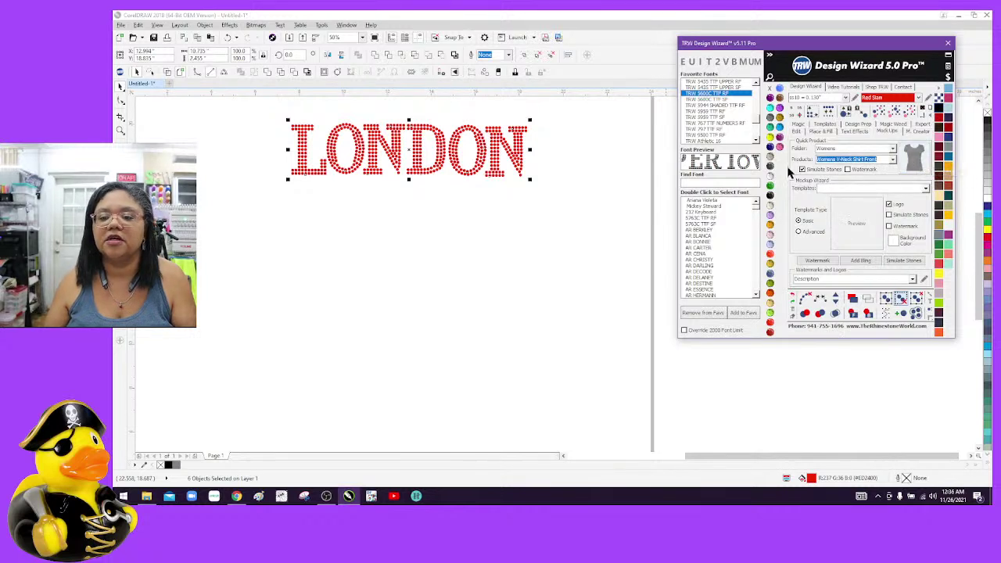
pyautogui.click(912, 161)
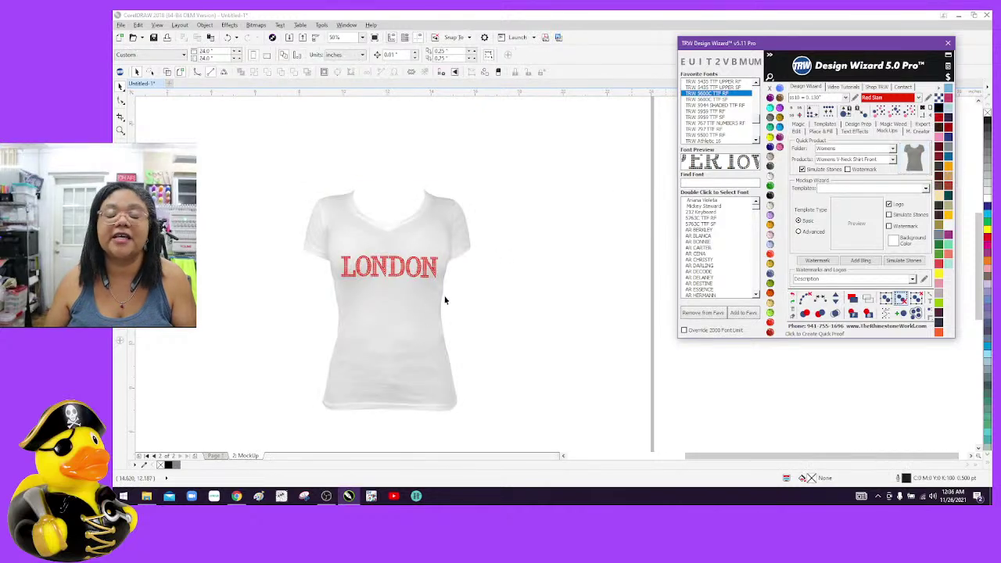
pyautogui.scroll(5, 443, 297)
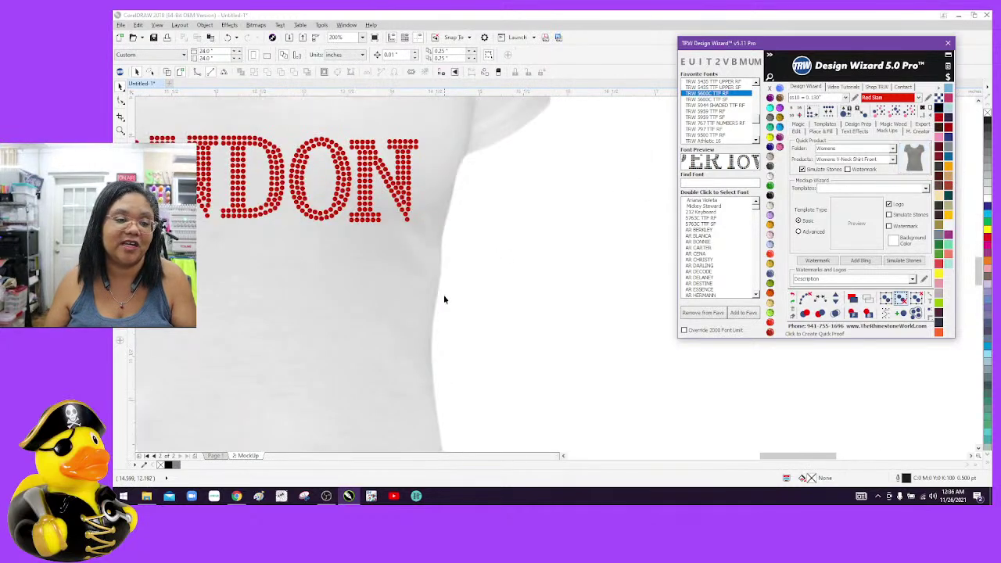
pyautogui.scroll(2, 444, 299)
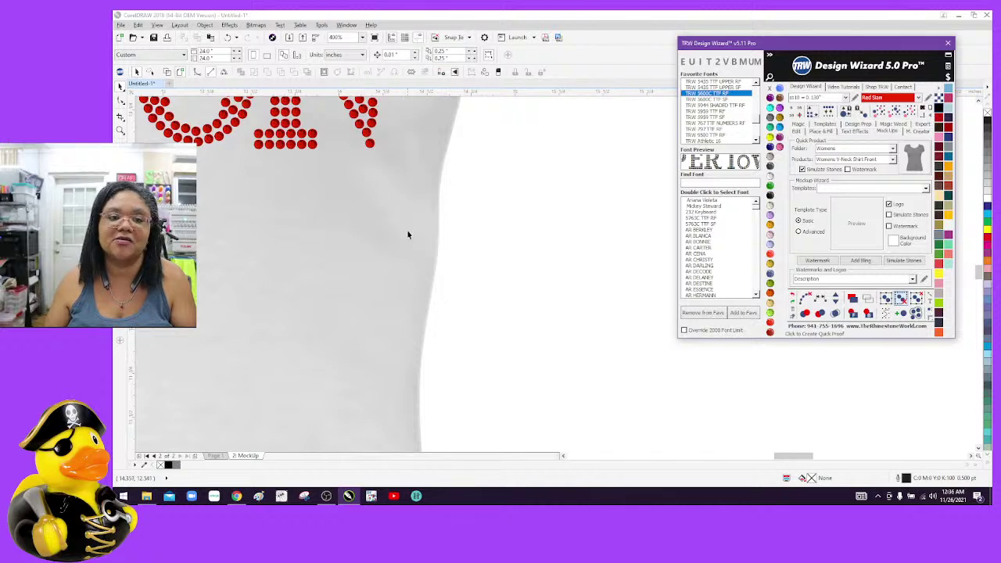
pyautogui.scroll(-7, 365, 184)
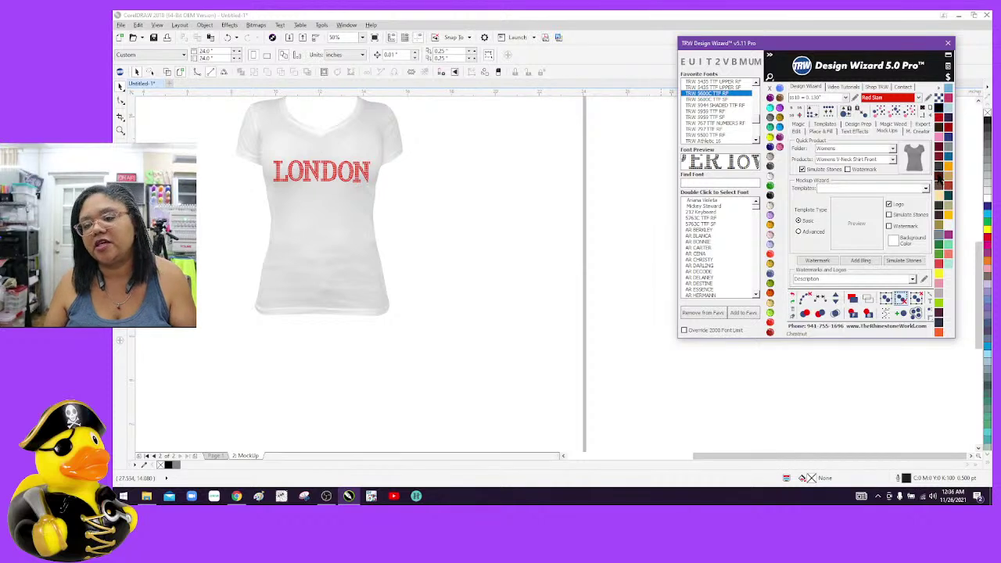
# Recolor the mockup V-neck shirt lime green, brown and finally dark navy, and inspect the red lettering against it
pyautogui.click(397, 235)
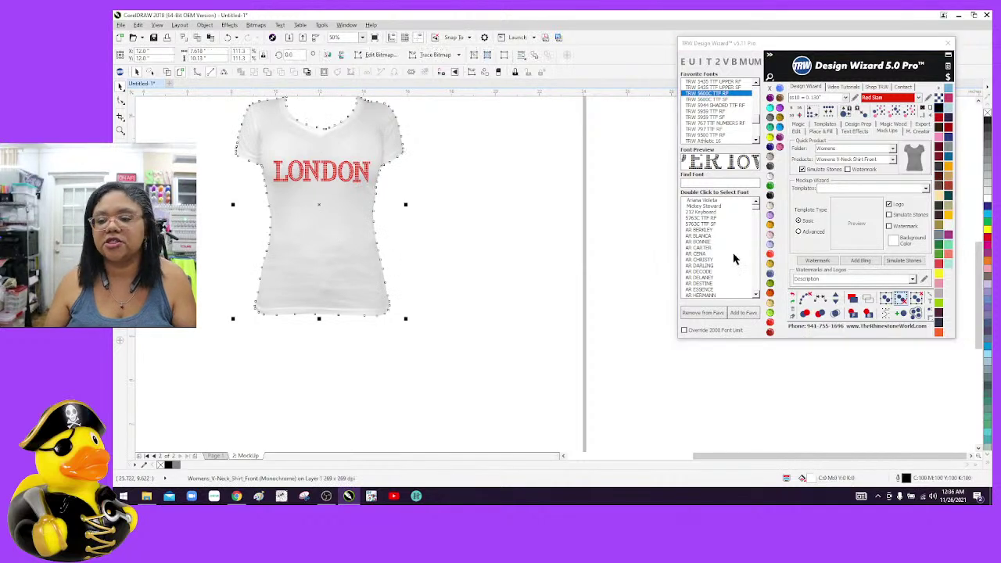
pyautogui.click(940, 305)
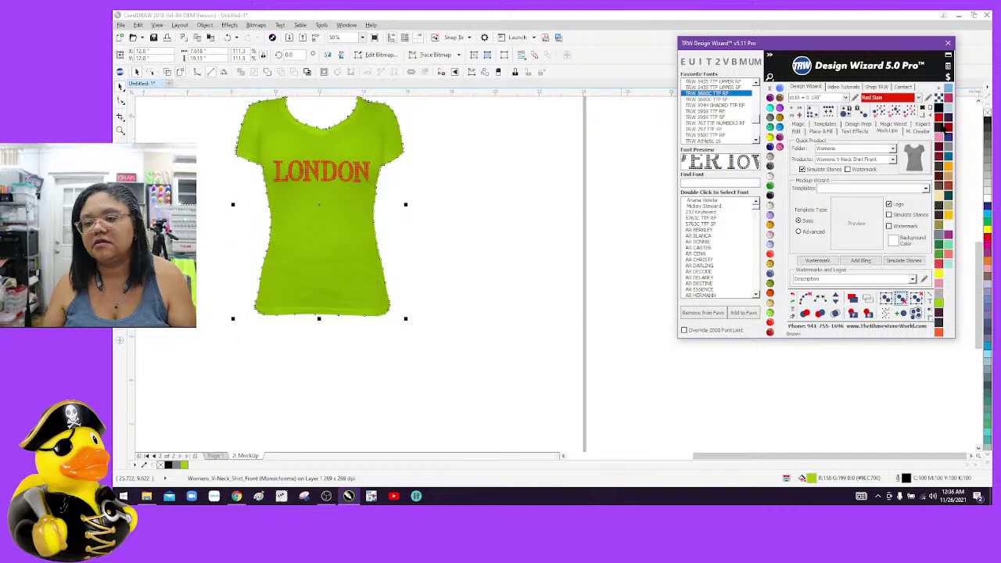
pyautogui.click(944, 127)
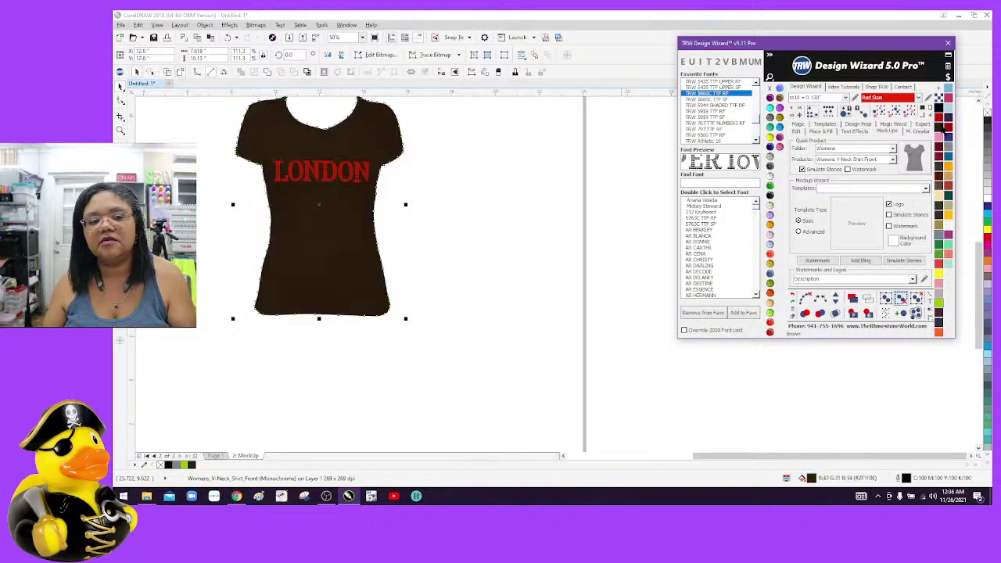
pyautogui.click(941, 330)
pyautogui.scroll(3, 313, 184)
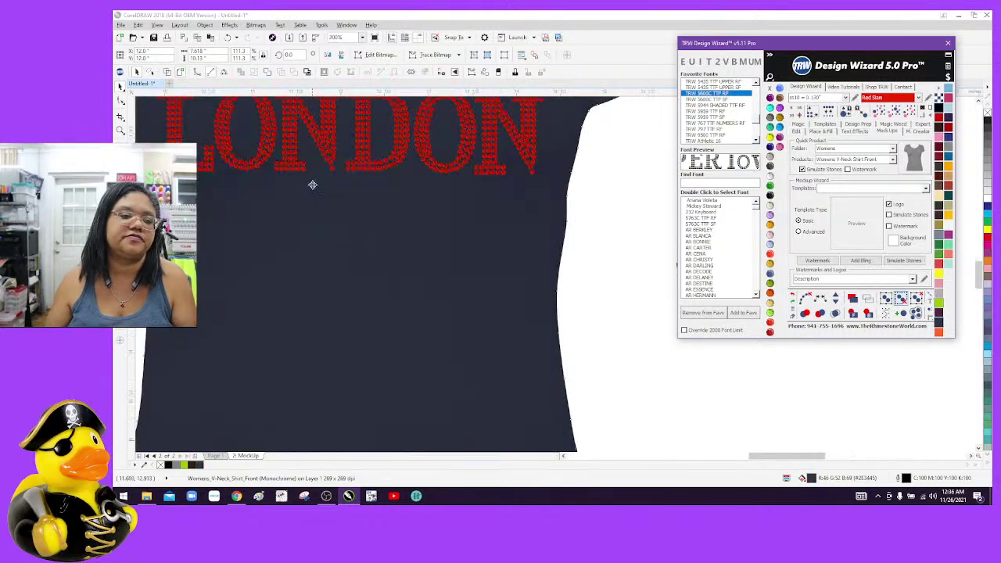
pyautogui.scroll(2, 312, 184)
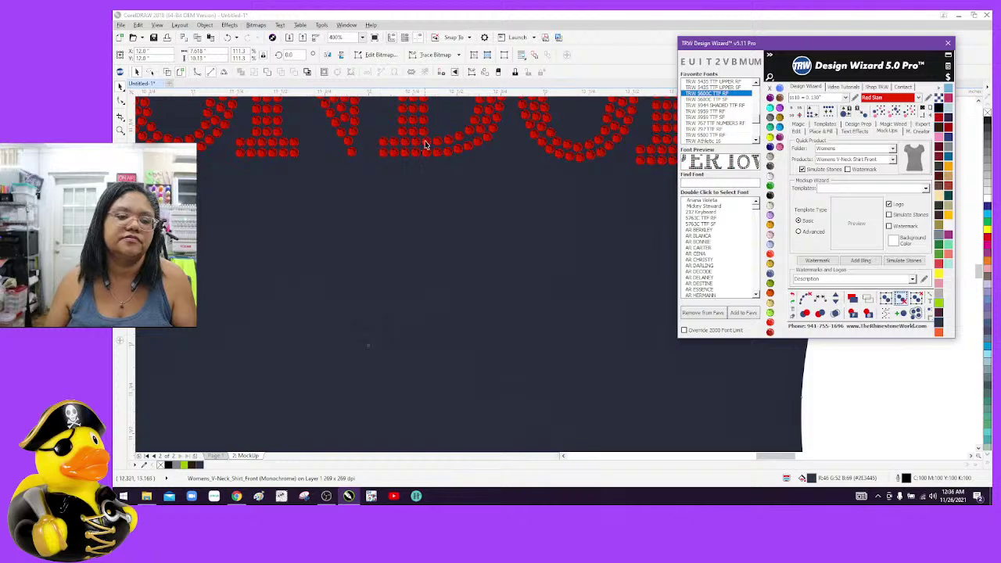
pyautogui.scroll(-6, 423, 163)
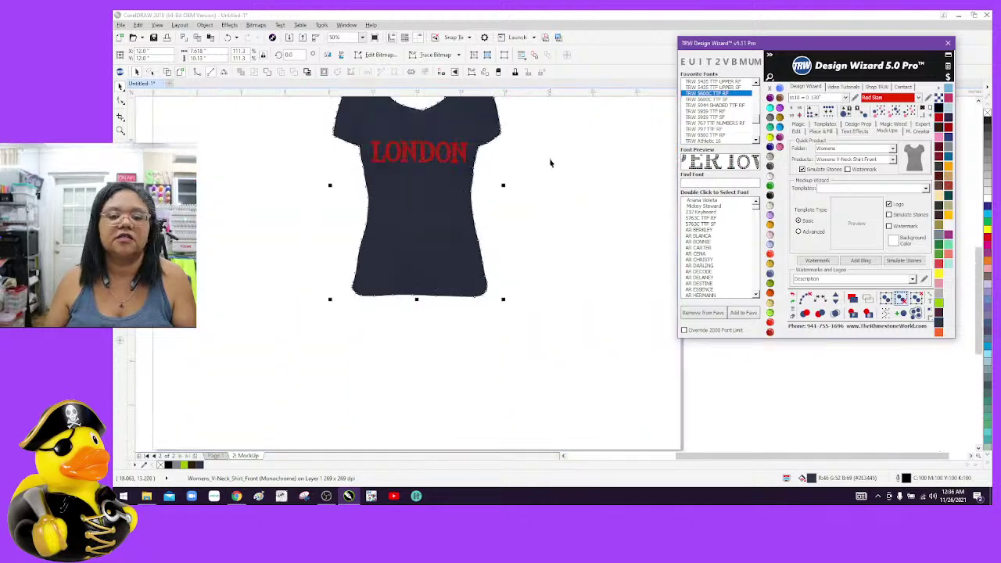
pyautogui.moveTo(984, 266); pyautogui.dragTo(982, 250)
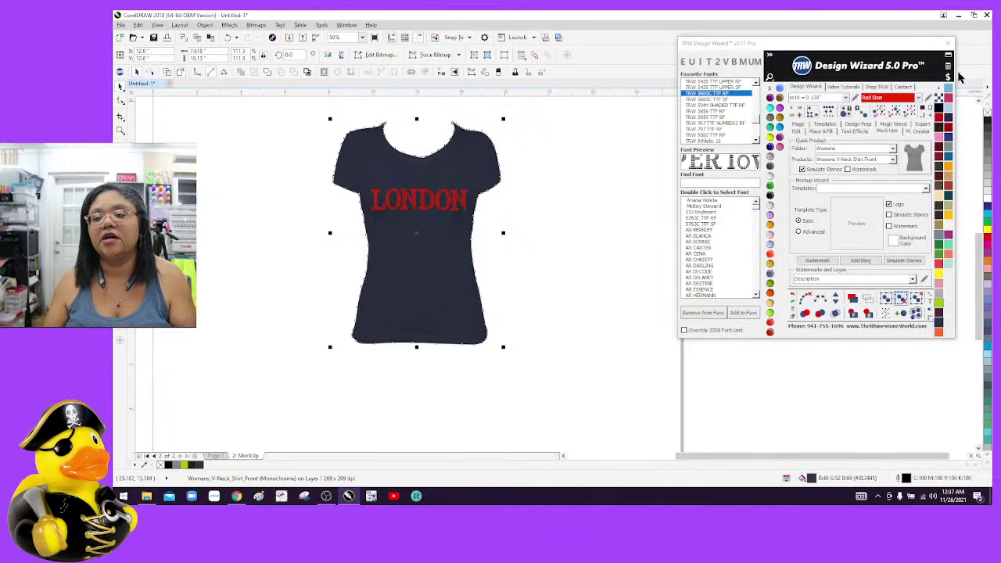
# Close the TRW Design Wizard and exit CorelDRAW without saving the untitled document
pyautogui.click(949, 45)
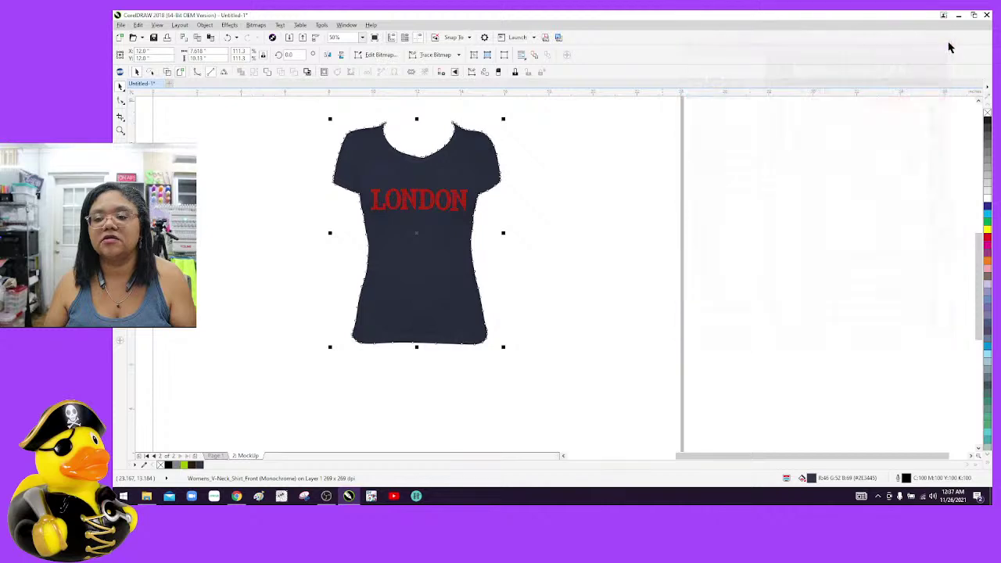
pyautogui.click(988, 15)
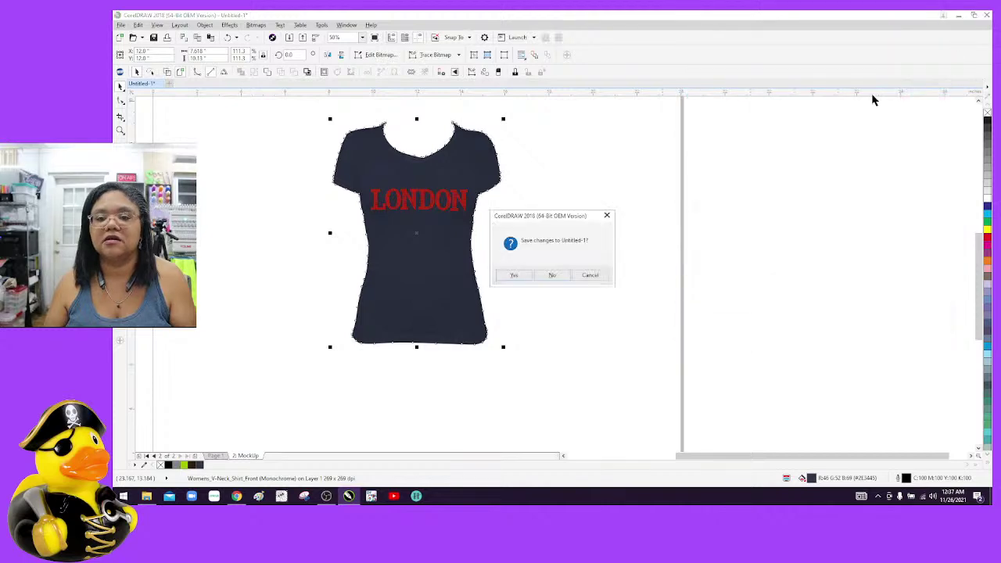
pyautogui.click(547, 277)
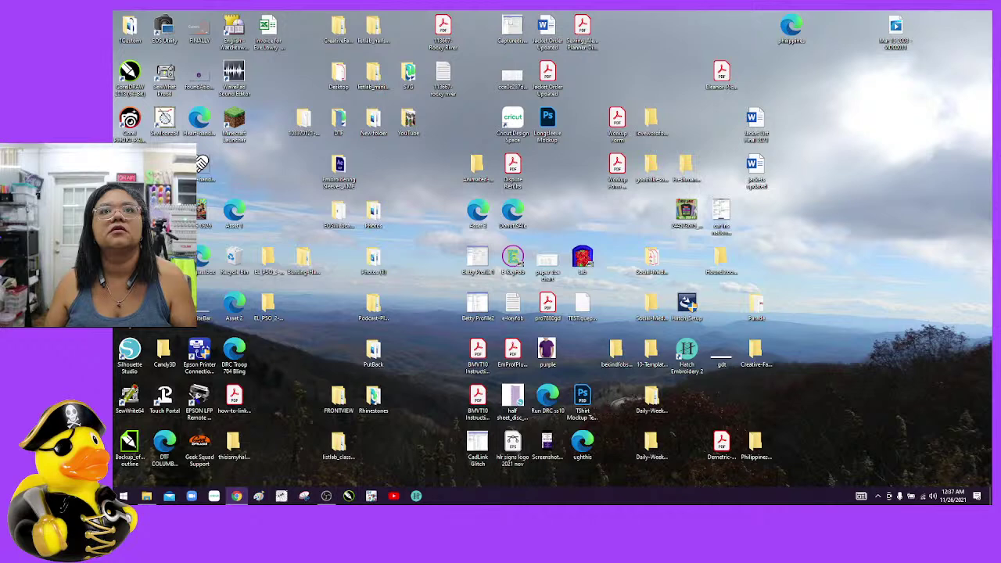
# Switch to Chrome and open The Rhinestone World website at therhinestoneworld.com
pyautogui.click(236, 496)
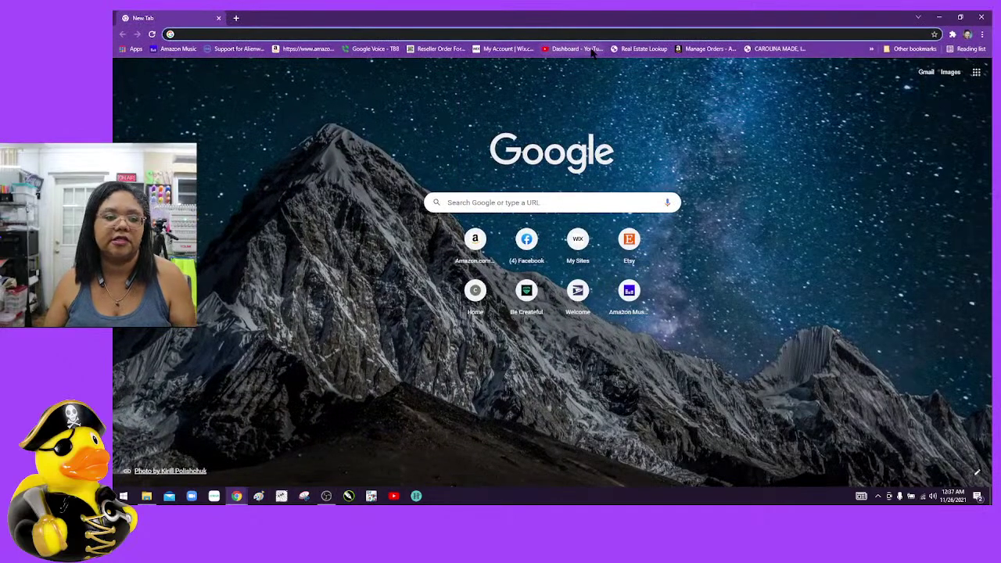
pyautogui.write('the')
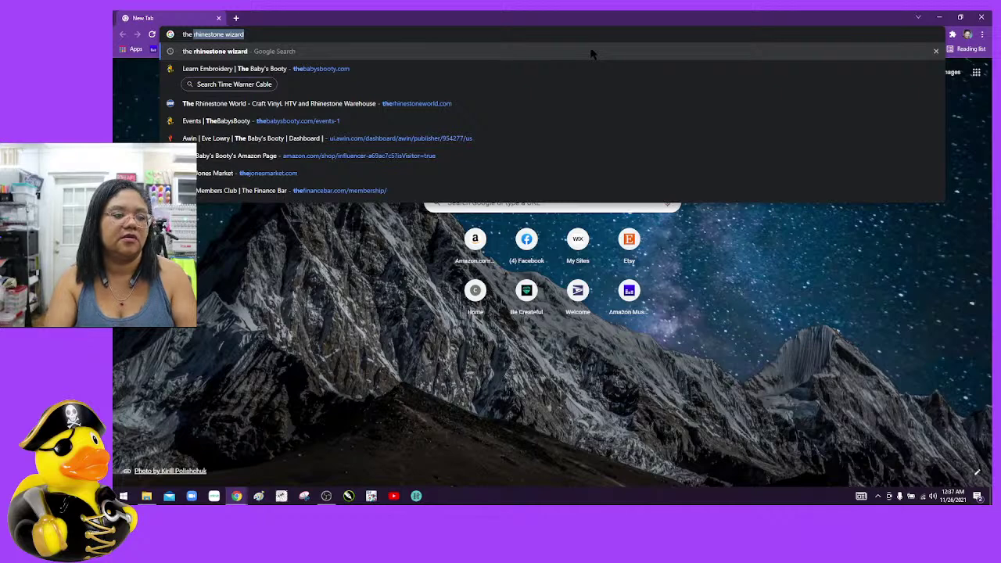
pyautogui.click(514, 104)
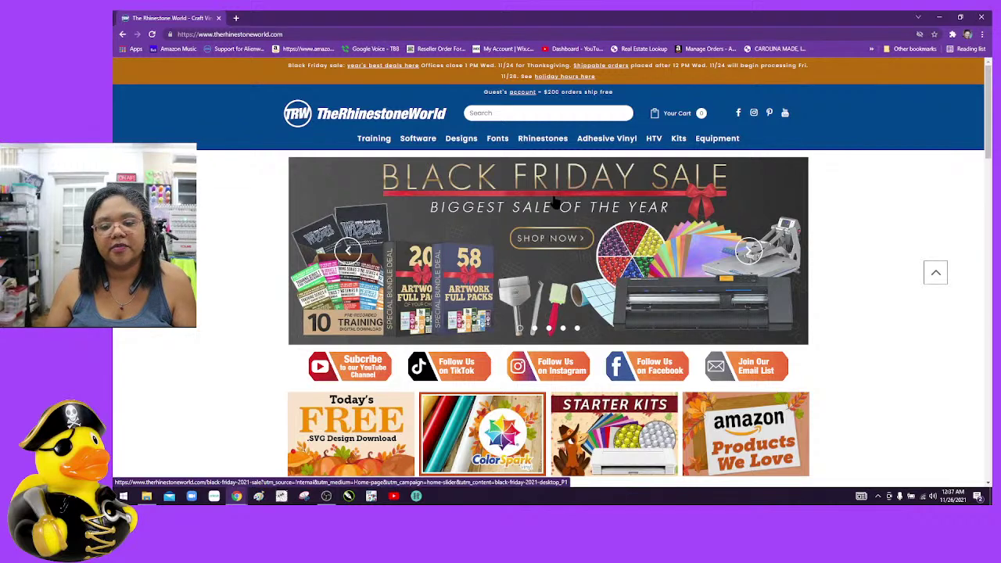
# Open the Black Friday 2021 sale page and look through its equipment, kits and discount deals
pyautogui.click(552, 239)
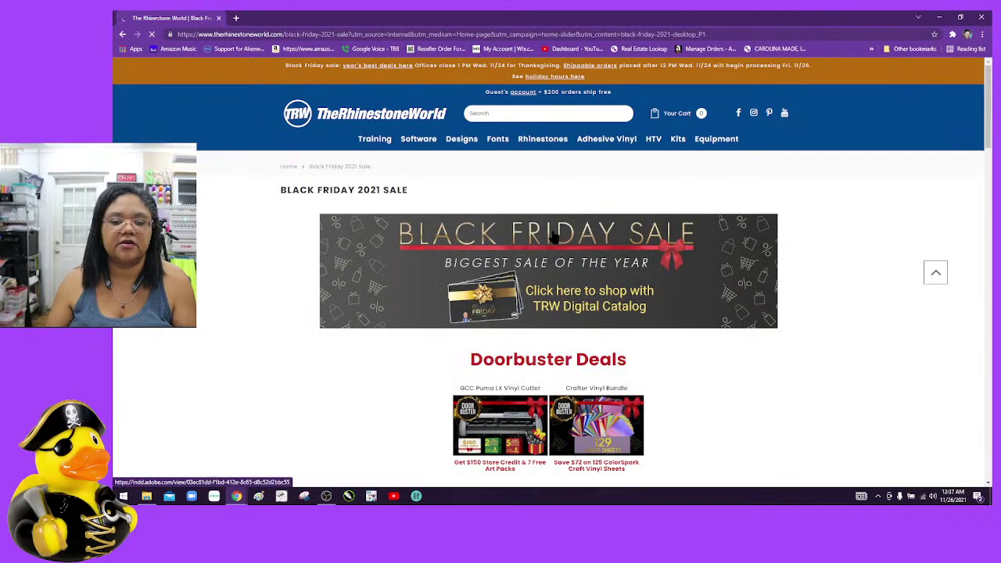
pyautogui.scroll(-3, 551, 235)
pyautogui.scroll(-4, 552, 236)
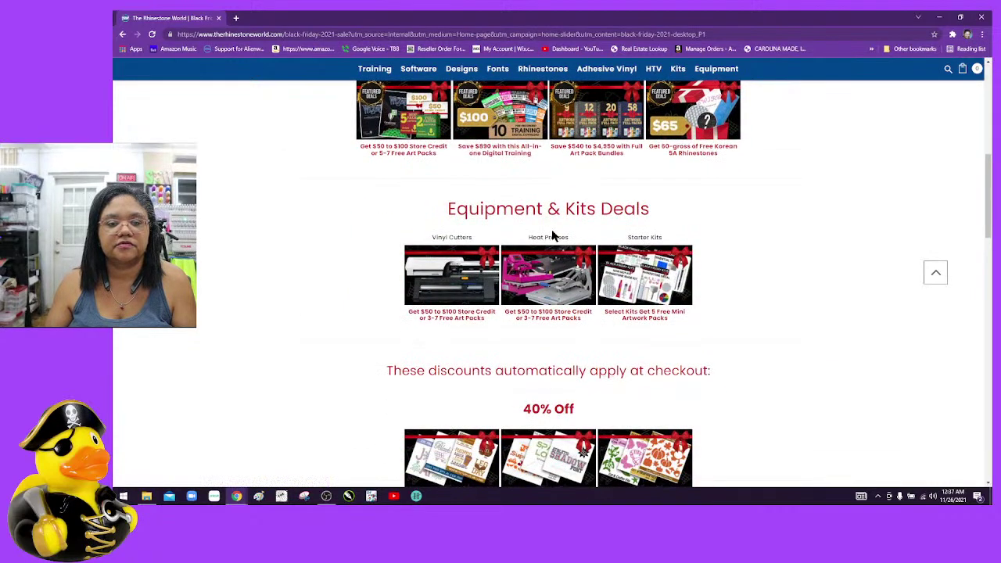
pyautogui.scroll(-2, 552, 235)
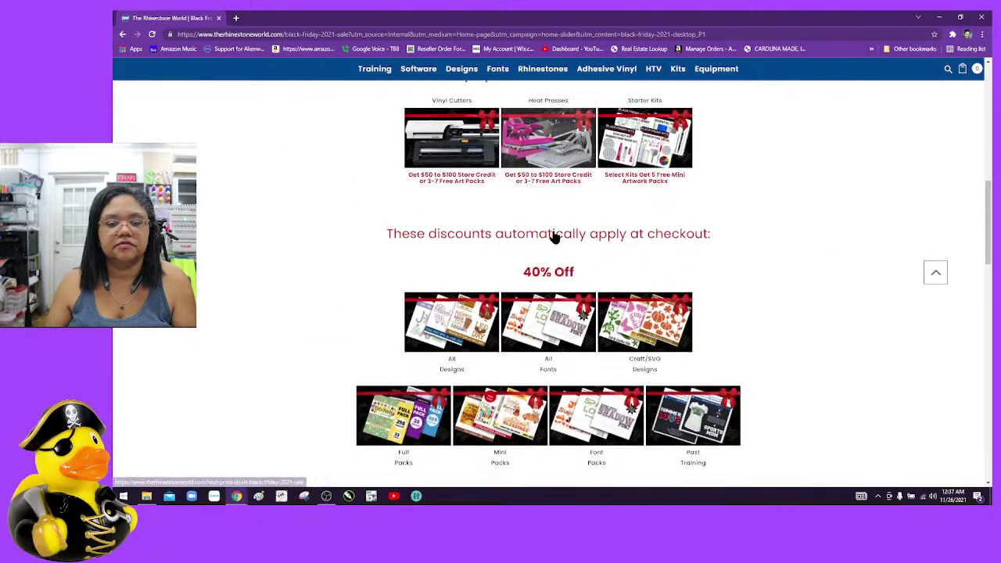
# Examine the discounts that apply automatically at checkout, from the 40% Off section down to the 10-15% Off section
pyautogui.scroll(-2, 552, 233)
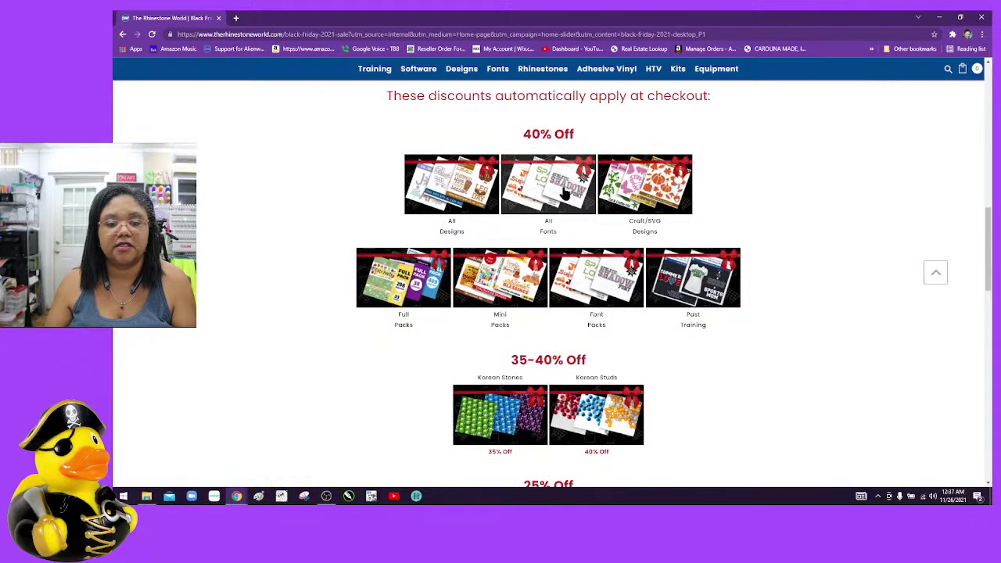
pyautogui.scroll(-1, 534, 171)
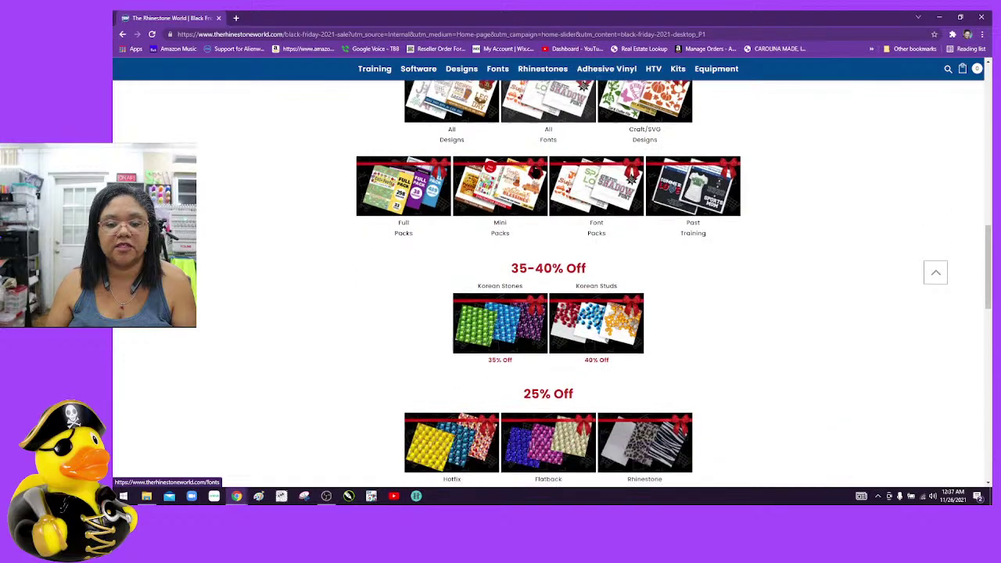
pyautogui.scroll(-1, 536, 178)
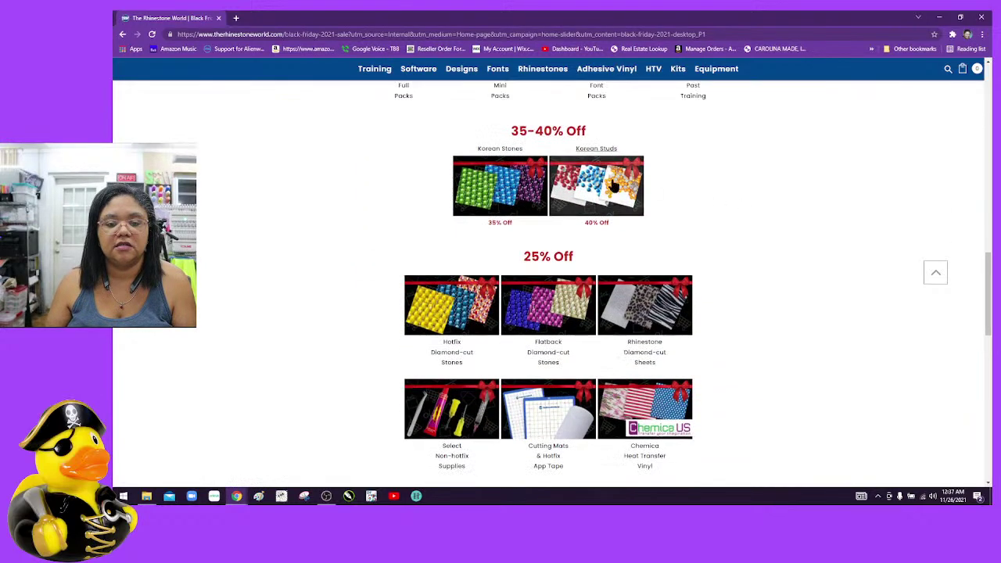
pyautogui.scroll(-1, 512, 185)
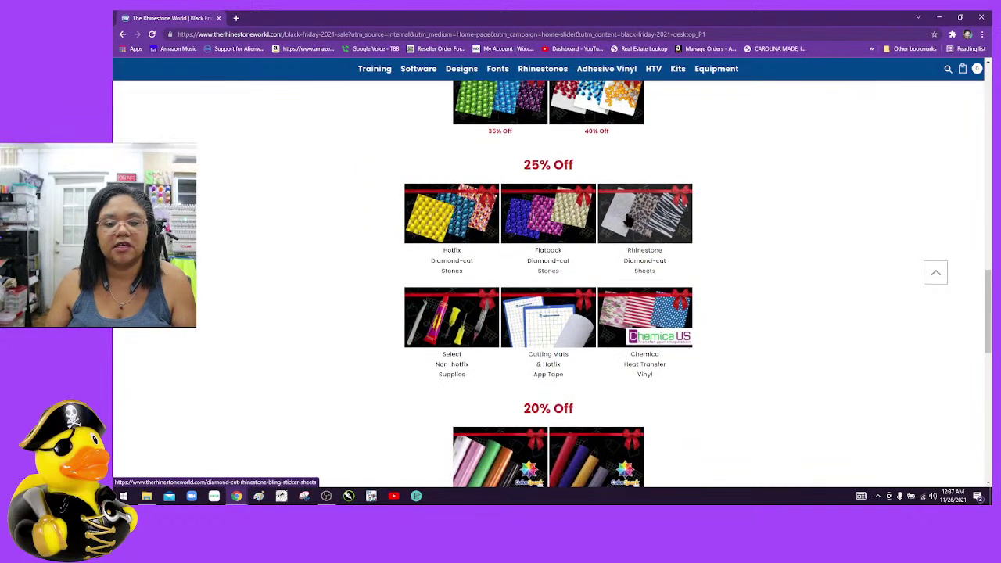
pyautogui.scroll(-1, 548, 219)
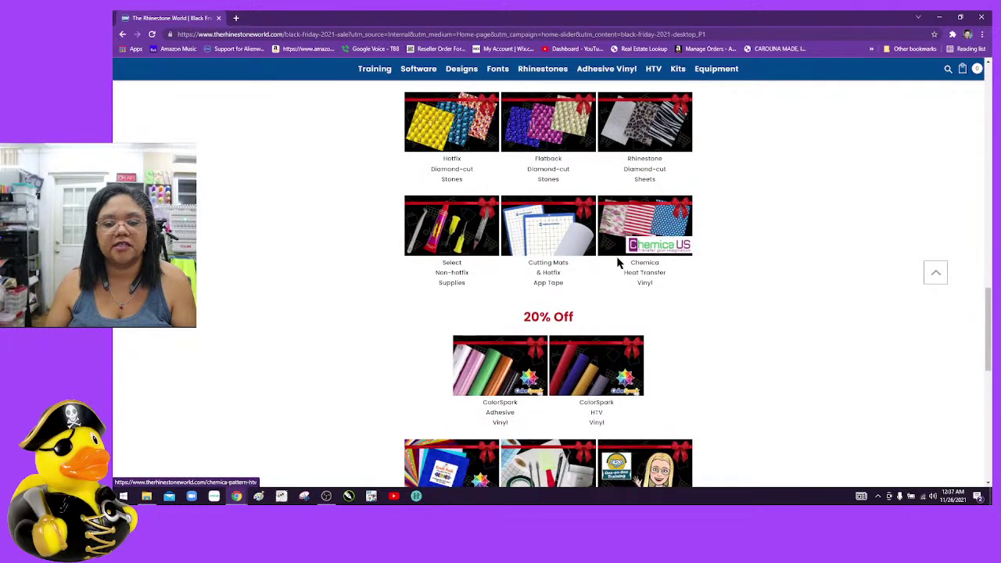
pyautogui.scroll(-2, 594, 243)
pyautogui.scroll(-3, 545, 217)
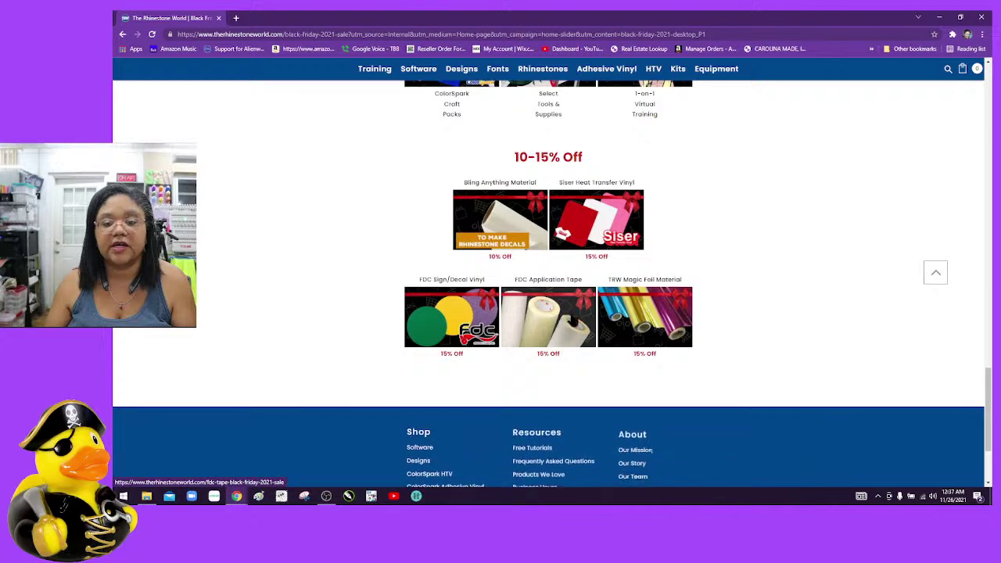
# Open the store's complete software listing and look through the TRW Design Wizard and CorelDRAW bundles, trials and upgrades
pyautogui.scroll(2, 707, 270)
pyautogui.scroll(2, 707, 271)
pyautogui.scroll(8, 706, 270)
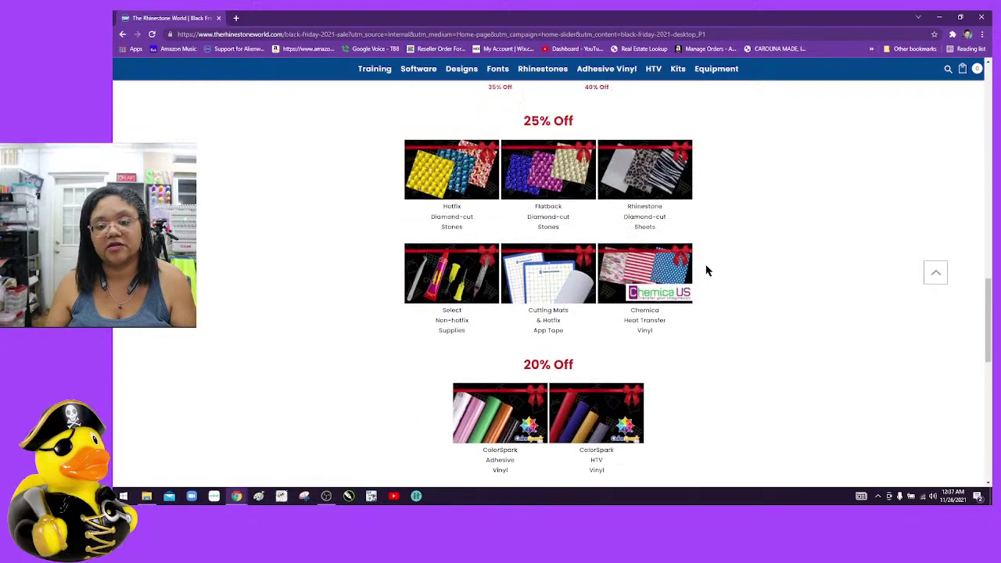
pyautogui.scroll(4, 707, 271)
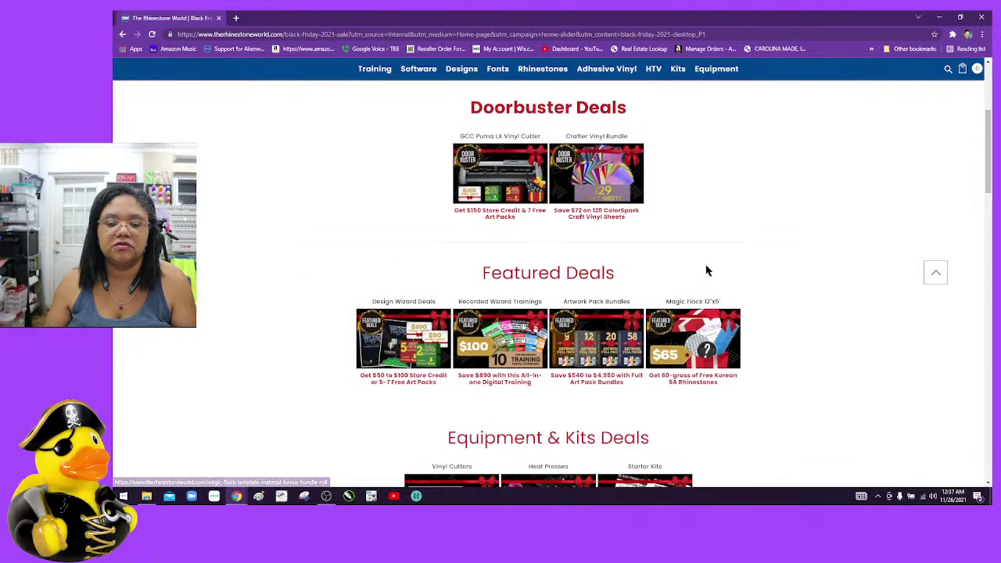
pyautogui.scroll(2, 706, 271)
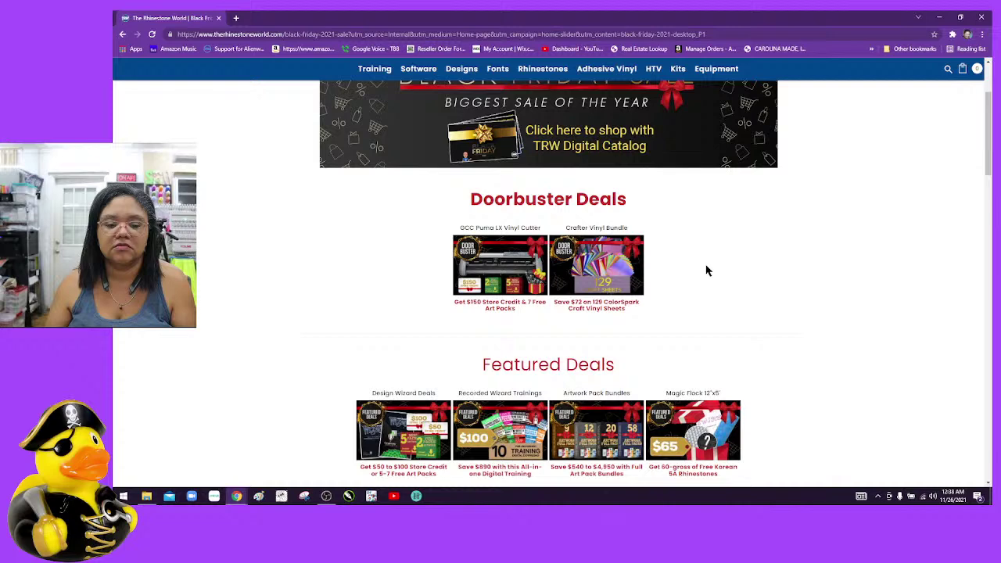
pyautogui.scroll(3, 707, 270)
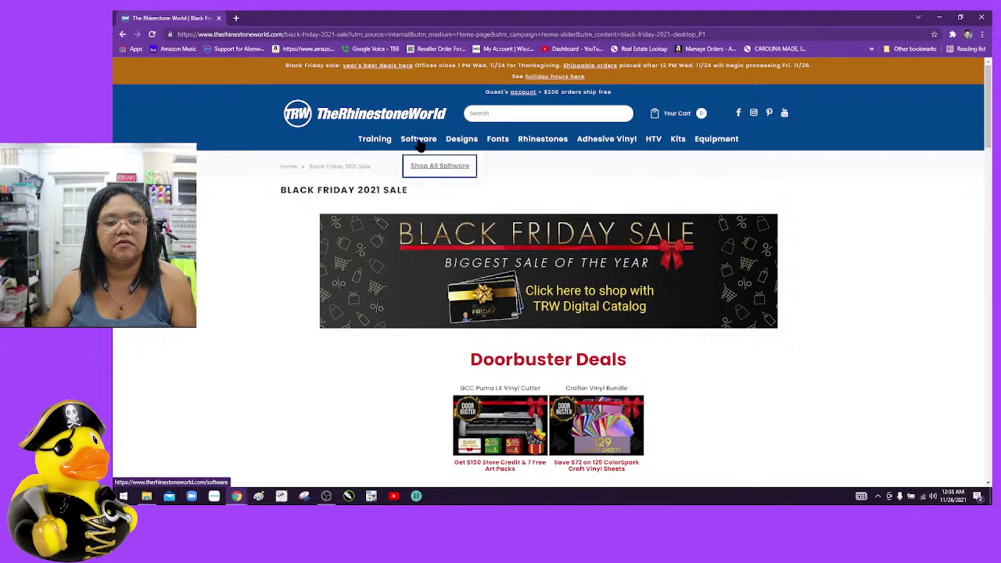
pyautogui.click(422, 167)
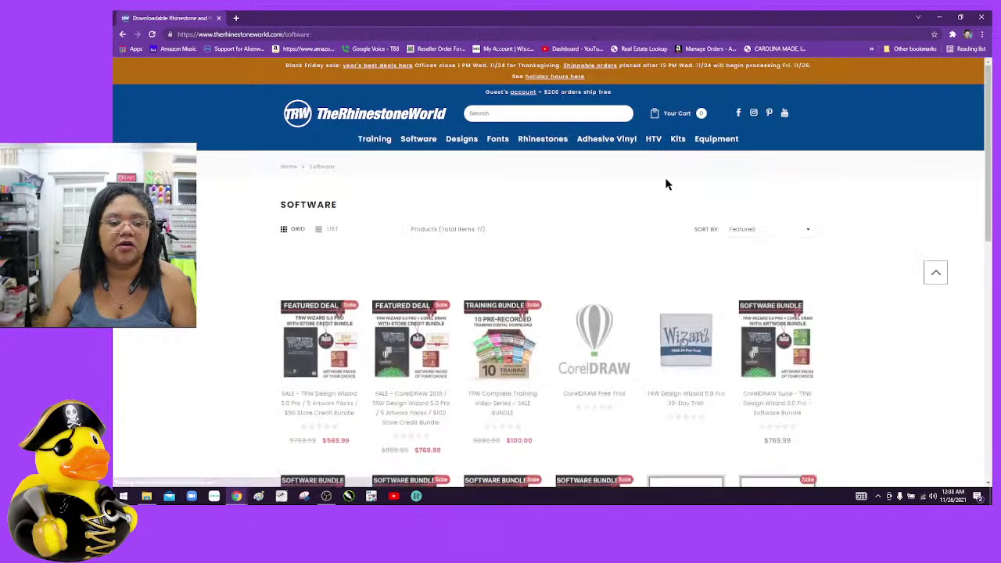
pyautogui.scroll(-3, 667, 184)
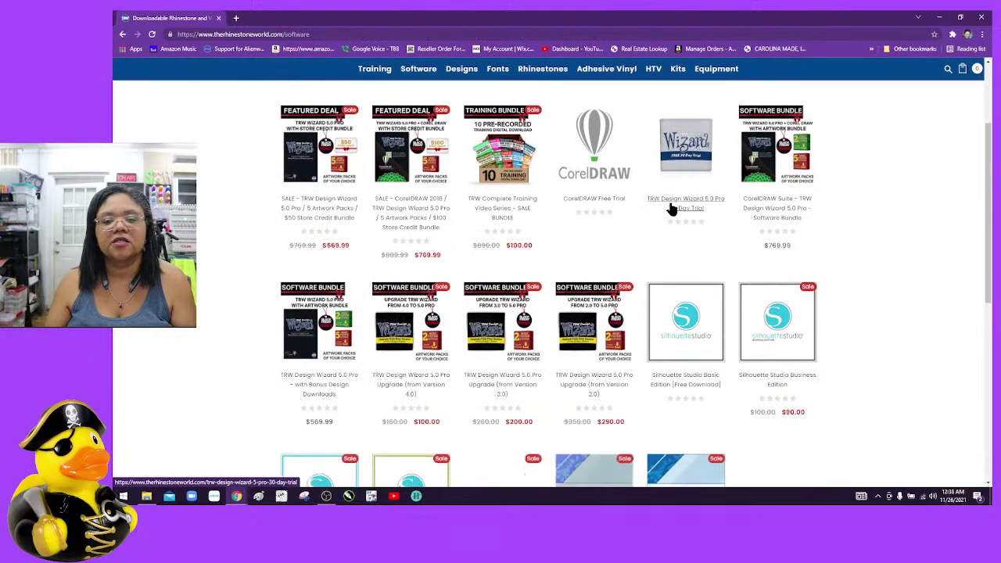